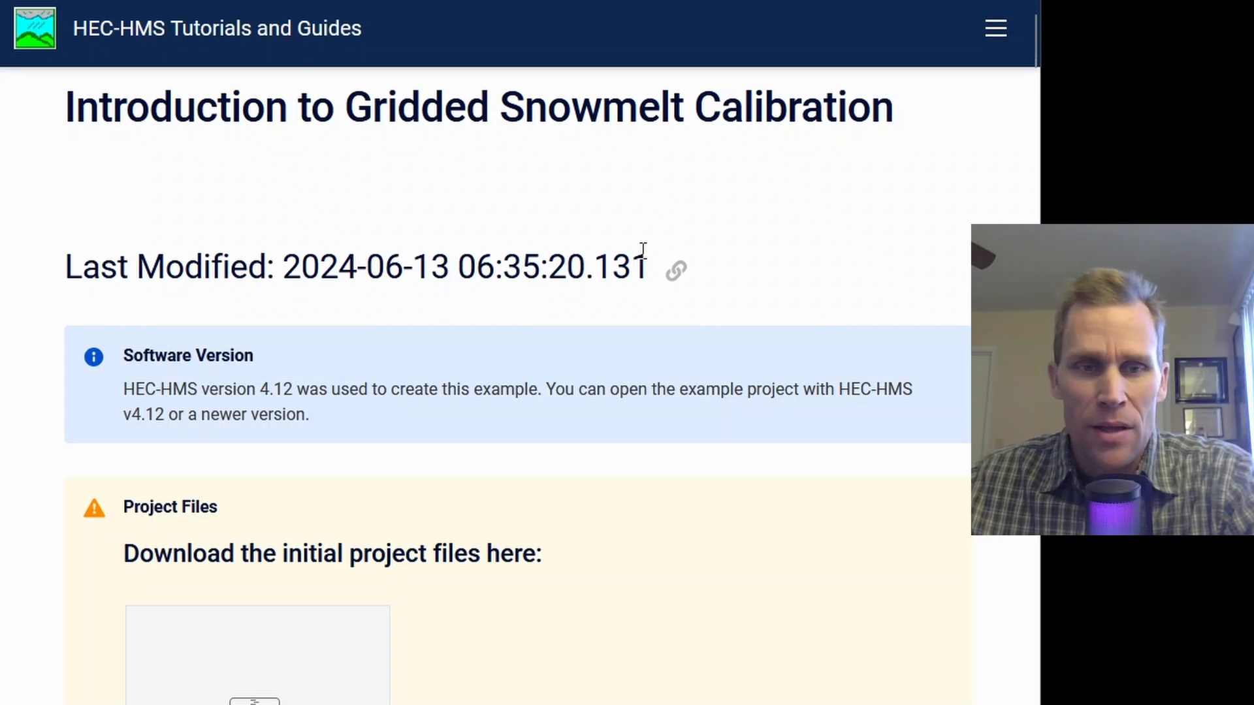
Download the initial project archive Upper_Truckee_River_start.zip from the tutorial page and close the file preview
{"action": "scroll", "coordinate": [642, 250], "scroll_direction": "down", "scroll_amount": 1}
{"action": "scroll", "coordinate": [643, 250], "scroll_direction": "down", "scroll_amount": 5}
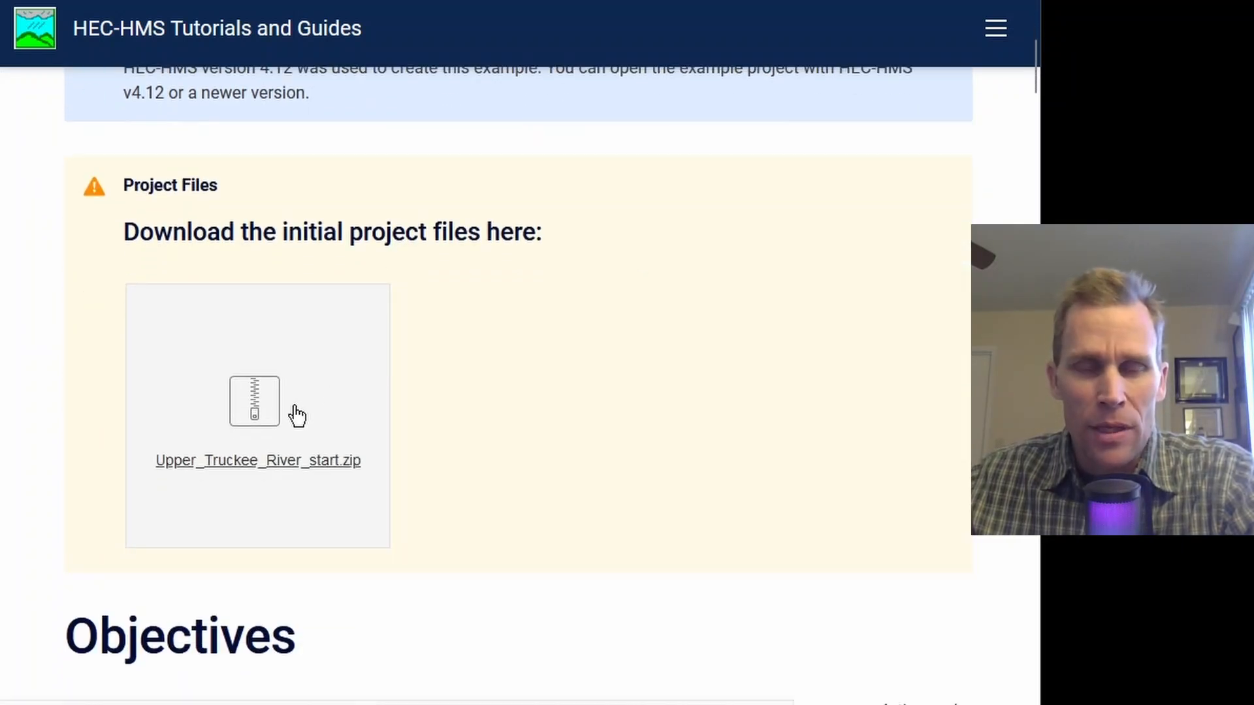
{"action": "left_click", "coordinate": [268, 409]}
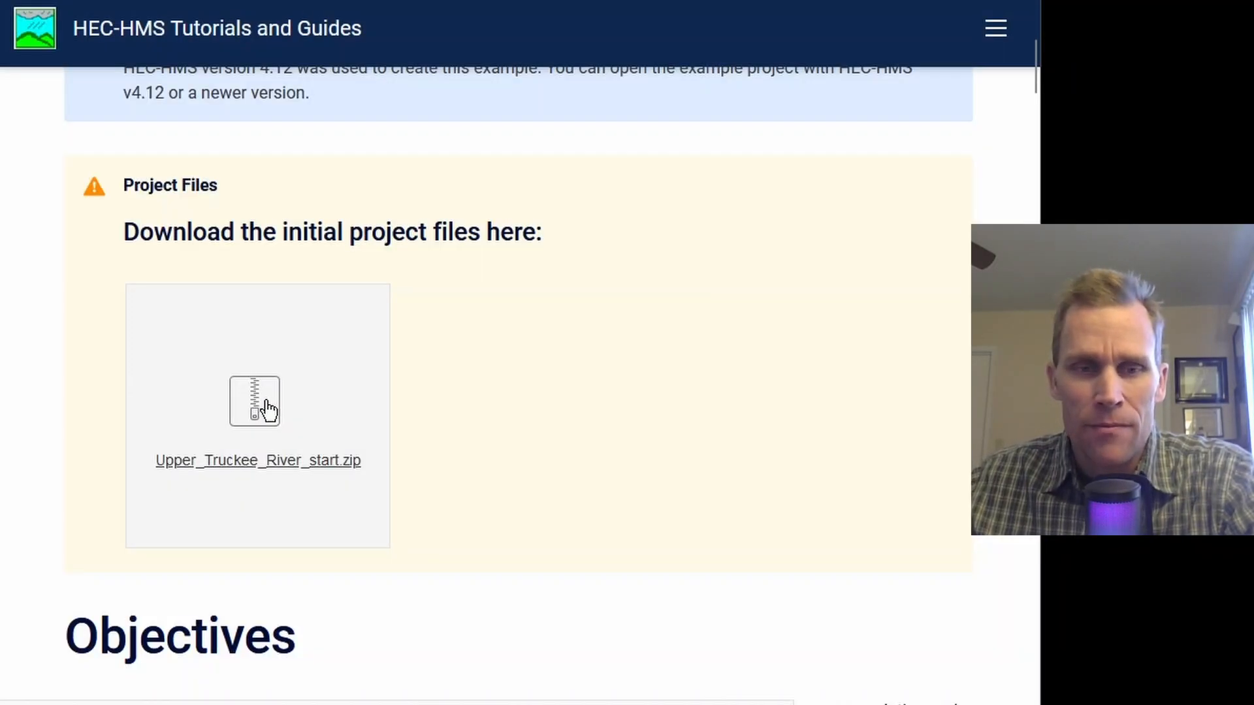
{"action": "left_click", "coordinate": [268, 409]}
{"action": "left_click", "coordinate": [536, 456]}
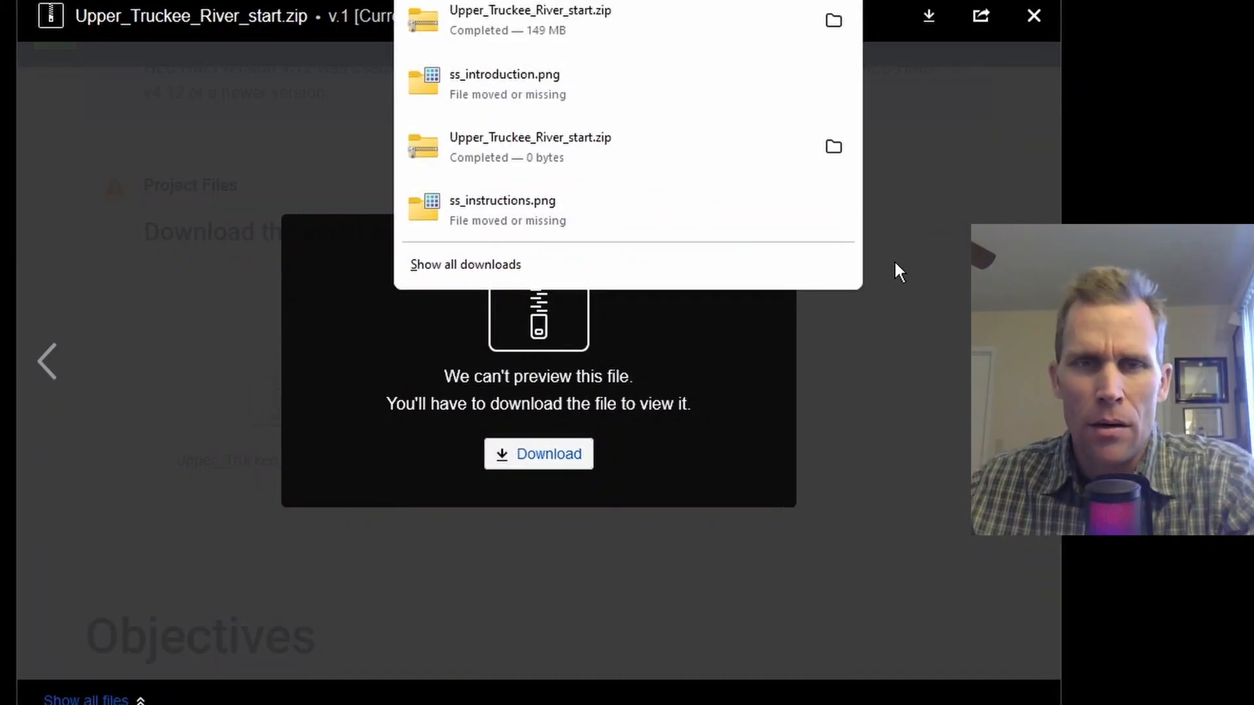
{"action": "left_click", "coordinate": [963, 32]}
{"action": "left_click", "coordinate": [1124, 15]}
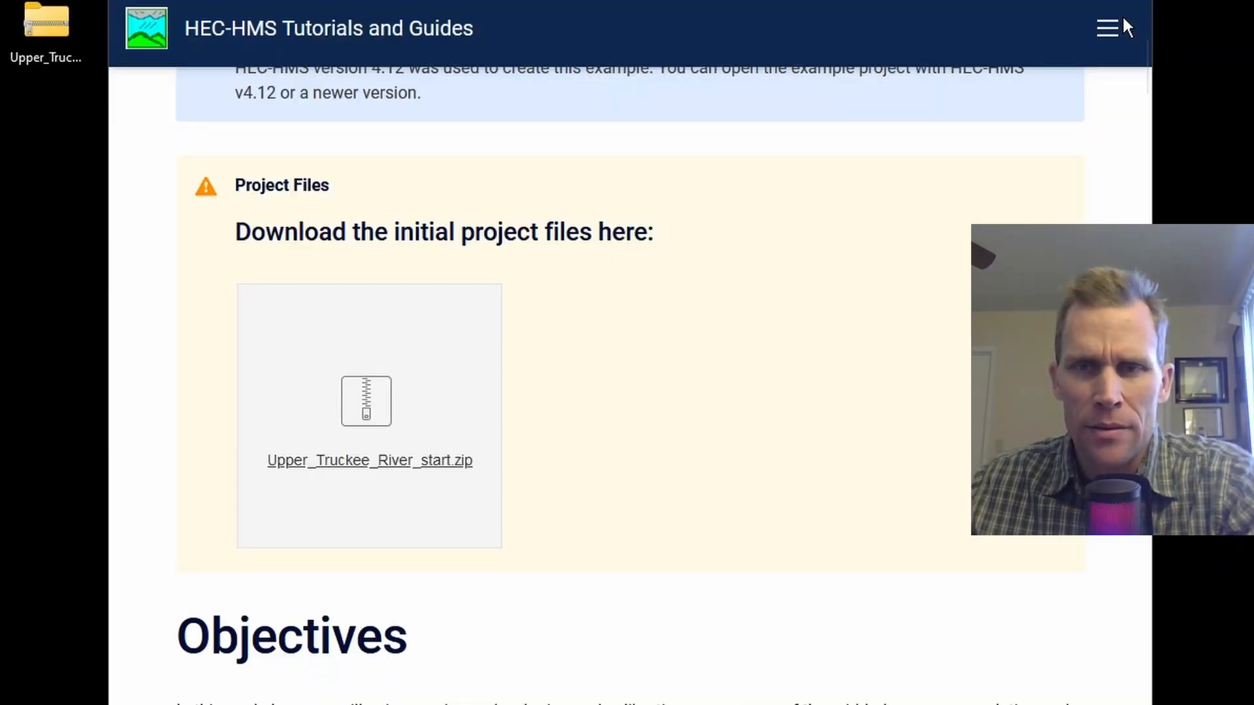
Open the downloaded Upper_Truckee_River_start.zip and browse to the Upper_Truckee_River folder inside it to check its contents
{"action": "left_click", "coordinate": [45, 26]}
{"action": "double_click", "coordinate": [45, 27]}
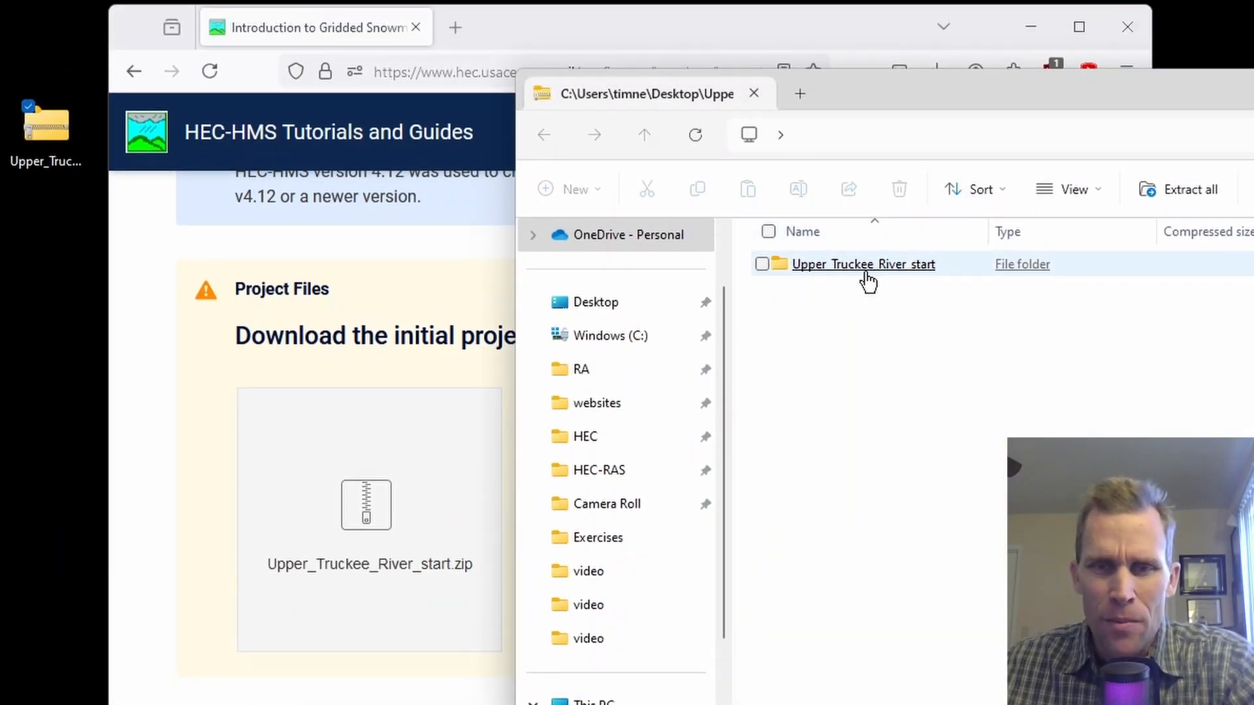
{"action": "double_click", "coordinate": [863, 279]}
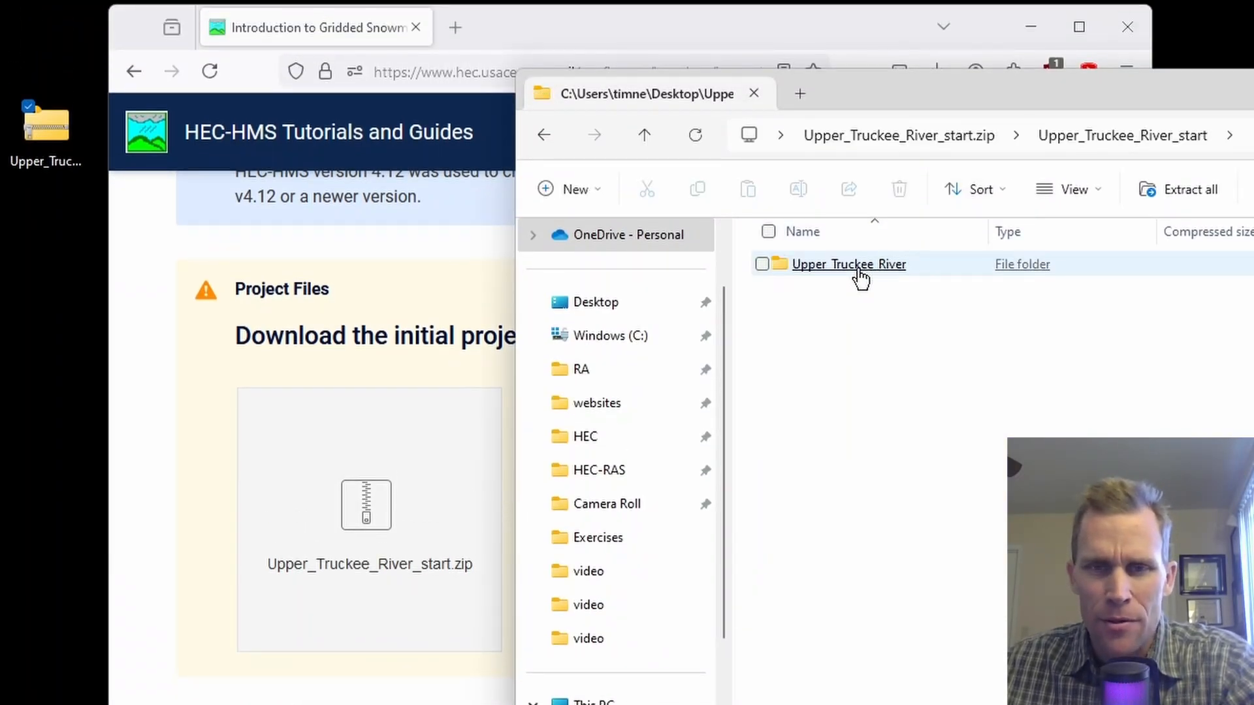
{"action": "double_click", "coordinate": [862, 278]}
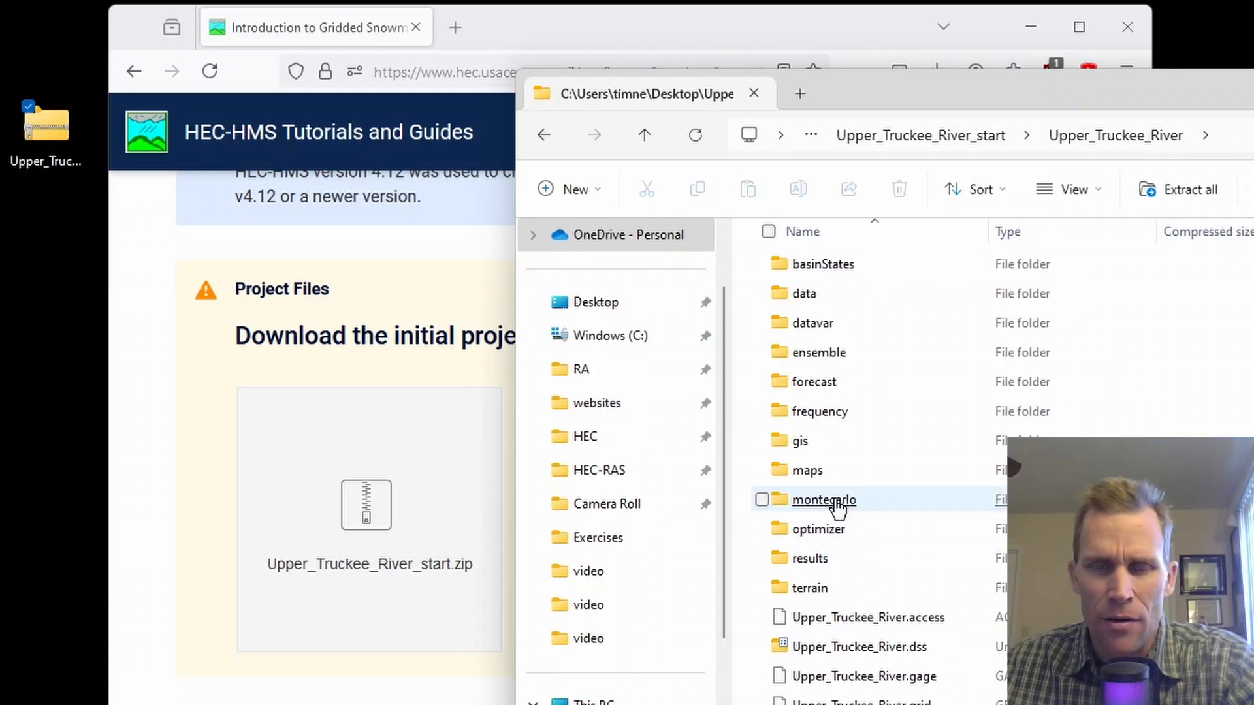
{"action": "left_click", "coordinate": [644, 136]}
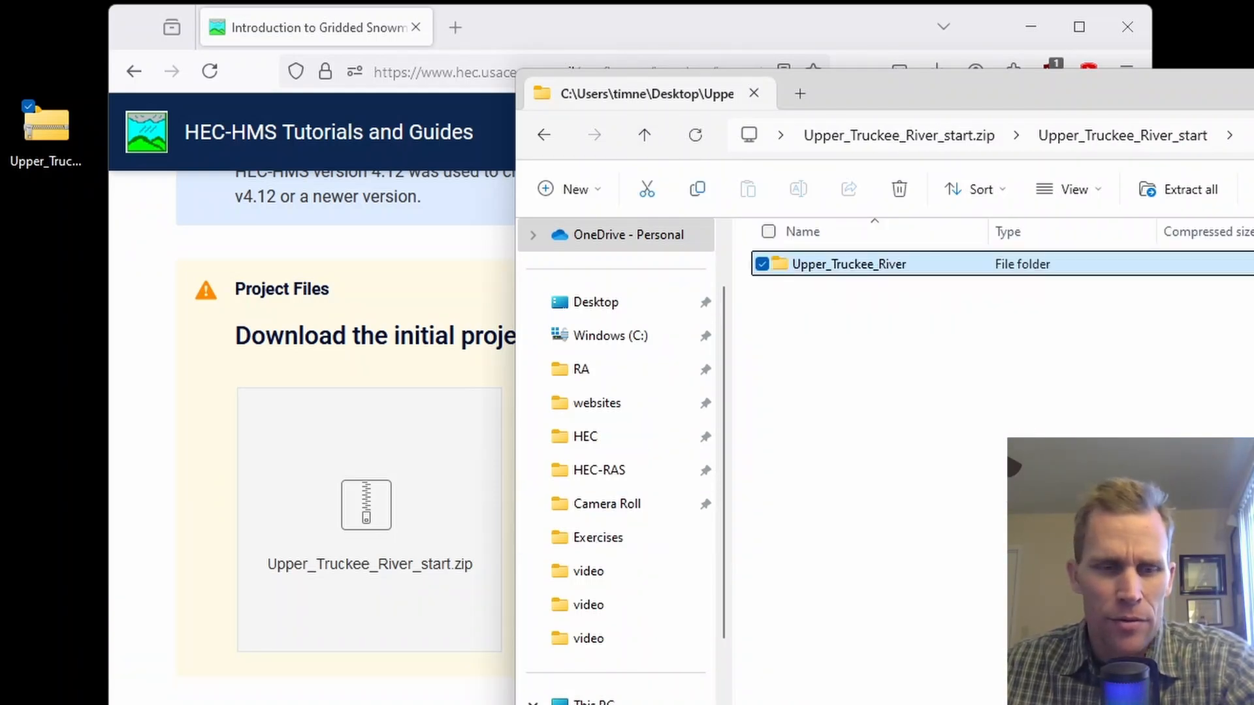
Copy the Upper_Truckee_River folder from the archive into the project folder of exercise 40 - Gridded Temperature Index Showmelt
{"action": "left_click", "coordinate": [674, 704]}
{"action": "key", "text": "alt+Tab"}
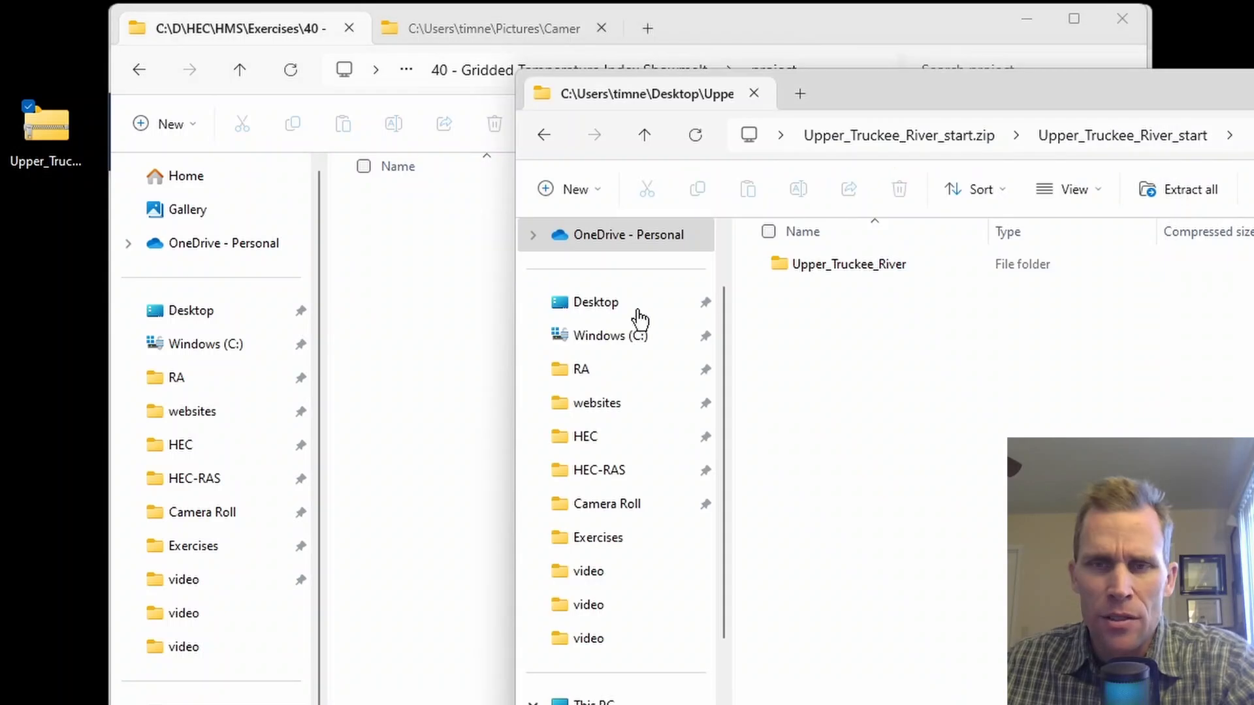
{"action": "left_click_drag", "start_coordinate": [814, 276], "coordinate": [414, 431]}
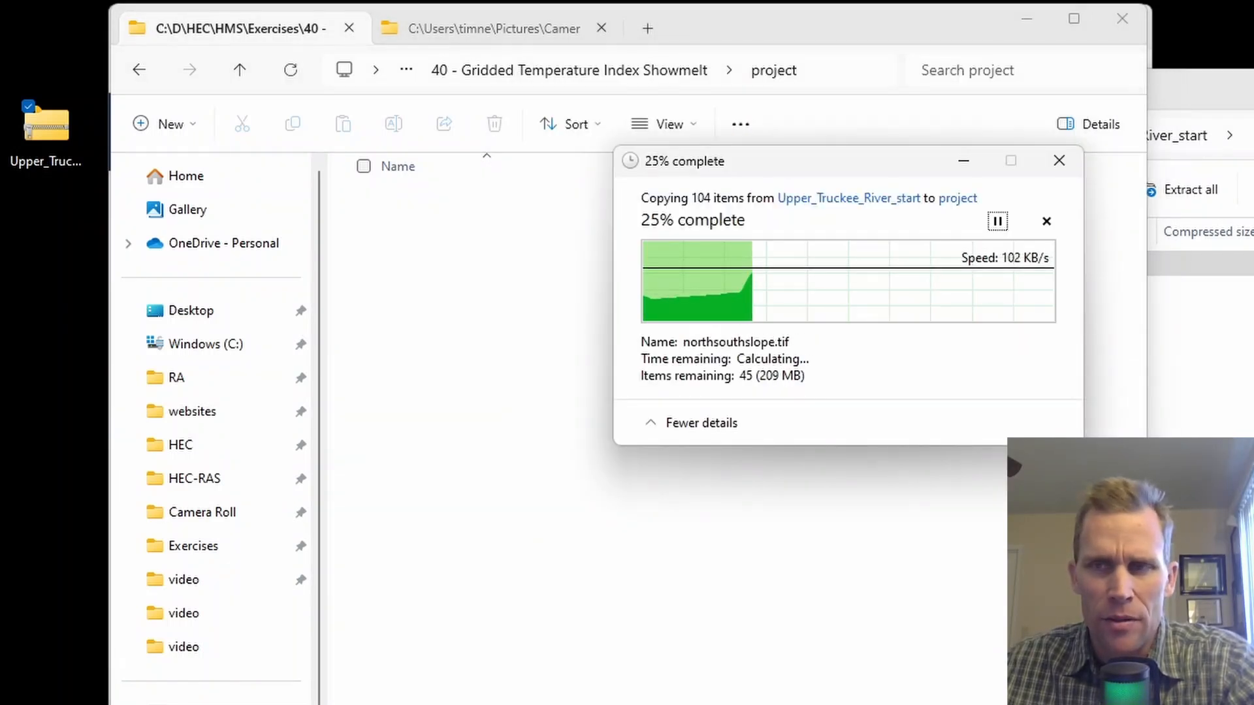
{"action": "left_click", "coordinate": [1253, 83]}
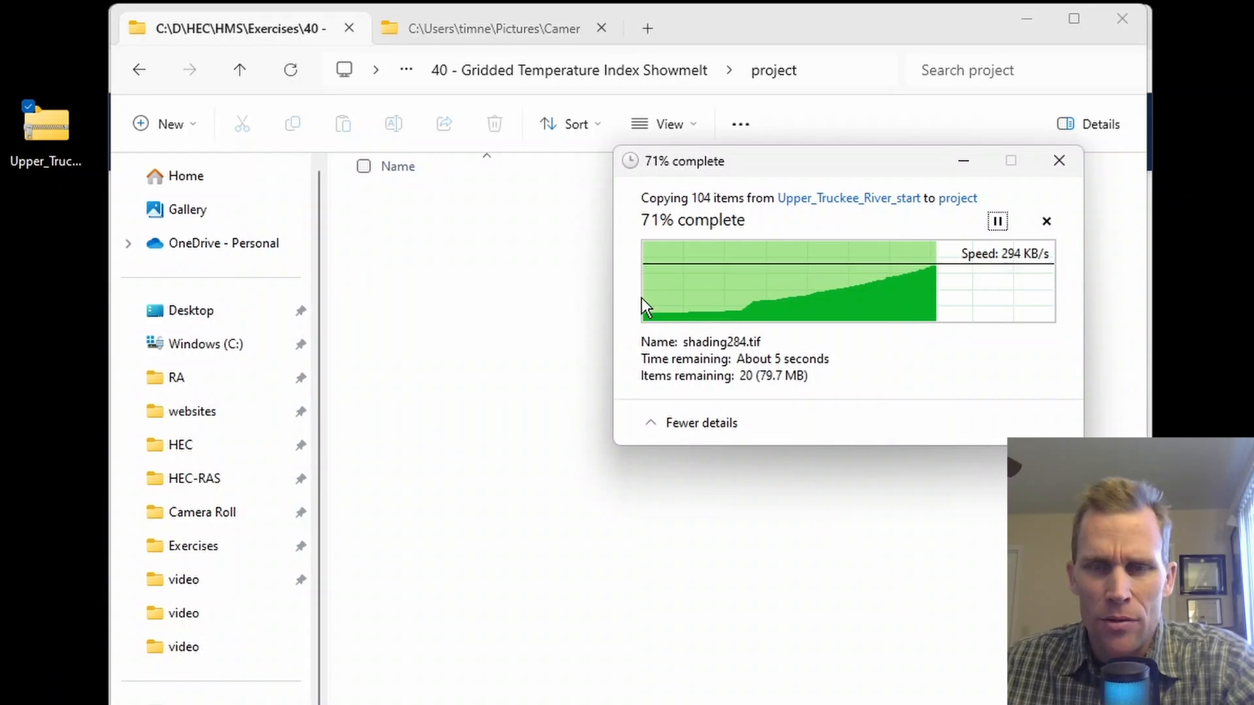
Switch to HEC-HMS 4.12 and open the project file Upper_Truckee_River.hms from the copied Upper_Truckee_River folder
{"action": "left_click_drag", "start_coordinate": [13, 10], "coordinate": [81, 370]}
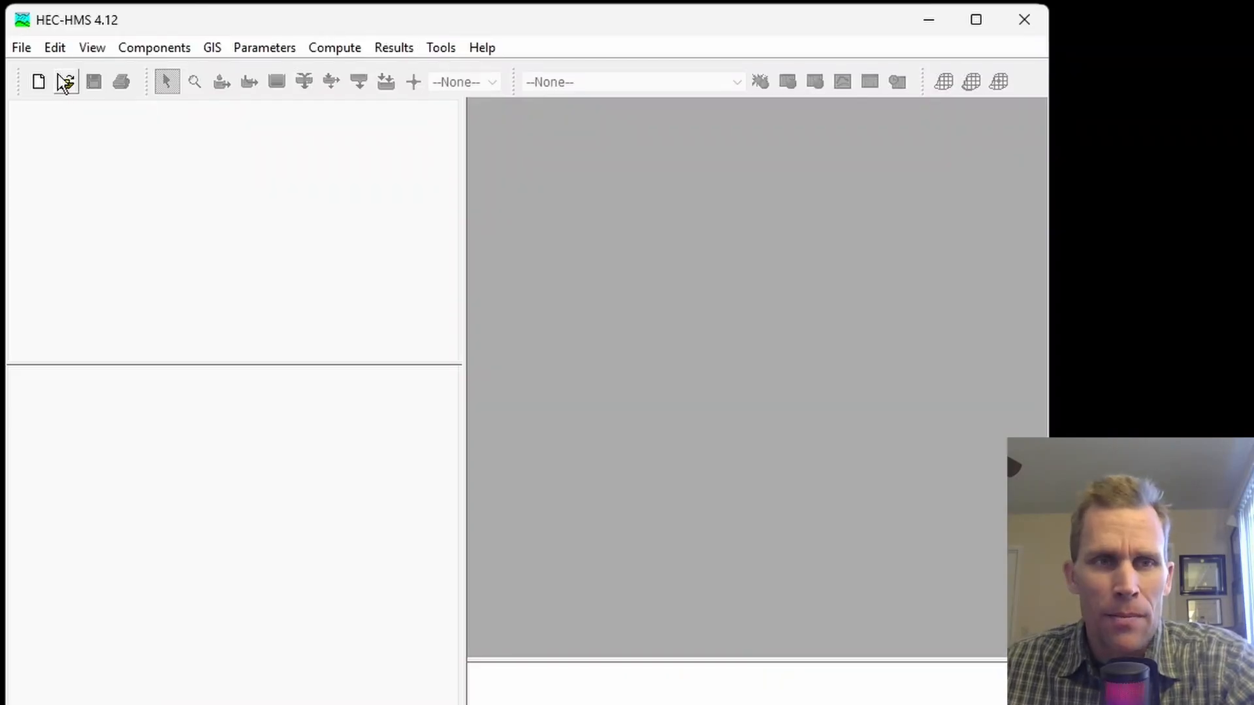
{"action": "left_click", "coordinate": [66, 83]}
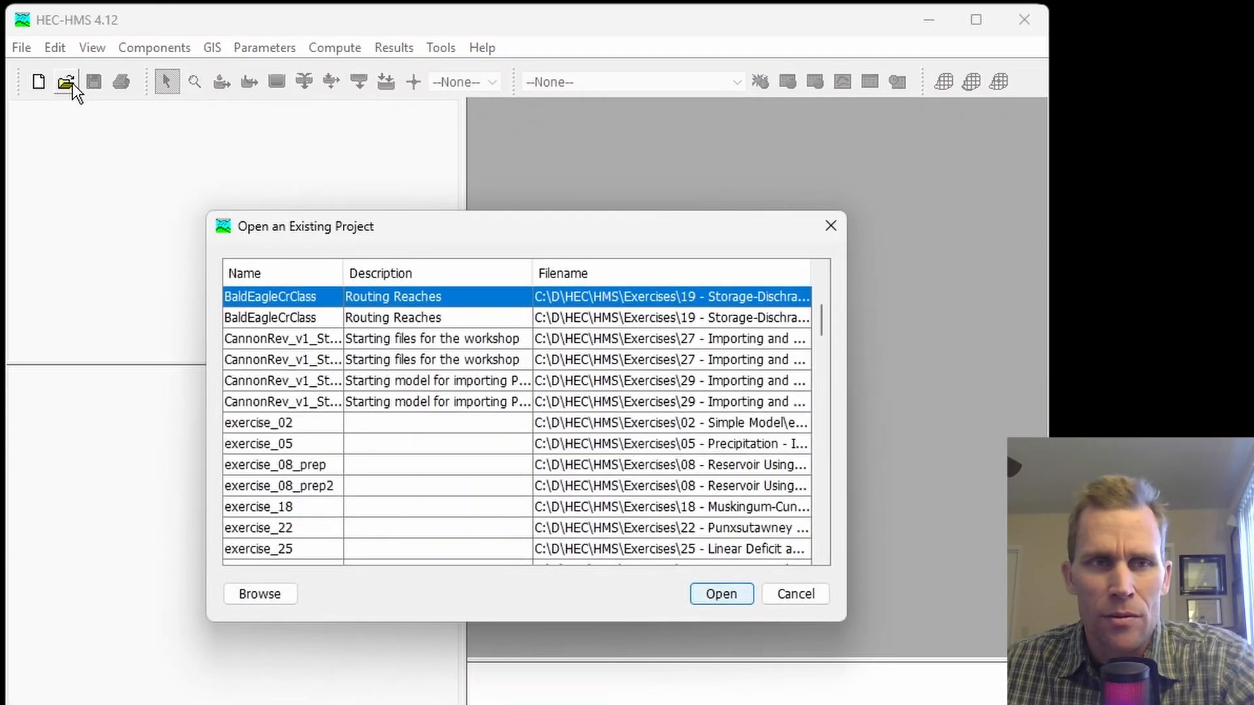
{"action": "left_click", "coordinate": [265, 600]}
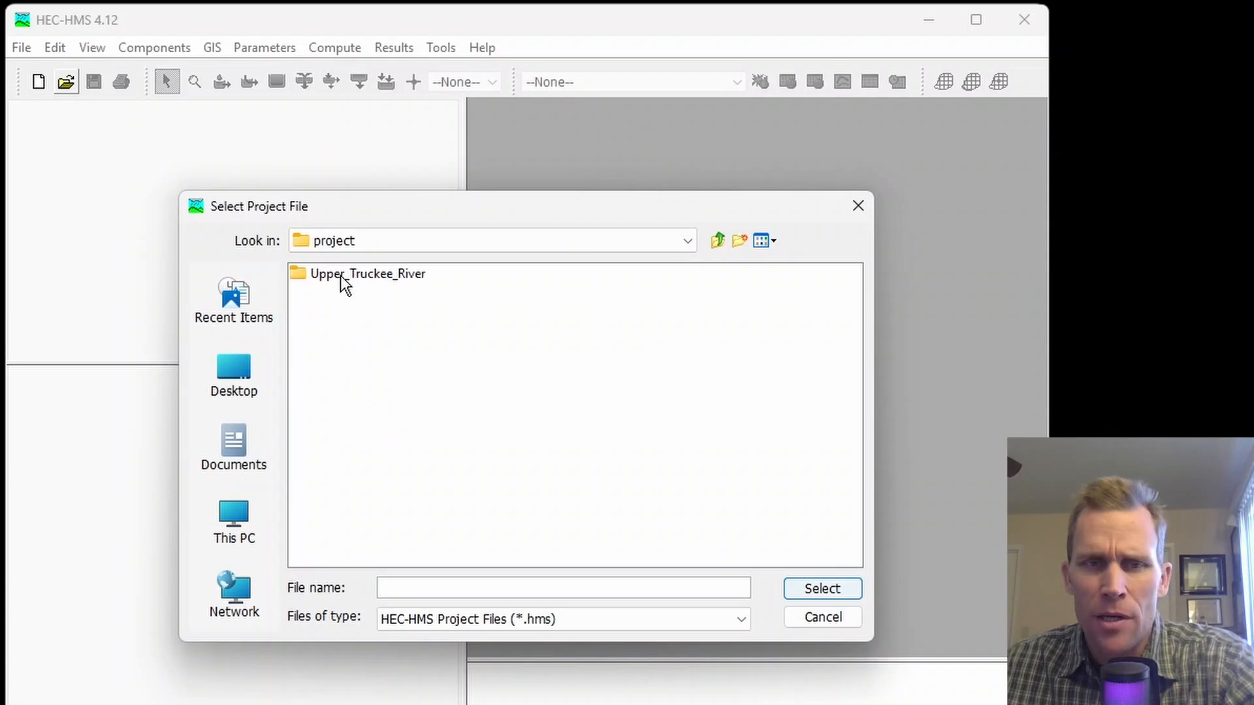
{"action": "double_click", "coordinate": [376, 273]}
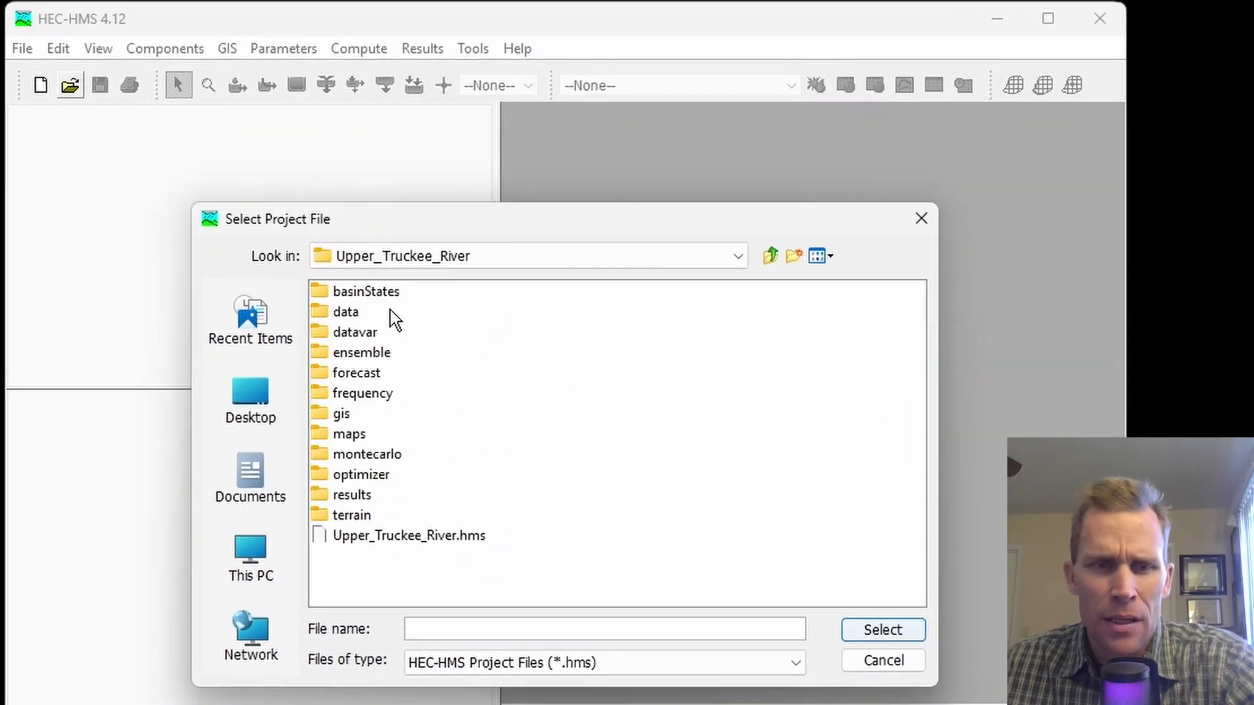
{"action": "left_click", "coordinate": [407, 536]}
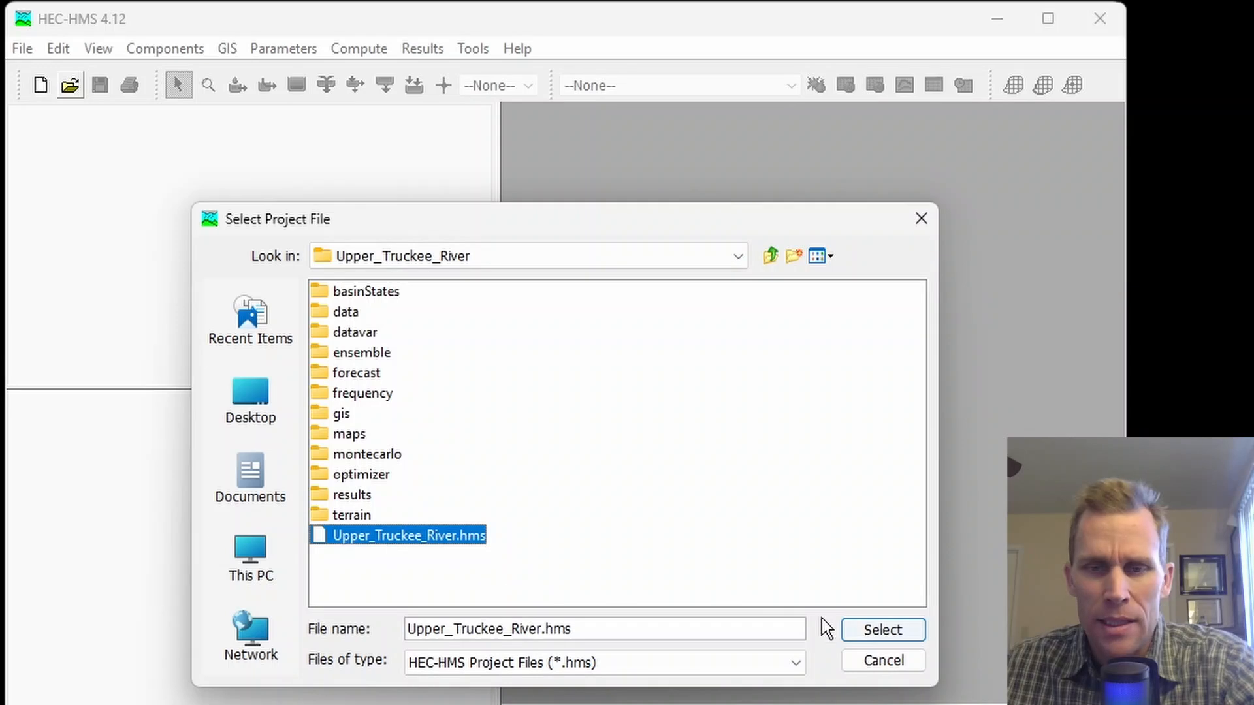
{"action": "left_click", "coordinate": [880, 630]}
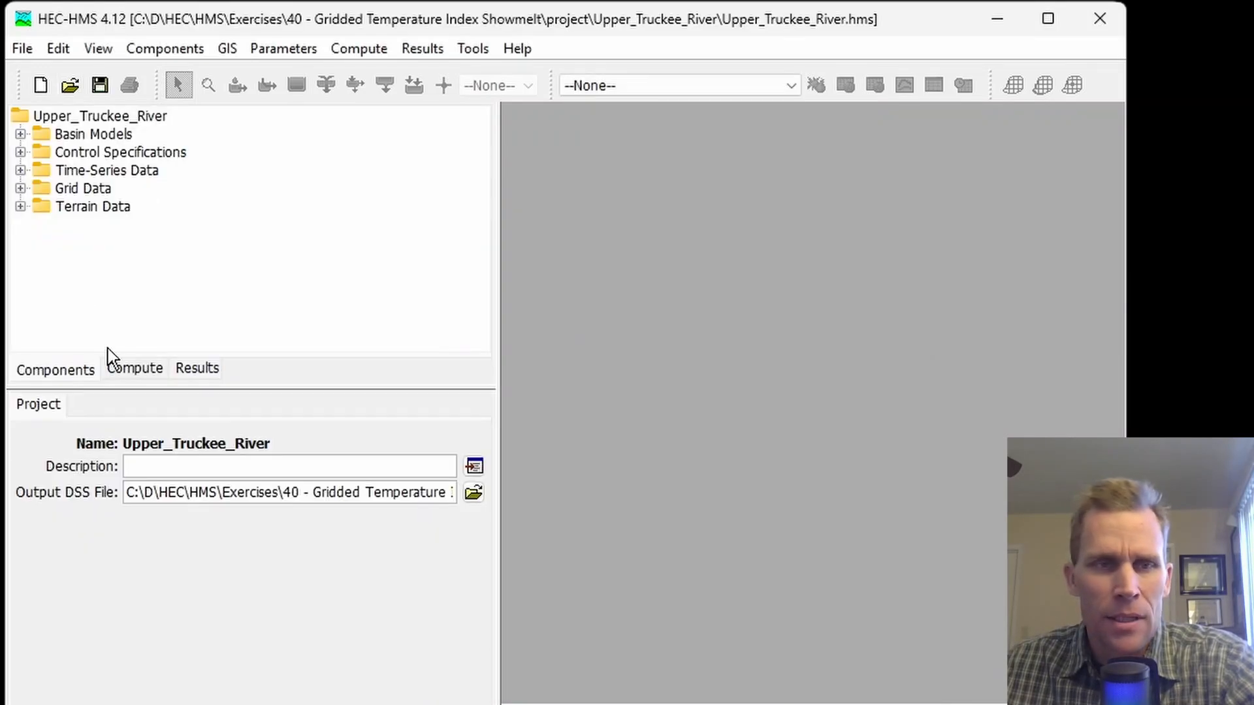
Expand the basin models and display the map of the WY2017 basin model
{"action": "left_click", "coordinate": [21, 134]}
{"action": "double_click", "coordinate": [92, 159]}
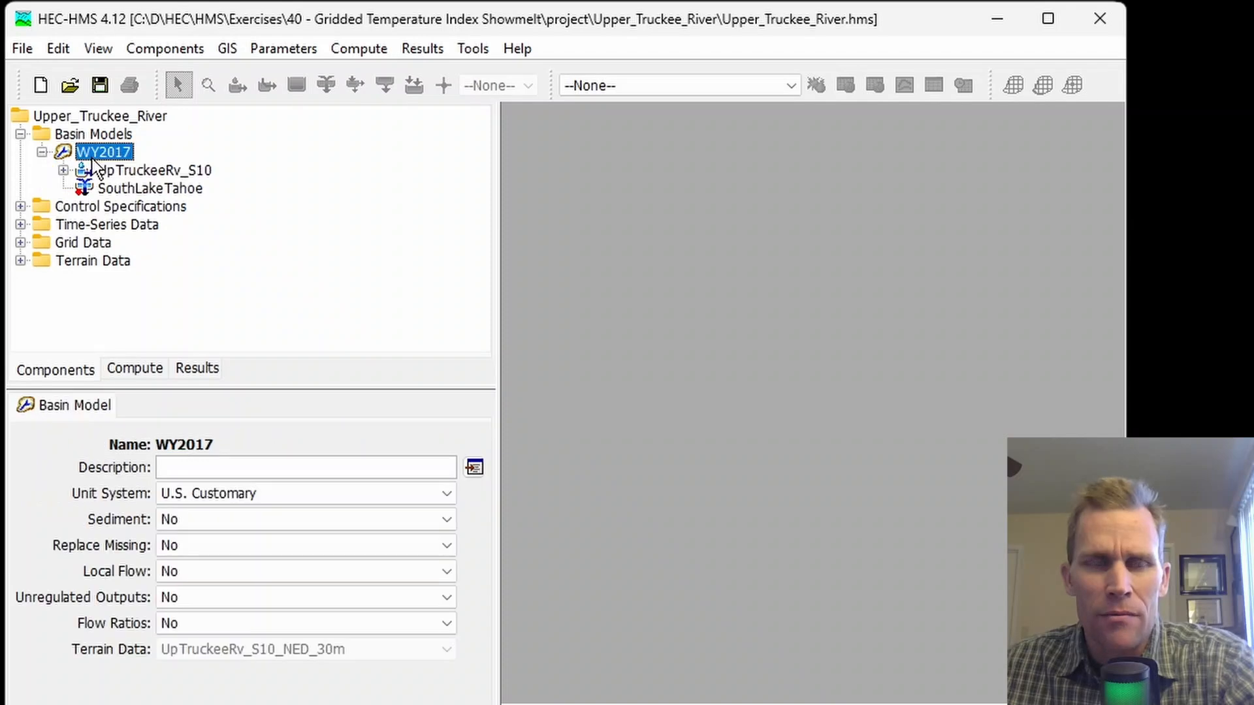
{"action": "left_click", "coordinate": [917, 123]}
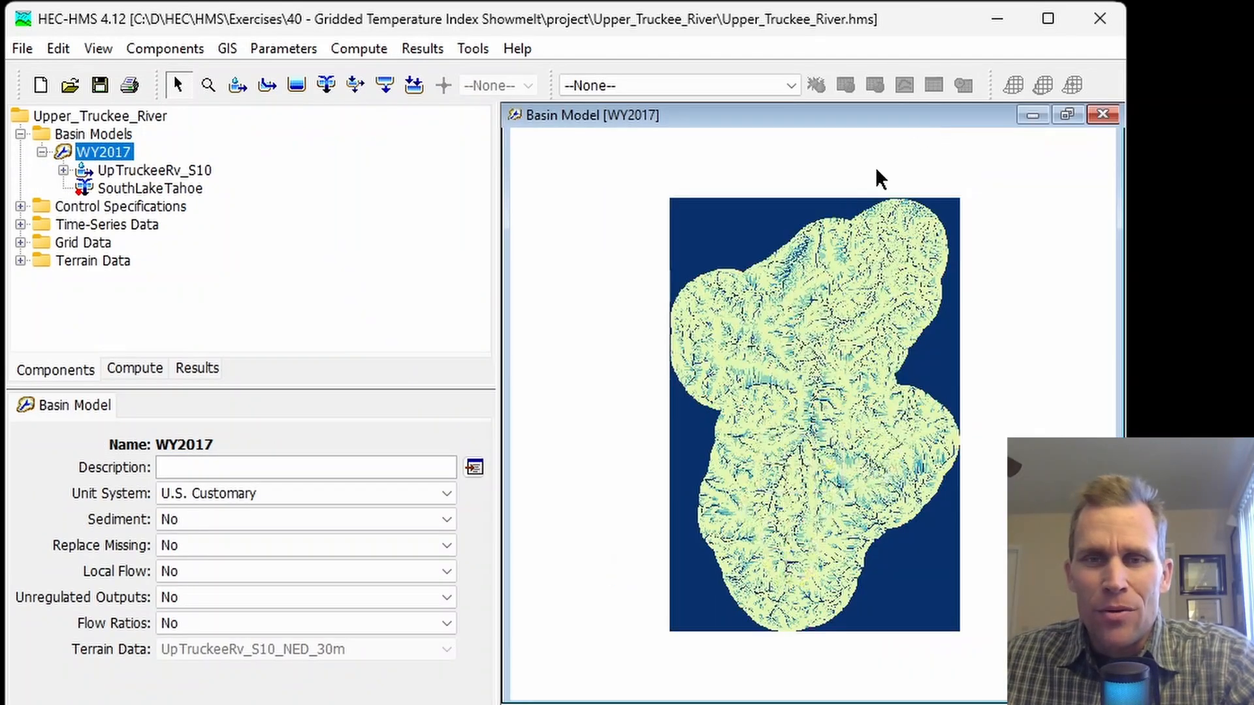
{"action": "scroll", "coordinate": [856, 361], "scroll_direction": "up", "scroll_amount": 1}
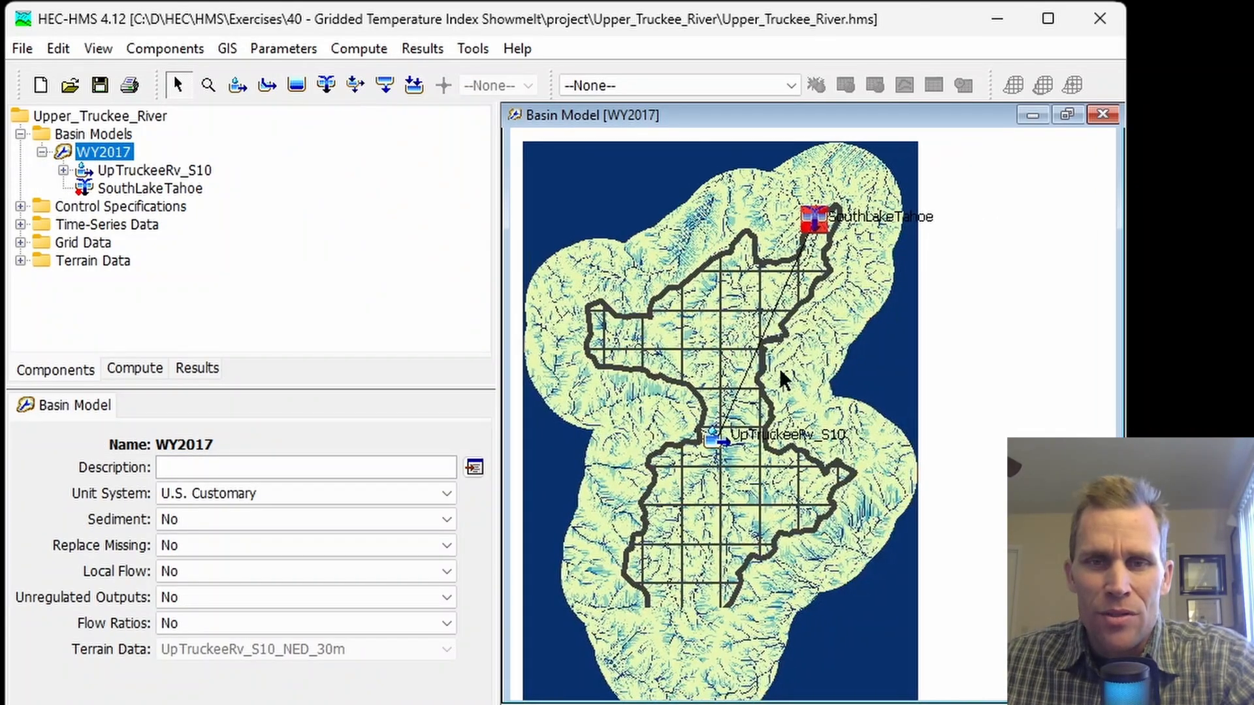
Hide the Sink Fill, Sink Locations, Flow Direction and Flow Accumulation map layers of WY2017, keeping Discretization and Terrain shown
{"action": "left_click", "coordinate": [98, 48]}
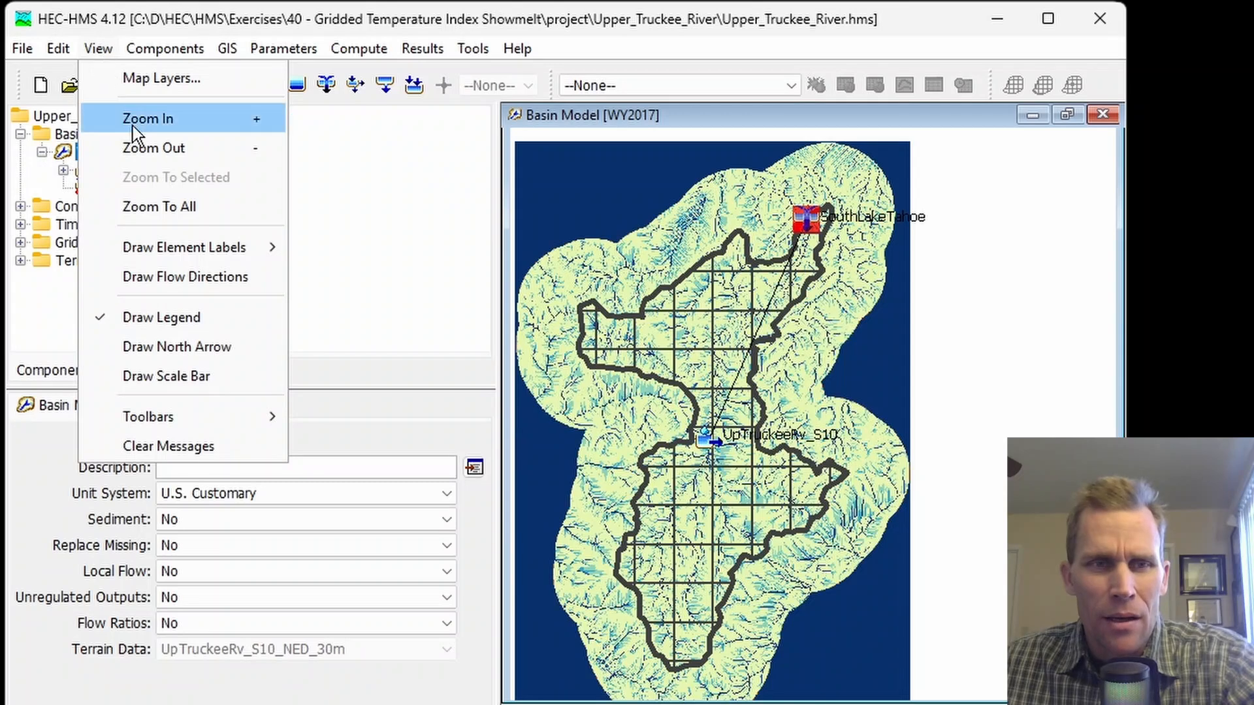
{"action": "left_click", "coordinate": [139, 80]}
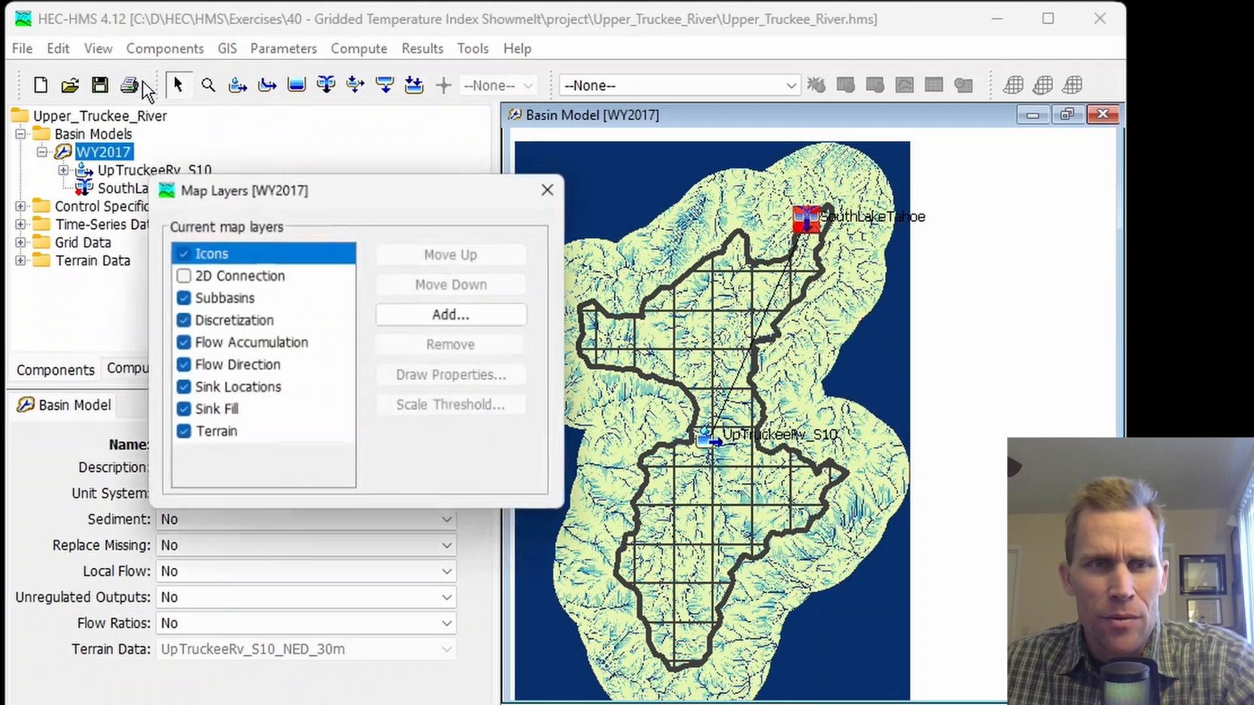
{"action": "left_click", "coordinate": [182, 410]}
{"action": "left_click", "coordinate": [182, 388]}
{"action": "left_click", "coordinate": [182, 365]}
{"action": "left_click", "coordinate": [182, 342]}
{"action": "left_click", "coordinate": [182, 320]}
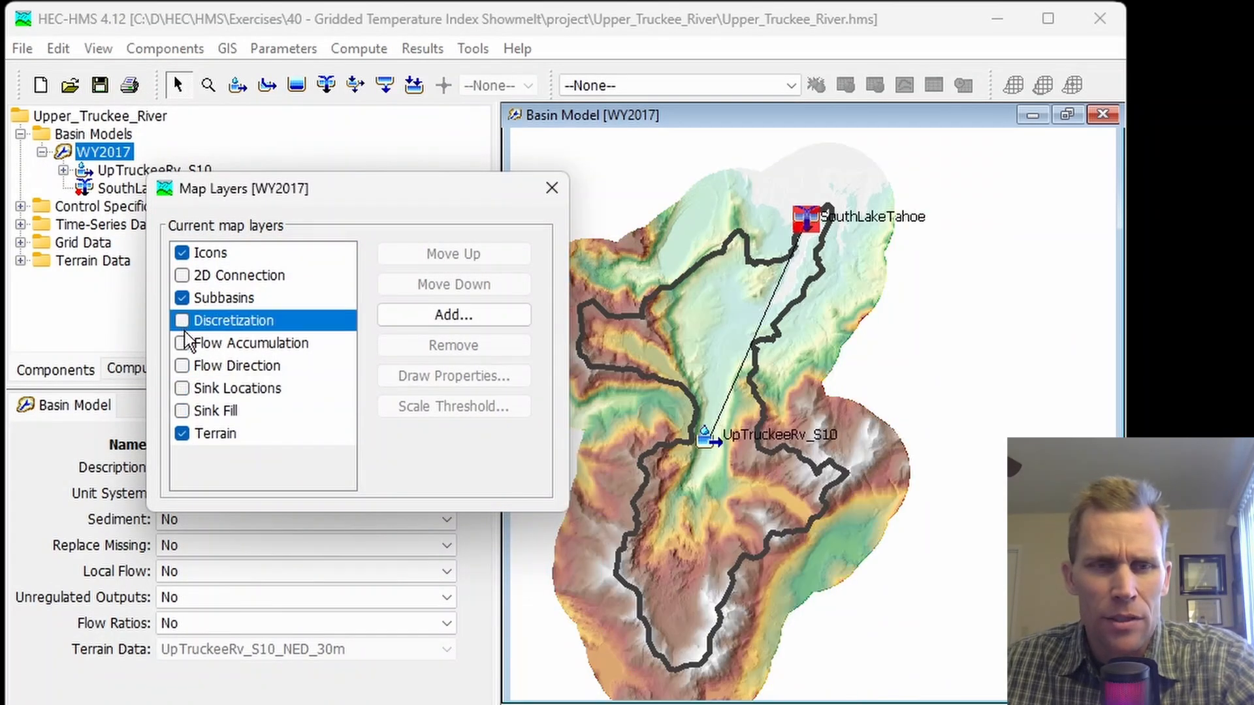
{"action": "left_click", "coordinate": [183, 320]}
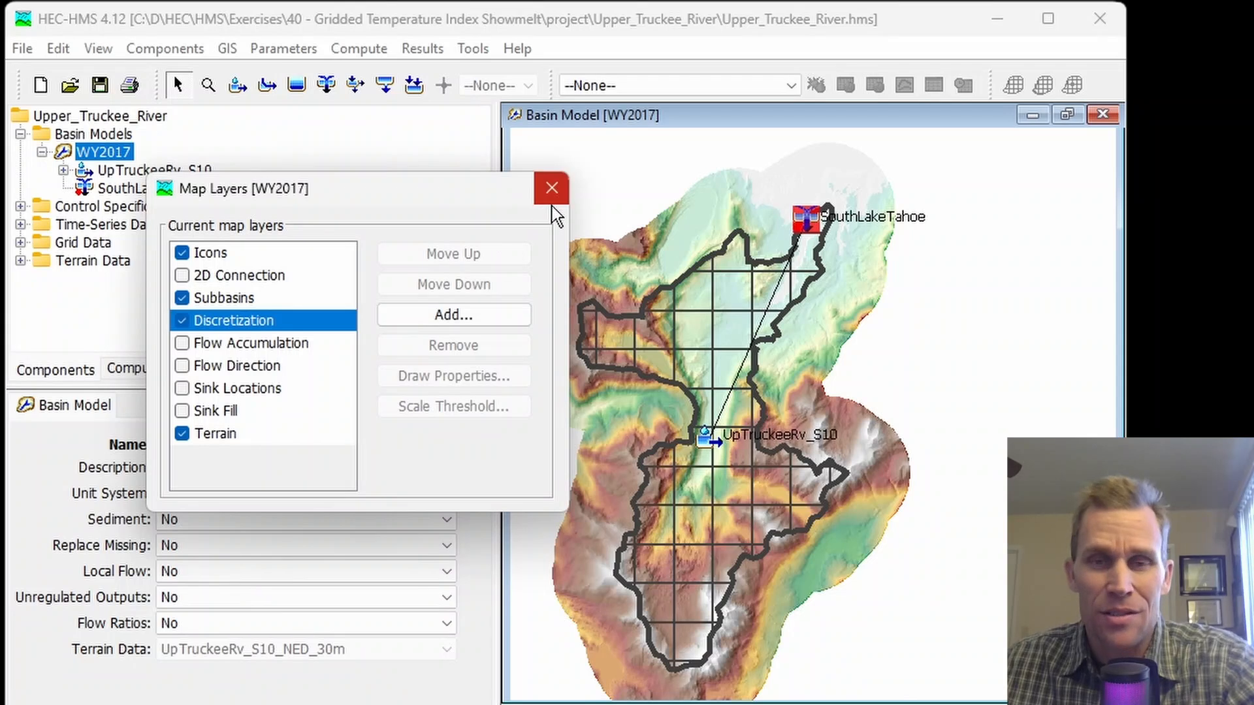
{"action": "left_click", "coordinate": [552, 196]}
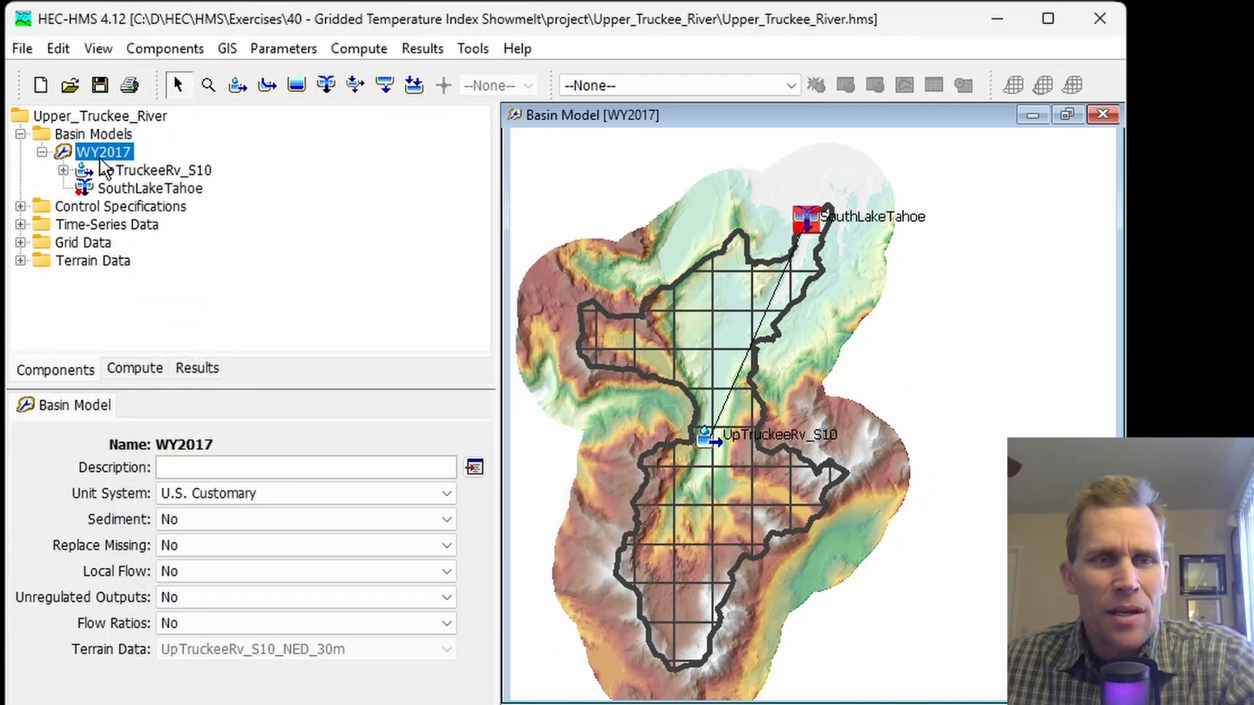
Inspect the UpTruckeeRv_S10 subbasin, the SouthLakeTahoe junction and the WY2017 control specifications
{"action": "left_click", "coordinate": [717, 334]}
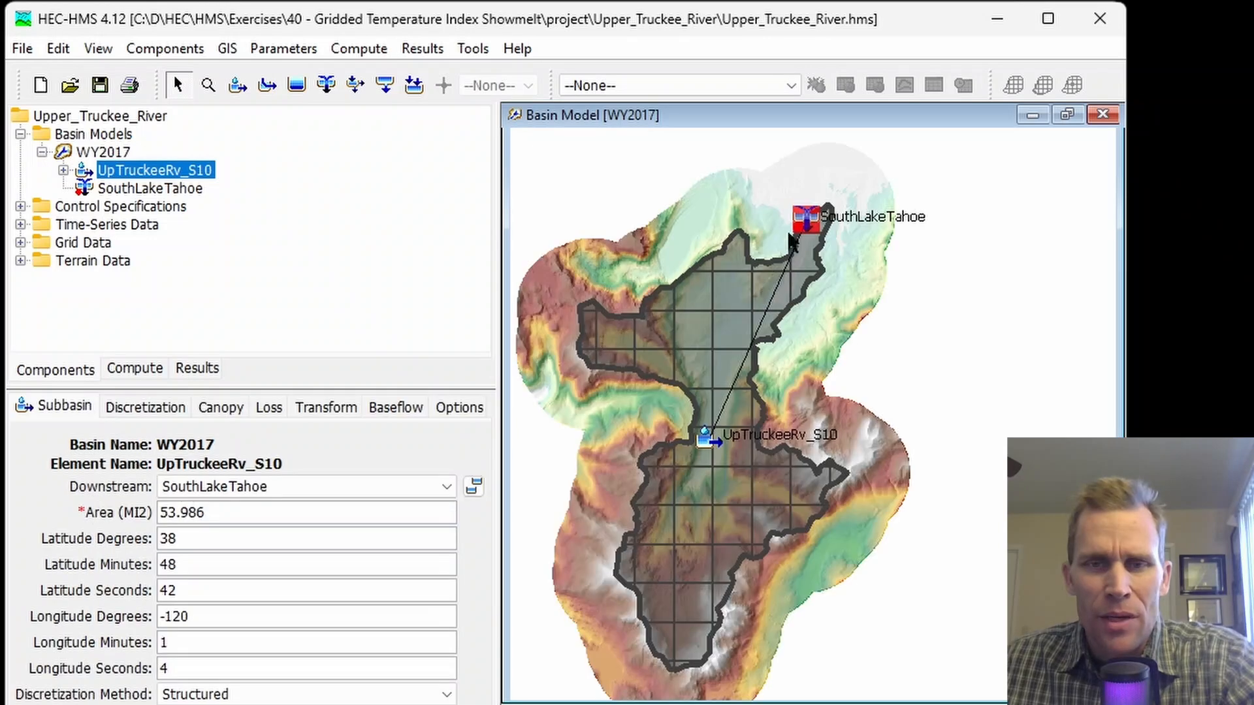
{"action": "left_click", "coordinate": [805, 225]}
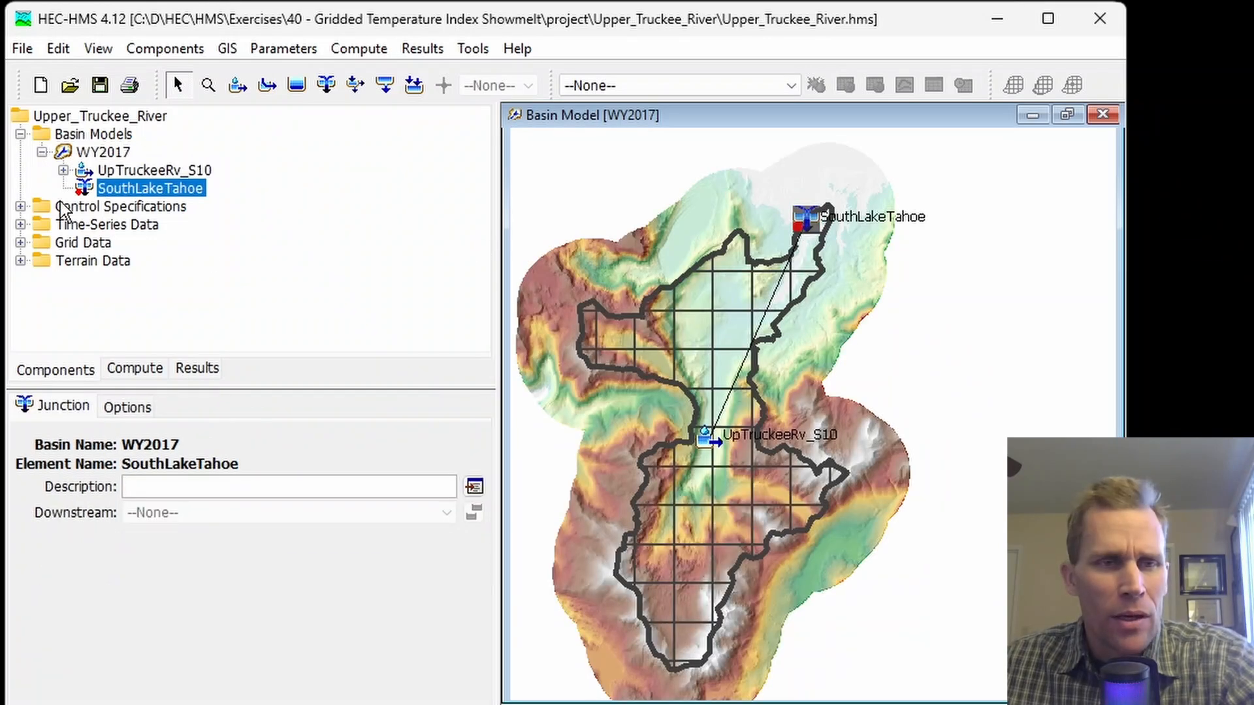
{"action": "left_click", "coordinate": [21, 206]}
{"action": "left_click", "coordinate": [105, 229]}
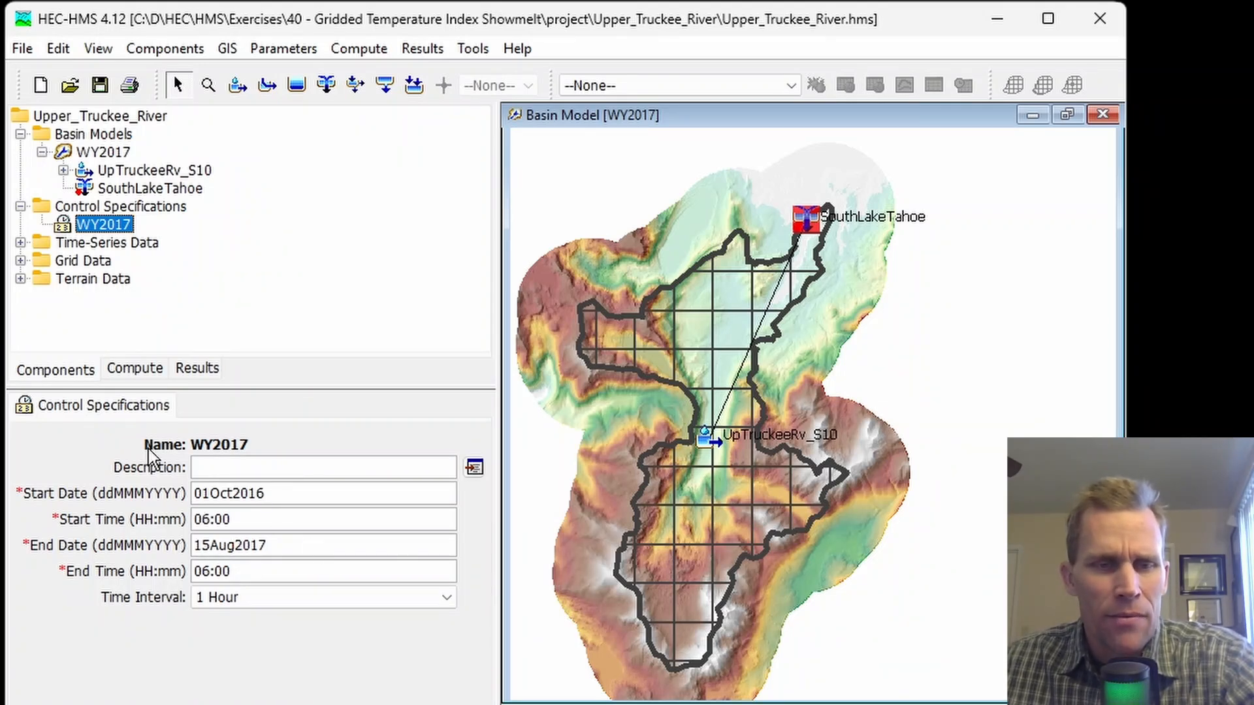
Look through the project's time-series data, grid data and terrain data groups, collapsing each again
{"action": "left_click", "coordinate": [20, 243]}
{"action": "left_click", "coordinate": [21, 243]}
{"action": "left_click", "coordinate": [21, 260]}
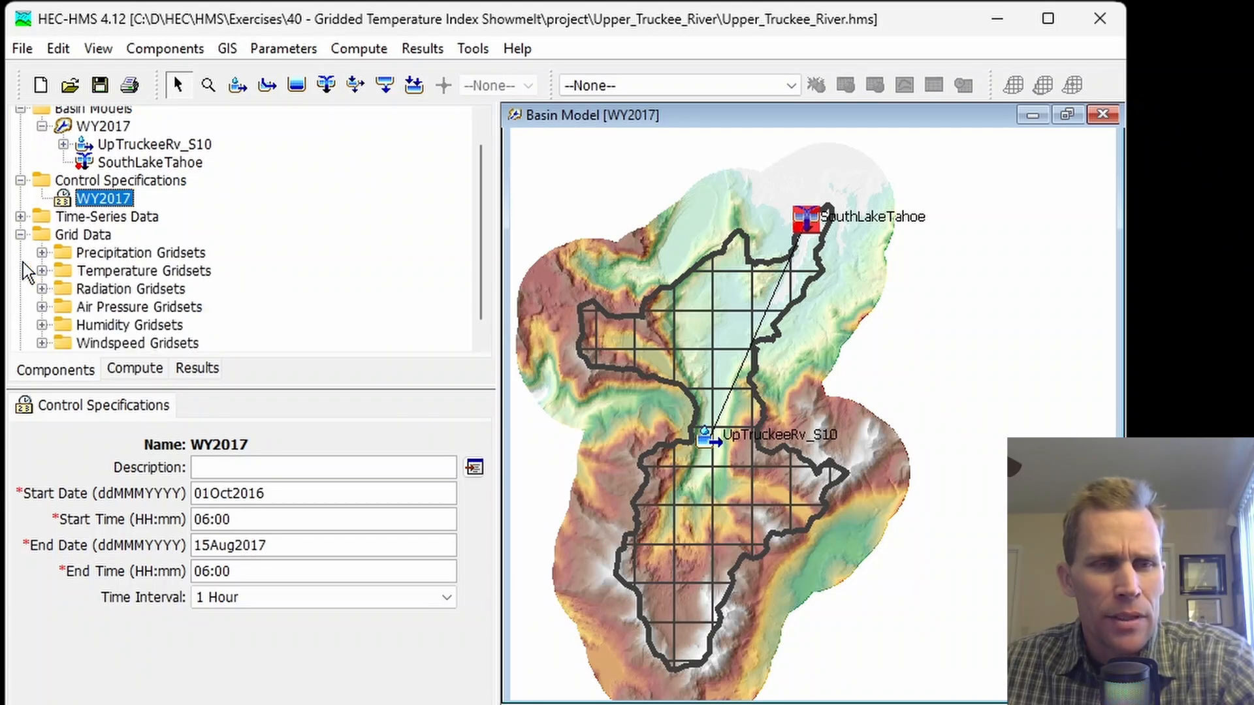
{"action": "left_click", "coordinate": [21, 235]}
{"action": "left_click", "coordinate": [21, 279]}
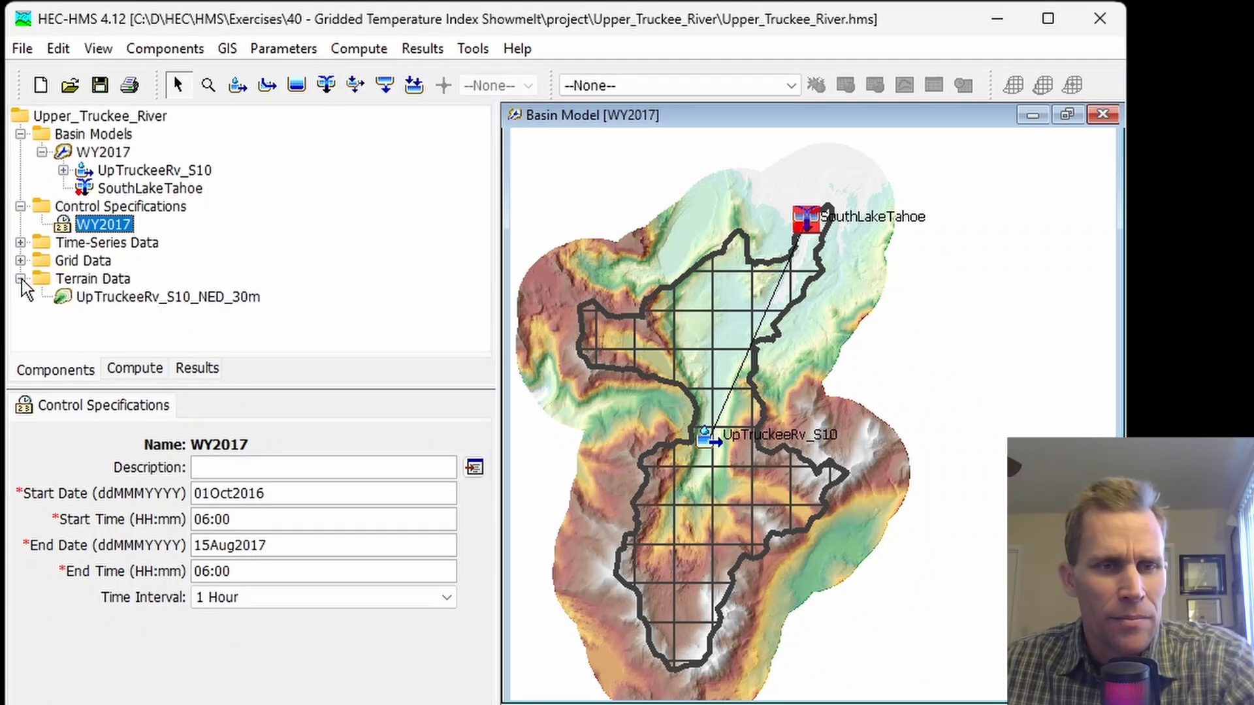
{"action": "left_click", "coordinate": [21, 279]}
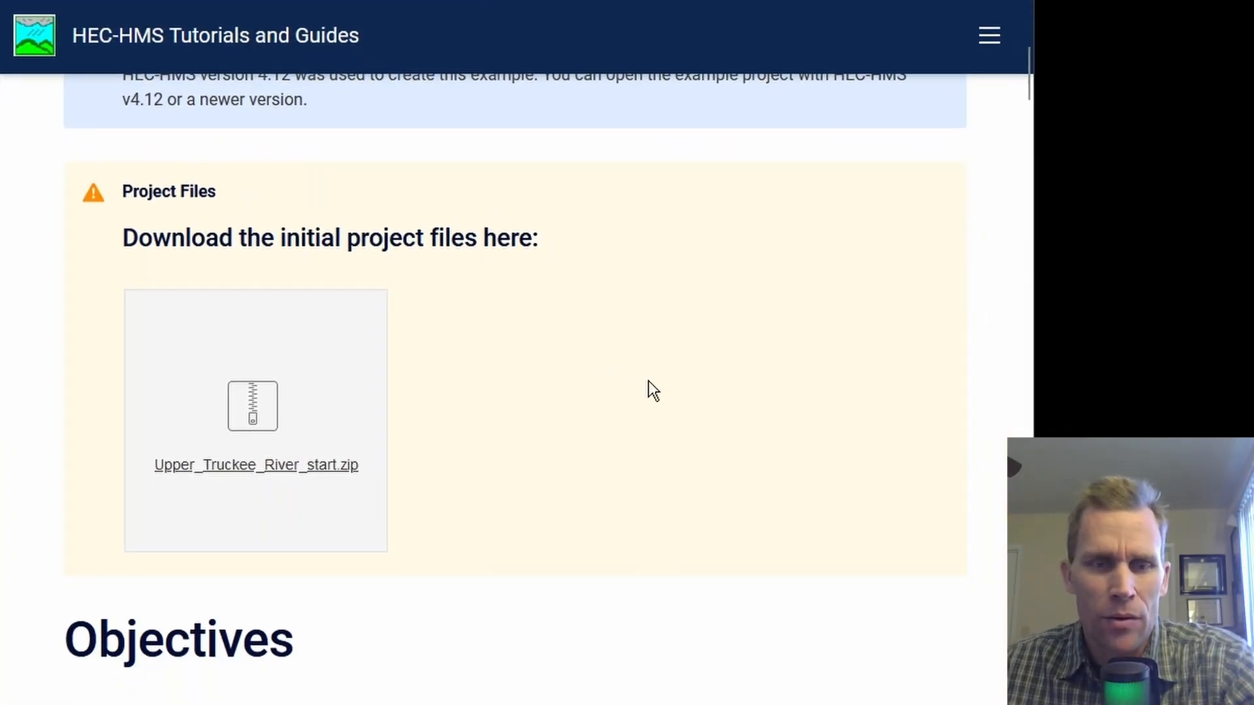
Skim the tutorial's introduction, then inspect the UpTruckeeRv_S10 subbasin's discretization, canopy and method settings in HEC-HMS
{"action": "scroll", "coordinate": [653, 390], "scroll_direction": "down", "scroll_amount": 8}
{"action": "scroll", "coordinate": [738, 366], "scroll_direction": "down", "scroll_amount": 5}
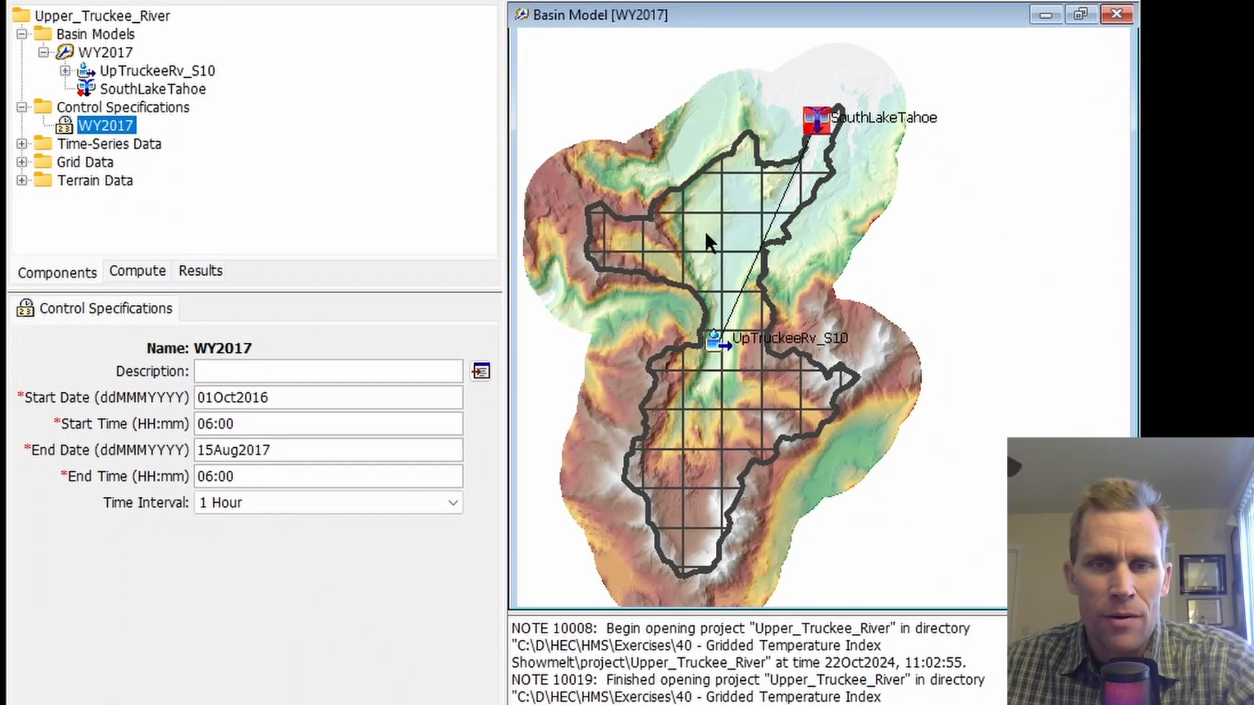
{"action": "left_click", "coordinate": [704, 230]}
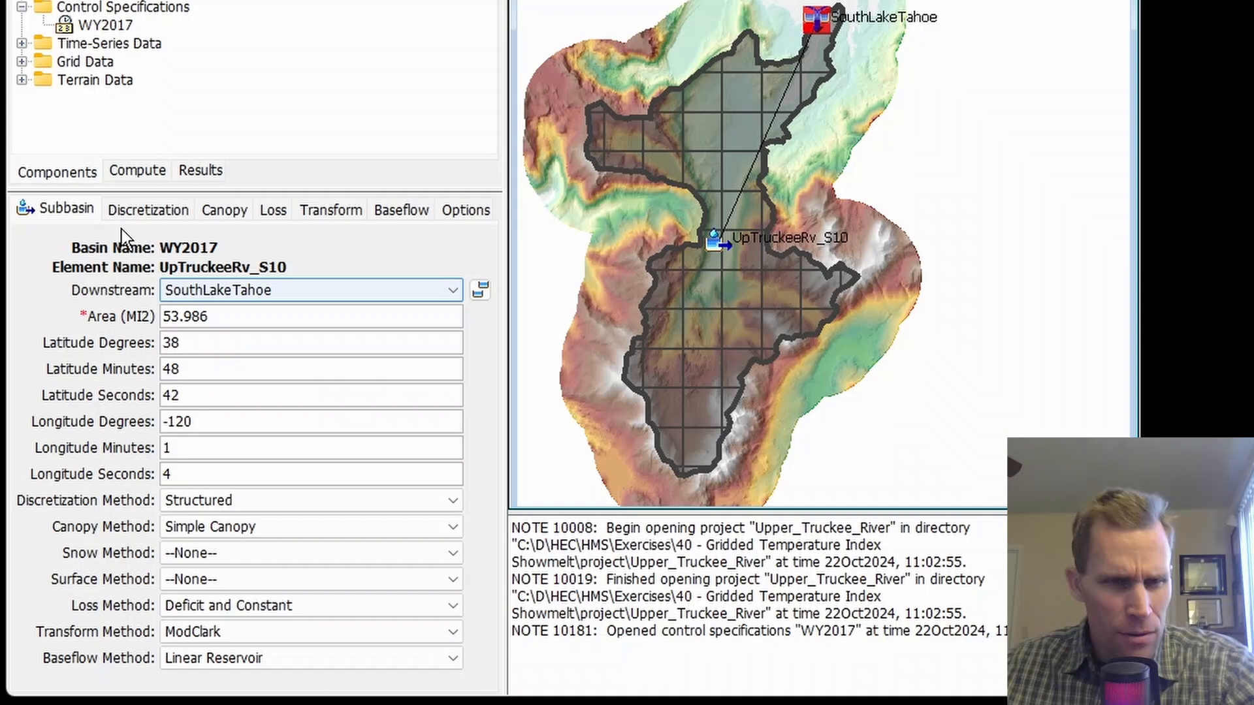
{"action": "left_click", "coordinate": [56, 254]}
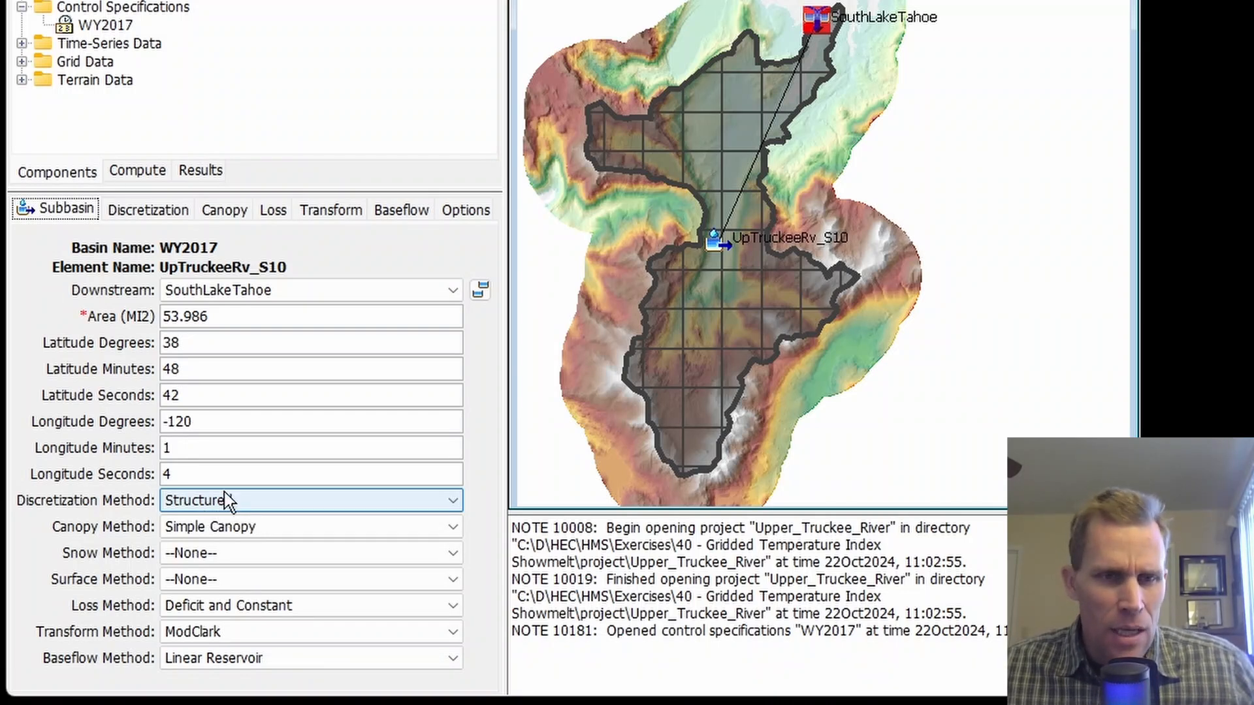
{"action": "left_click", "coordinate": [161, 212]}
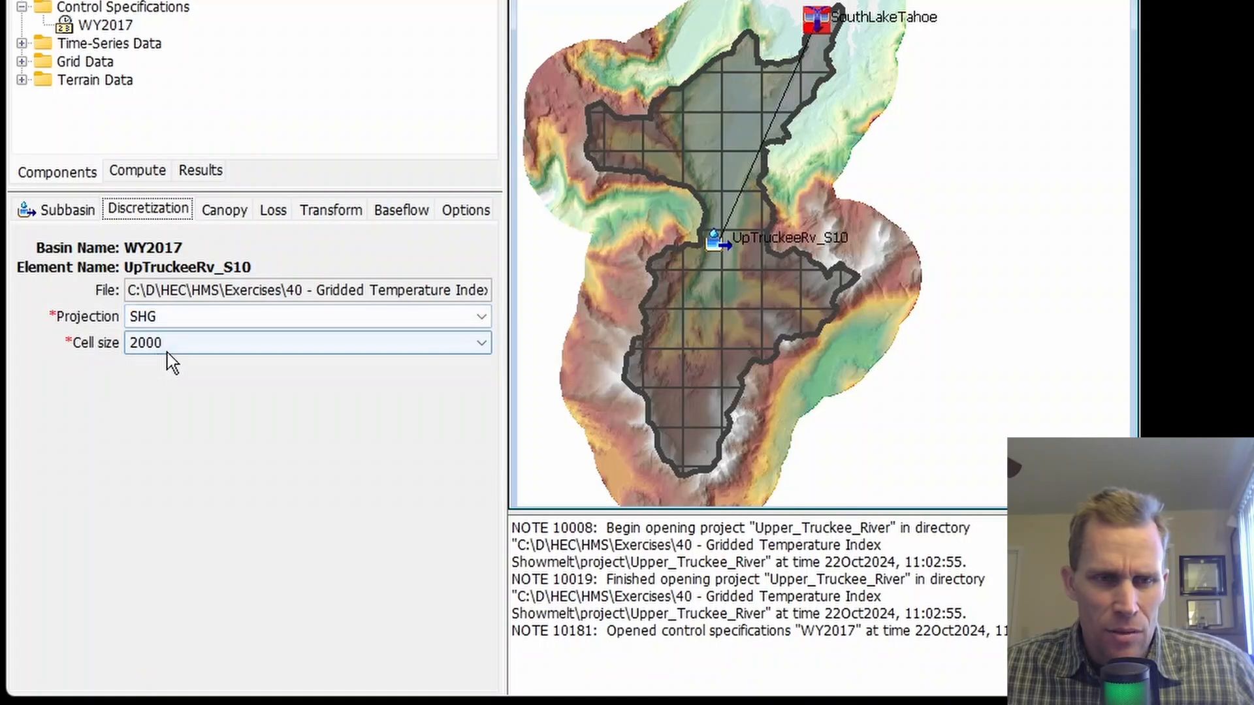
{"action": "left_click", "coordinate": [70, 211]}
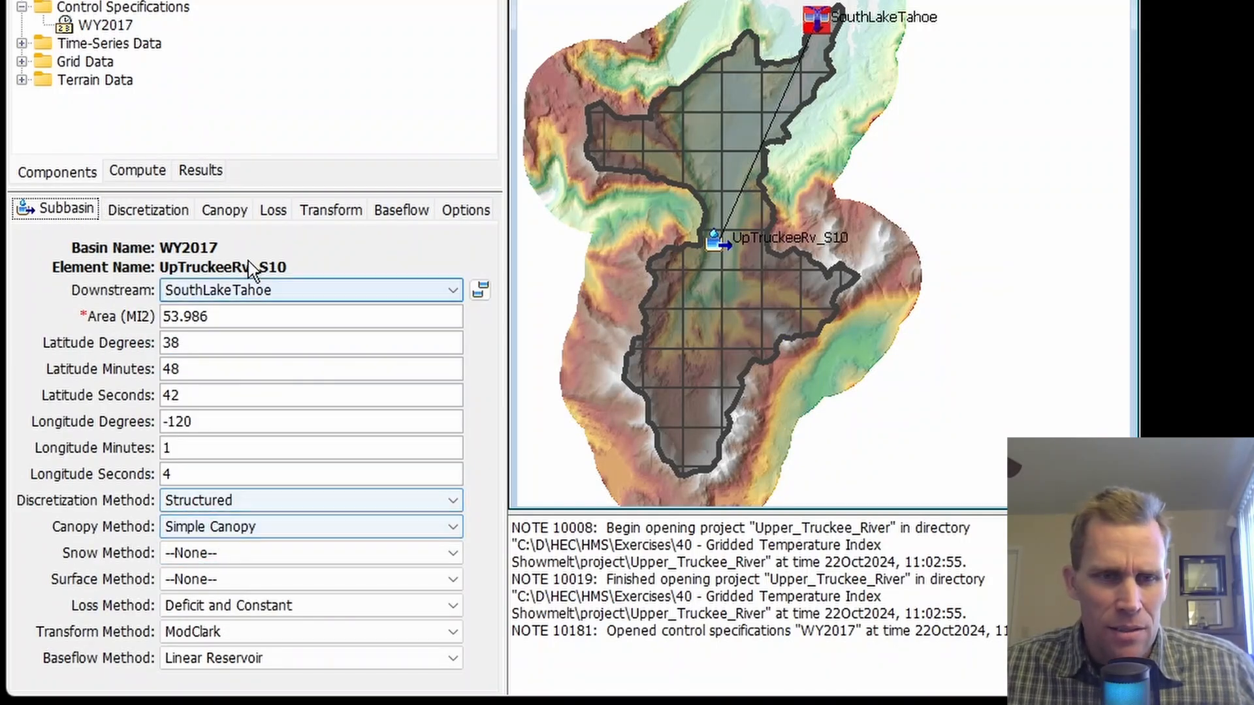
{"action": "left_click", "coordinate": [225, 211]}
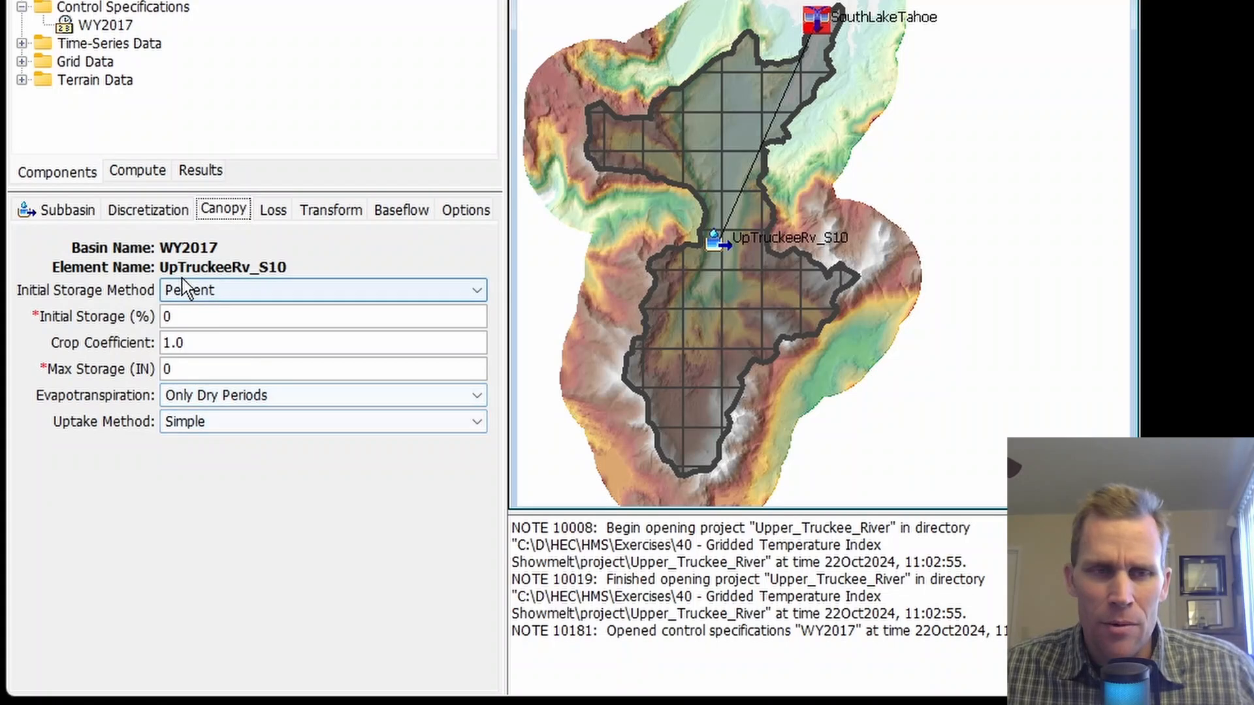
{"action": "left_click", "coordinate": [65, 209]}
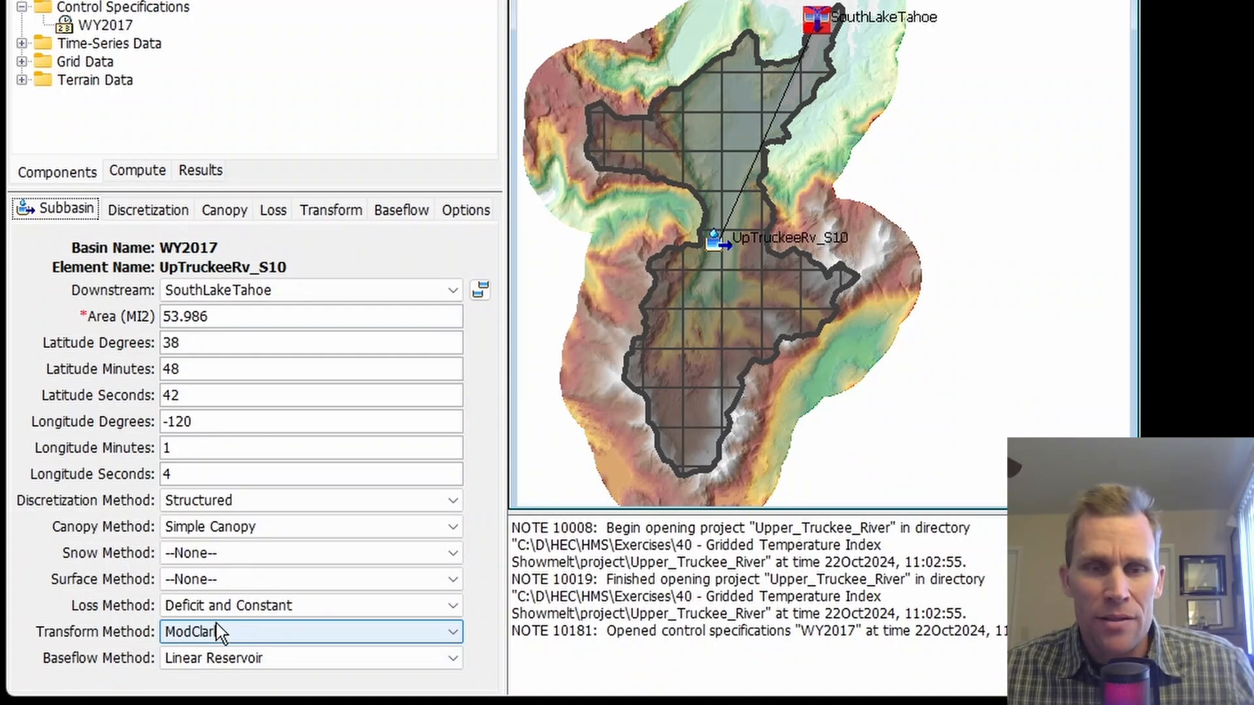
{"action": "left_click", "coordinate": [211, 555]}
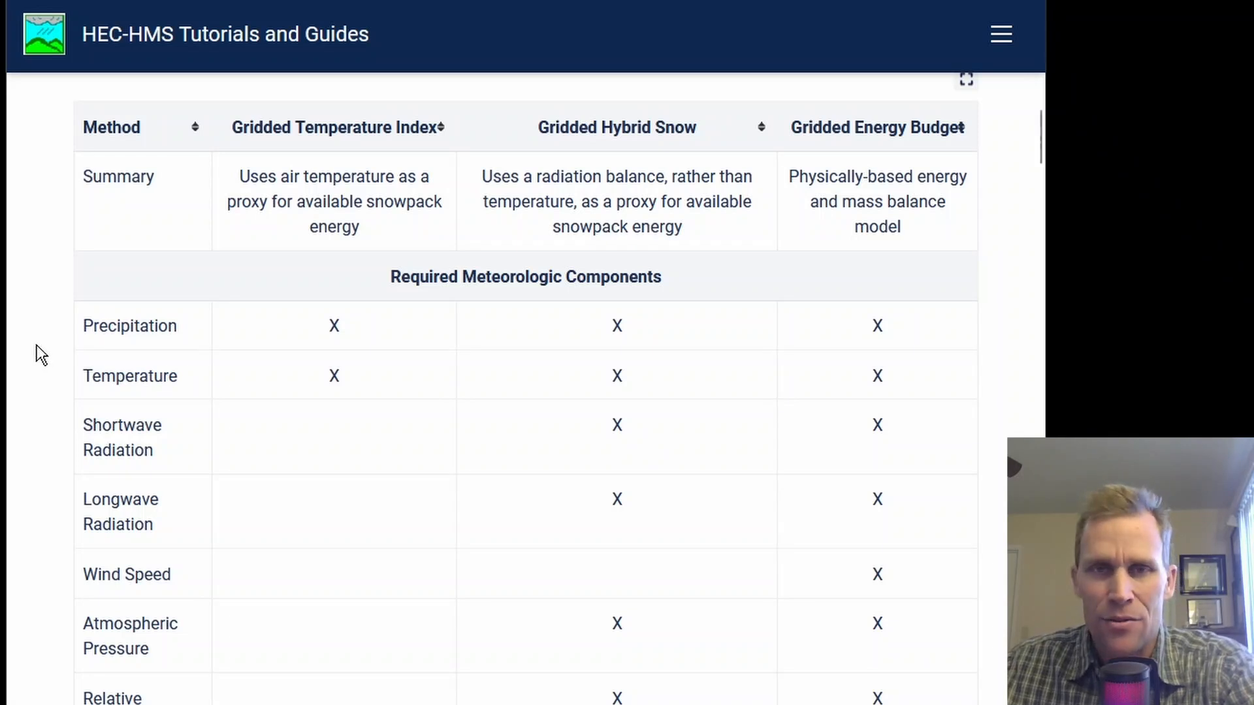
Read the HEC-HMS tutorial page from the snow method comparison through tasks, study area, data and meteorologic model instructions to the snow method choices
{"action": "scroll", "coordinate": [351, 253], "scroll_direction": "down", "scroll_amount": 2}
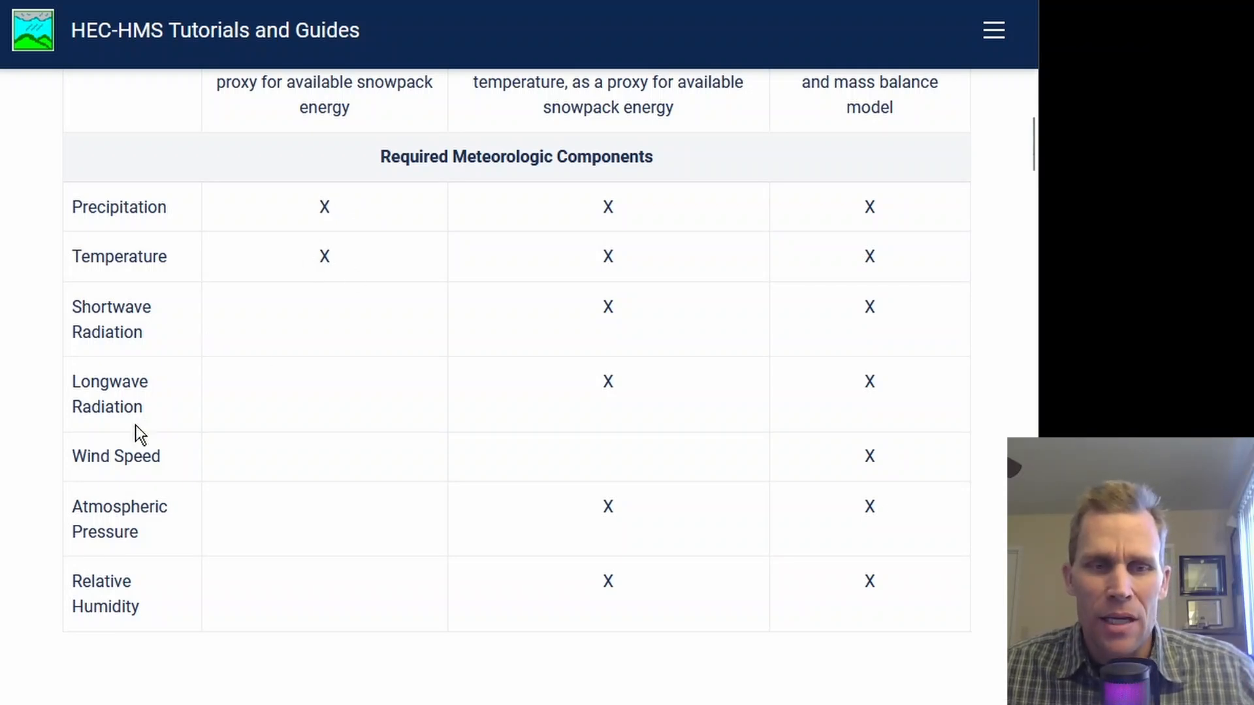
{"action": "scroll", "coordinate": [132, 561], "scroll_direction": "down", "scroll_amount": 7}
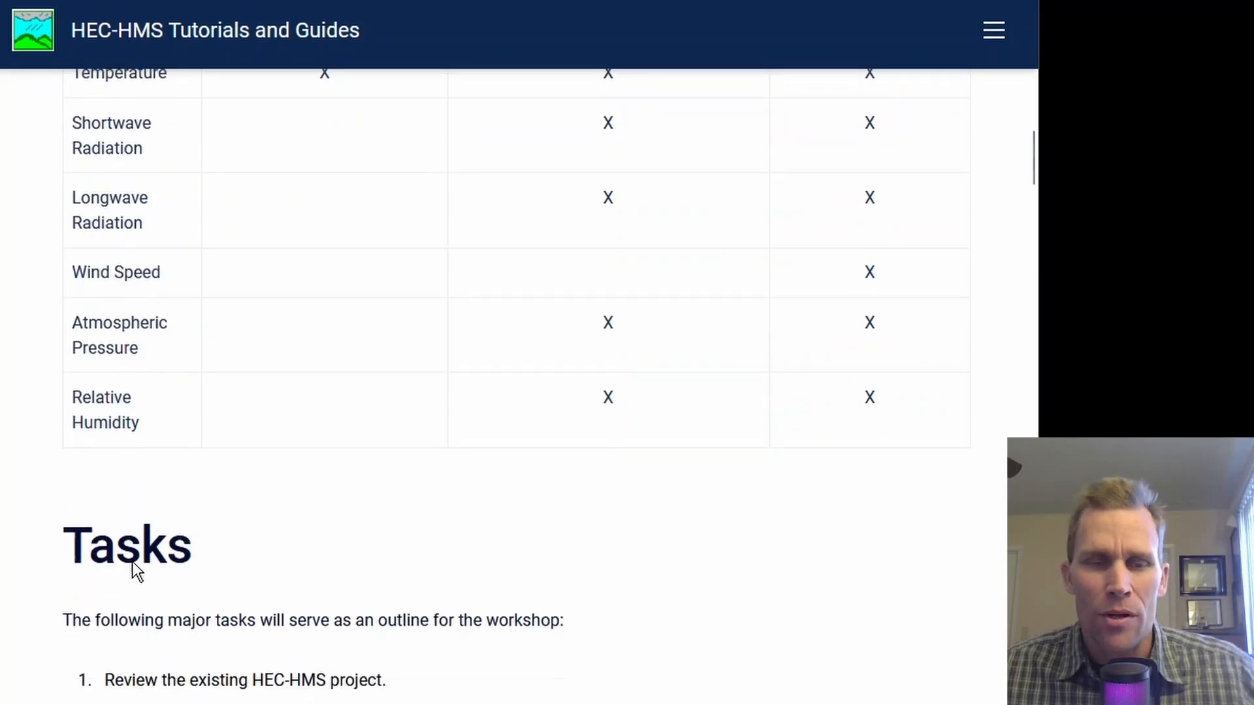
{"action": "scroll", "coordinate": [251, 253], "scroll_direction": "down", "scroll_amount": 8}
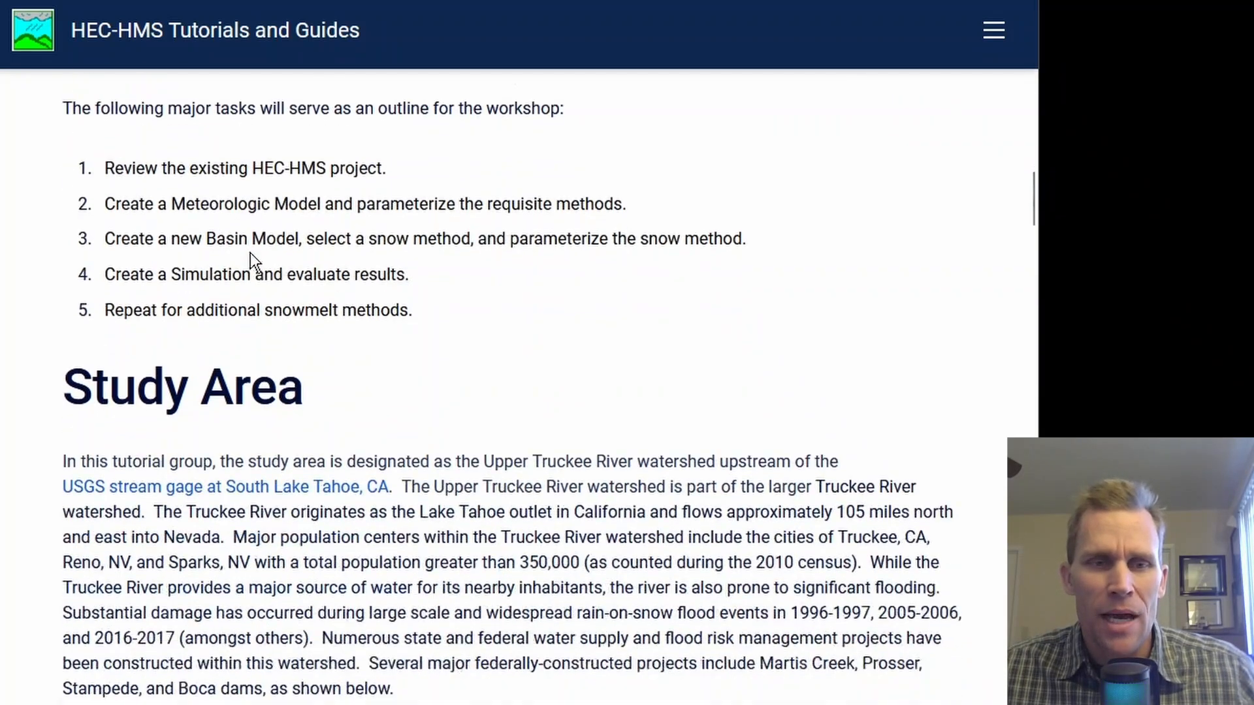
{"action": "scroll", "coordinate": [252, 261], "scroll_direction": "down", "scroll_amount": 15}
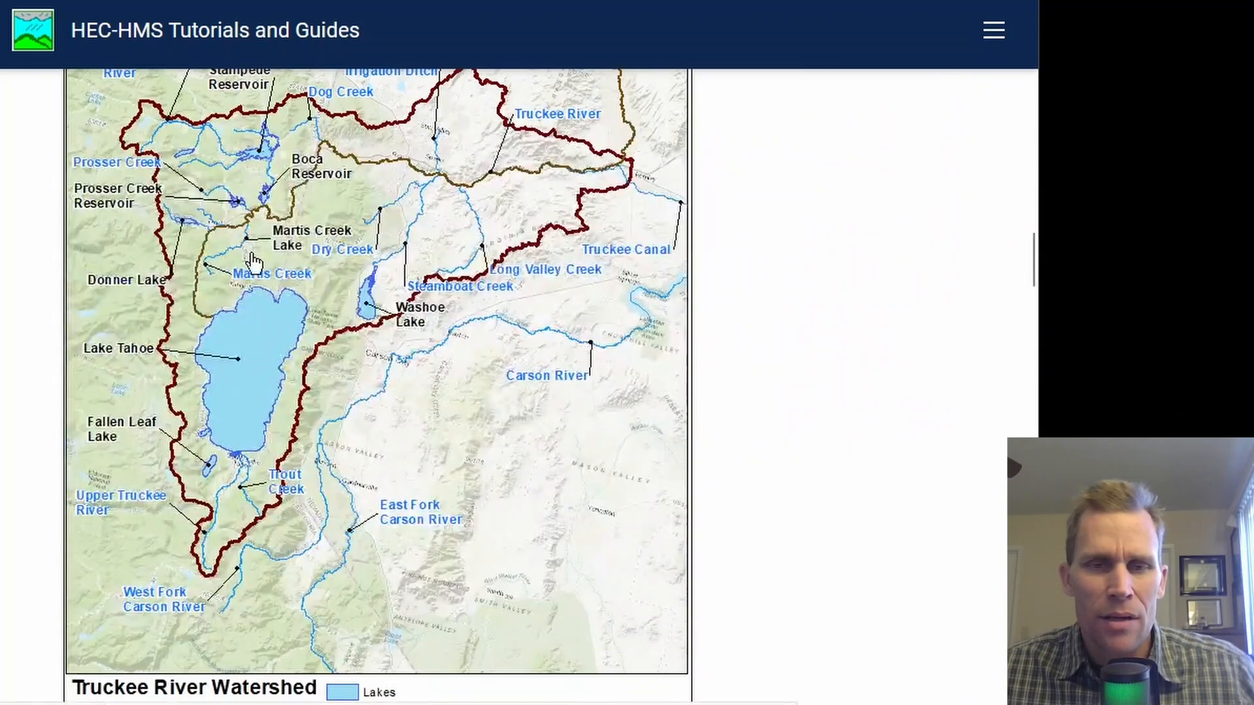
{"action": "scroll", "coordinate": [254, 262], "scroll_direction": "down", "scroll_amount": 15}
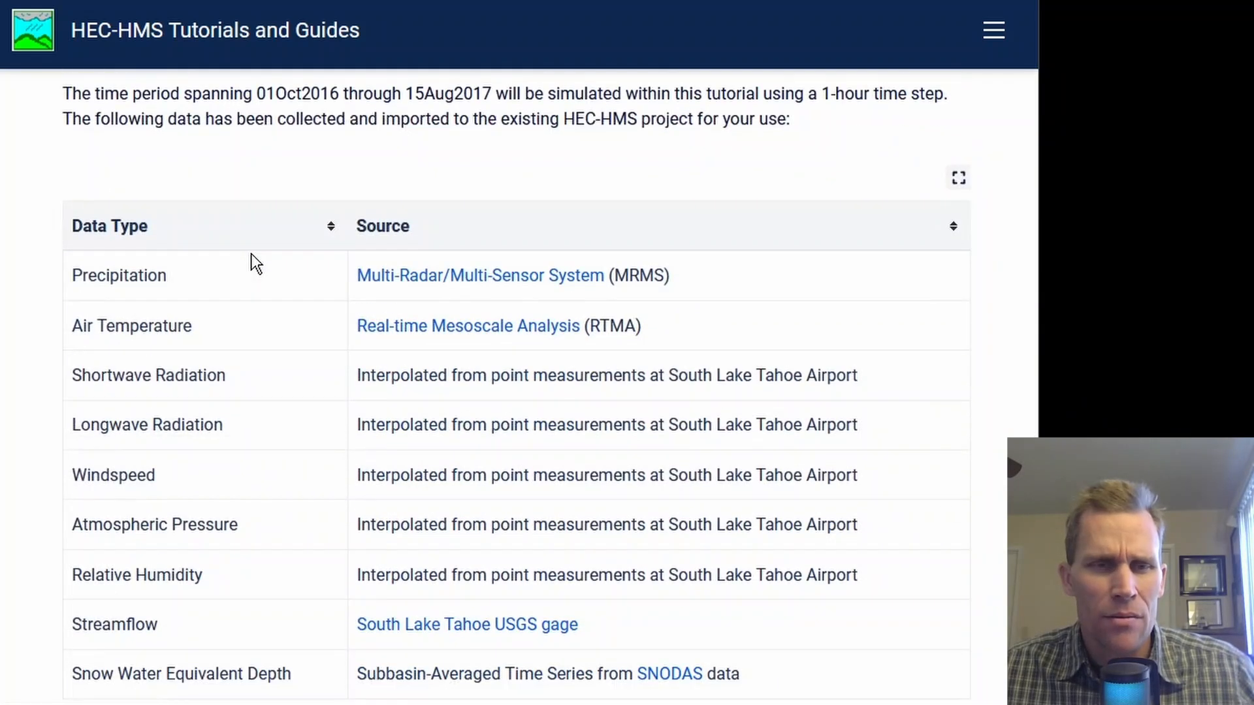
{"action": "scroll", "coordinate": [39, 335], "scroll_direction": "up", "scroll_amount": 1}
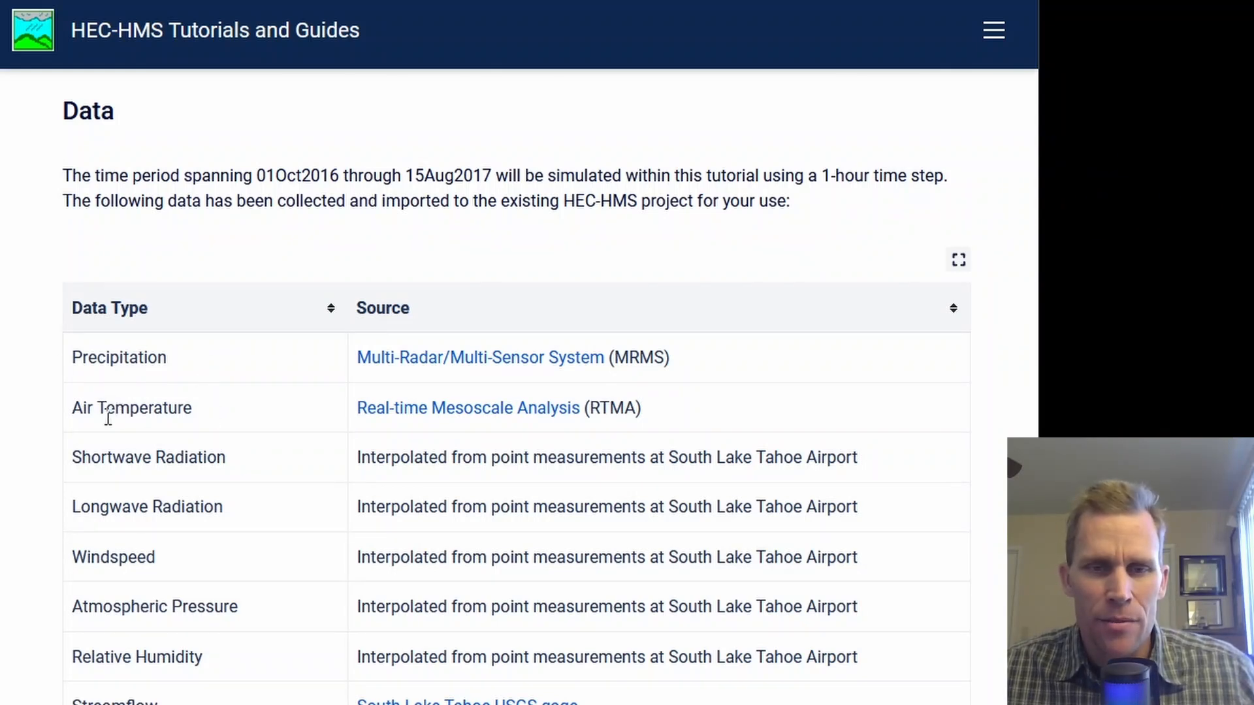
{"action": "scroll", "coordinate": [79, 422], "scroll_direction": "down", "scroll_amount": 10}
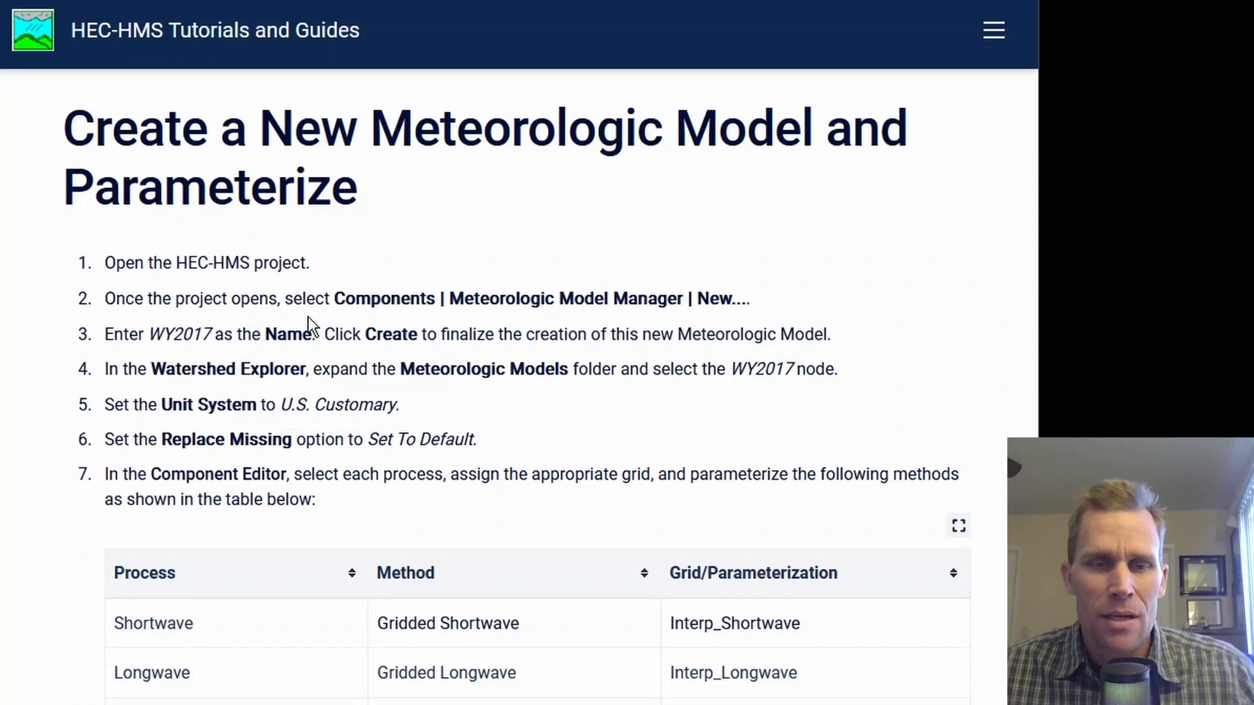
{"action": "scroll", "coordinate": [308, 316], "scroll_direction": "down", "scroll_amount": 8}
{"action": "scroll", "coordinate": [307, 316], "scroll_direction": "down", "scroll_amount": 7}
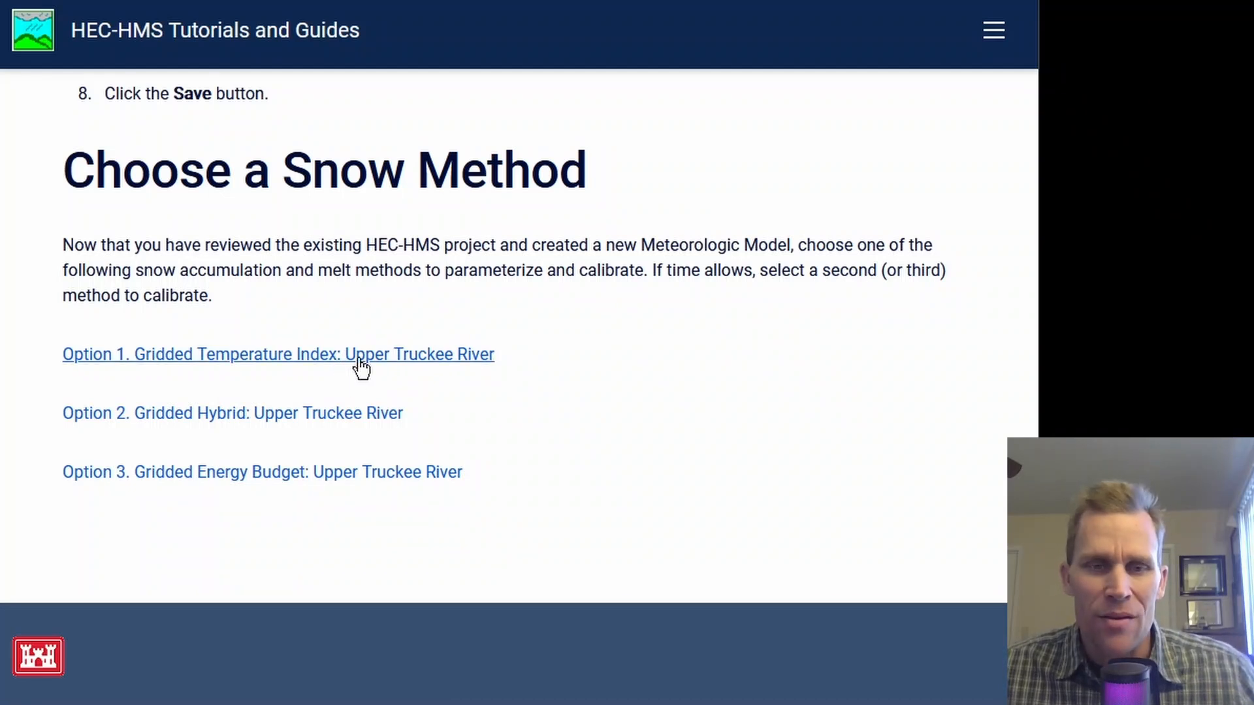
{"action": "scroll", "coordinate": [332, 357], "scroll_direction": "up", "scroll_amount": 15}
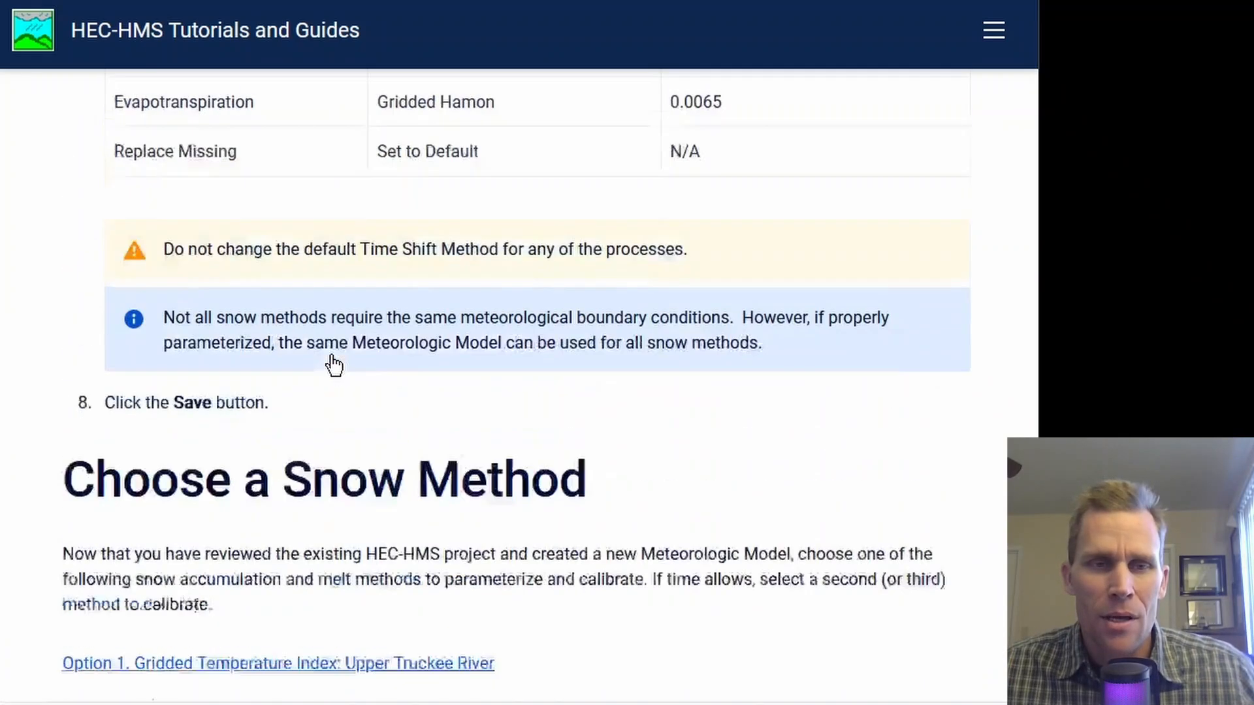
{"action": "scroll", "coordinate": [331, 355], "scroll_direction": "down", "scroll_amount": 2}
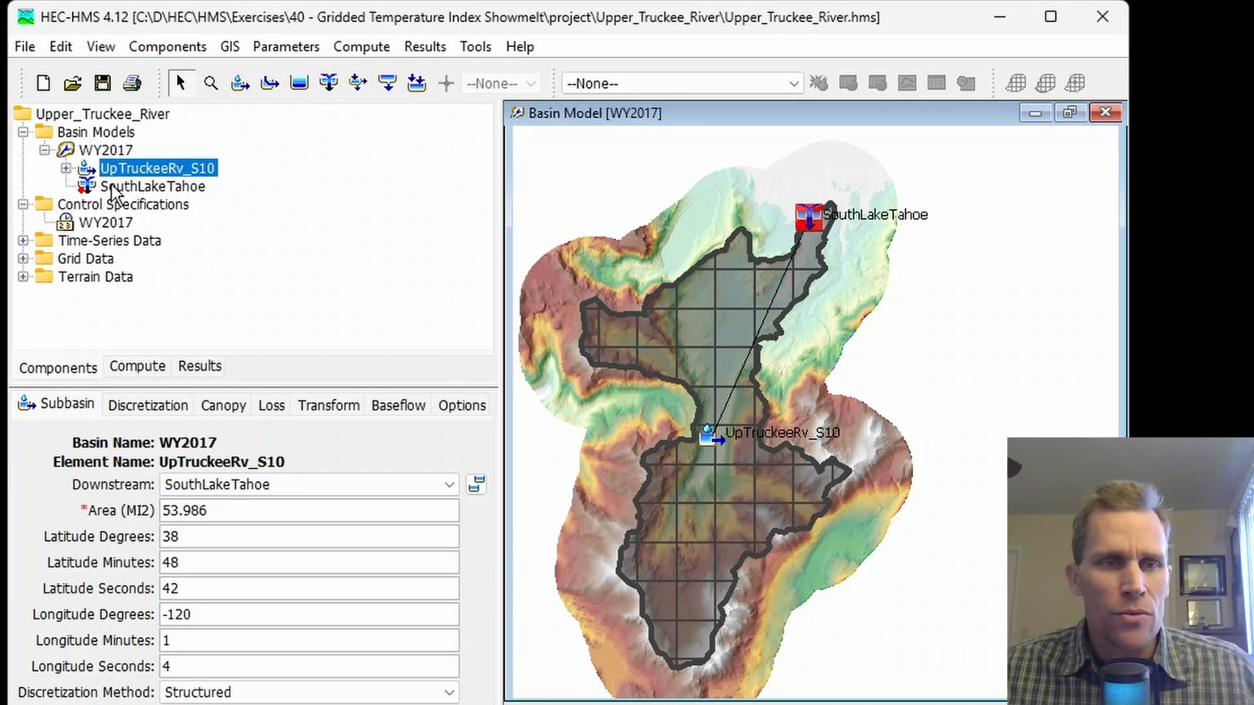
Create a new meteorologic model named WY2017 in the HEC-HMS project
{"action": "left_click", "coordinate": [181, 49]}
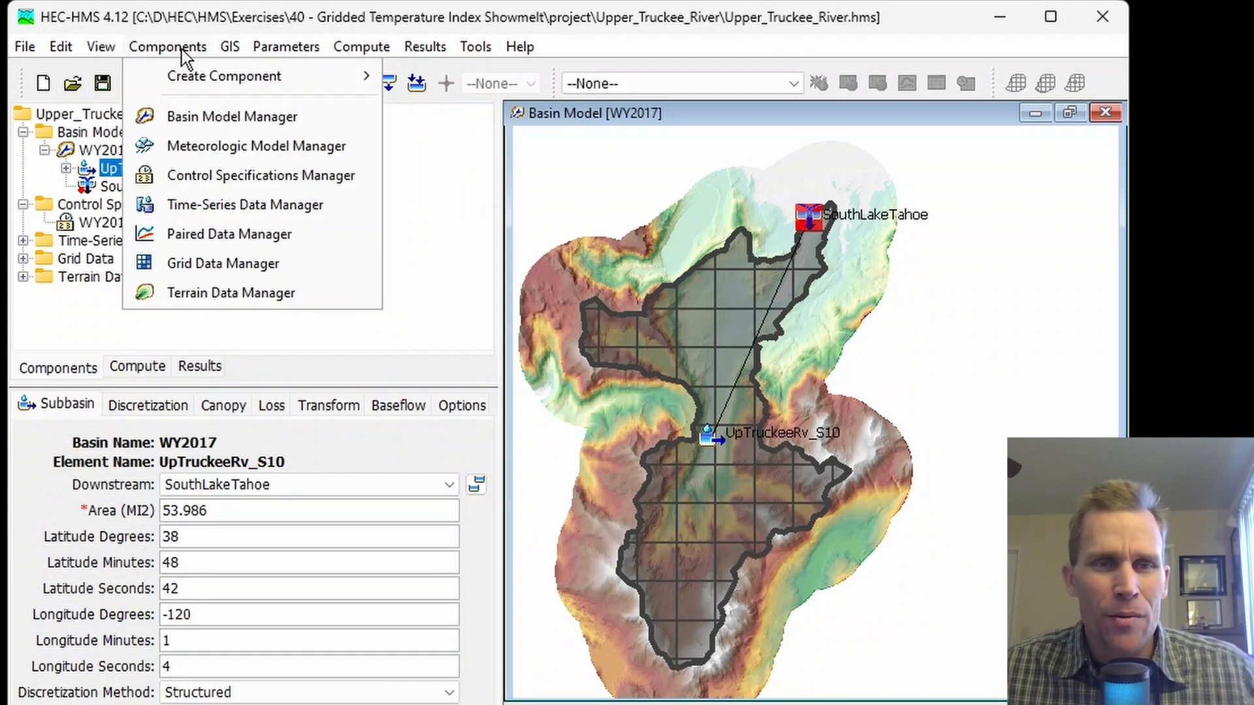
{"action": "left_click", "coordinate": [207, 155]}
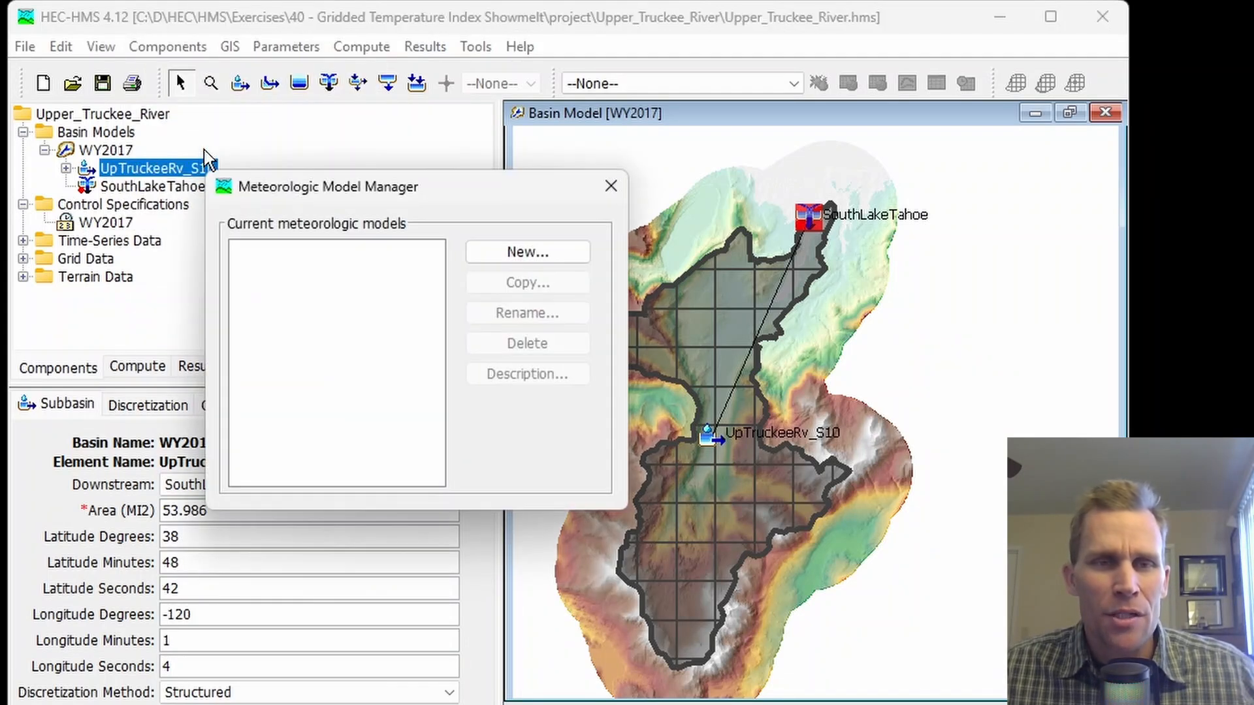
{"action": "left_click", "coordinate": [529, 254]}
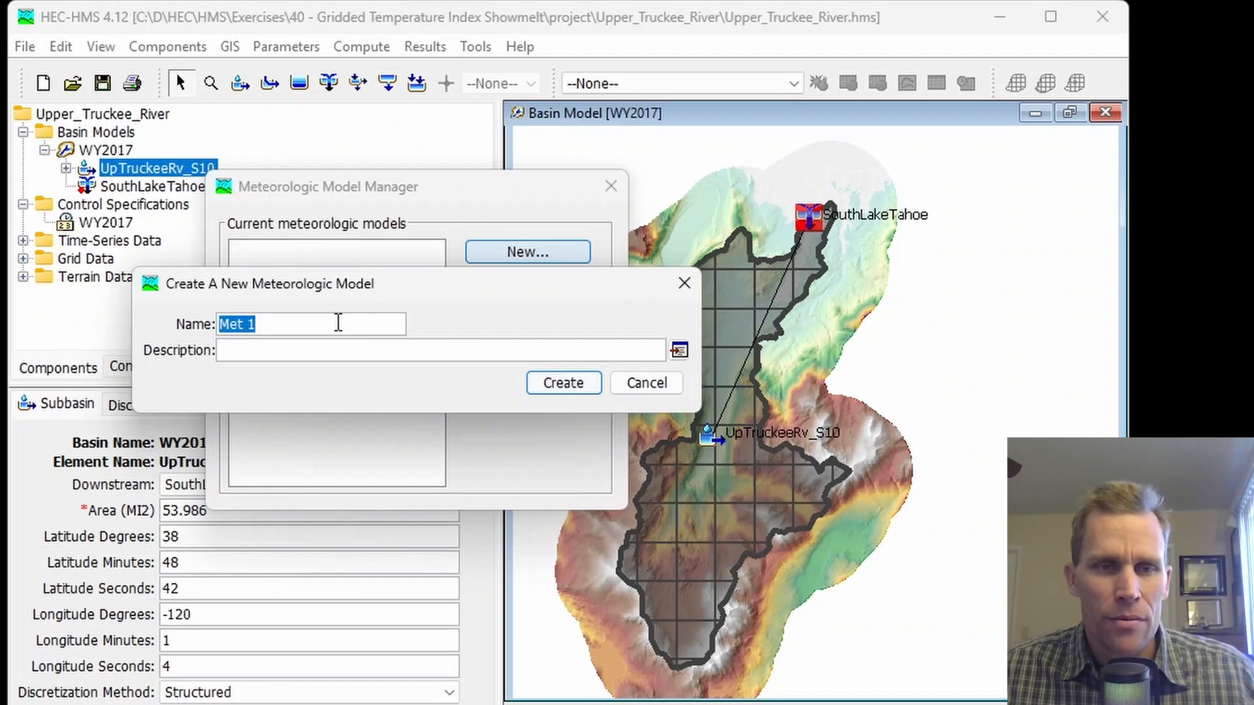
{"action": "type", "text": "WY2017"}
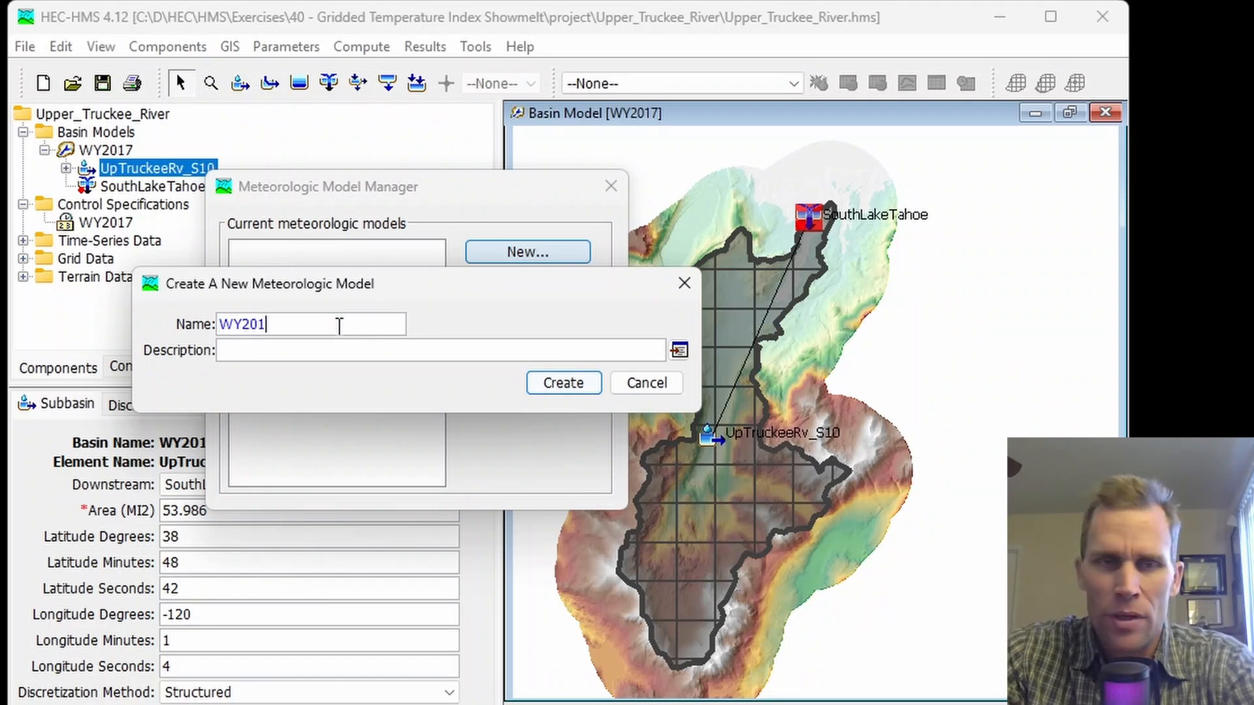
{"action": "left_click", "coordinate": [560, 384]}
{"action": "left_click", "coordinate": [611, 186]}
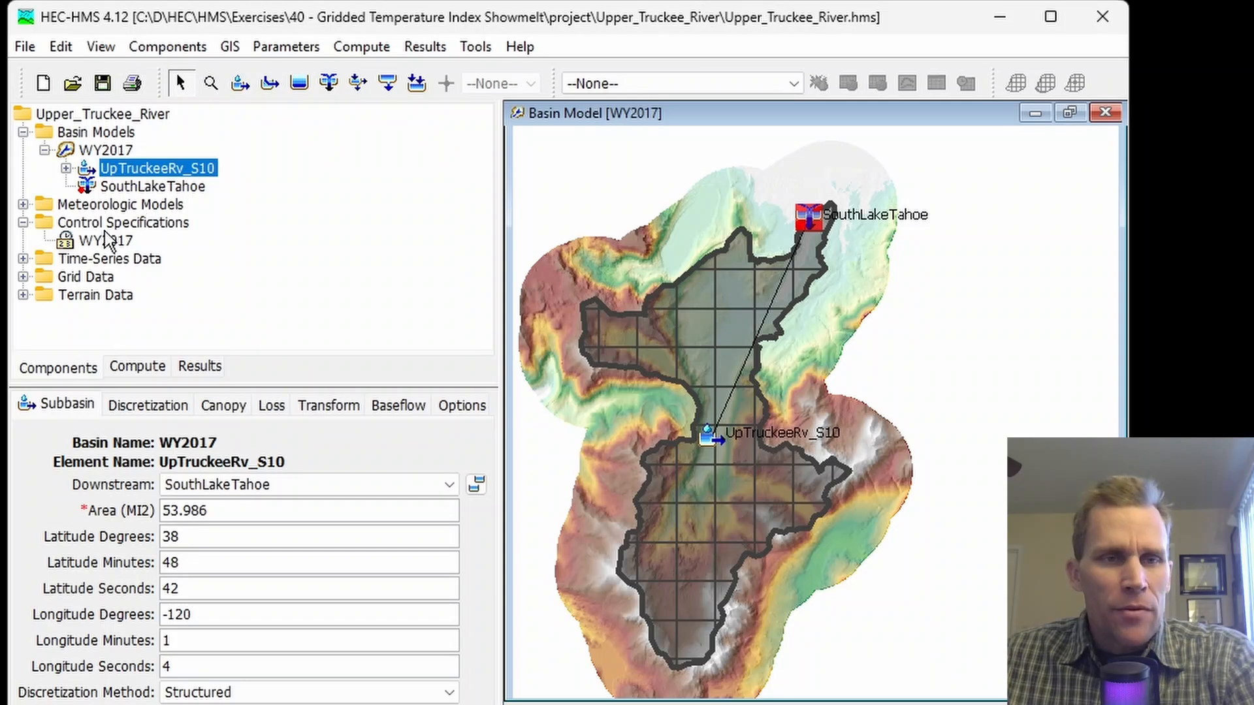
Include the WY2017 basin model's subbasins in the WY2017 meteorologic model and save the project
{"action": "left_click", "coordinate": [23, 204]}
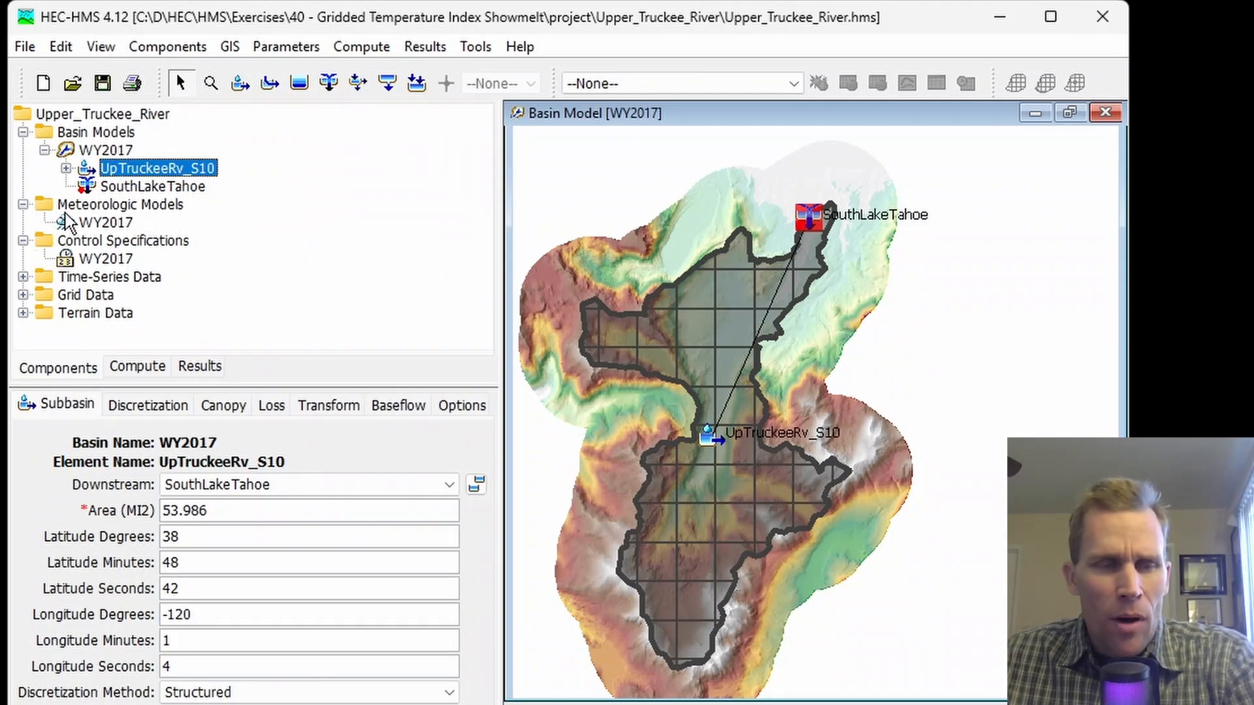
{"action": "left_click", "coordinate": [107, 223]}
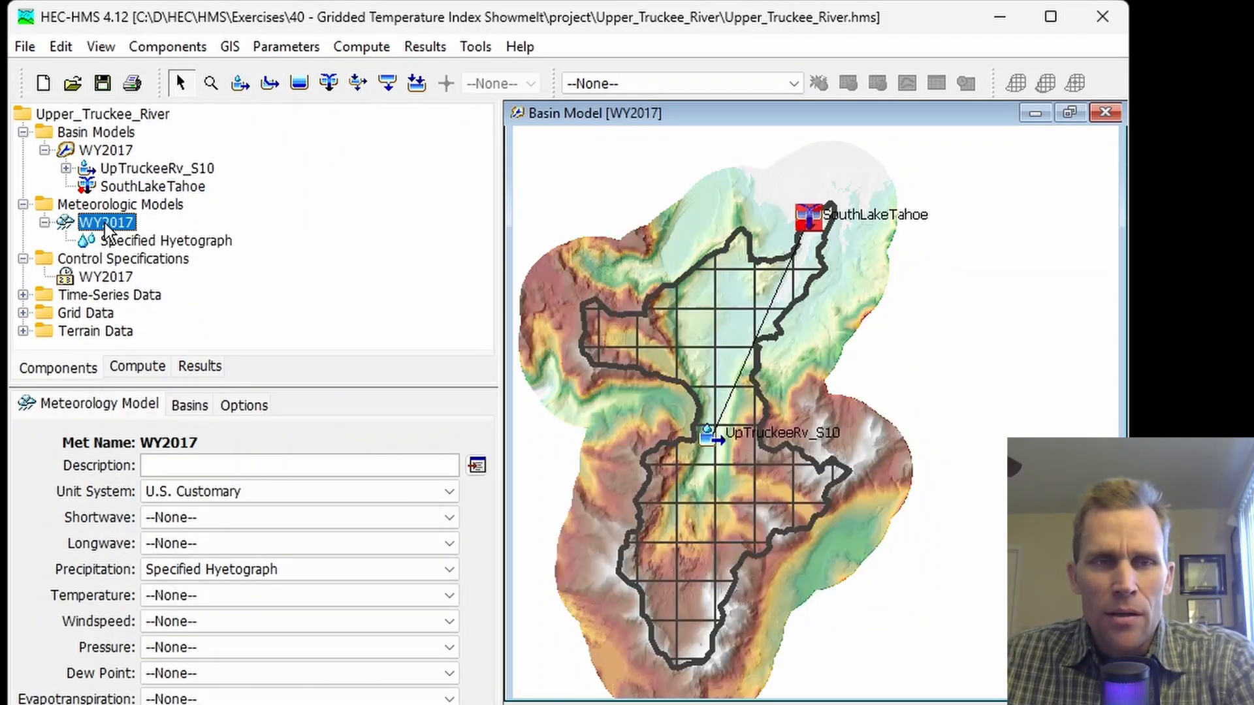
{"action": "left_click", "coordinate": [189, 406]}
{"action": "left_click", "coordinate": [385, 486]}
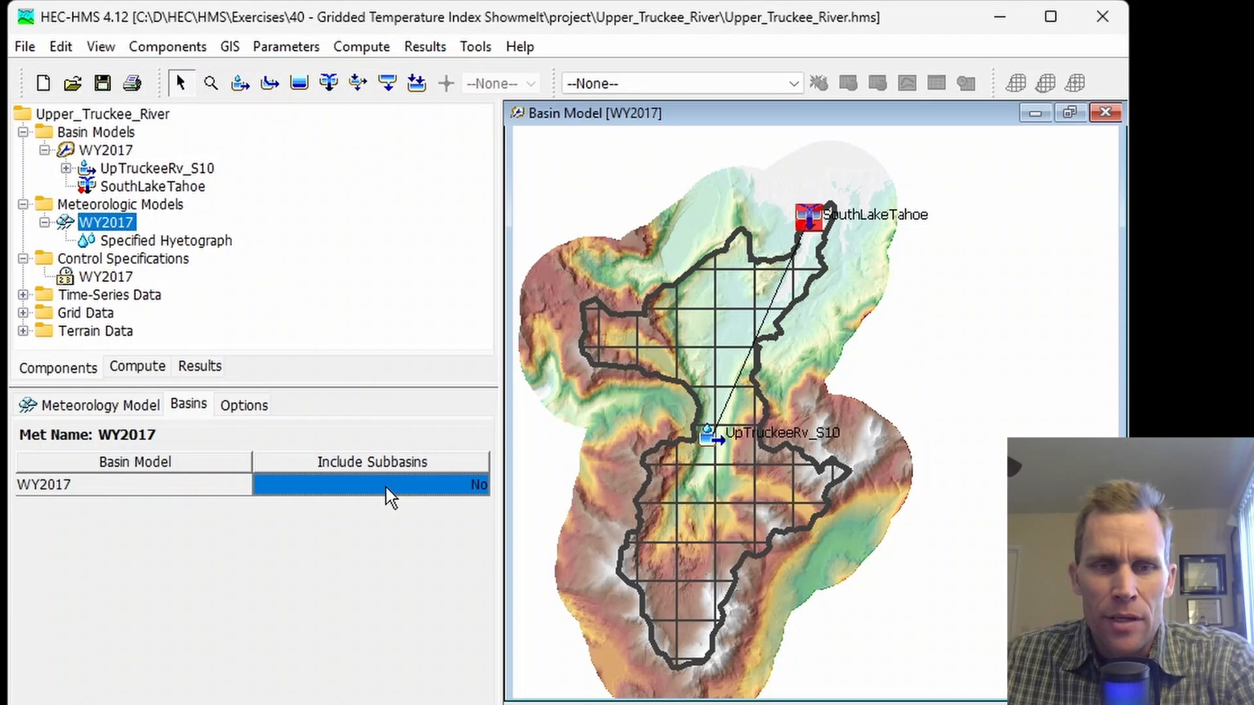
{"action": "left_click", "coordinate": [390, 493]}
{"action": "left_click", "coordinate": [389, 503]}
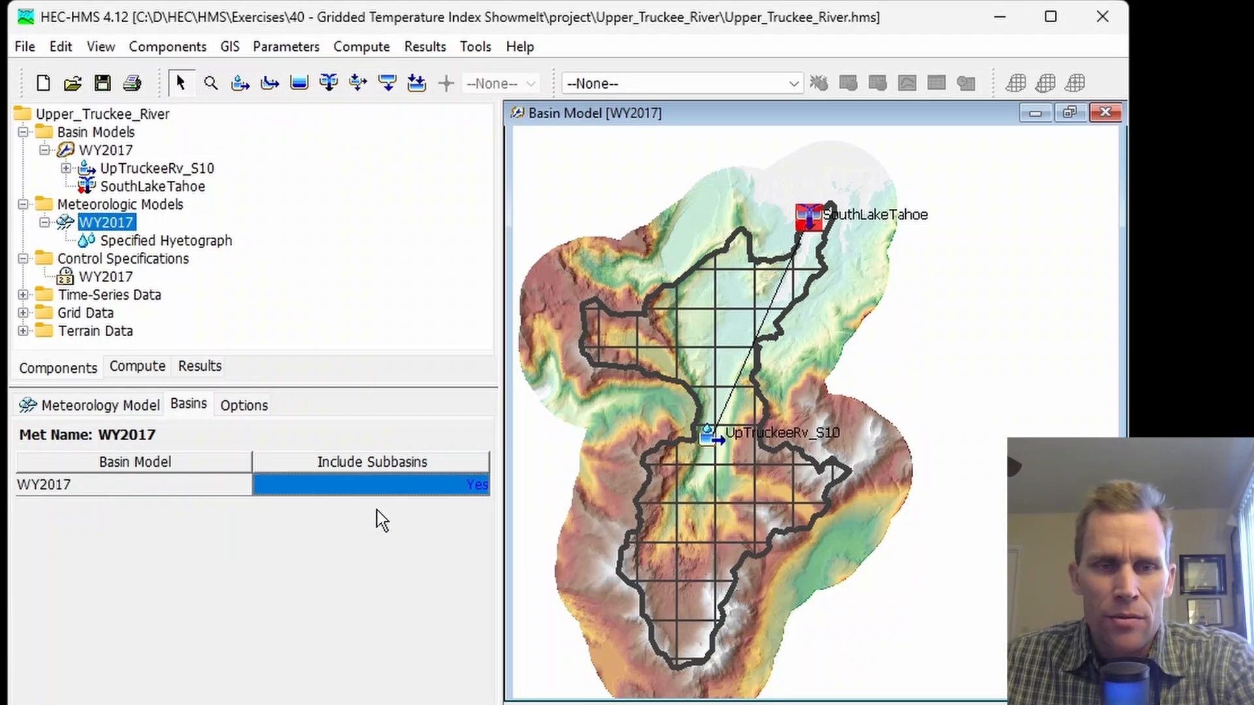
{"action": "left_click", "coordinate": [103, 83]}
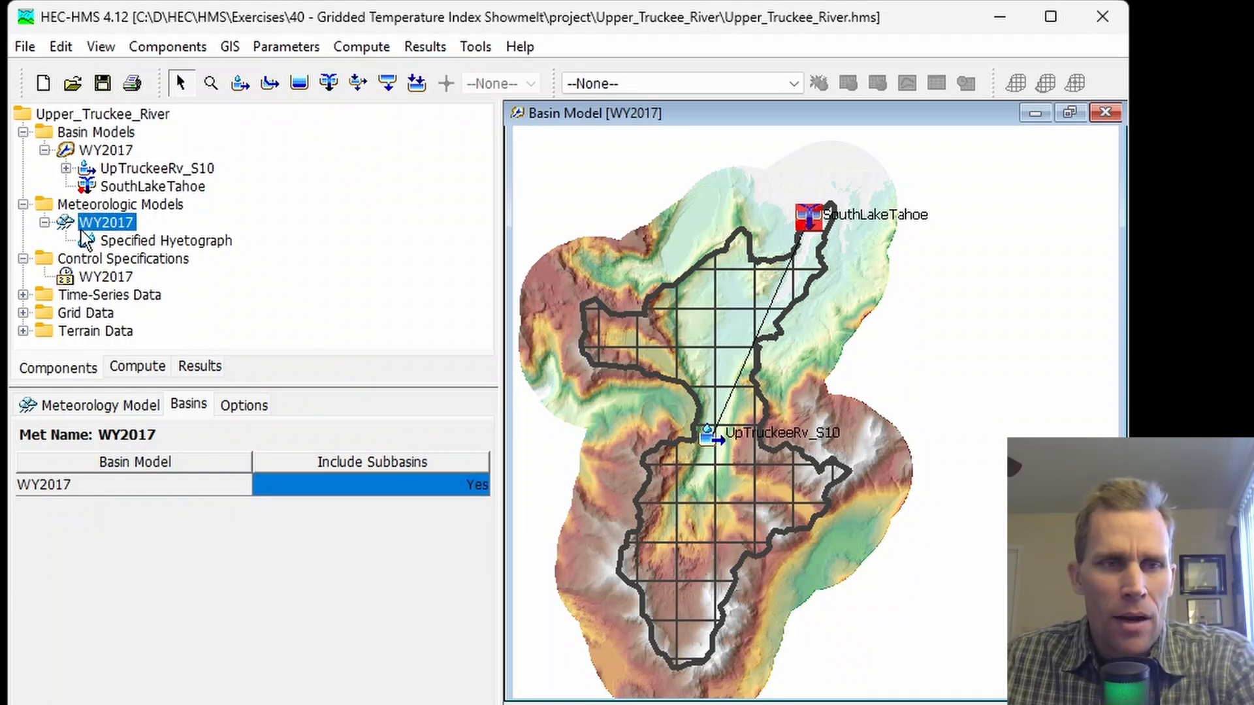
Set the WY2017 meteorologic model's precipitation to Gridded Precipitation, temperature to Gridded Temperature and missing-data replacement to Set To Default
{"action": "left_click", "coordinate": [61, 406]}
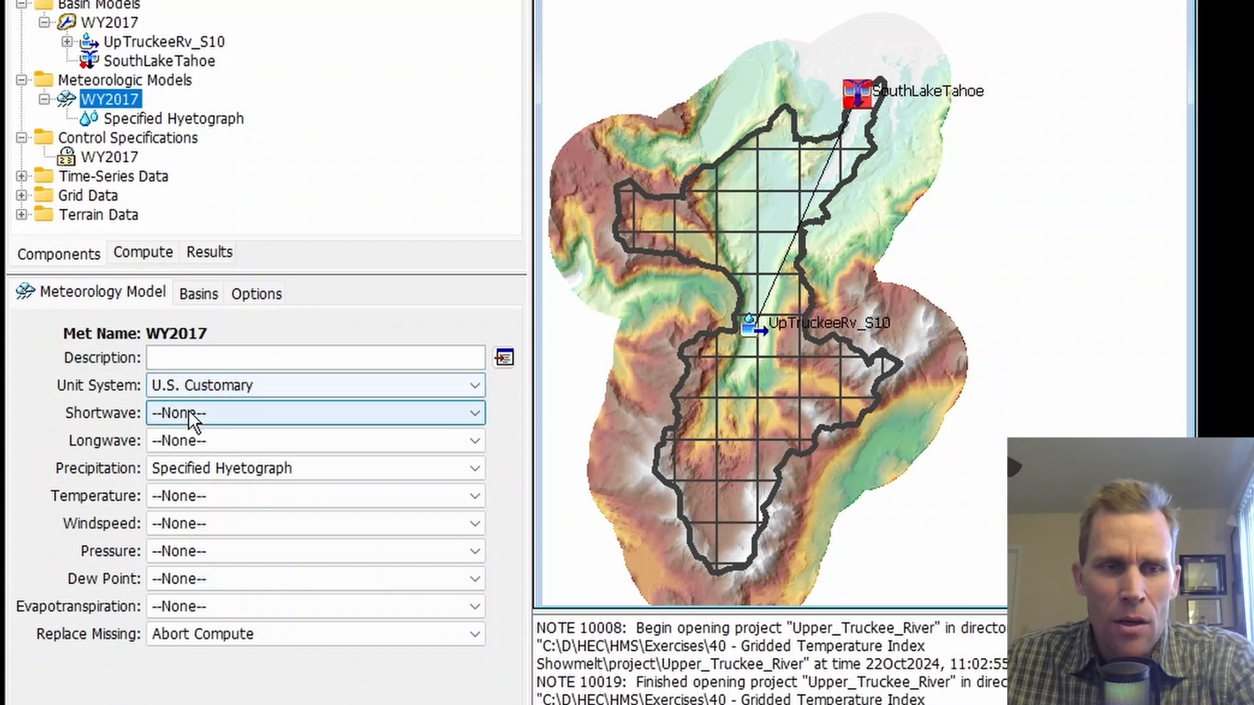
{"action": "left_click", "coordinate": [235, 479]}
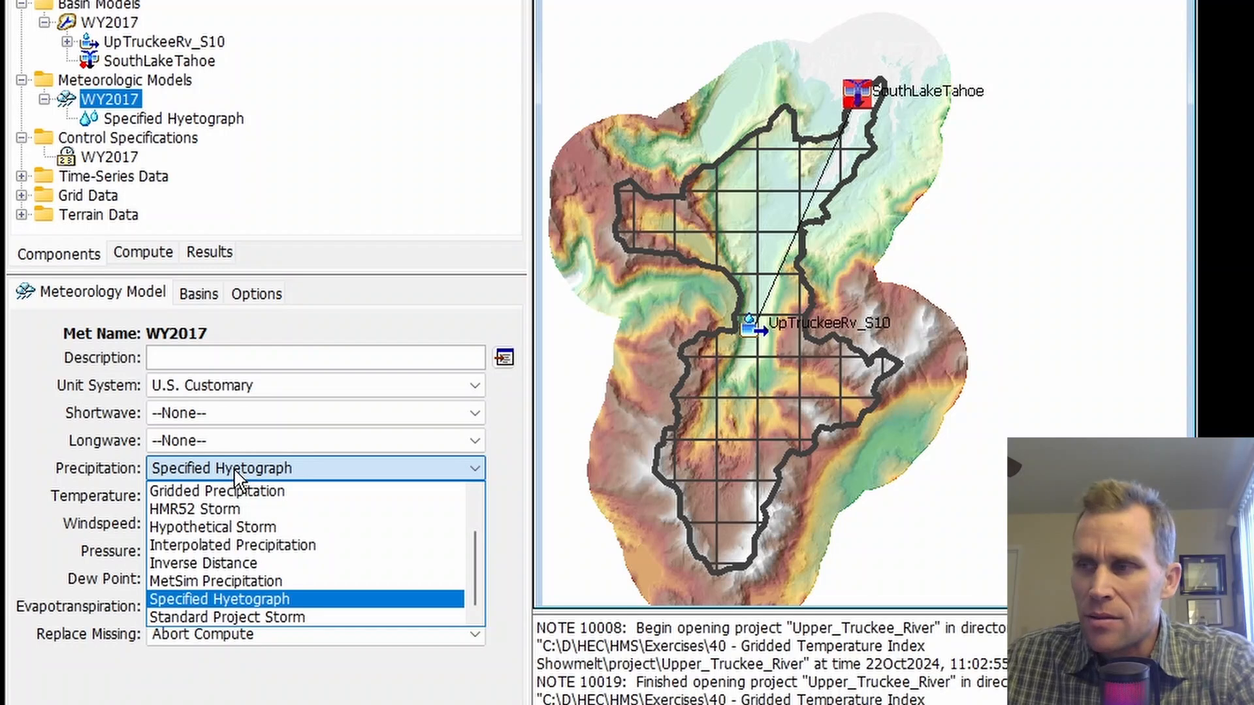
{"action": "left_click", "coordinate": [243, 491]}
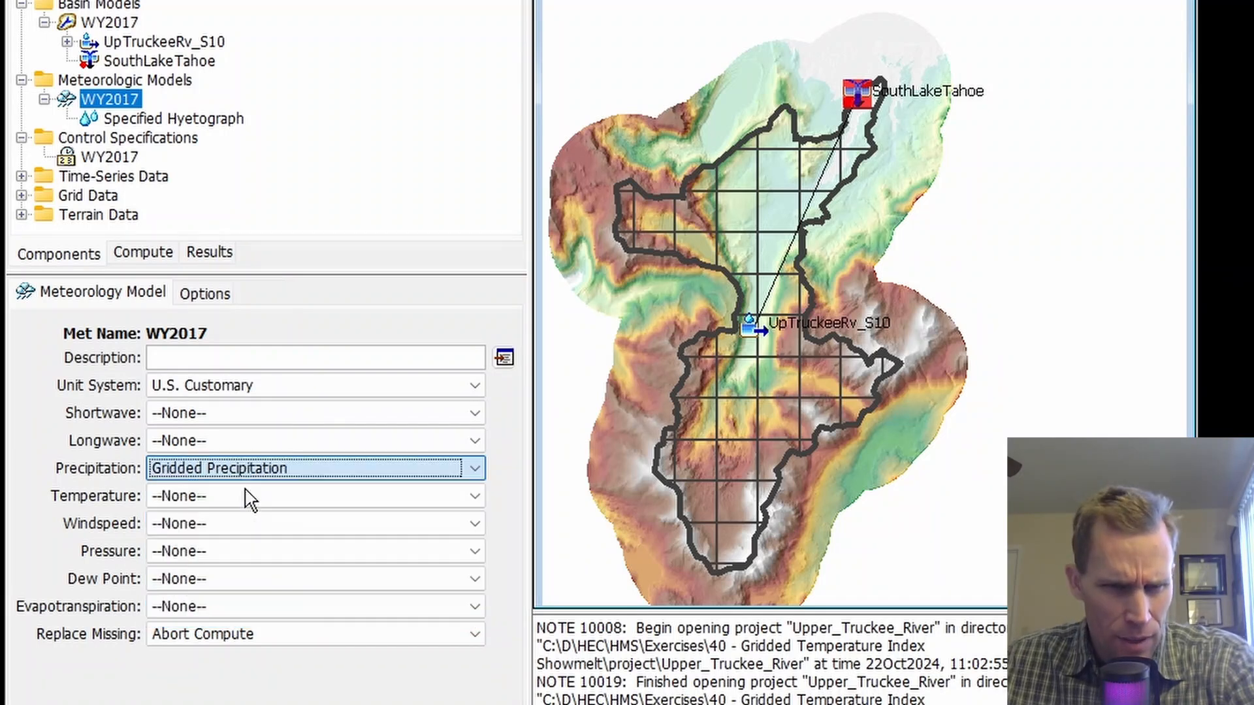
{"action": "left_click", "coordinate": [225, 496]}
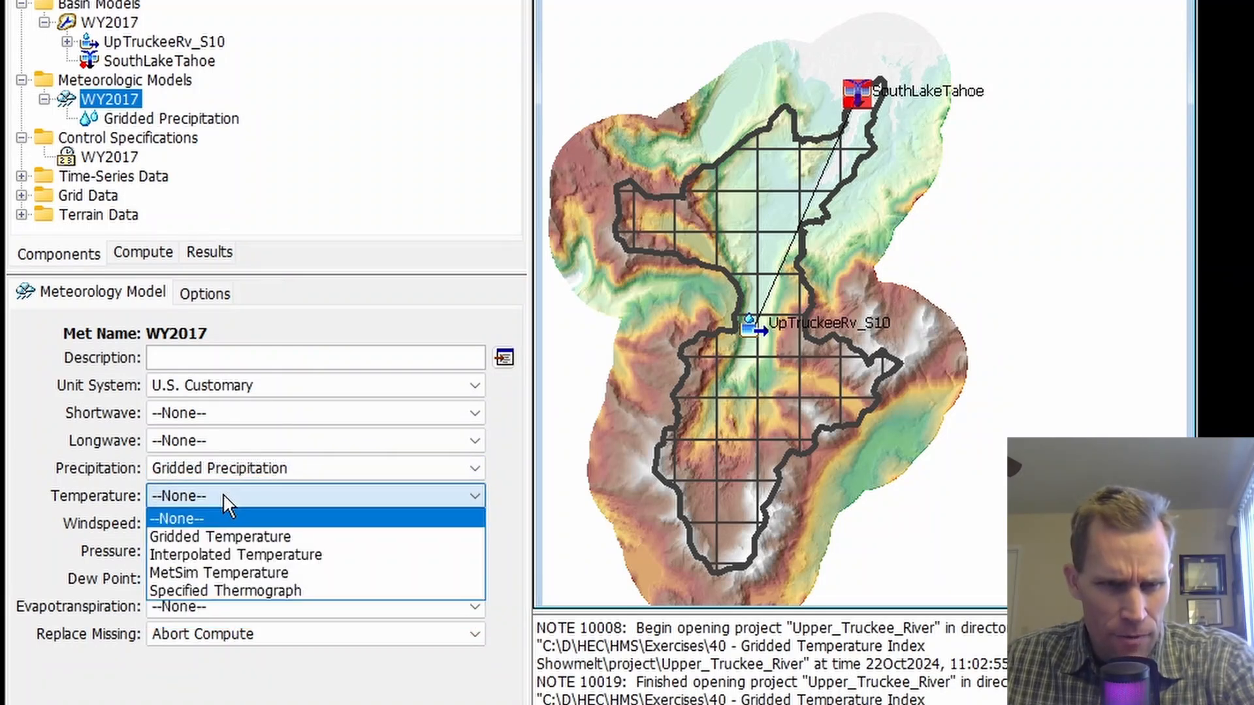
{"action": "left_click", "coordinate": [250, 537]}
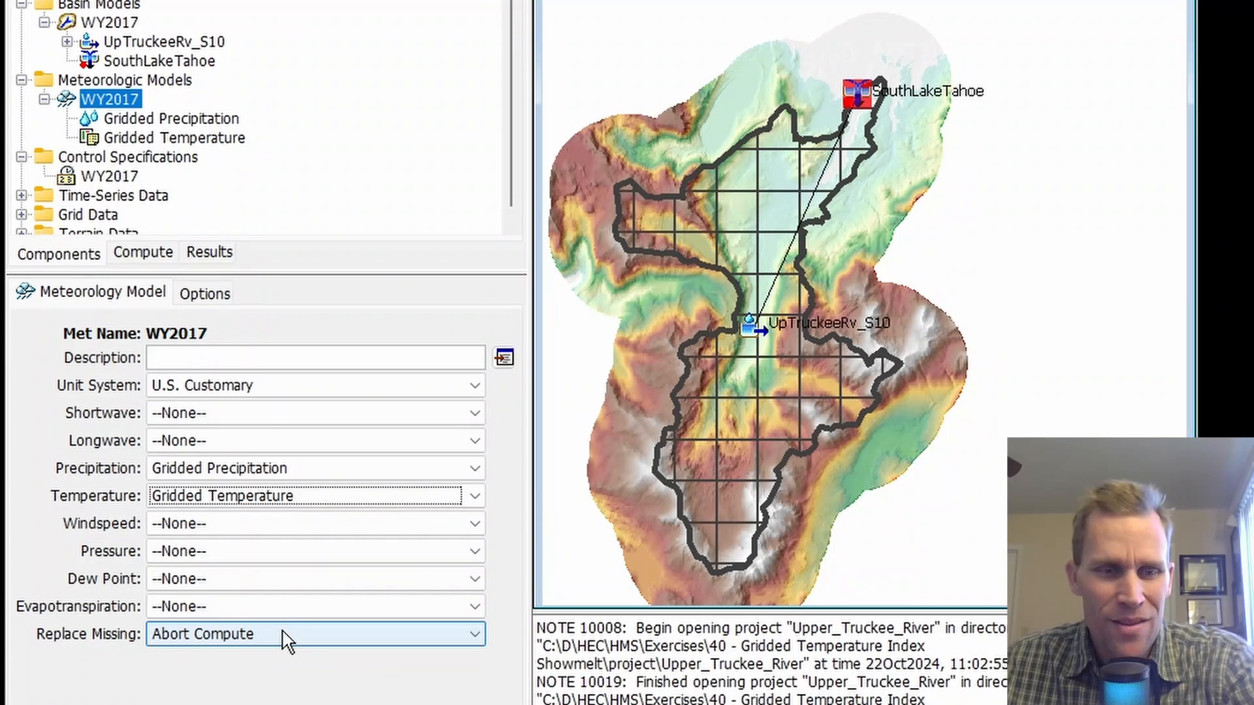
{"action": "left_click", "coordinate": [198, 637]}
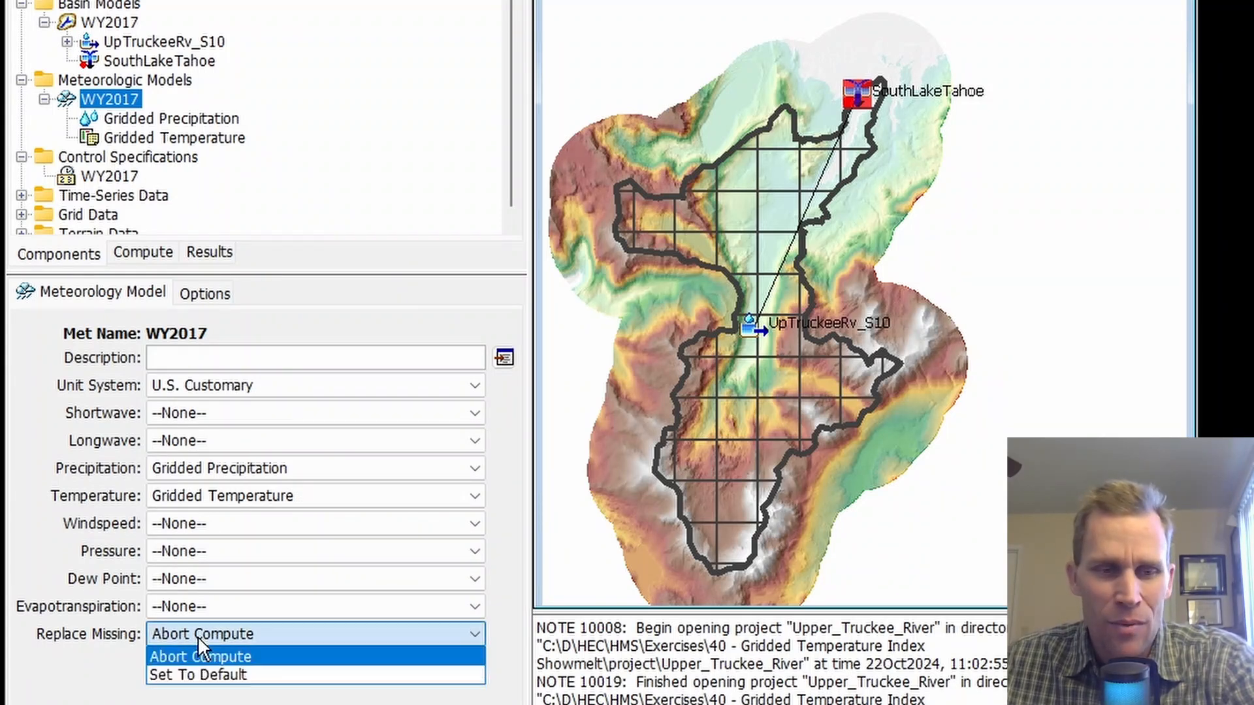
{"action": "left_click", "coordinate": [222, 675]}
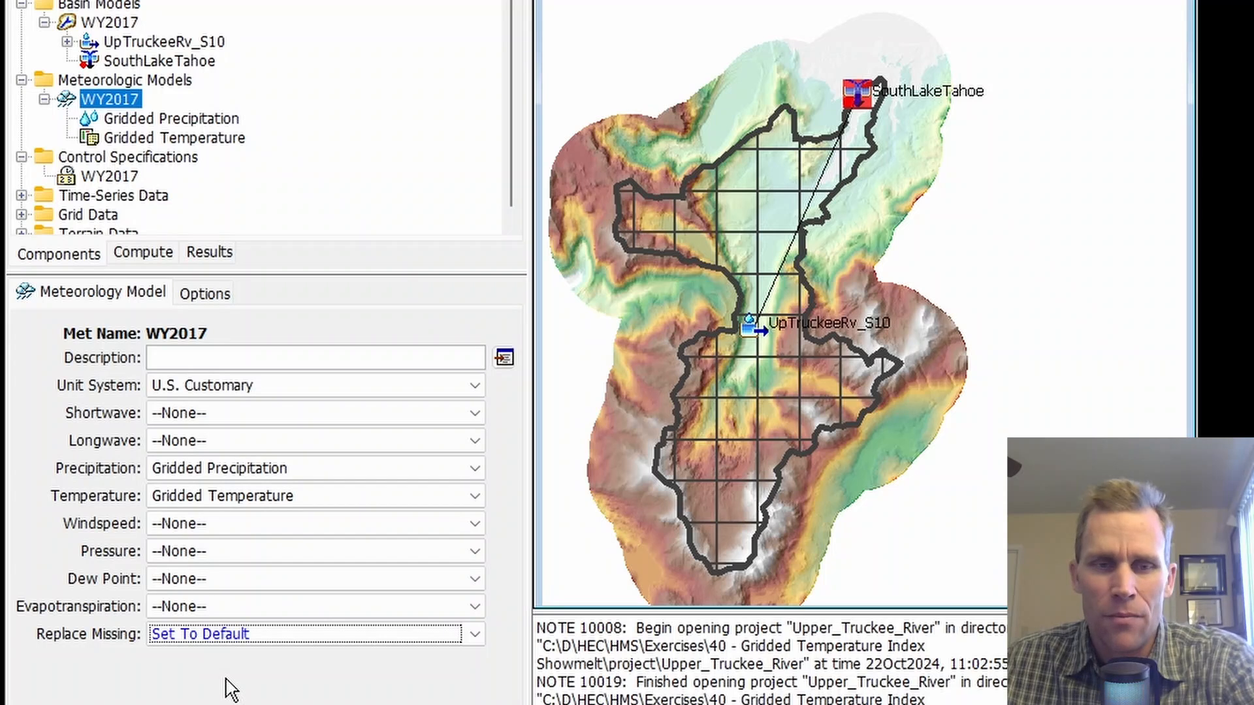
Switch to the HEC-HMS tutorial page and review the meteorologic model parameter table and the snow method options
{"action": "left_click", "coordinate": [246, 645]}
{"action": "left_click", "coordinate": [240, 654]}
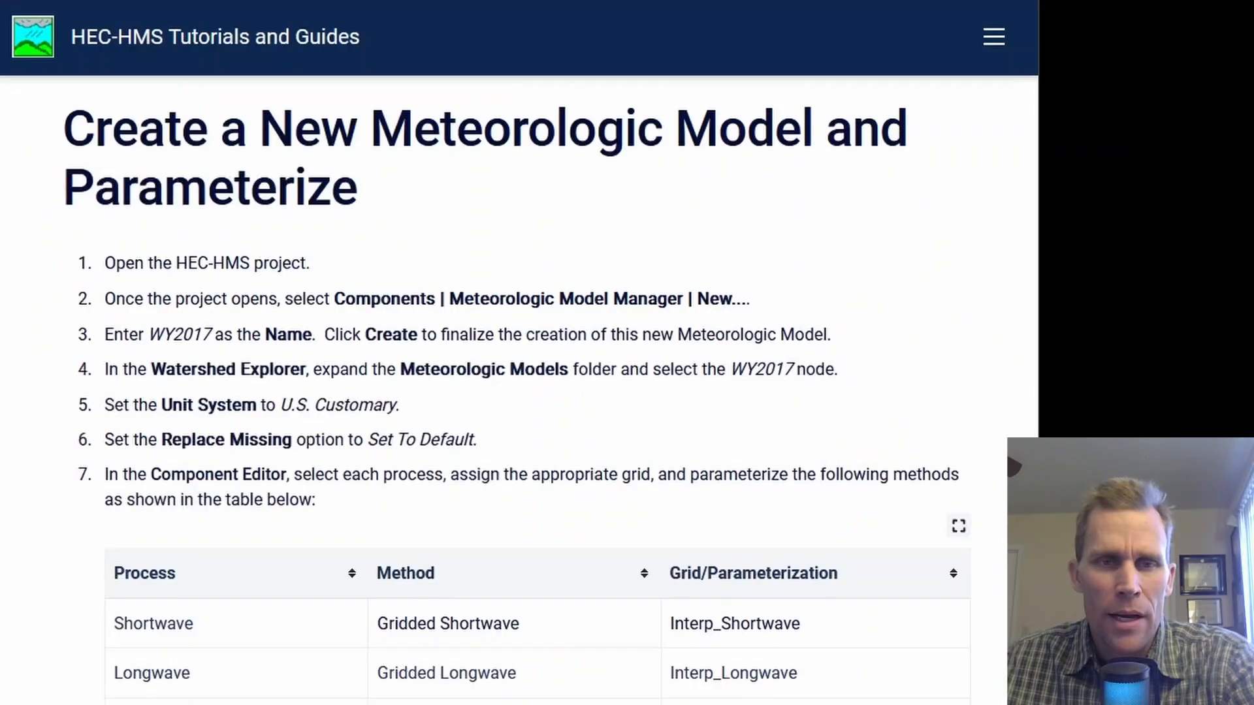
{"action": "scroll", "coordinate": [353, 348], "scroll_direction": "down", "scroll_amount": 15}
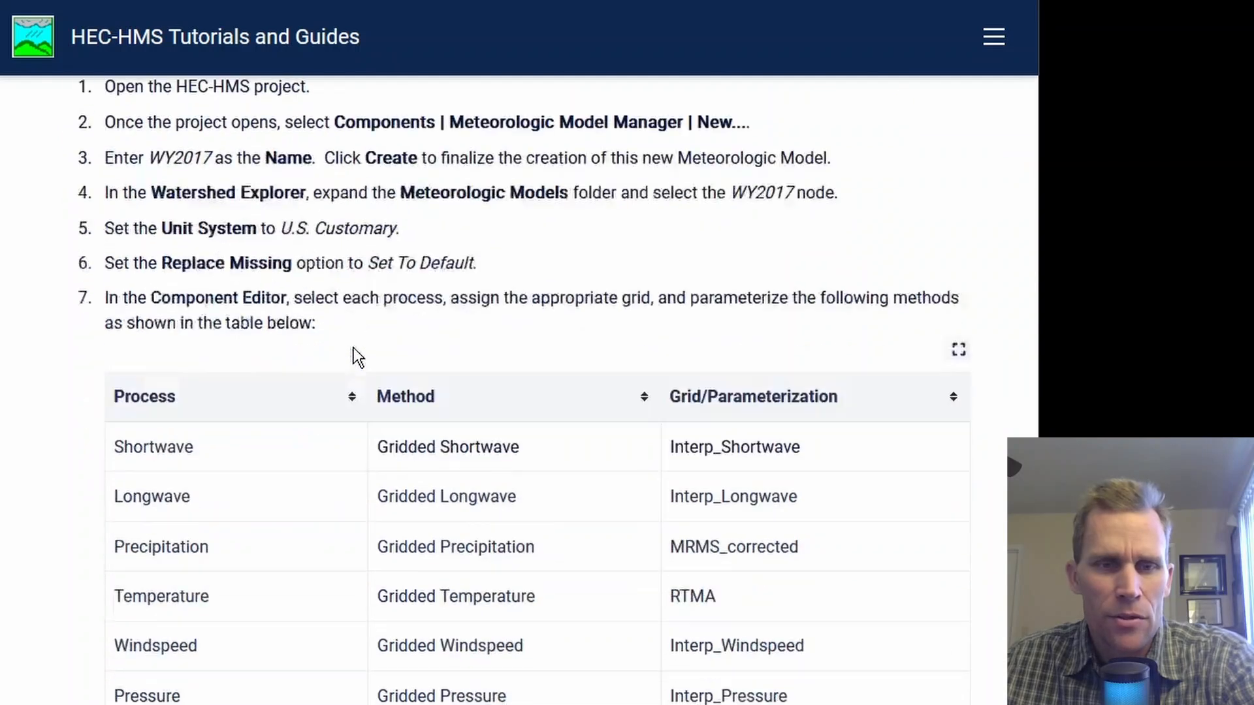
{"action": "scroll", "coordinate": [354, 353], "scroll_direction": "down", "scroll_amount": 2}
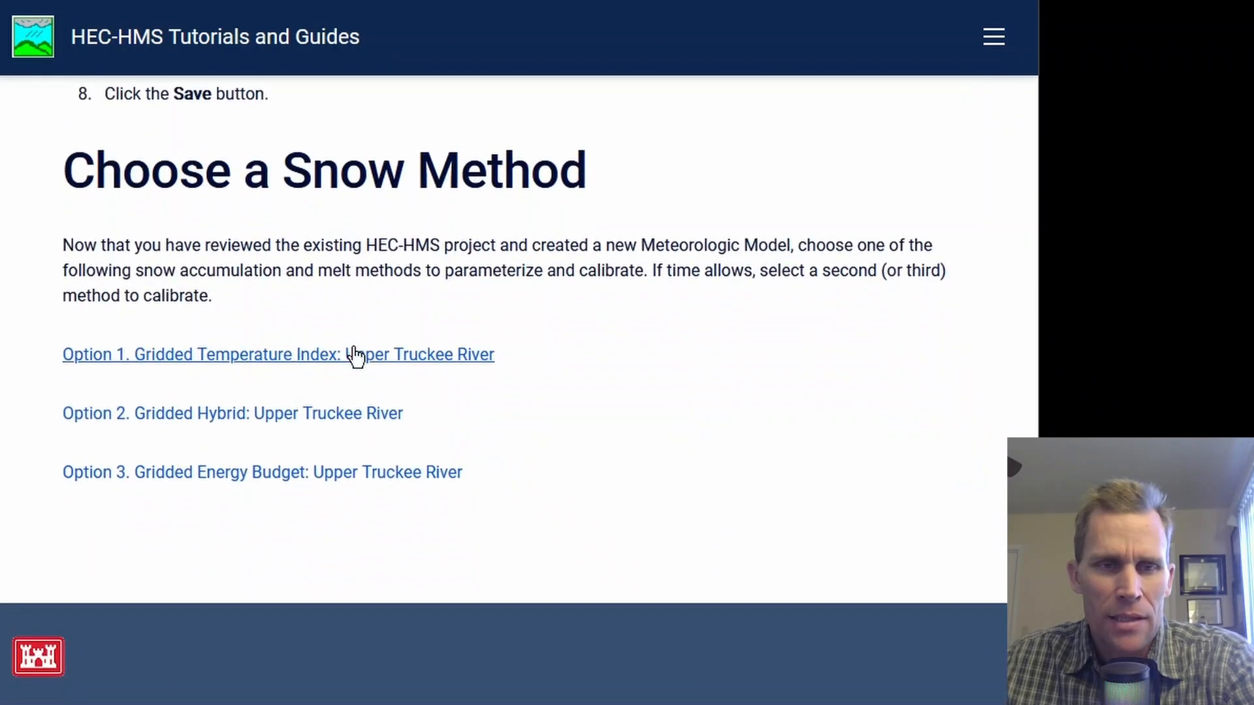
{"action": "scroll", "coordinate": [355, 355], "scroll_direction": "up", "scroll_amount": 2}
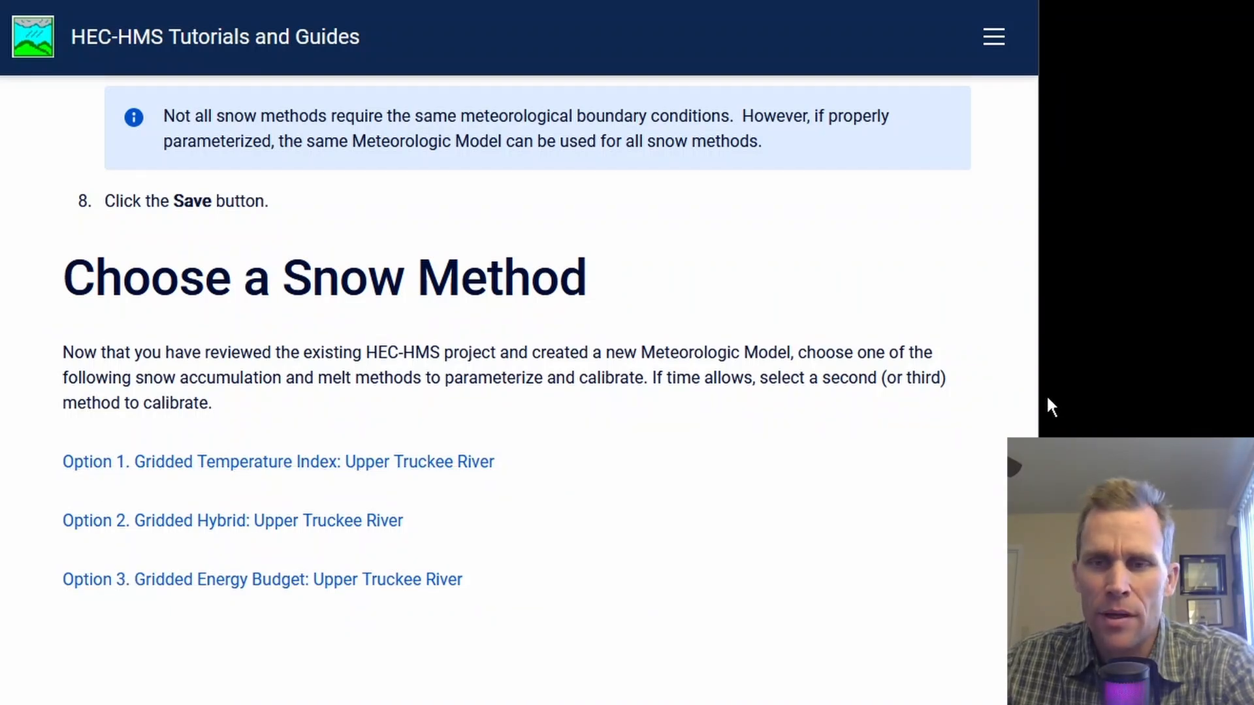
{"action": "left_click_drag", "start_coordinate": [1037, 398], "coordinate": [1219, 412]}
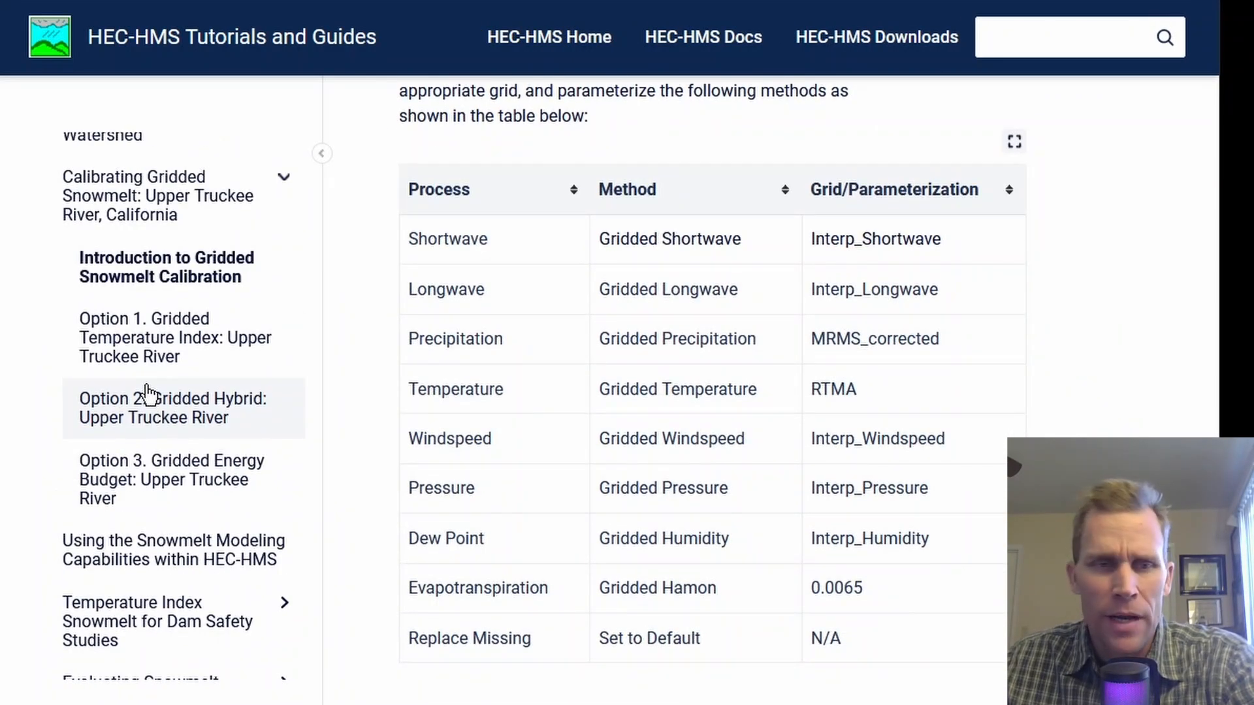
{"action": "scroll", "coordinate": [147, 392], "scroll_direction": "up", "scroll_amount": 2}
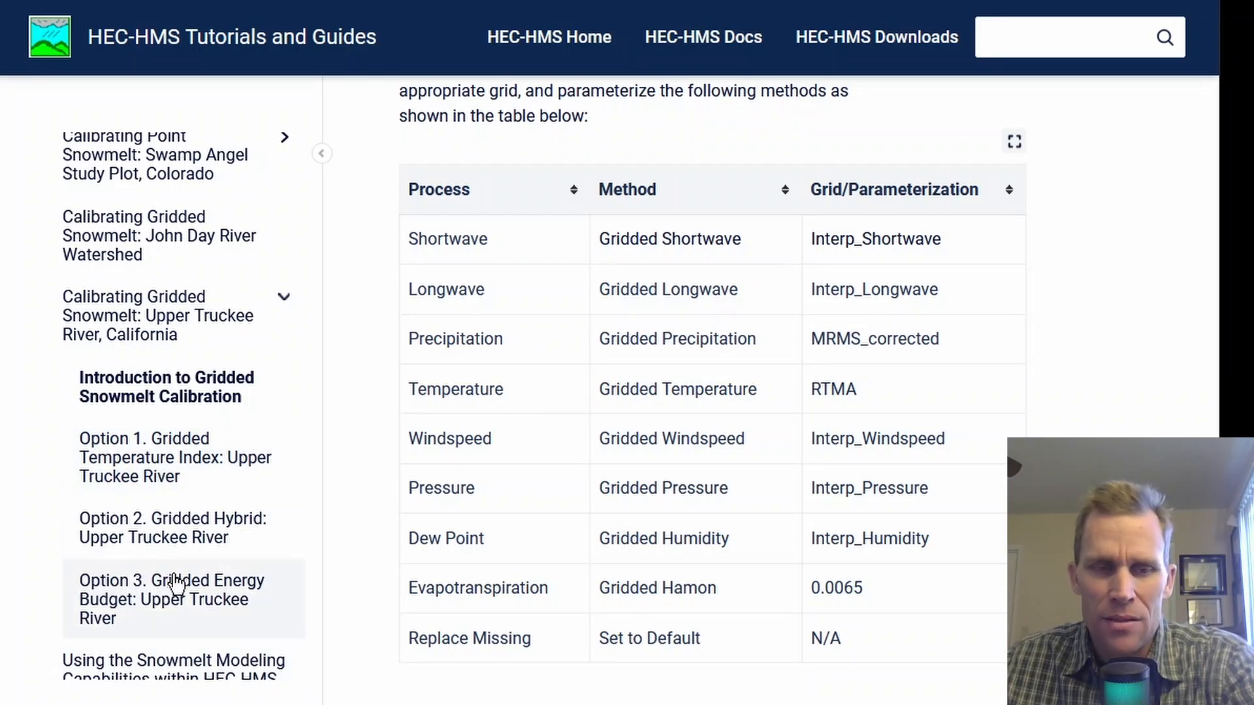
{"action": "scroll", "coordinate": [588, 453], "scroll_direction": "down", "scroll_amount": 10}
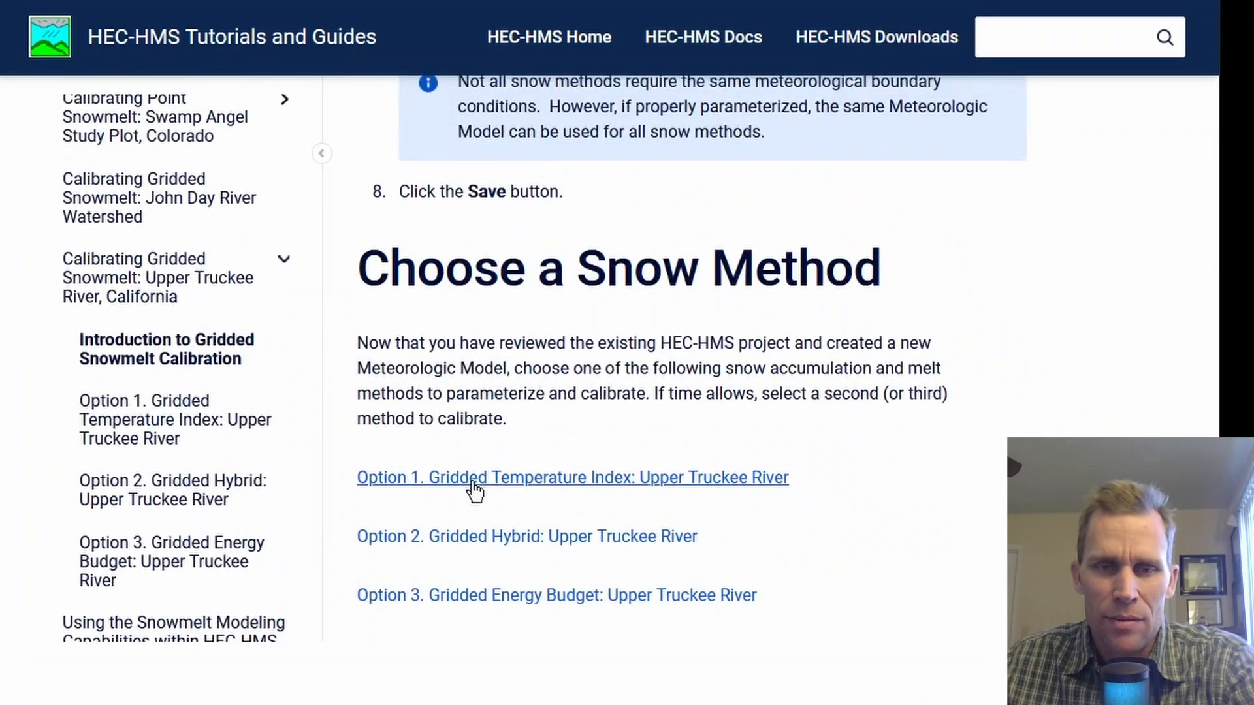
Open the tutorial page for Option 1, Gridded Temperature Index: Upper Truckee River, and read its instructions for creating paired data components
{"action": "left_click", "coordinate": [516, 487]}
{"action": "left_click_drag", "start_coordinate": [1218, 392], "coordinate": [1037, 372]}
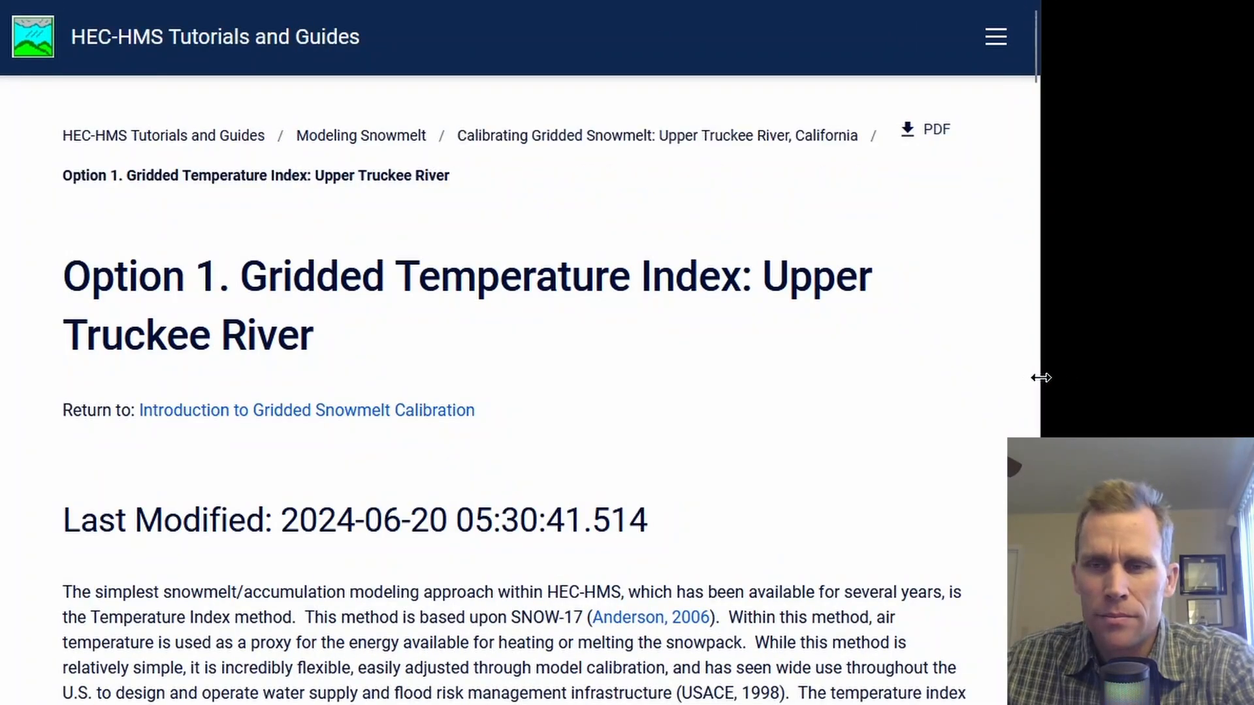
{"action": "scroll", "coordinate": [548, 235], "scroll_direction": "down", "scroll_amount": 4}
{"action": "scroll", "coordinate": [569, 288], "scroll_direction": "down", "scroll_amount": 7}
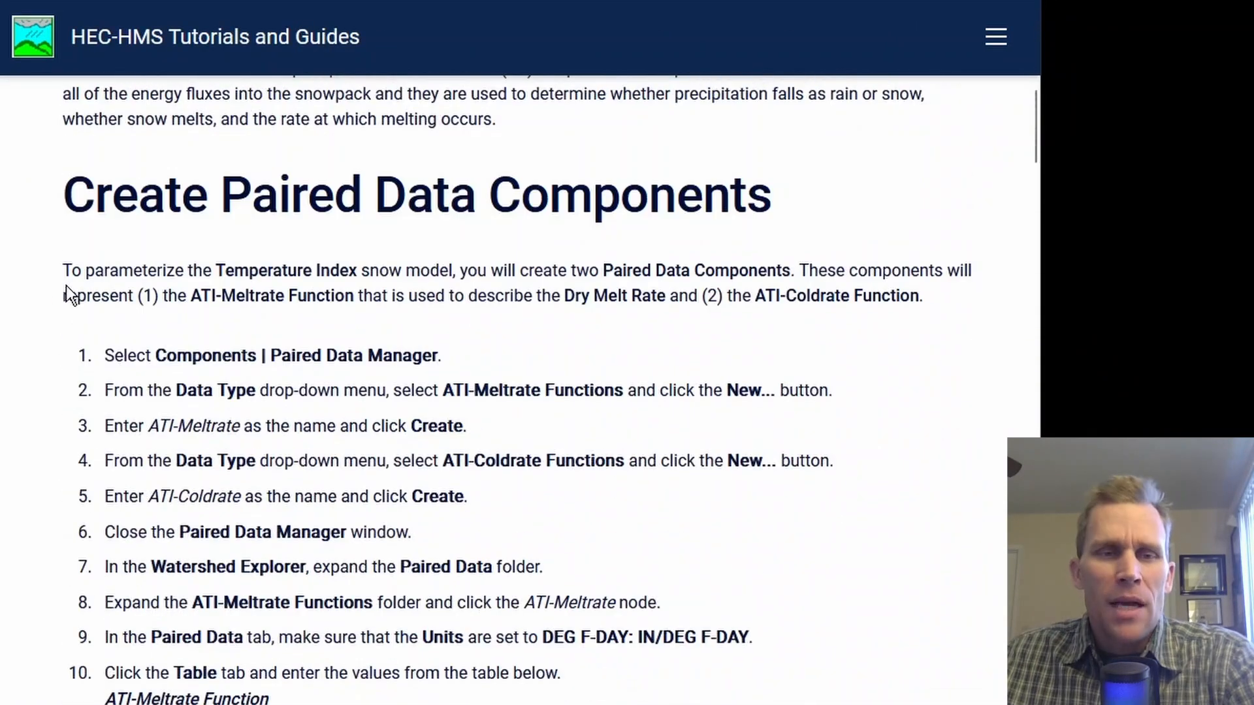
{"action": "middle_click", "coordinate": [30, 304]}
{"action": "middle_click", "coordinate": [30, 332]}
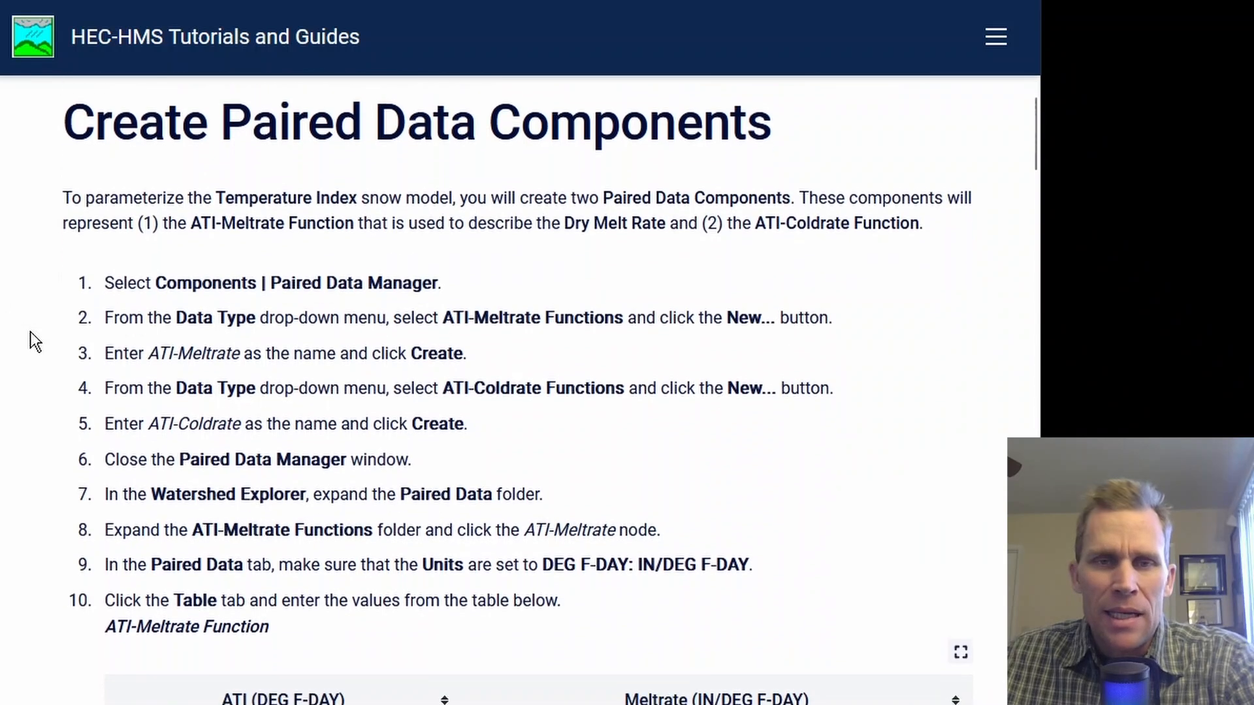
Switch to HEC-HMS and create a paired data component of type ATI-Meltrate Functions named ATI-Meltrate
{"action": "mouse_move", "coordinate": [425, 704]}
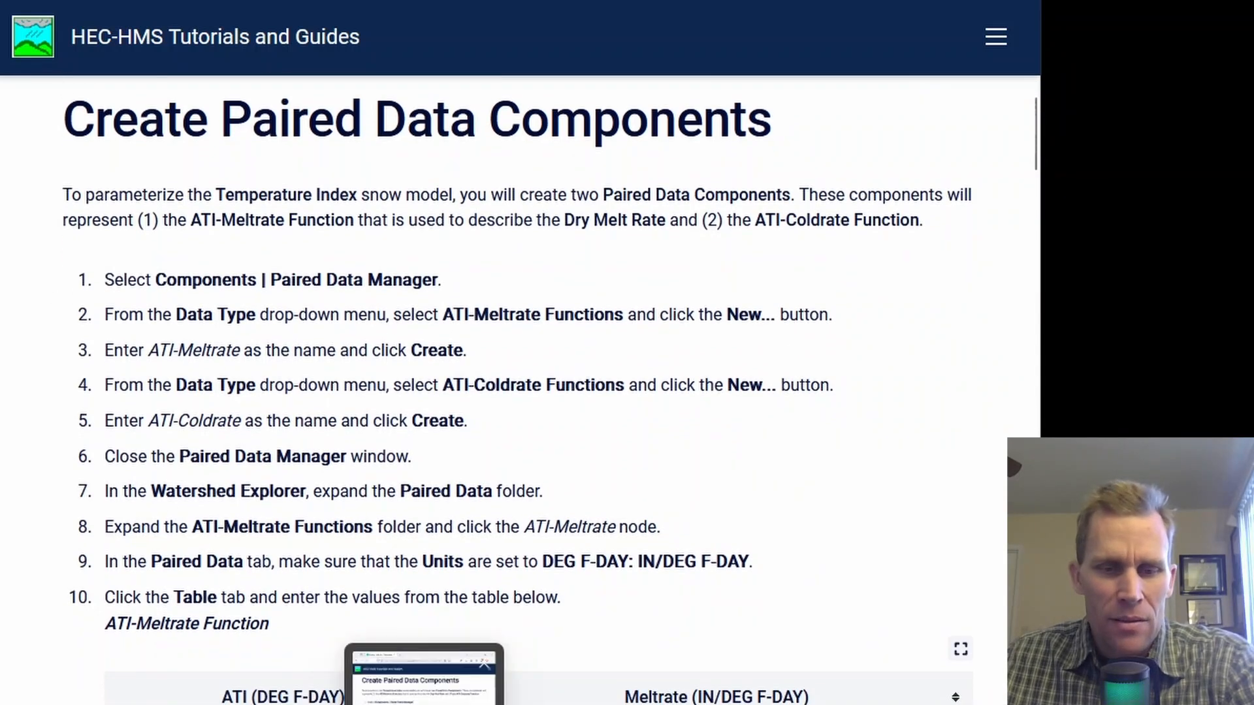
{"action": "left_click", "coordinate": [614, 704]}
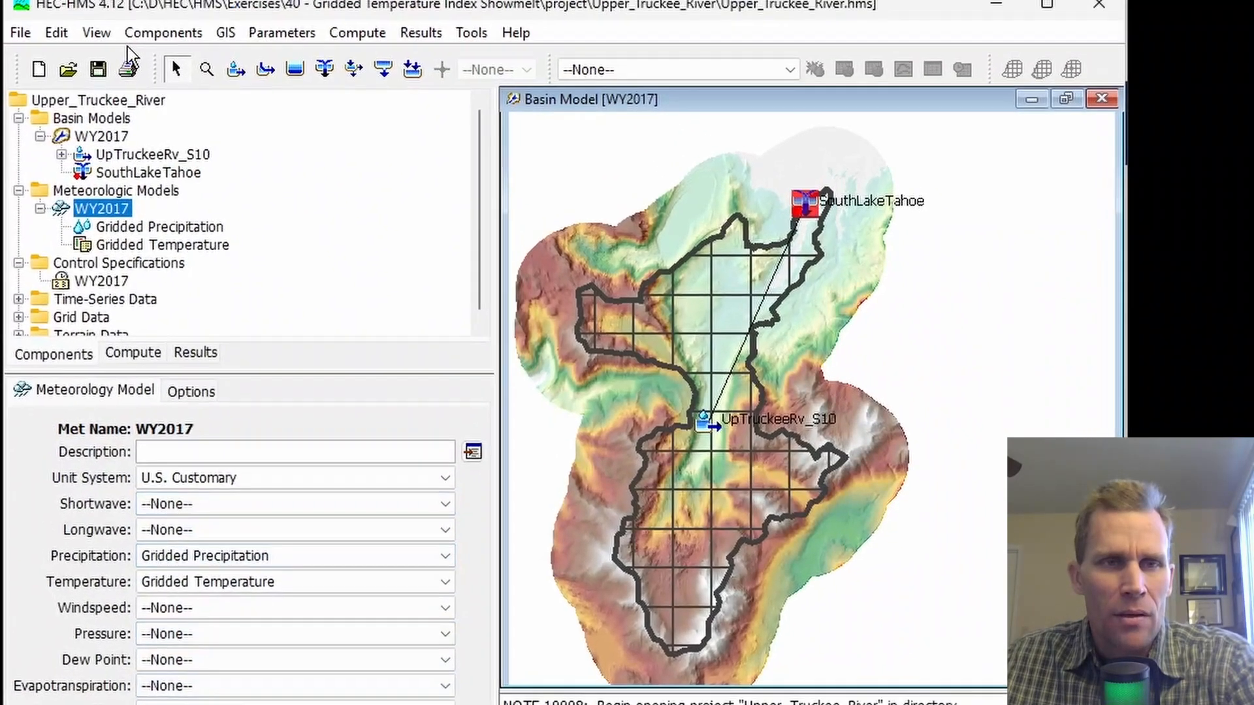
{"action": "left_click", "coordinate": [152, 58]}
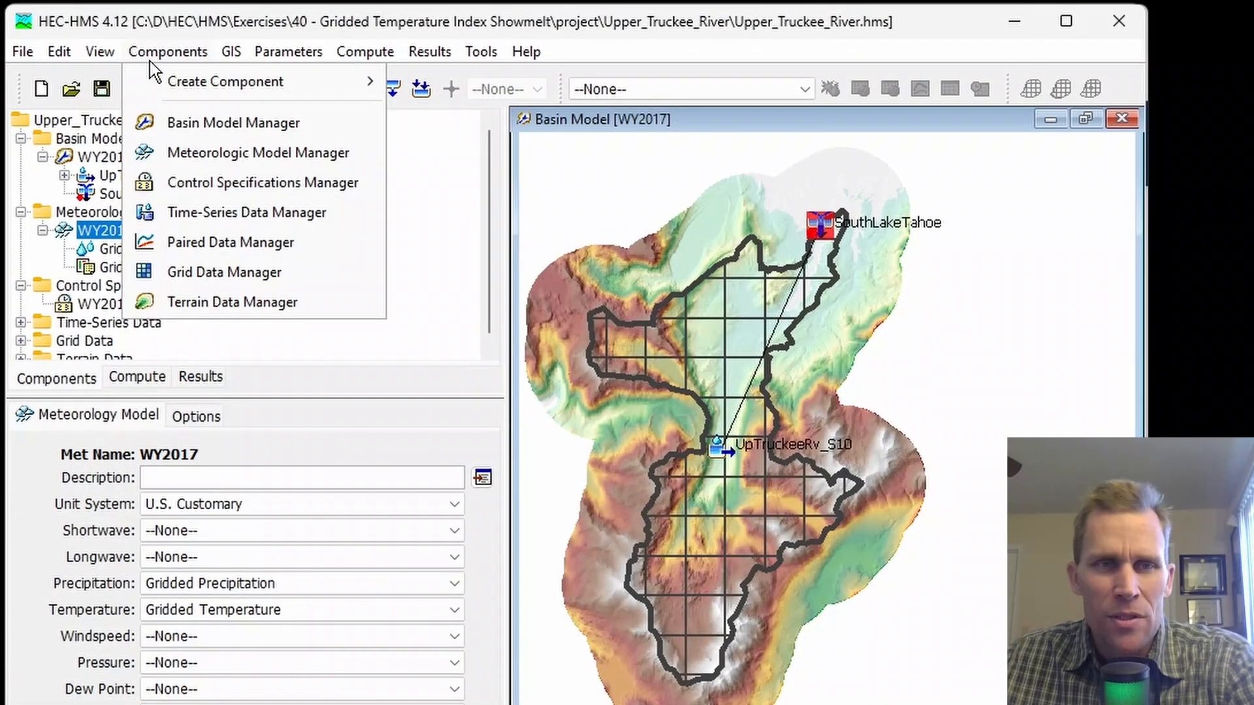
{"action": "left_click", "coordinate": [227, 241]}
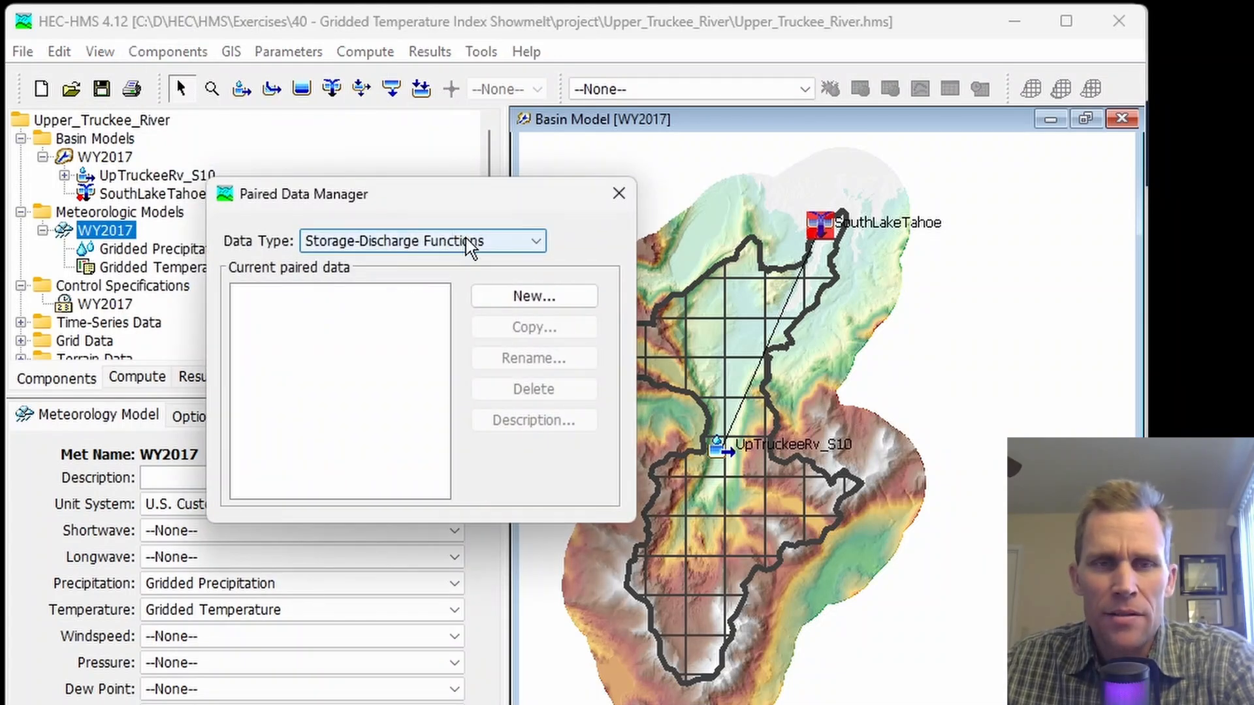
{"action": "left_click", "coordinate": [467, 242]}
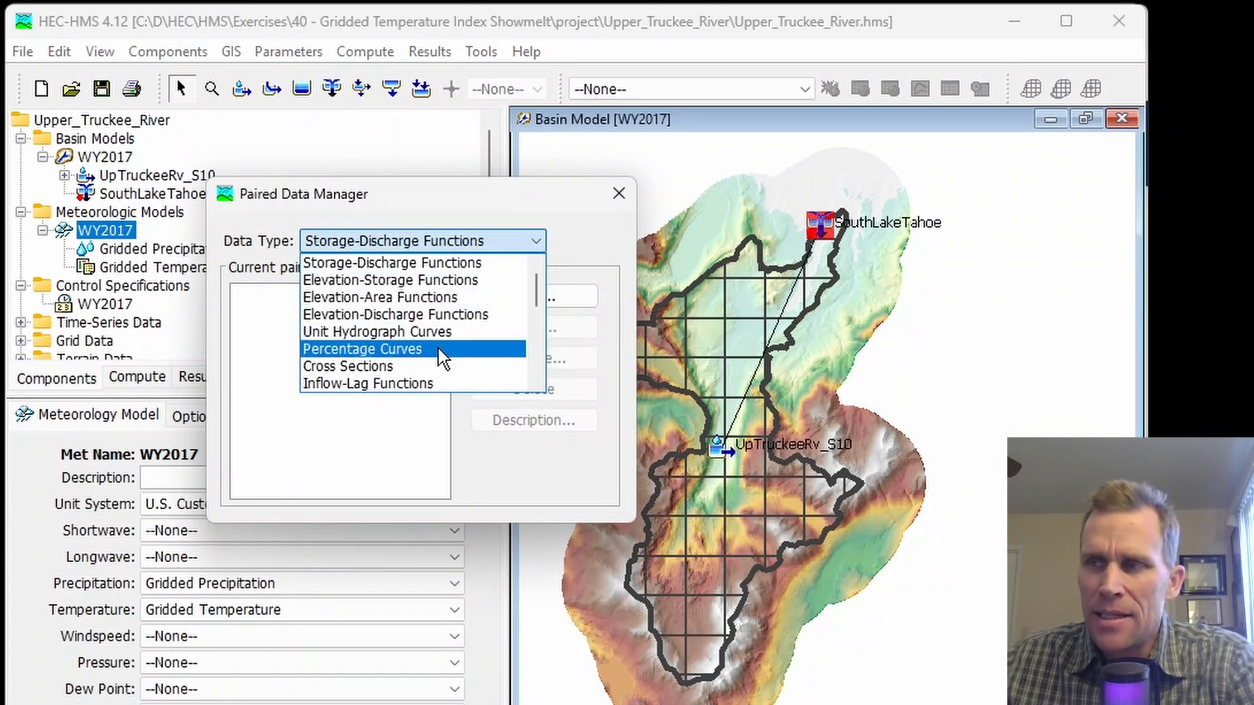
{"action": "scroll", "coordinate": [441, 358], "scroll_direction": "down", "scroll_amount": 4}
{"action": "left_click", "coordinate": [418, 315]}
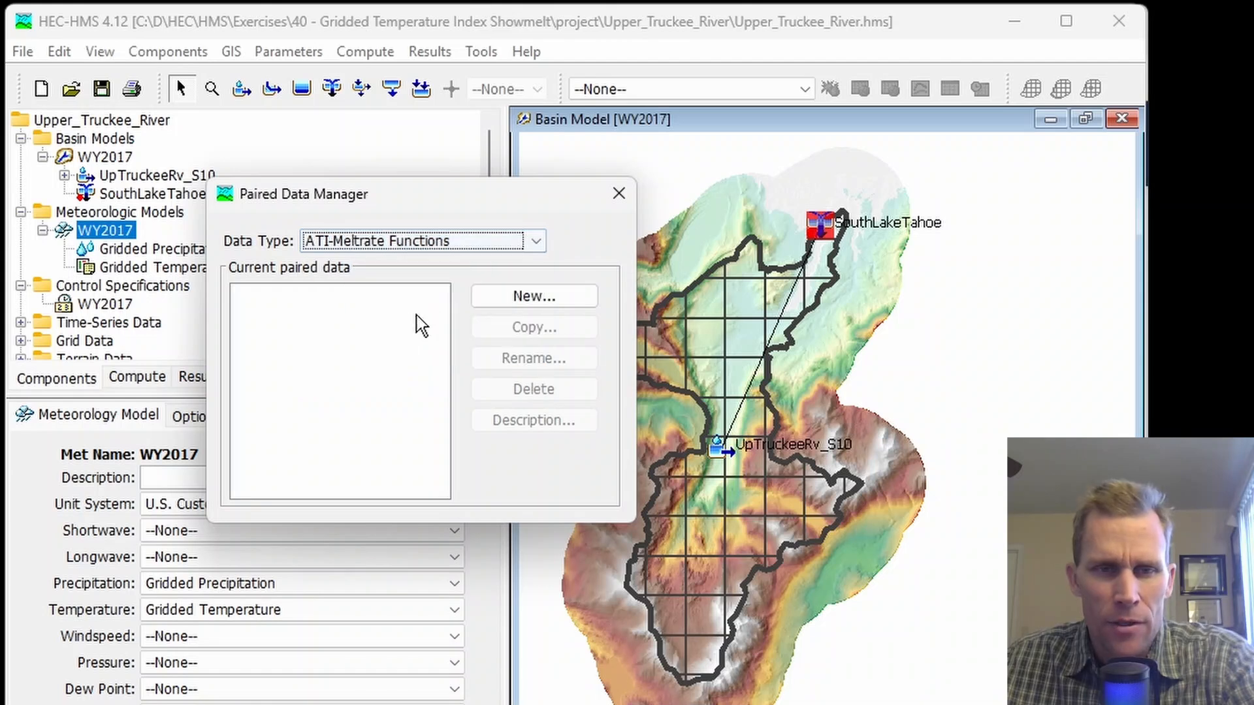
{"action": "left_click", "coordinate": [514, 299]}
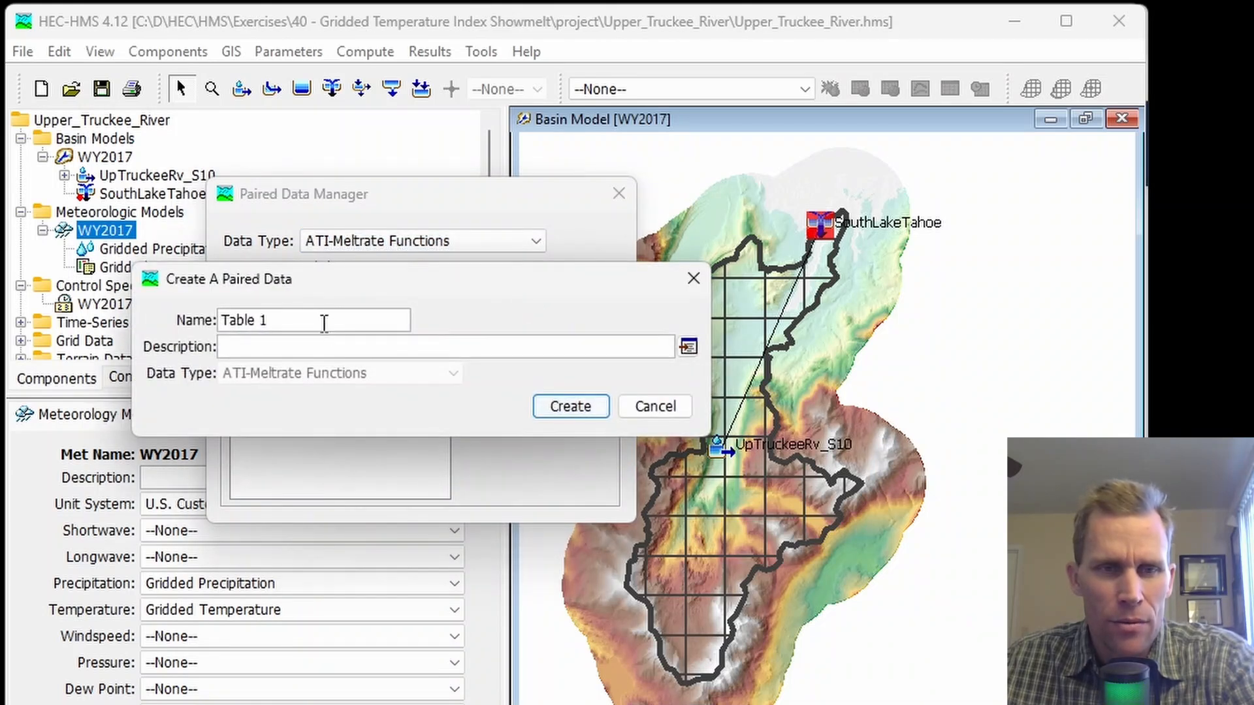
{"action": "left_click_drag", "start_coordinate": [324, 322], "coordinate": [218, 309]}
{"action": "type", "text": "ATI-Meltrate"}
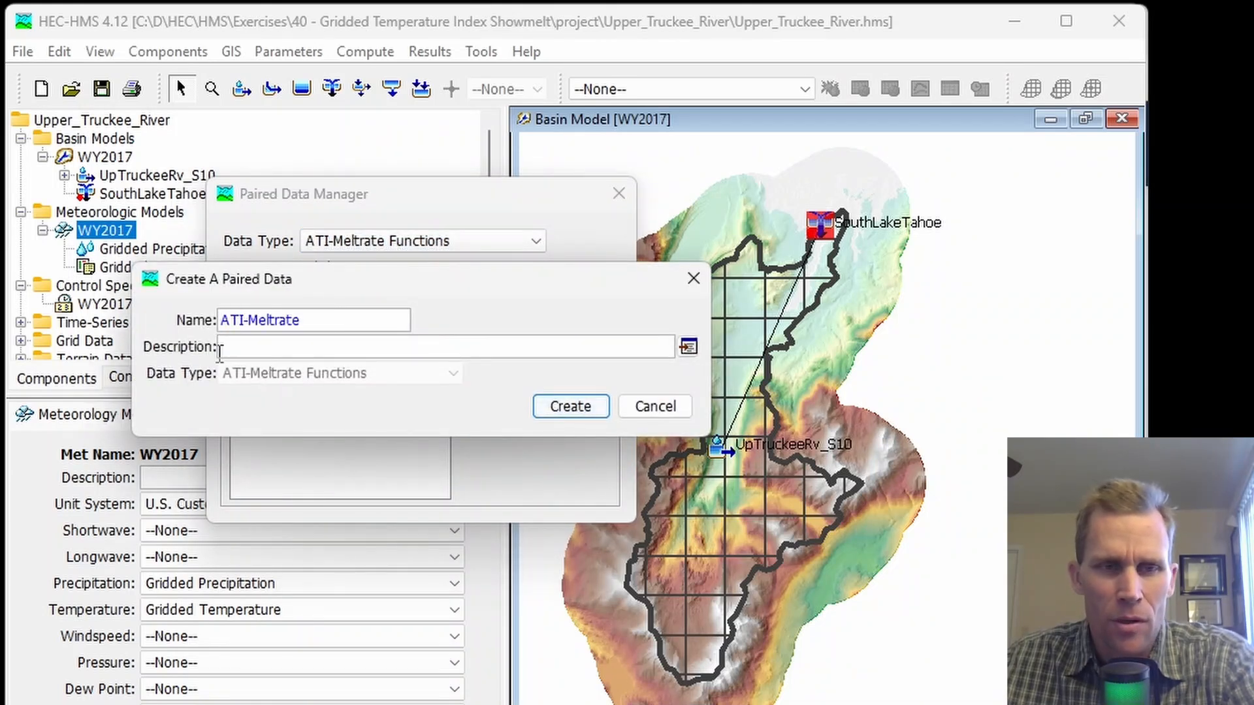
{"action": "left_click", "coordinate": [554, 409]}
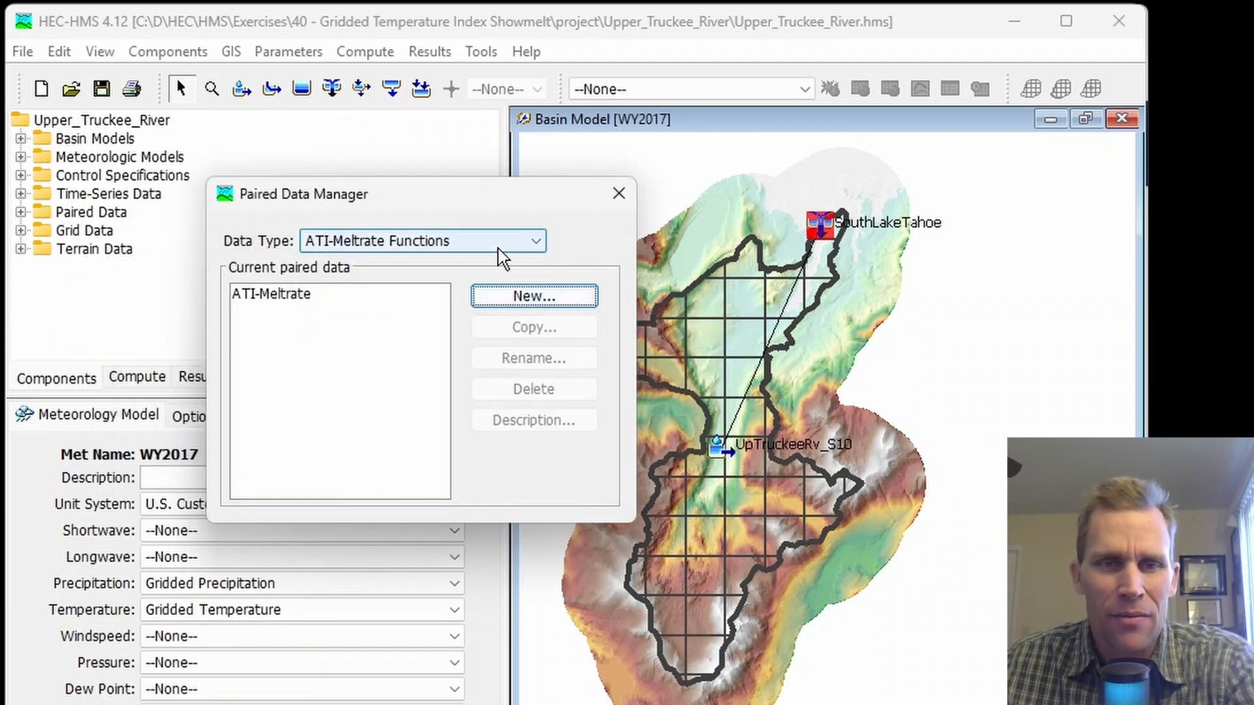
Create a paired data component of type ATI-Coldrate Functions named ATI-Coldrate and close the Paired Data Manager
{"action": "left_click", "coordinate": [412, 248]}
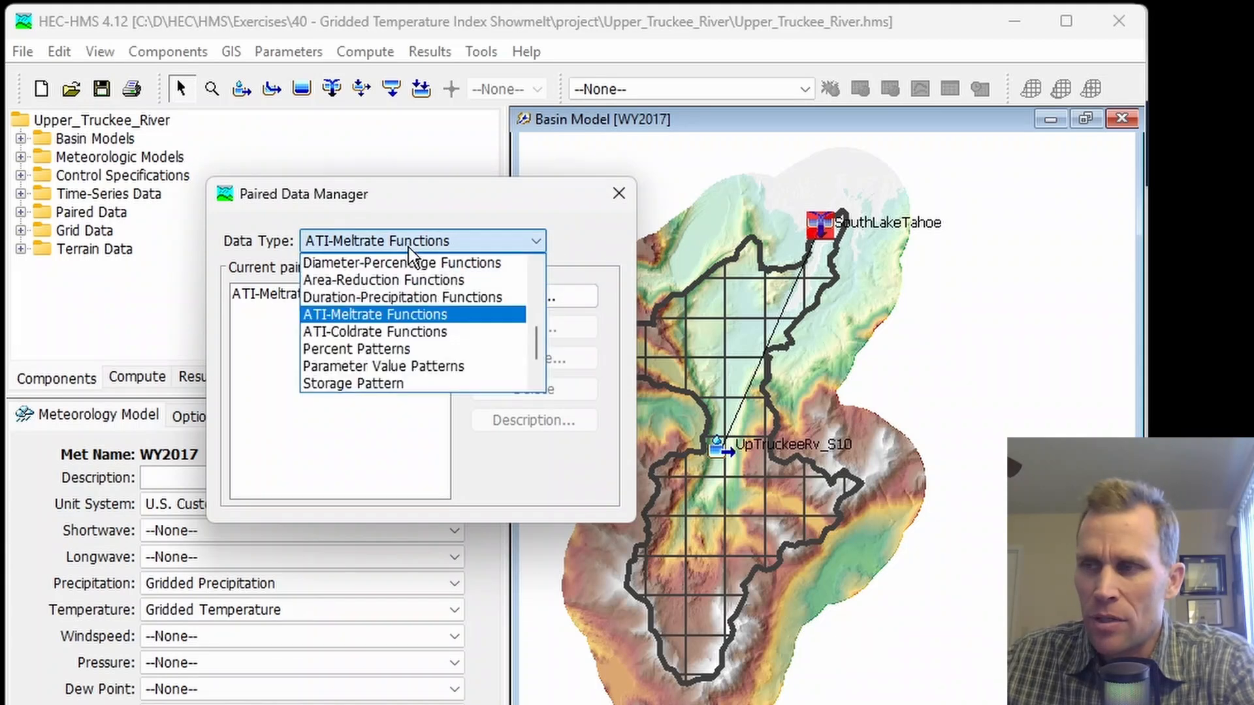
{"action": "left_click", "coordinate": [408, 332]}
{"action": "left_click", "coordinate": [511, 304]}
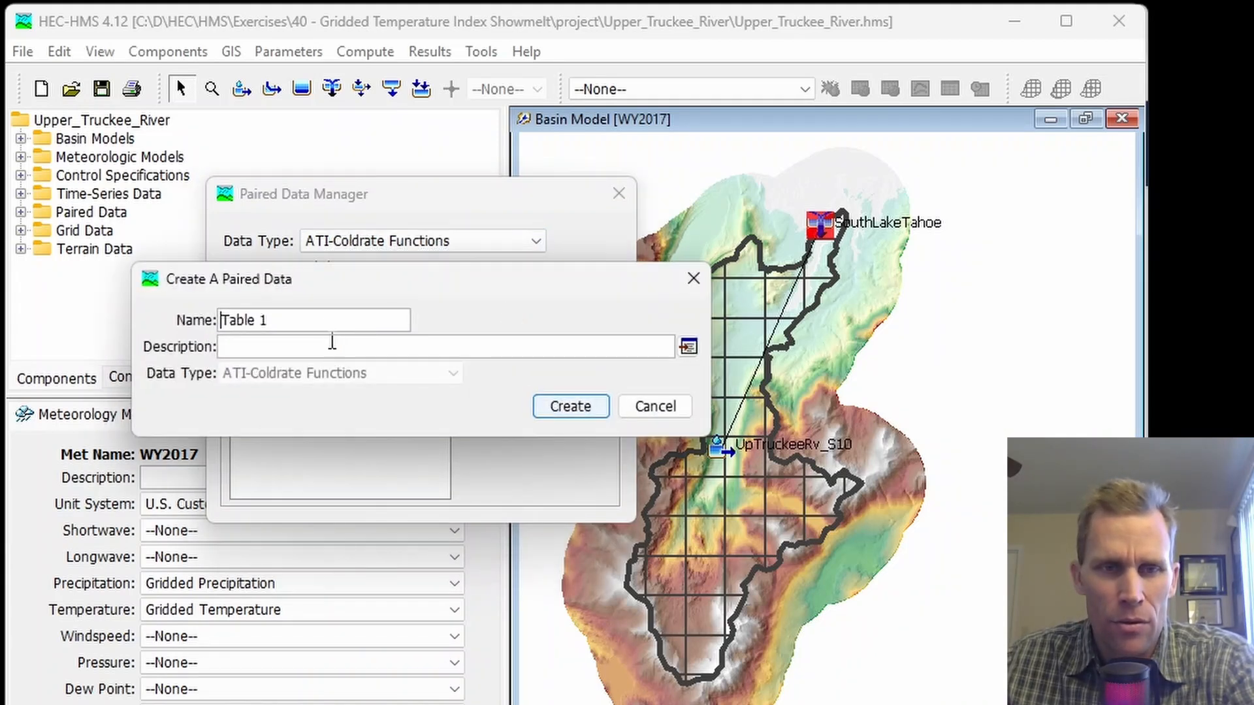
{"action": "type", "text": "ATI-Coldrate"}
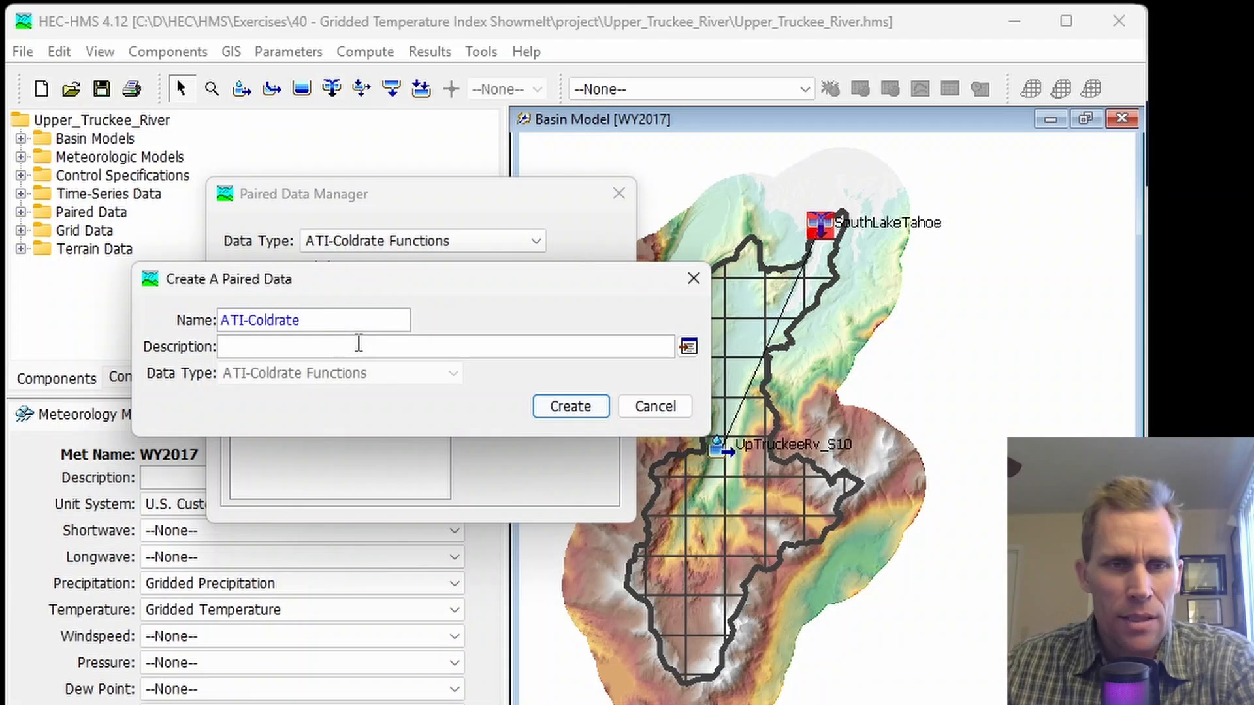
{"action": "left_click", "coordinate": [578, 410]}
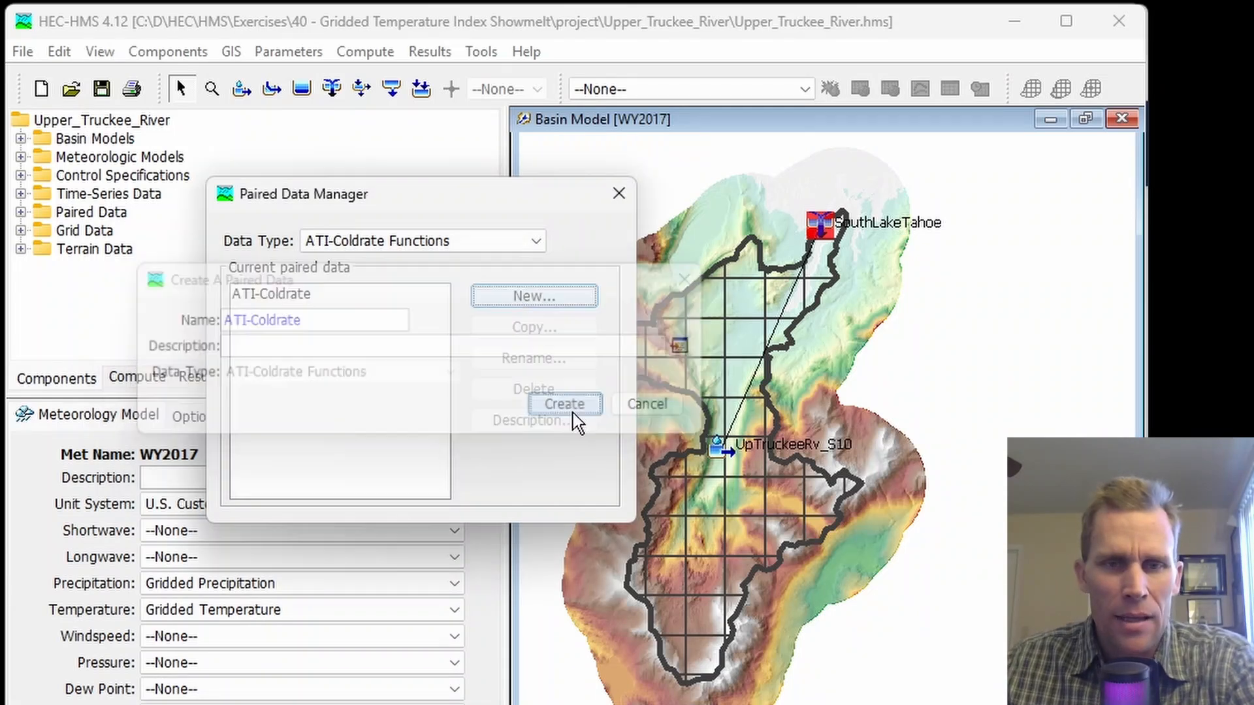
{"action": "left_click", "coordinate": [617, 195]}
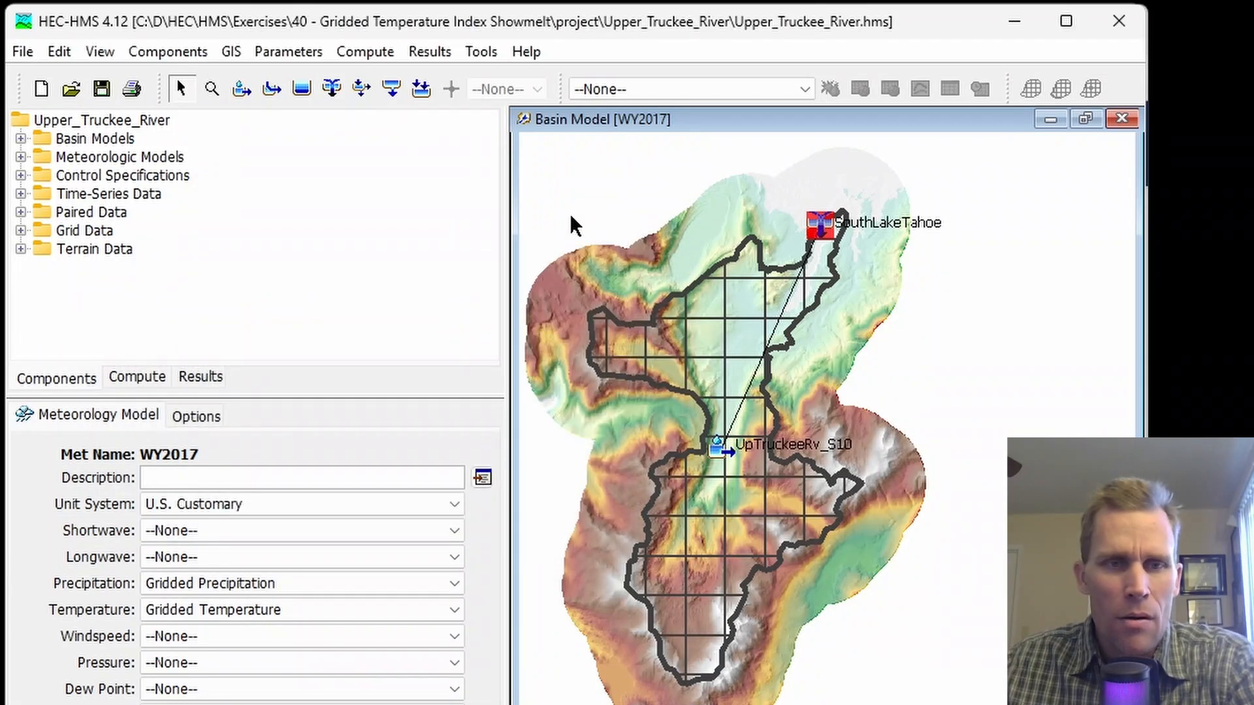
Enter the ATI values 0, 25 and 9999 in the table of the ATI-Meltrate paired data function
{"action": "left_click", "coordinate": [21, 213]}
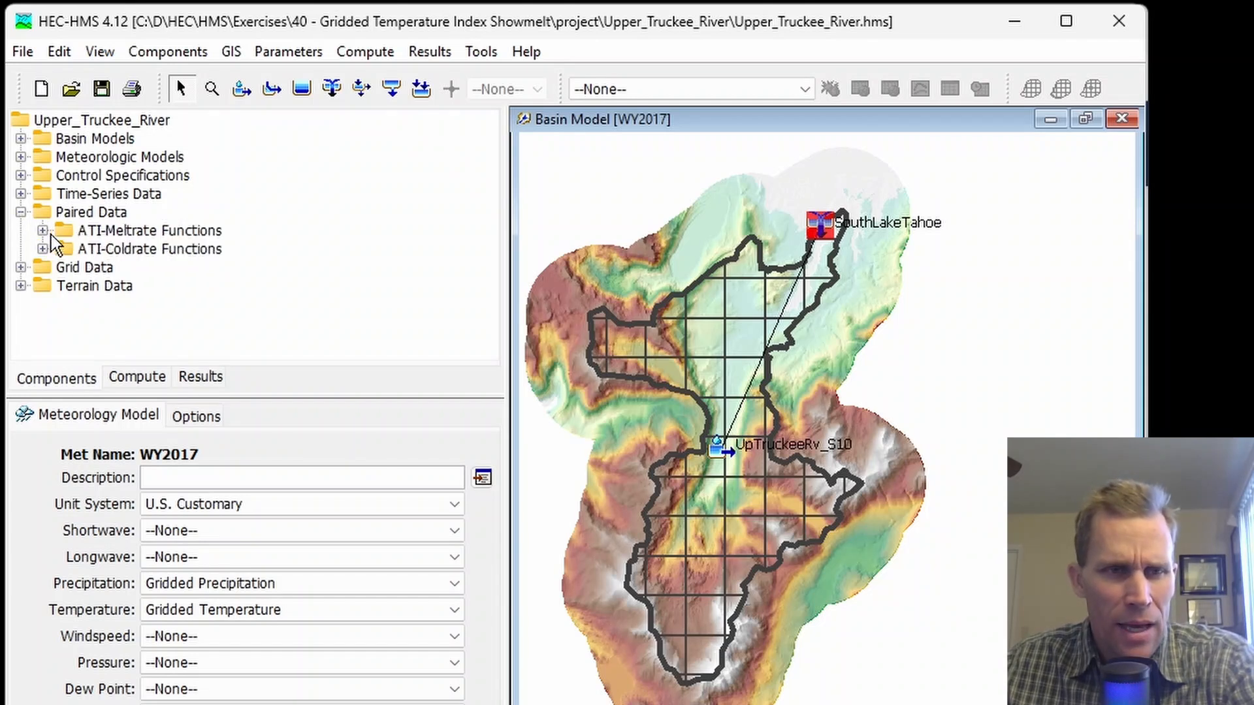
{"action": "left_click", "coordinate": [43, 230]}
{"action": "left_click", "coordinate": [42, 267]}
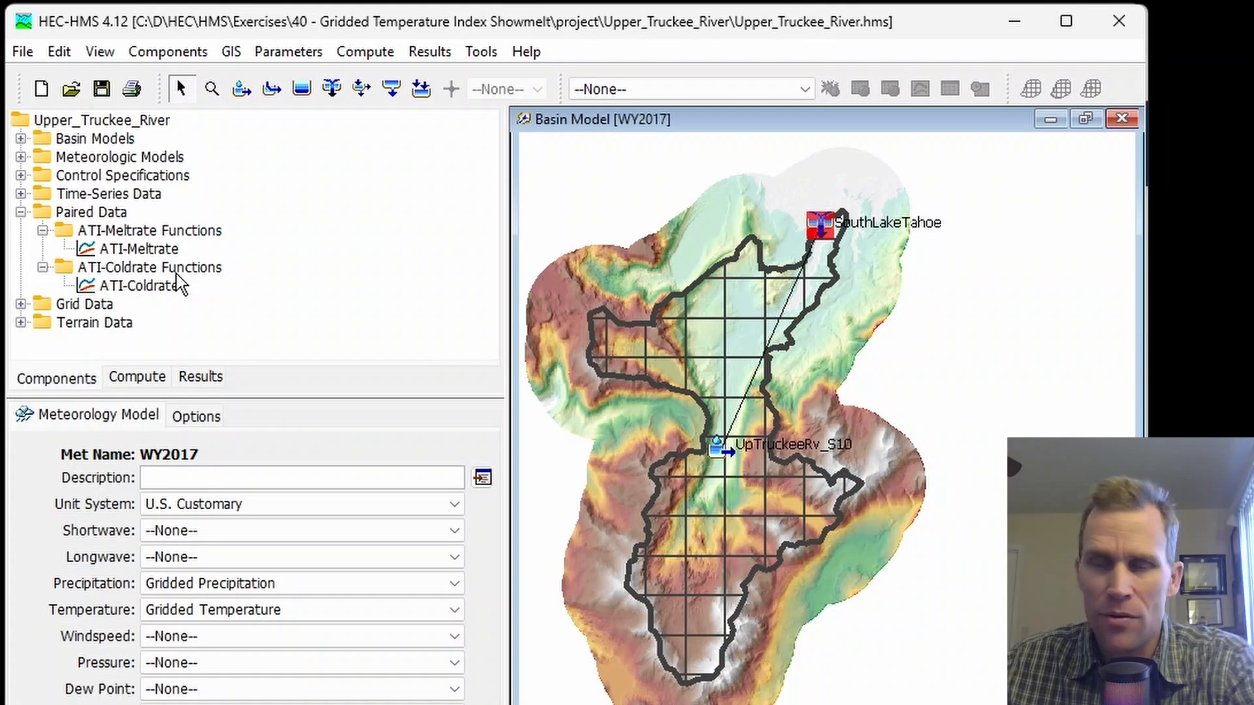
{"action": "left_click", "coordinate": [139, 249]}
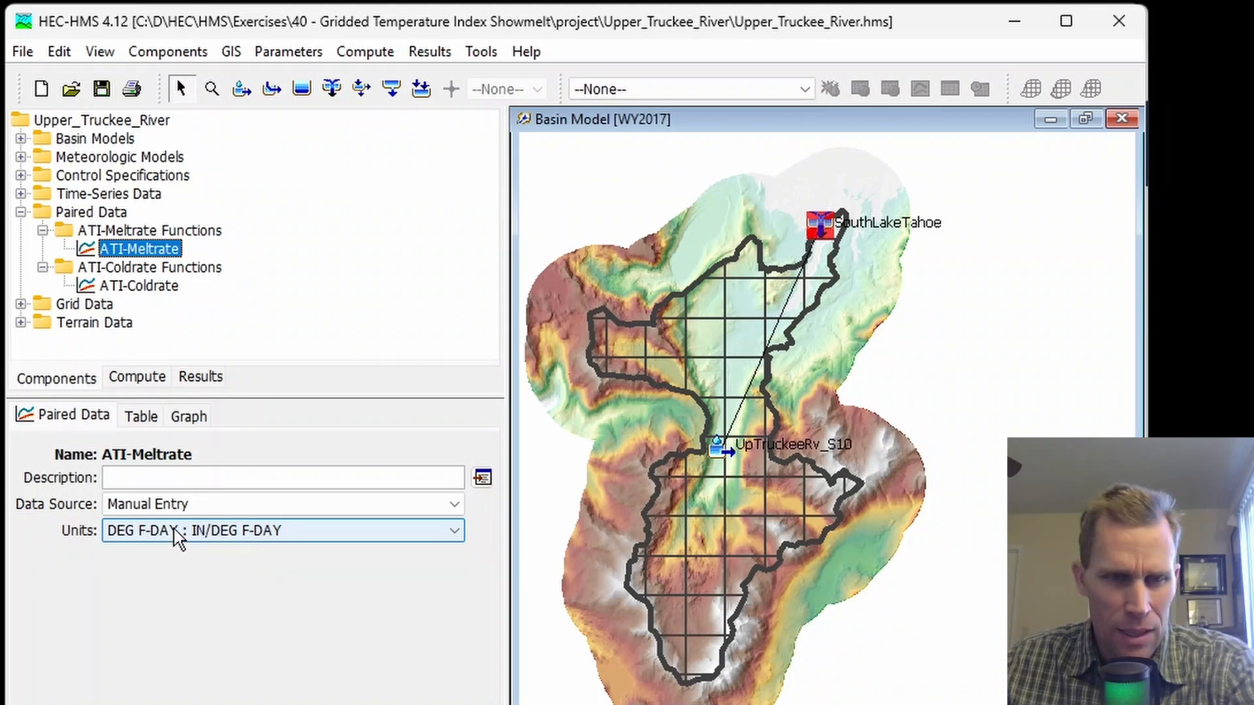
{"action": "left_click", "coordinate": [148, 423]}
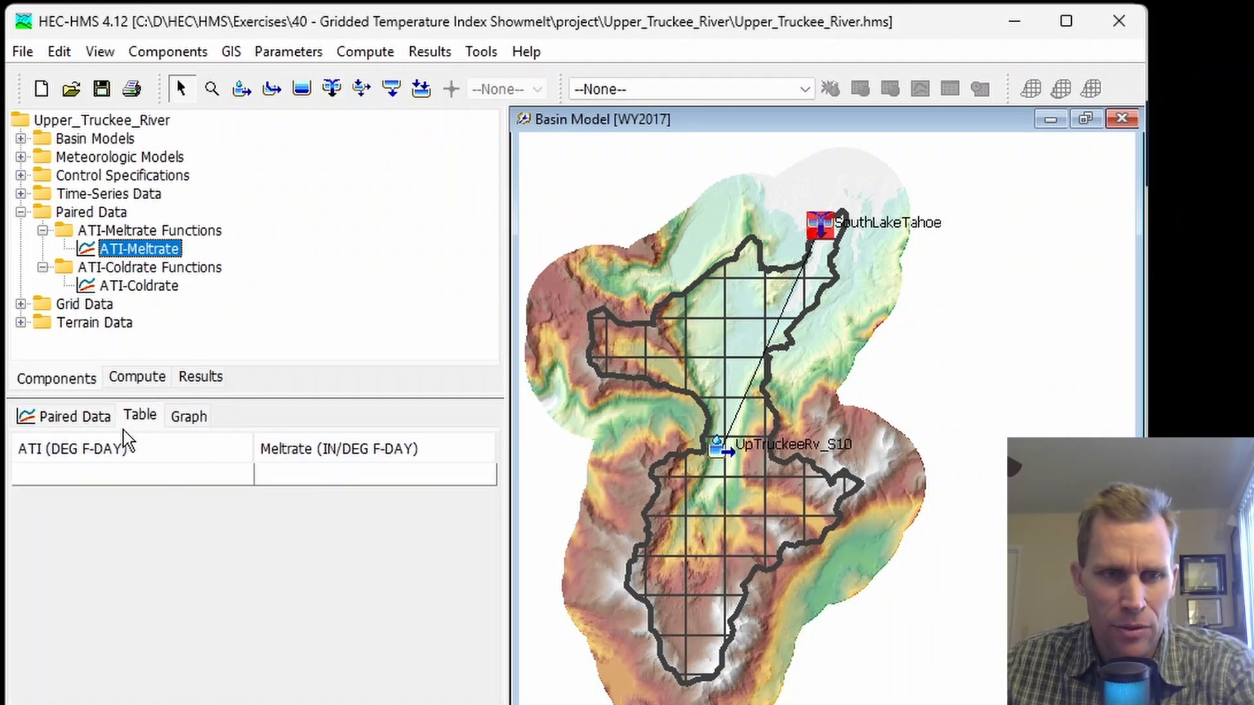
{"action": "left_click", "coordinate": [178, 485]}
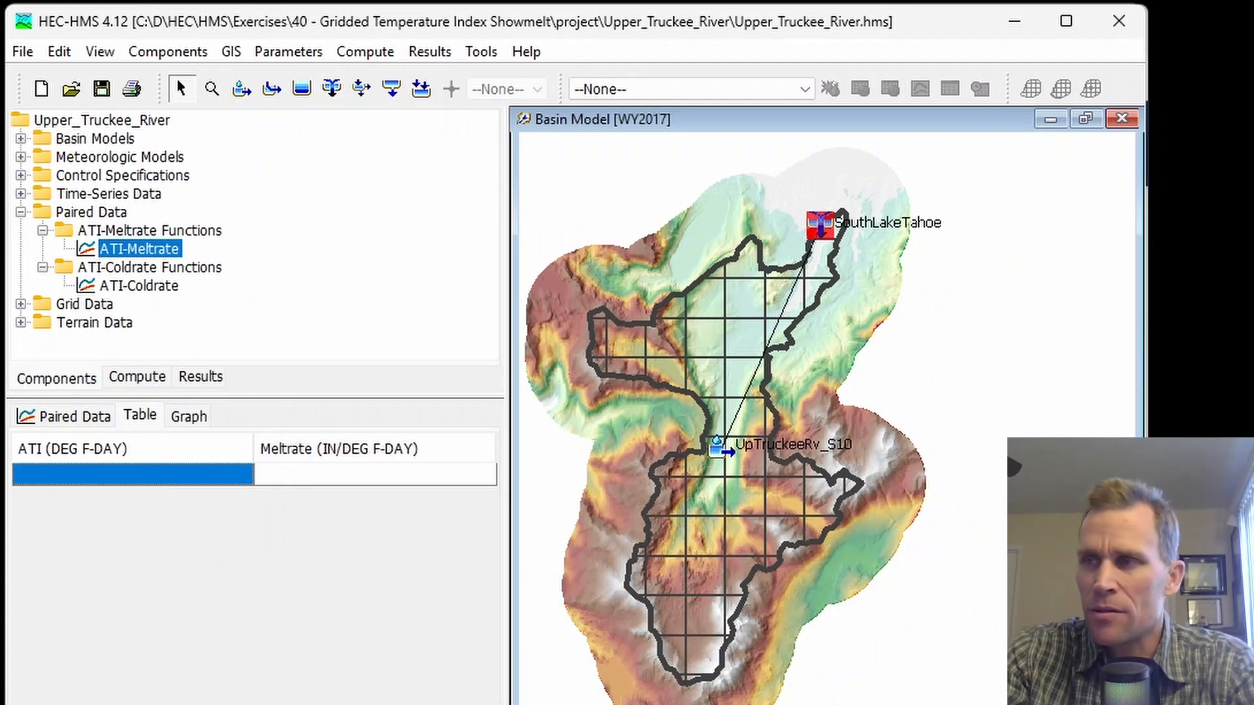
{"action": "type", "text": "0"}
{"action": "key", "text": "Return"}
{"action": "type", "text": "25"}
{"action": "key", "text": "Return"}
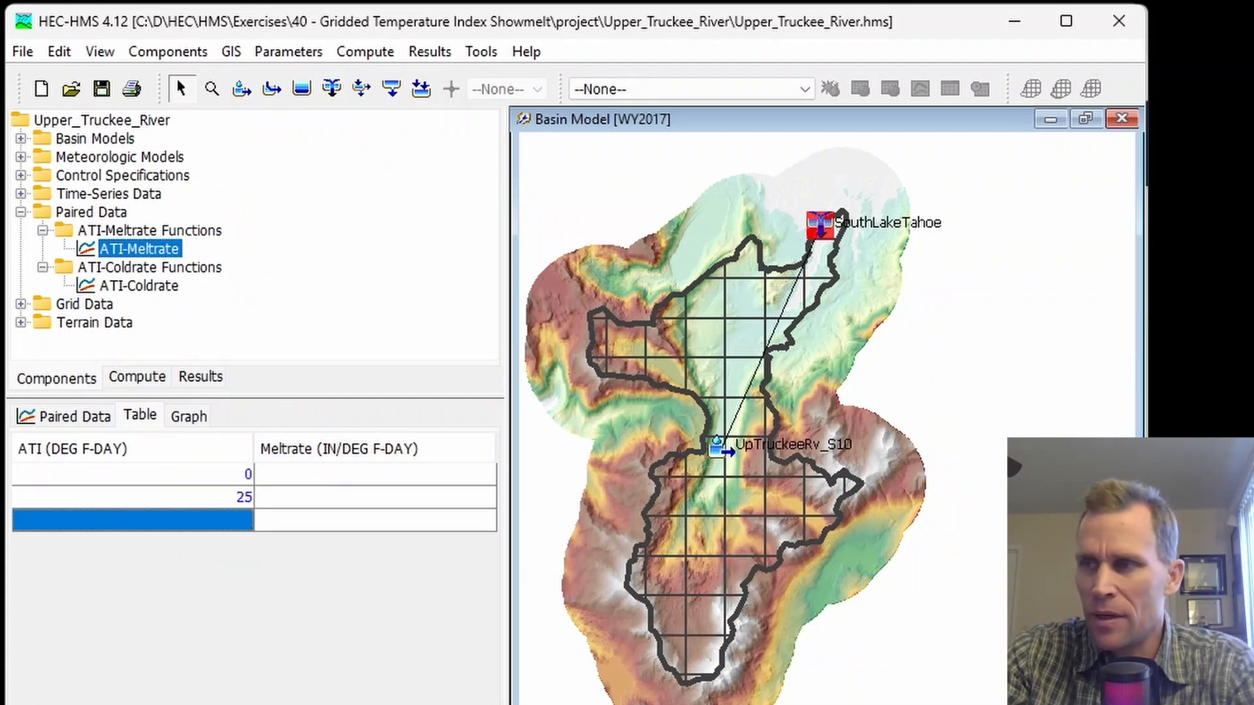
{"action": "type", "text": "9999"}
{"action": "key", "text": "Tab"}
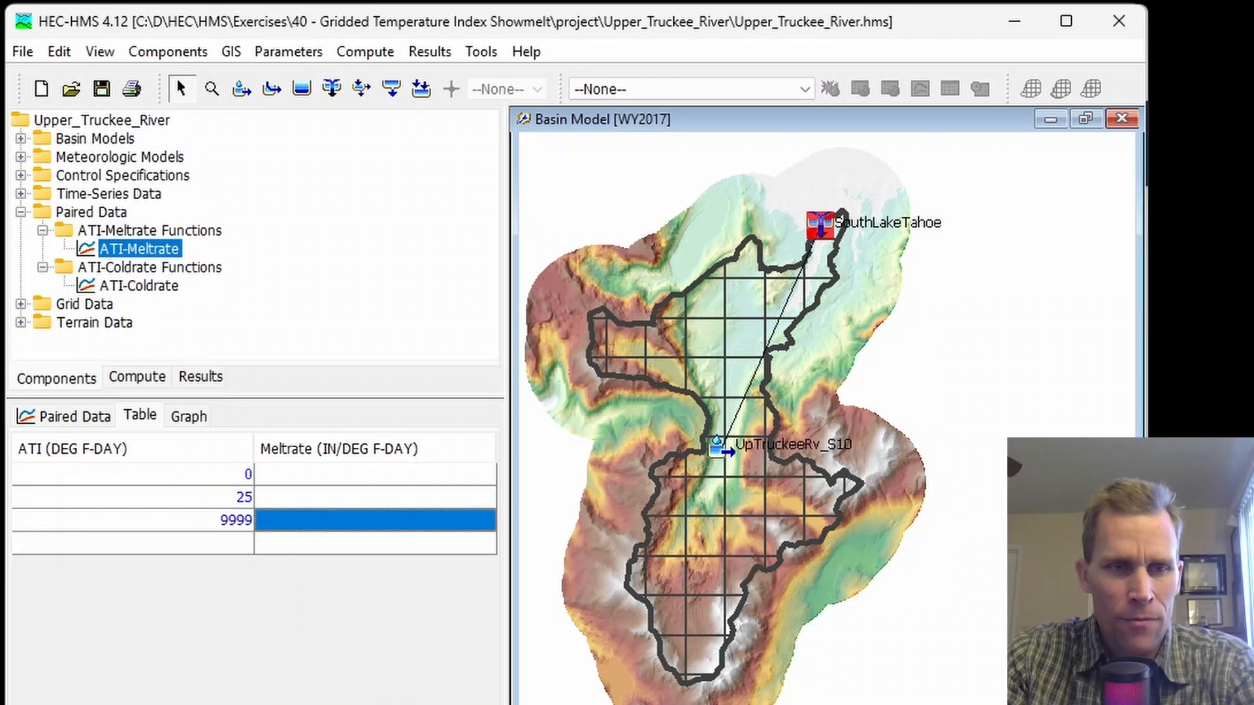
Enter meltrates of 0.02, 0.05 and 0.11 for the ATI values 0, 25 and 9999 in the ATI-Meltrate table
{"action": "key", "text": "Up"}
{"action": "key", "text": "Up"}
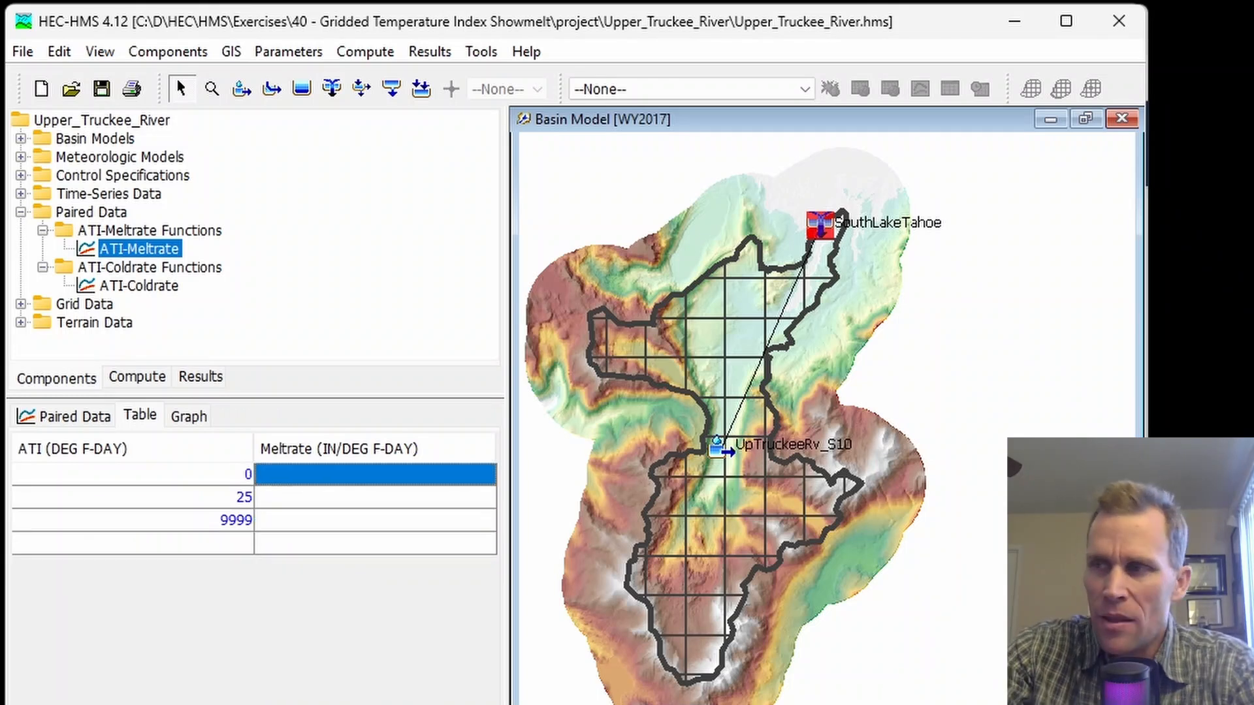
{"action": "type", "text": "0.0"}
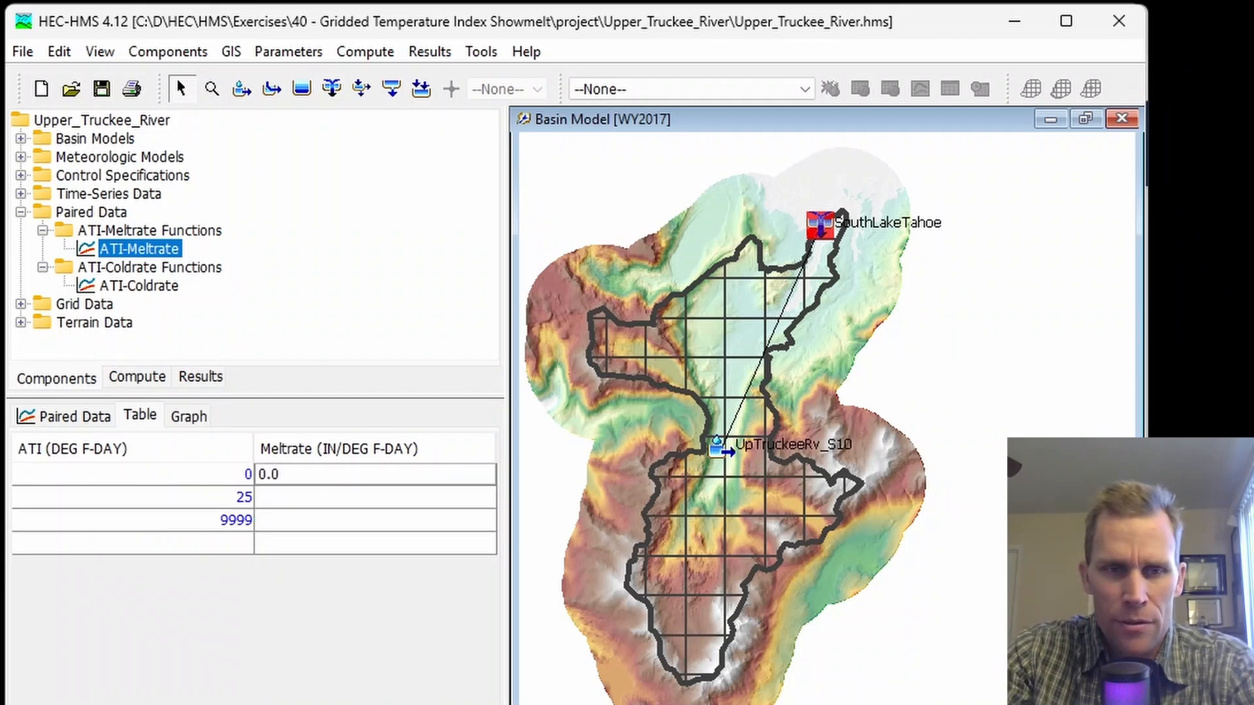
{"action": "type", "text": "2"}
{"action": "key", "text": "Return"}
{"action": "type", "text": "0.05"}
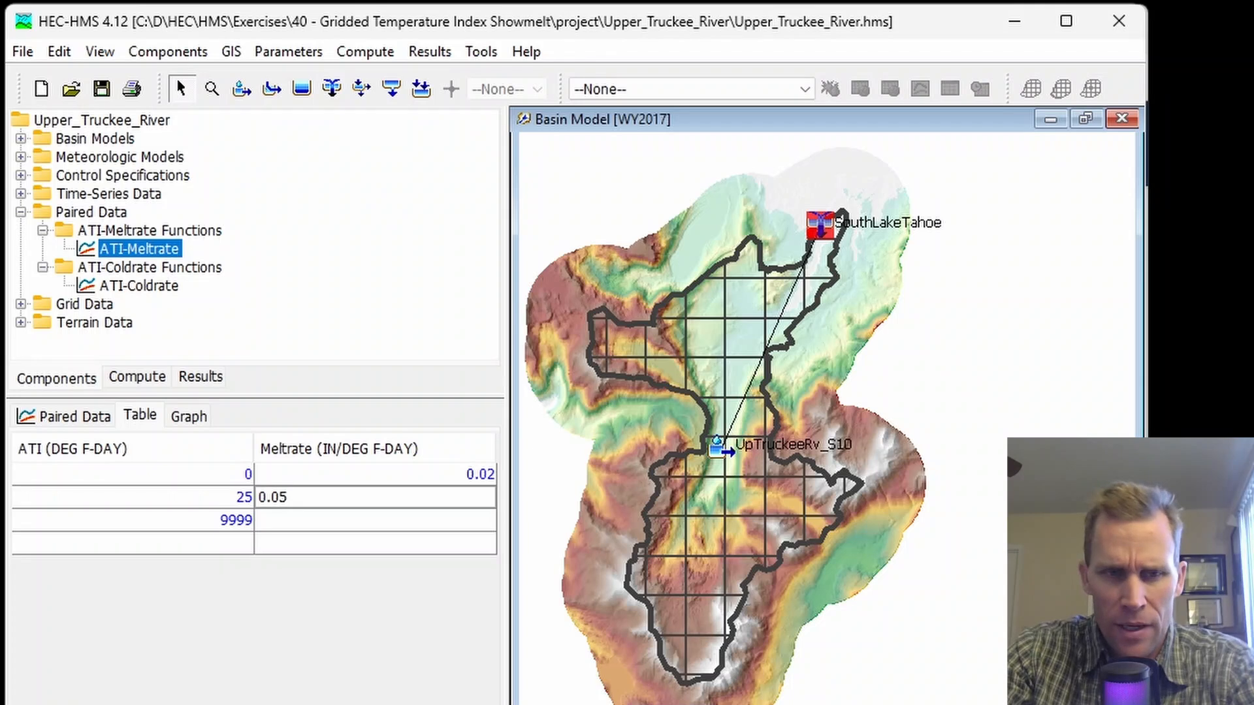
{"action": "key", "text": "Return"}
{"action": "type", "text": "0.11"}
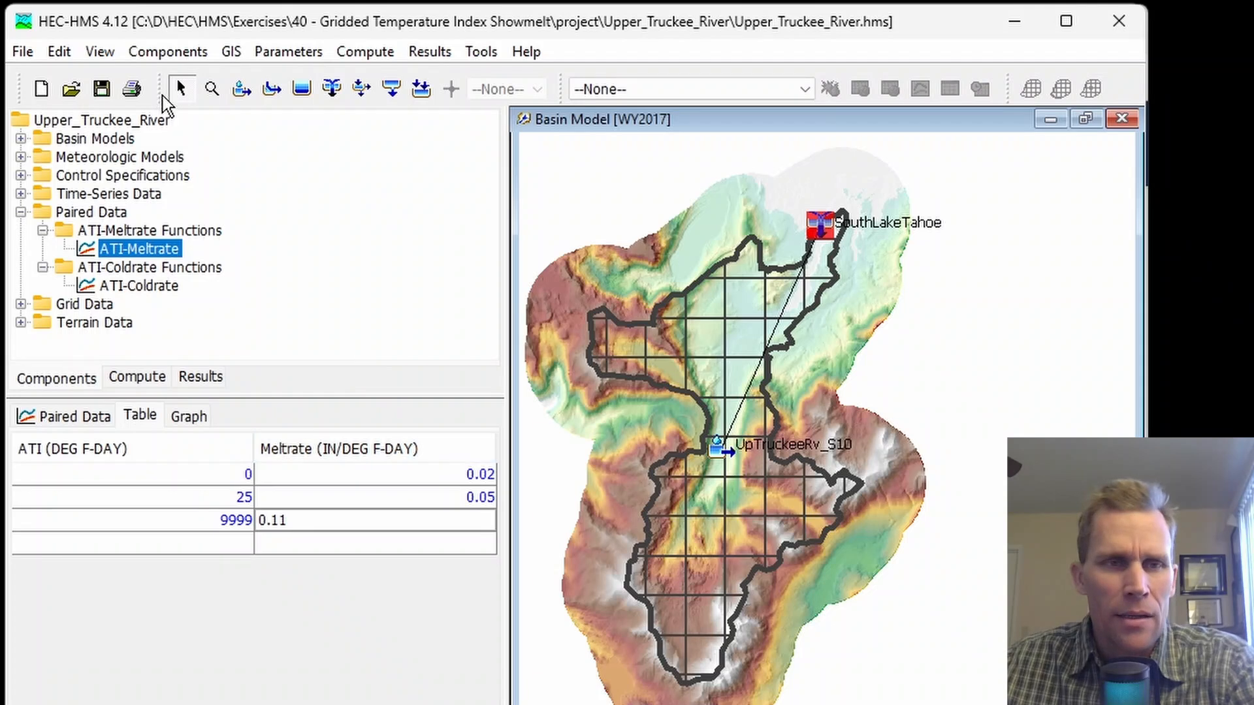
Save the project and enter the ATI values 0, 25 and 9999 in the table of the ATI-Coldrate paired data function
{"action": "left_click", "coordinate": [101, 89]}
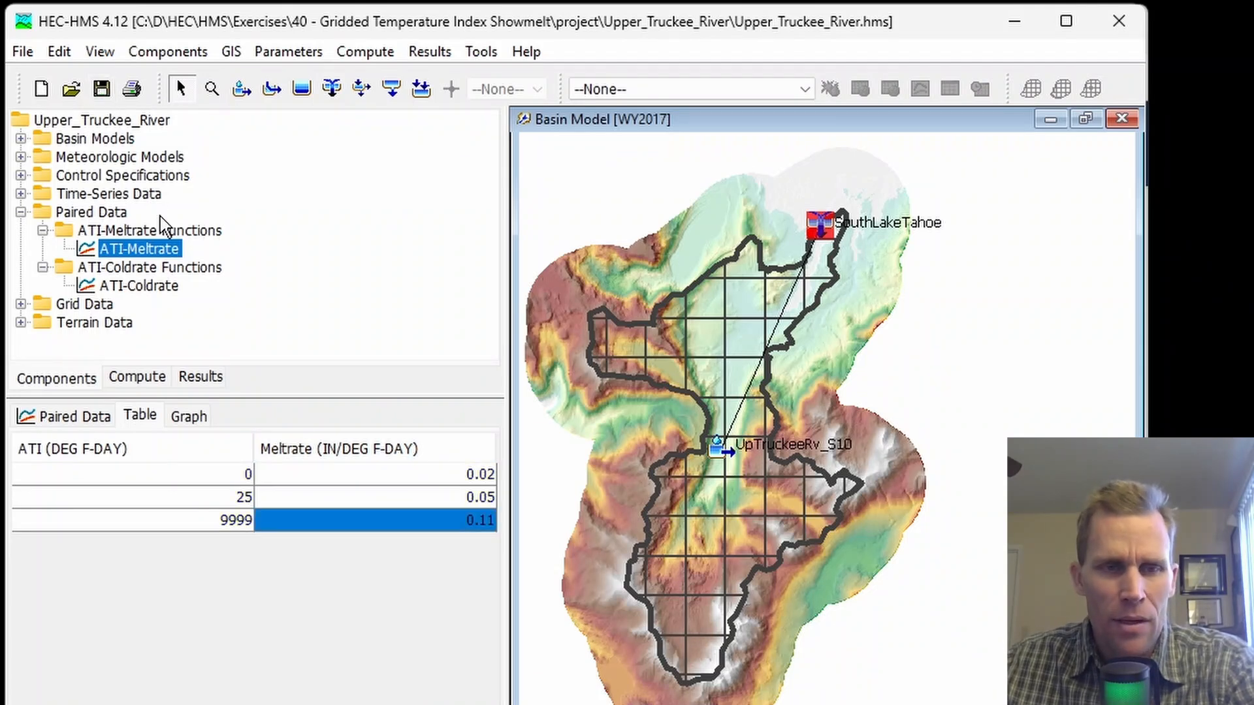
{"action": "left_click", "coordinate": [147, 291]}
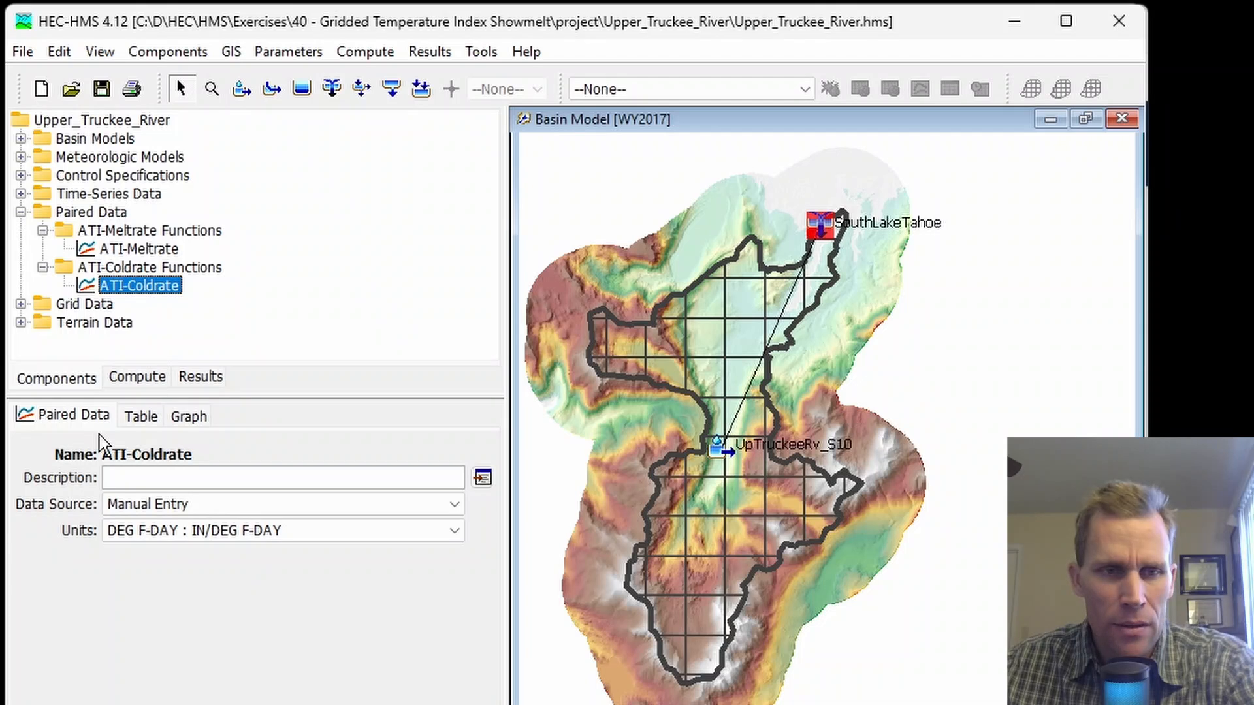
{"action": "left_click", "coordinate": [79, 424]}
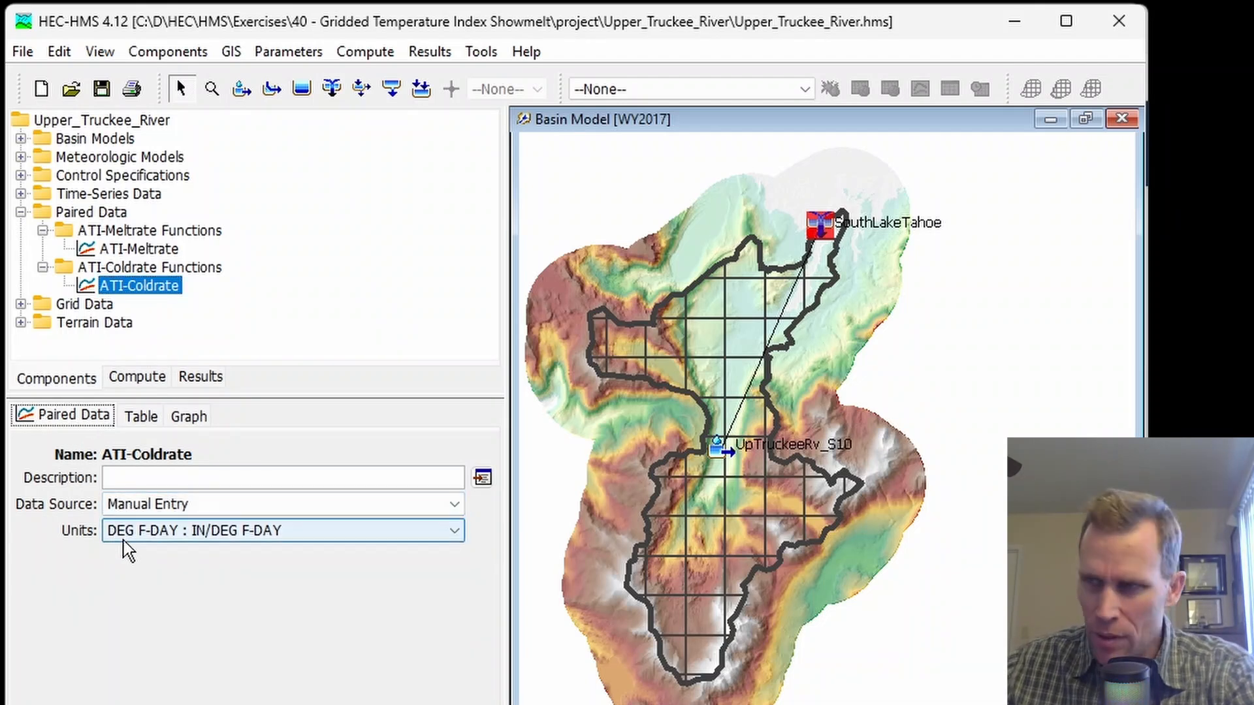
{"action": "left_click", "coordinate": [142, 418]}
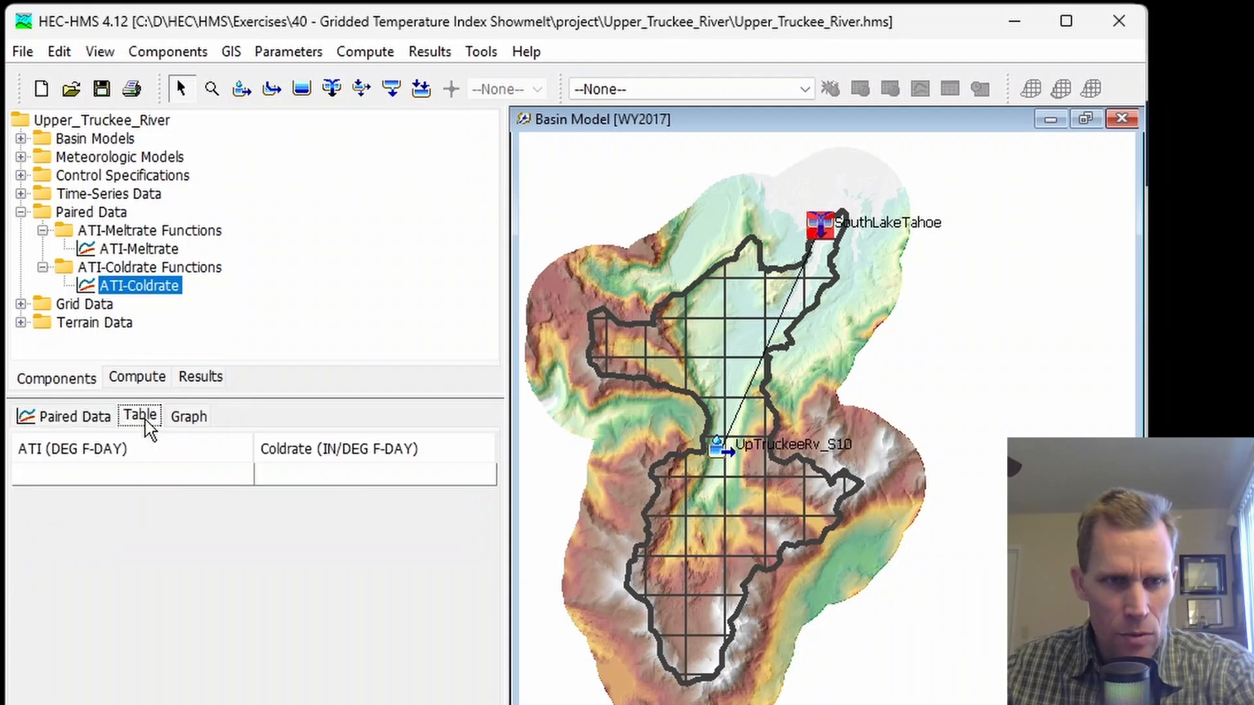
{"action": "left_click", "coordinate": [144, 482]}
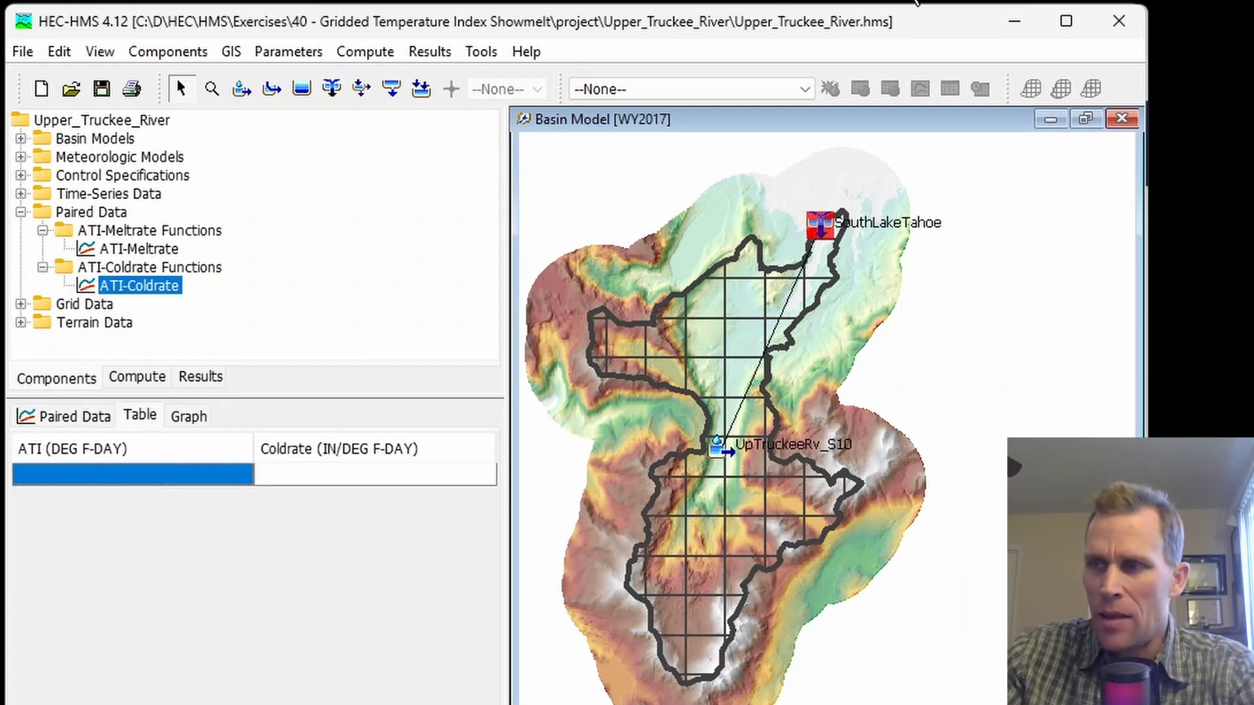
{"action": "type", "text": "0"}
{"action": "key", "text": "Return"}
{"action": "type", "text": "25"}
{"action": "key", "text": "Return"}
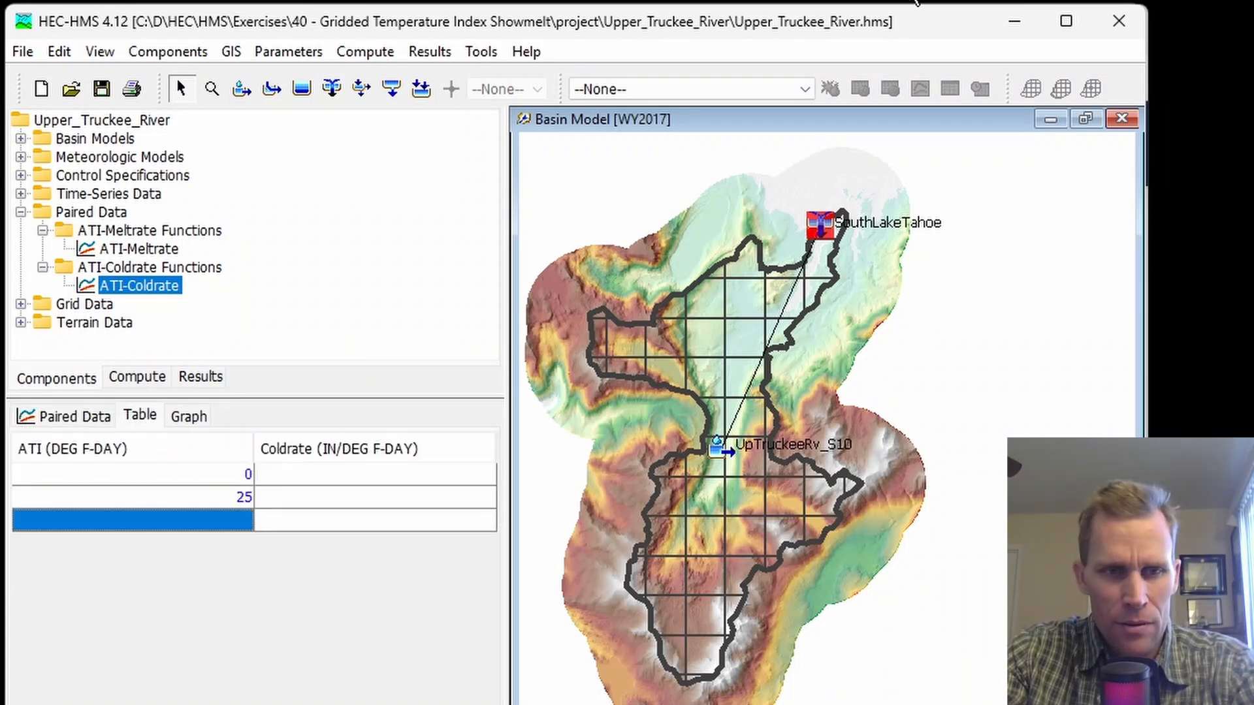
{"action": "type", "text": "9999"}
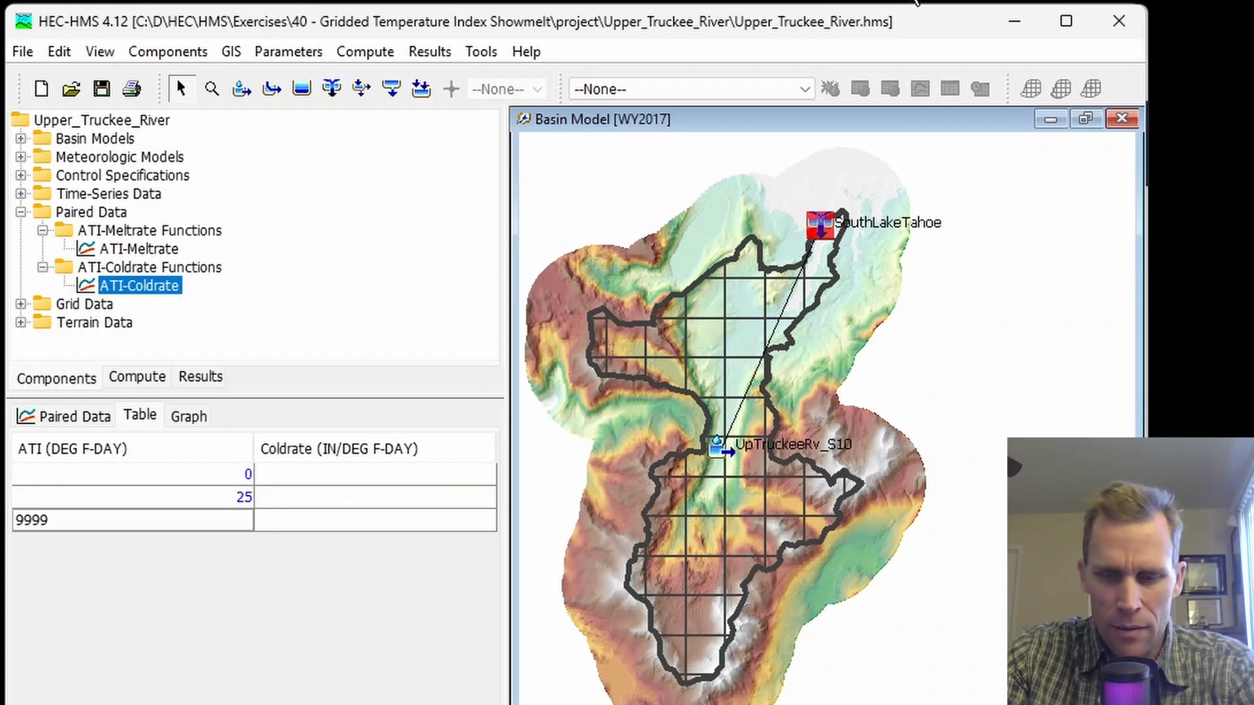
Enter coldrates of 0.01, 0.02 and 0.02 for the ATI values 0, 25 and 9999 in the ATI-Coldrate table and save the project
{"action": "key", "text": "Right"}
{"action": "key", "text": "Up"}
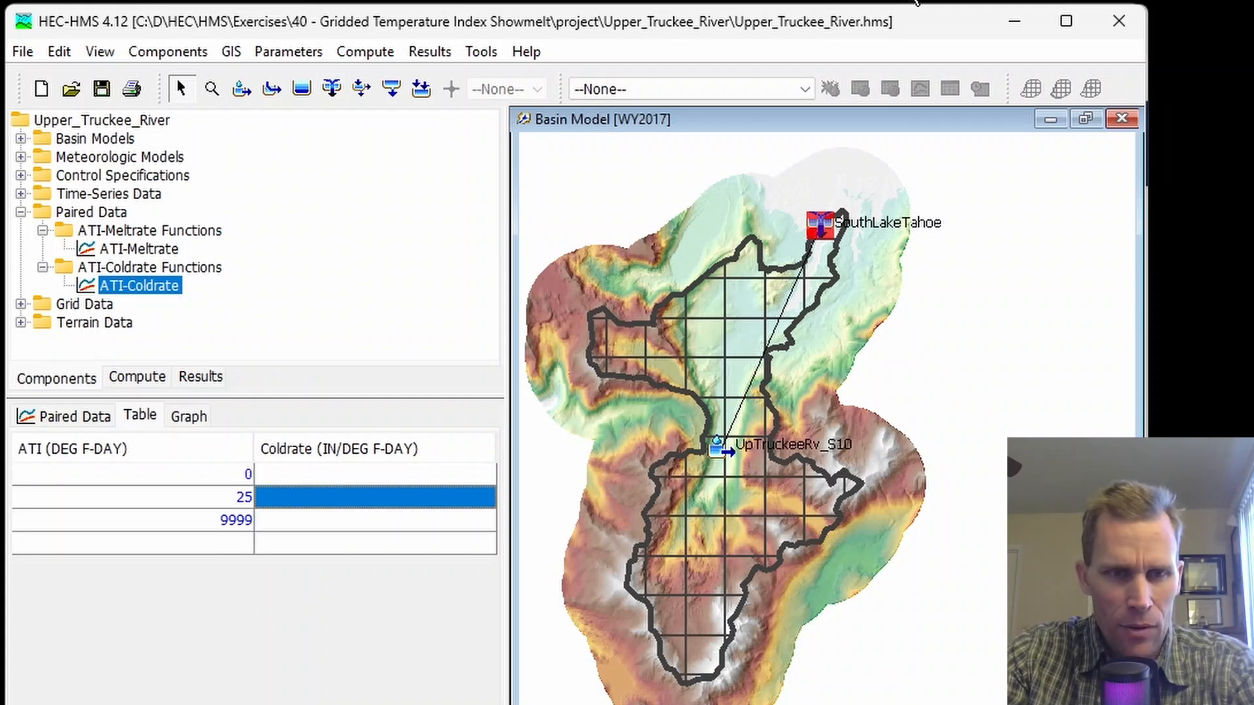
{"action": "key", "text": "Up"}
{"action": "type", "text": "0.01"}
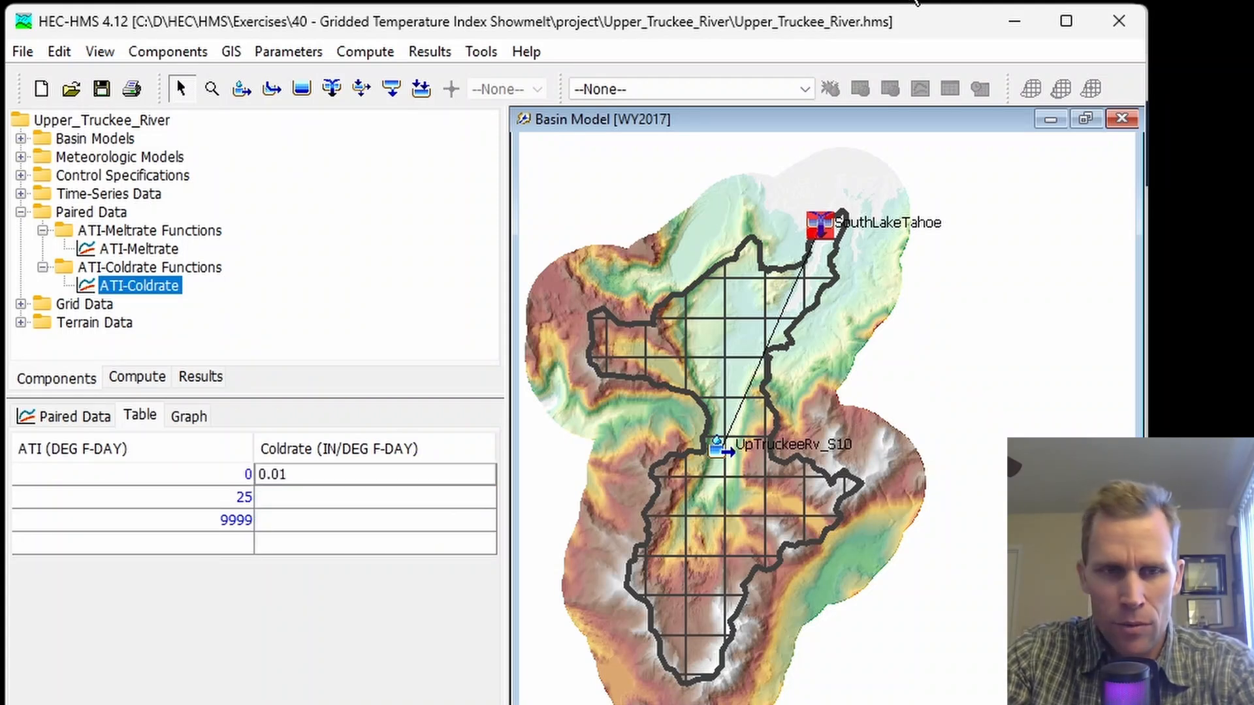
{"action": "key", "text": "Return"}
{"action": "type", "text": "0."}
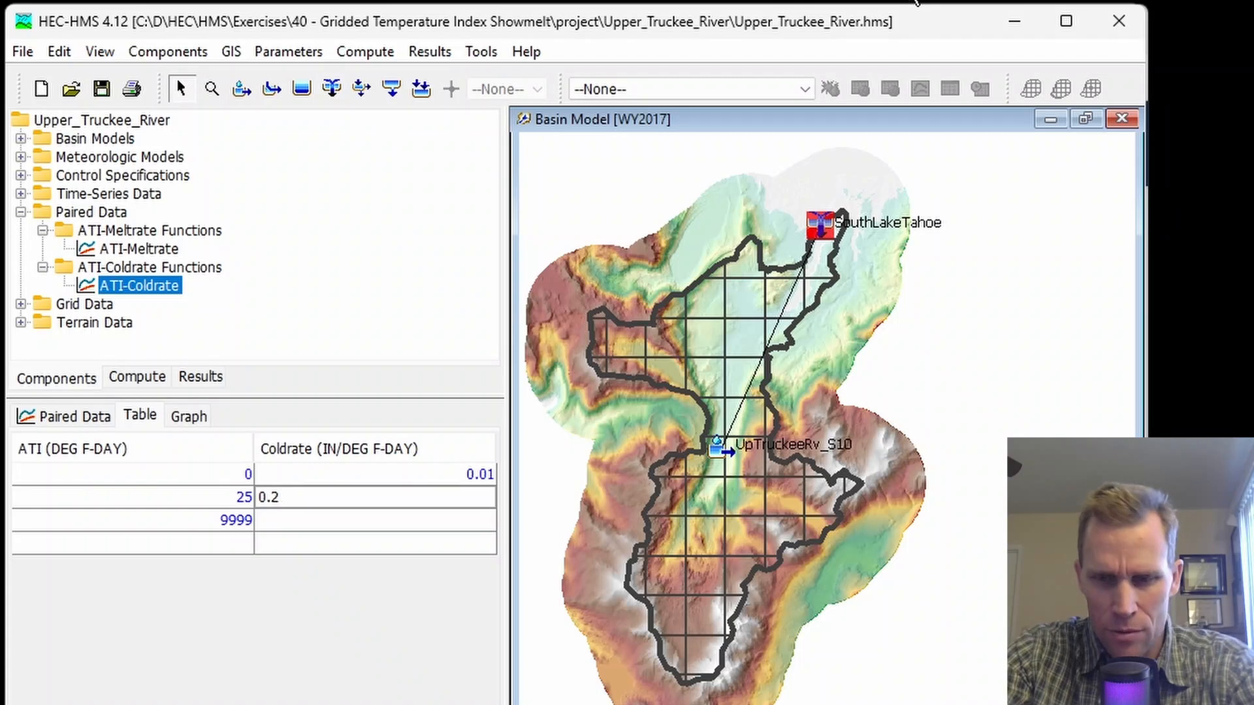
{"action": "type", "text": "02"}
{"action": "key", "text": "Return"}
{"action": "type", "text": "0"}
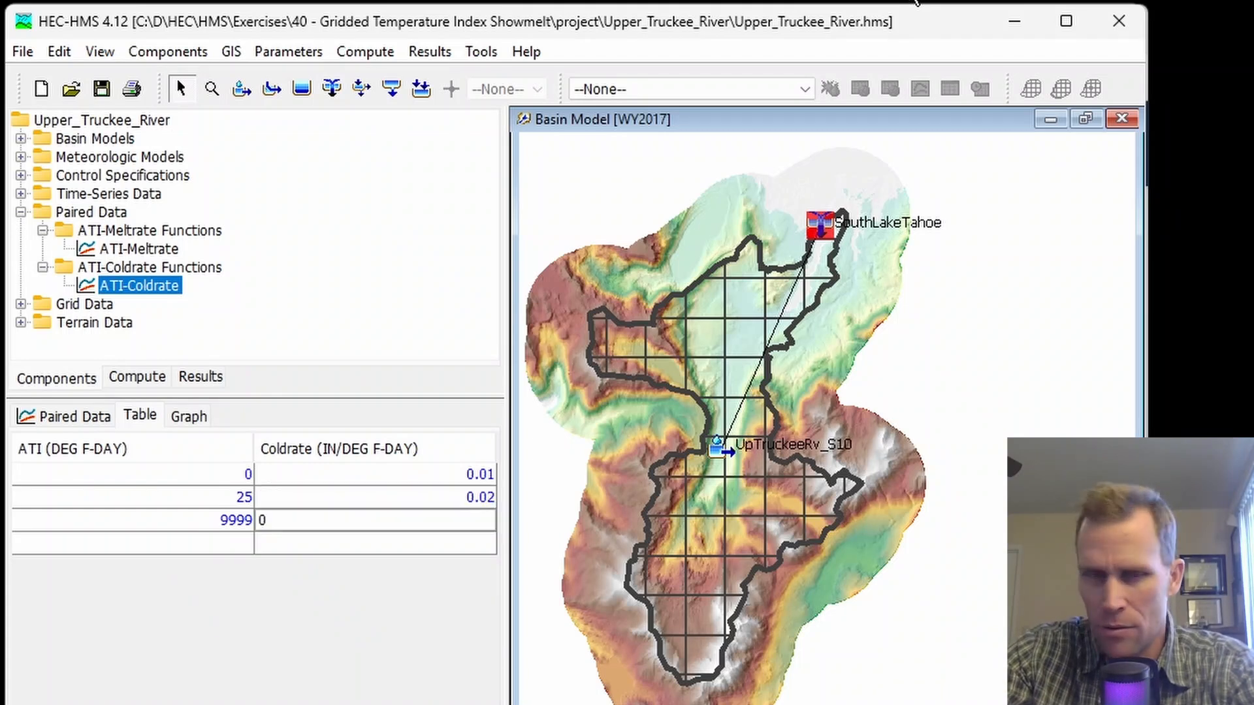
{"action": "key", "text": "Return"}
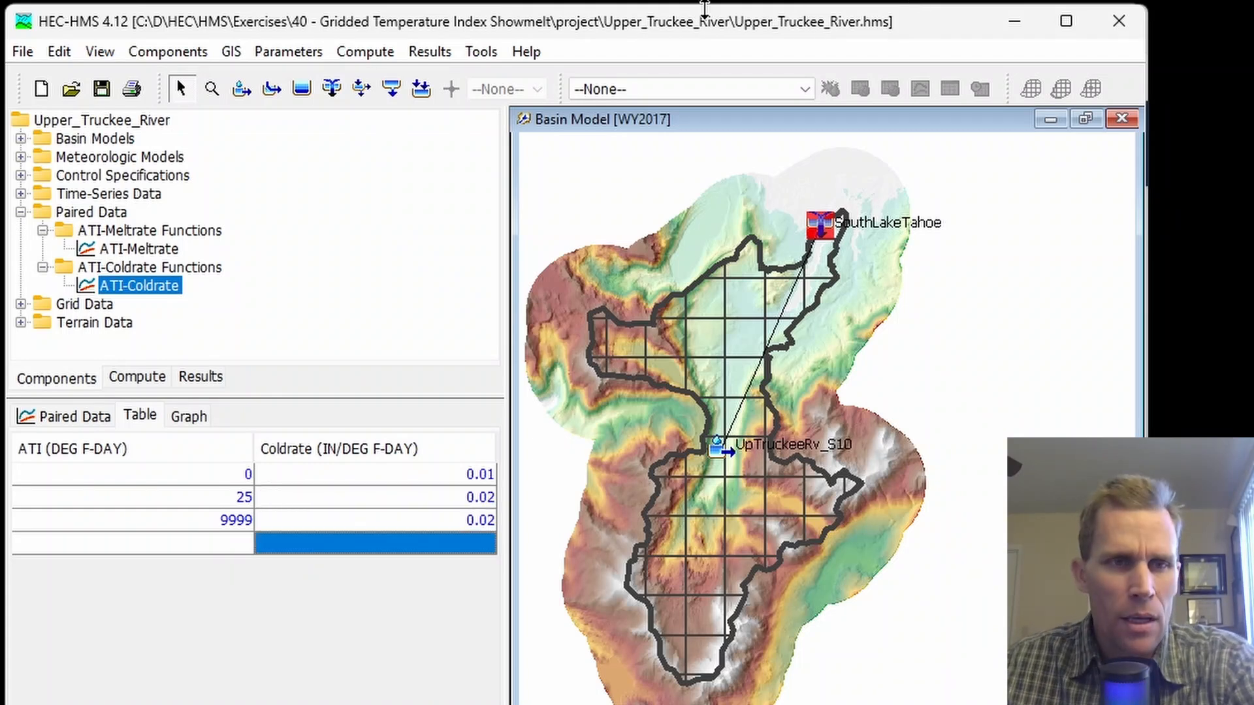
{"action": "left_click", "coordinate": [101, 89]}
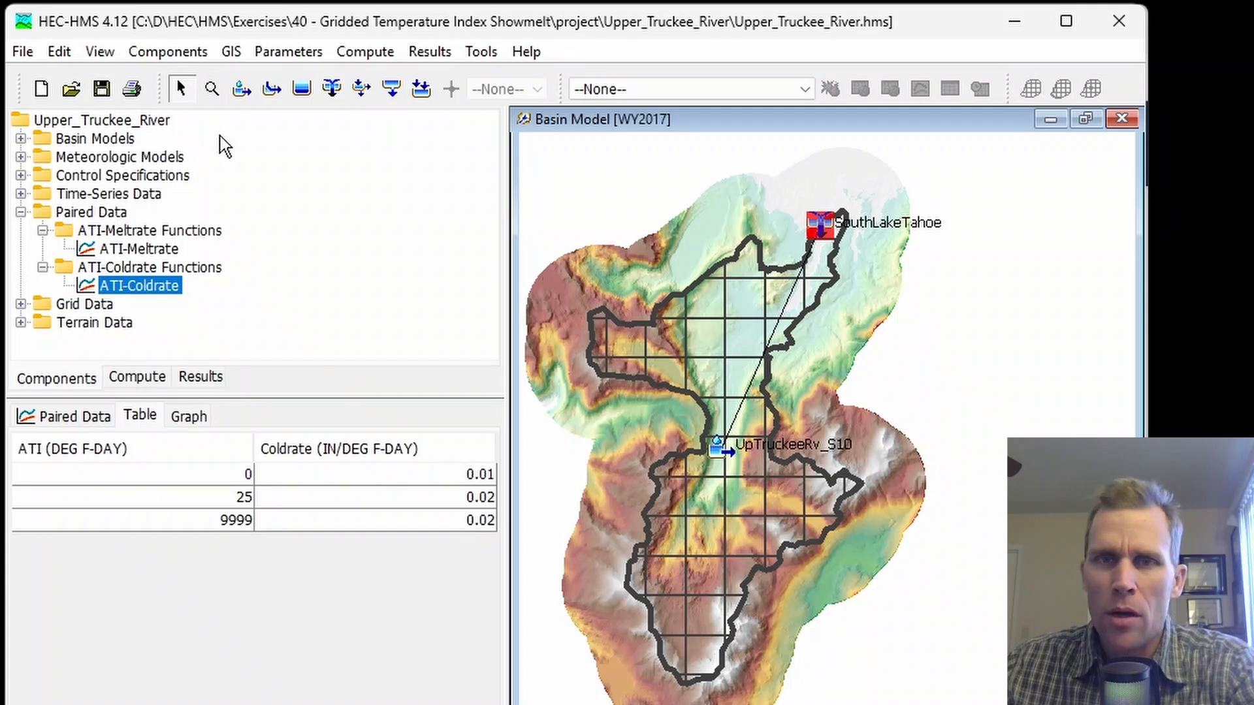
Switch to the browser guide and examine the instructions for parameterizing the Gridded Temperature Index snow method
{"action": "key", "text": "alt+Tab"}
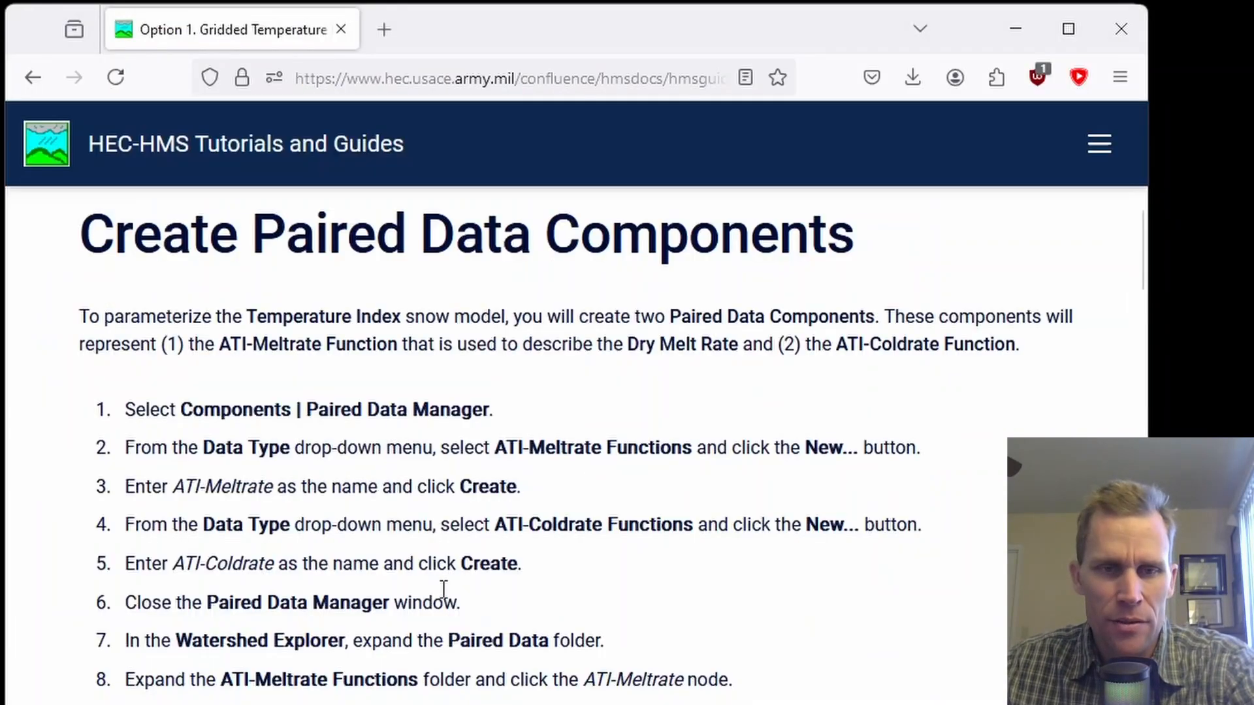
{"action": "scroll", "coordinate": [442, 587], "scroll_direction": "down", "scroll_amount": 12}
{"action": "scroll", "coordinate": [428, 523], "scroll_direction": "down", "scroll_amount": 5}
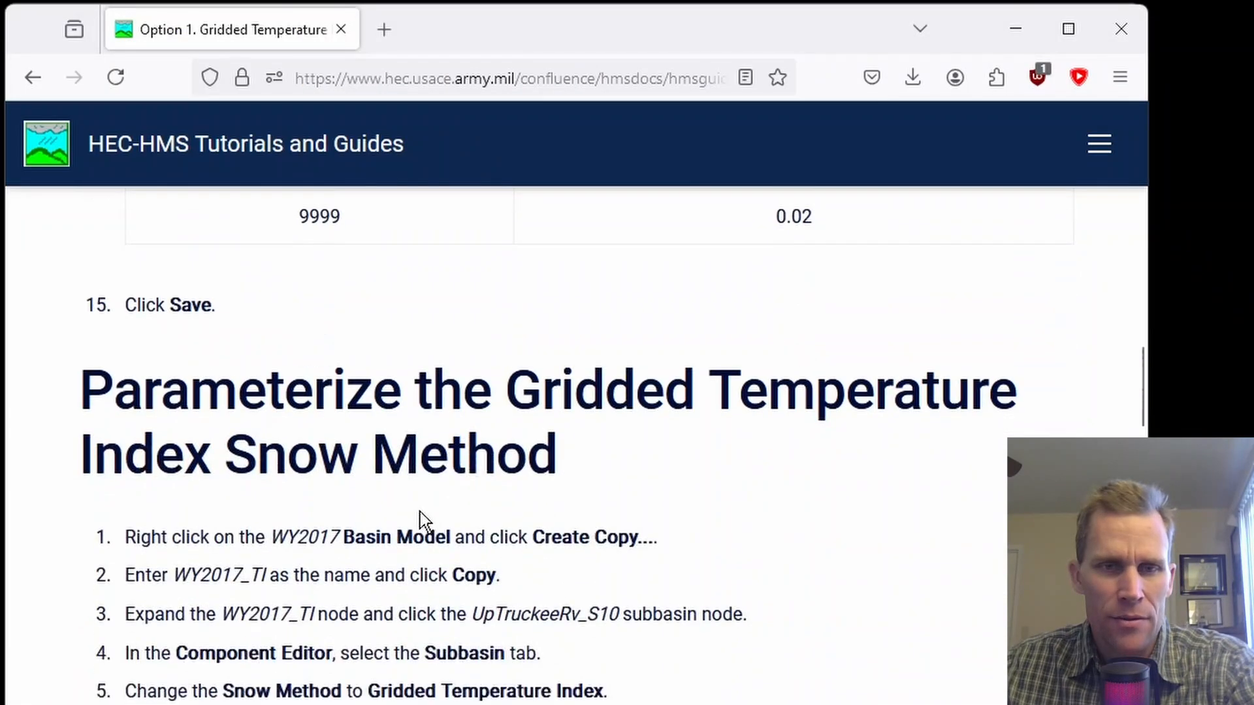
{"action": "middle_click", "coordinate": [51, 531]}
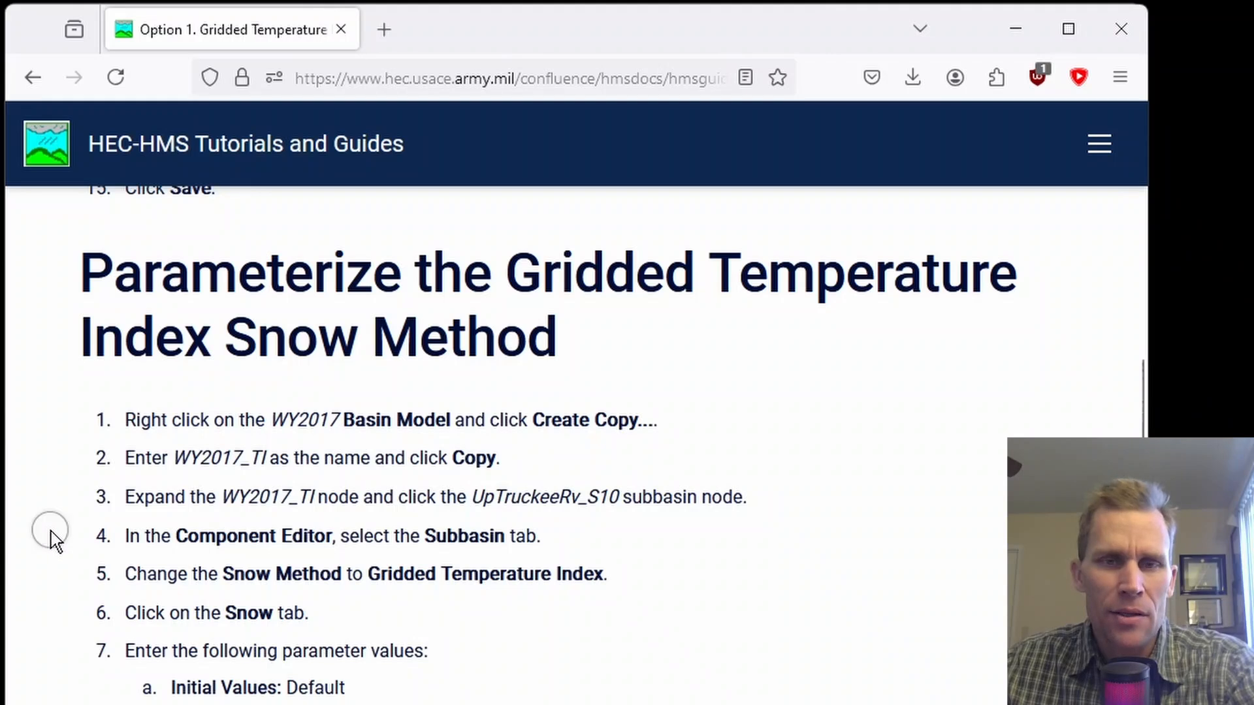
{"action": "middle_click", "coordinate": [40, 557]}
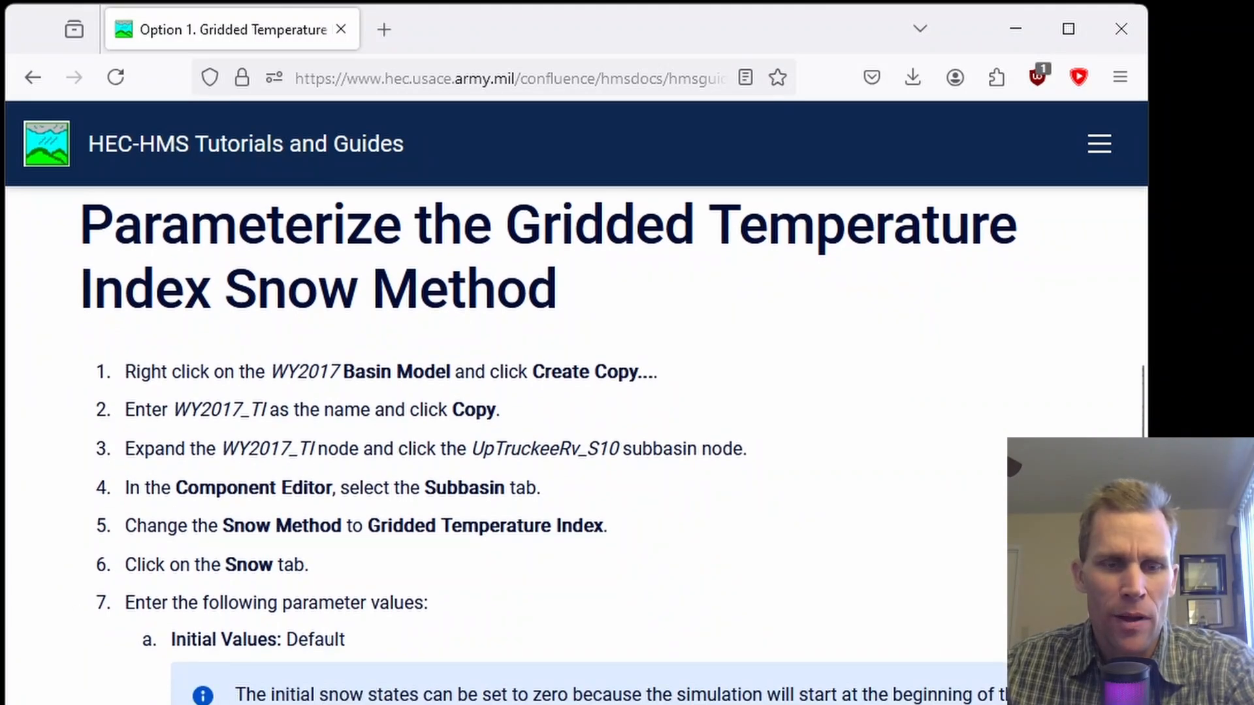
Switch to HEC-HMS and create a copy of the WY2017 basin model named WY2017_TI
{"action": "key", "text": "alt+Tab"}
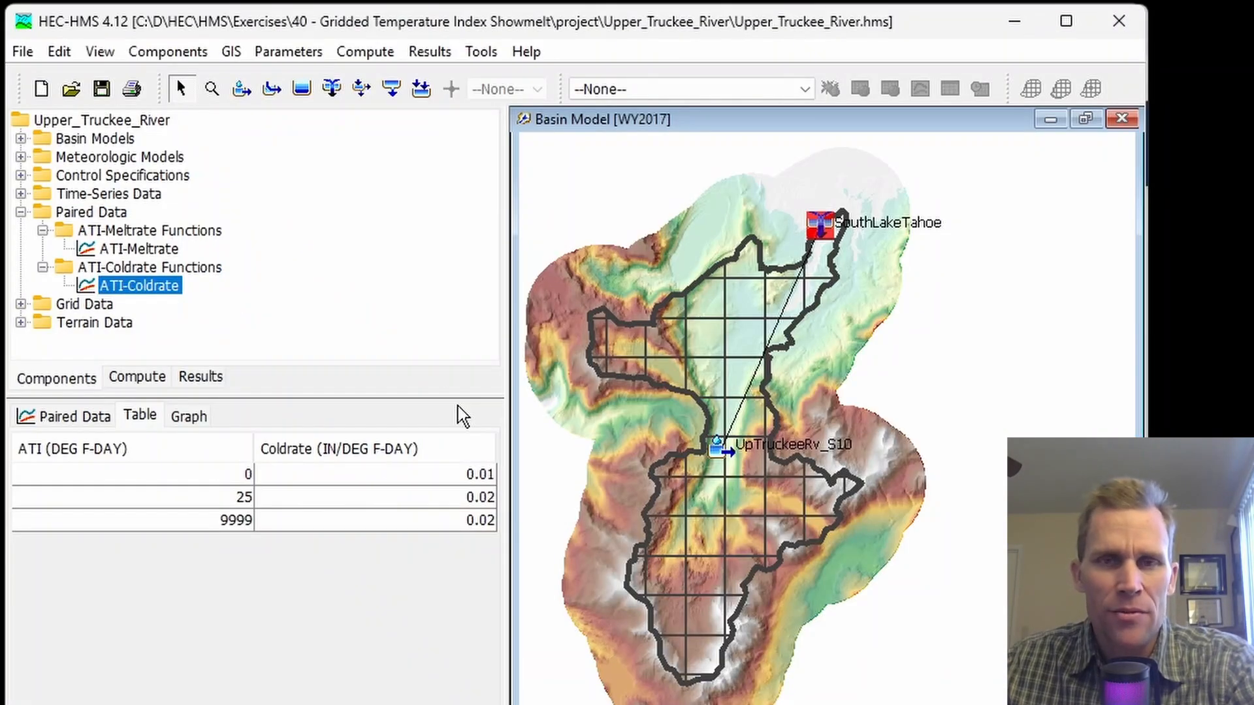
{"action": "left_click", "coordinate": [21, 139]}
{"action": "left_click", "coordinate": [94, 159]}
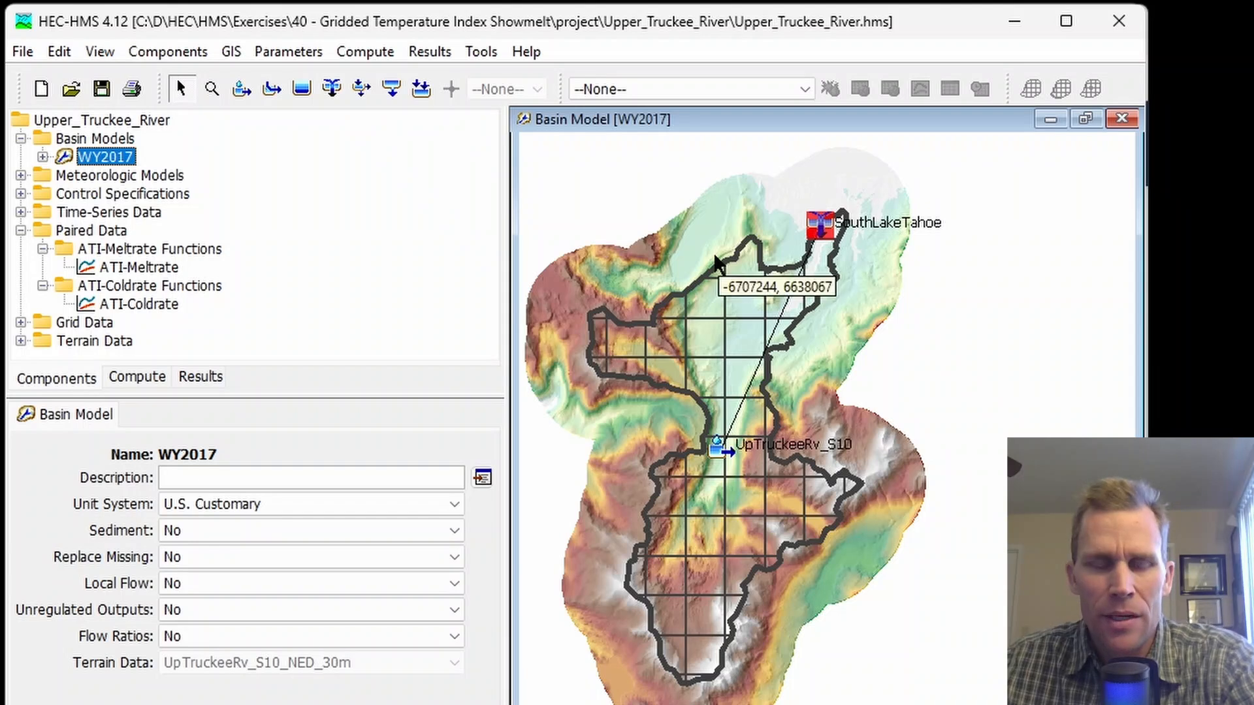
{"action": "right_click", "coordinate": [114, 162]}
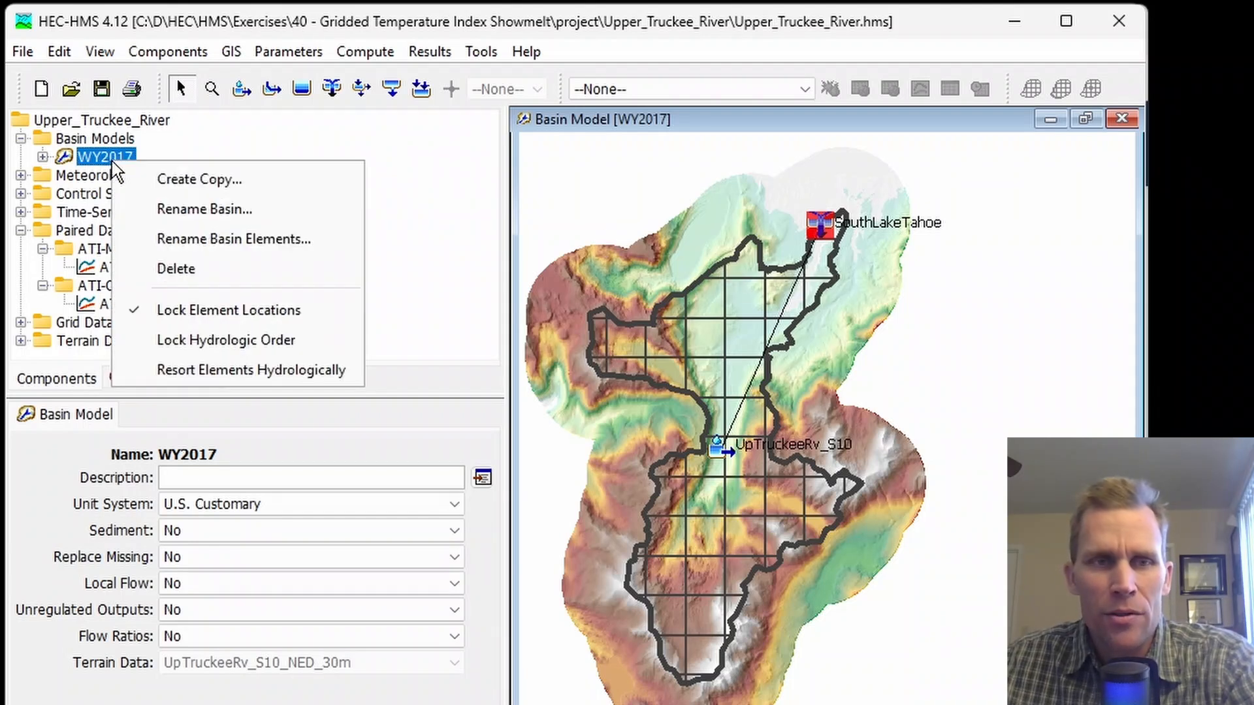
{"action": "left_click", "coordinate": [155, 180]}
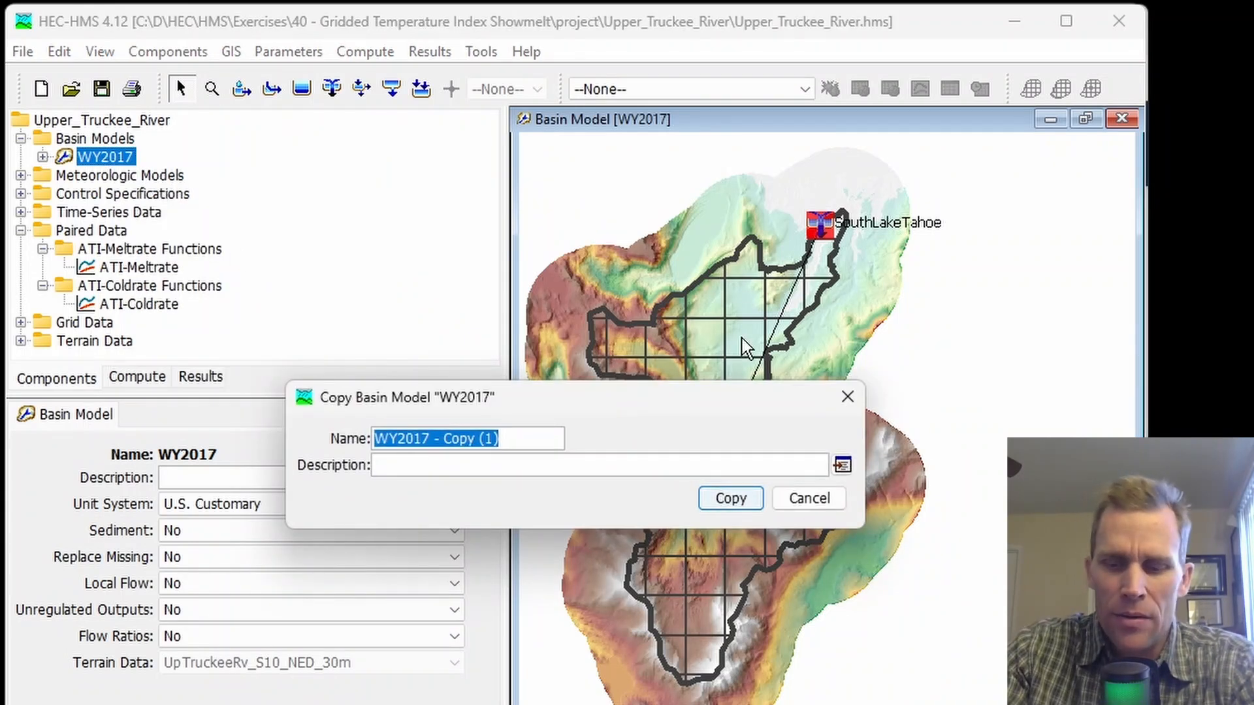
{"action": "key", "text": "End"}
{"action": "key", "text": "shift+Left"}
{"action": "key", "text": "shift+Left"}
{"action": "key", "text": "shift+Left"}
{"action": "key", "text": "shift+Left"}
{"action": "key", "text": "shift+Left"}
{"action": "key", "text": "shift+Left"}
{"action": "key", "text": "shift+Left"}
{"action": "key", "text": "shift+Left"}
{"action": "key", "text": "shift+Left"}
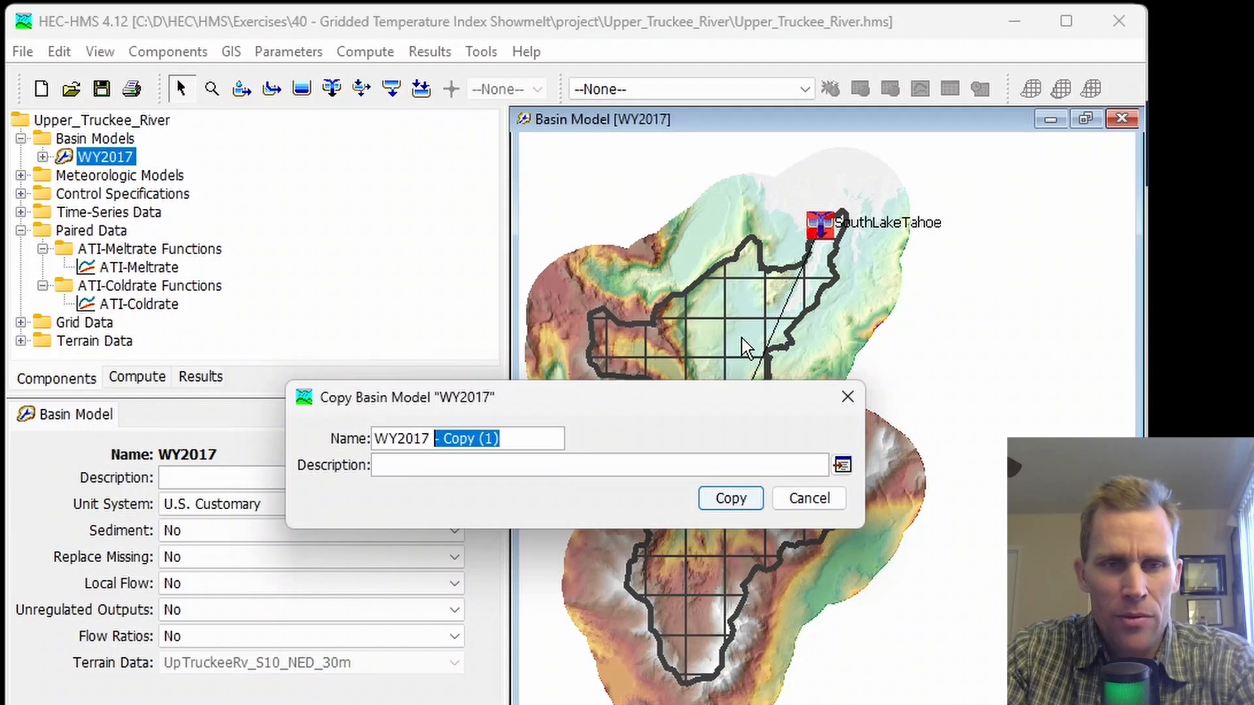
{"action": "key", "text": "BackSpace"}
{"action": "key", "text": "BackSpace"}
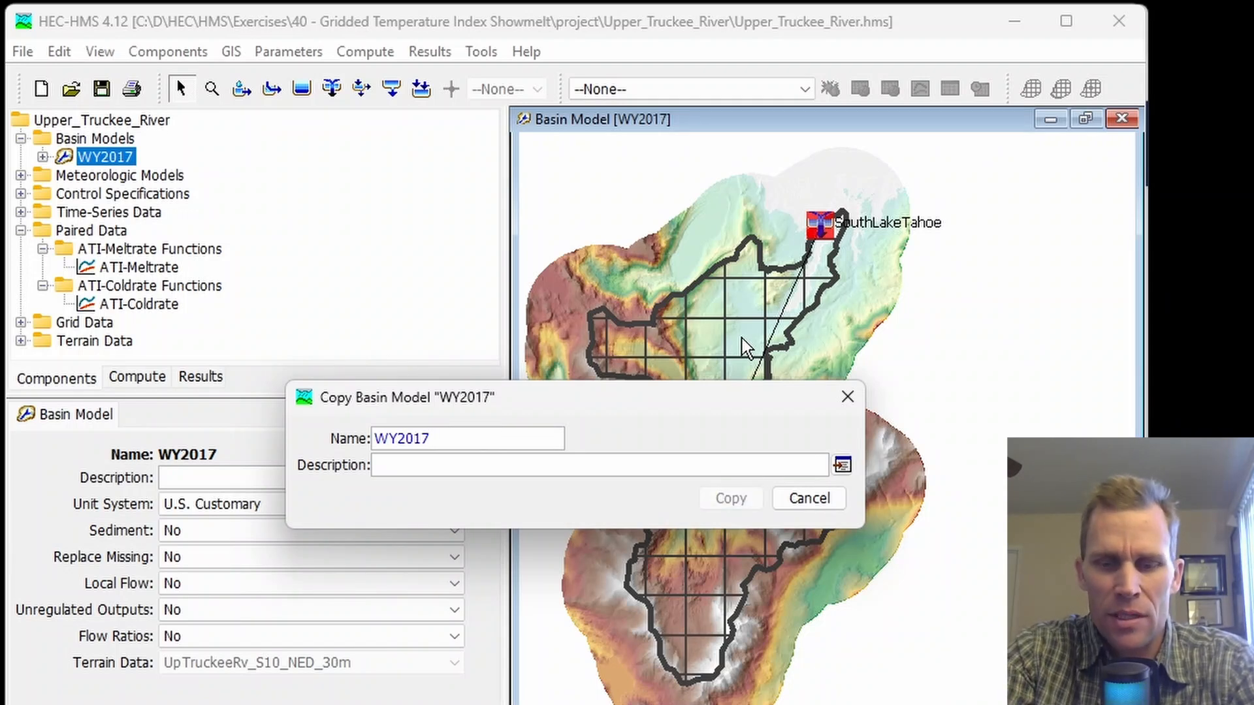
{"action": "type", "text": "_"}
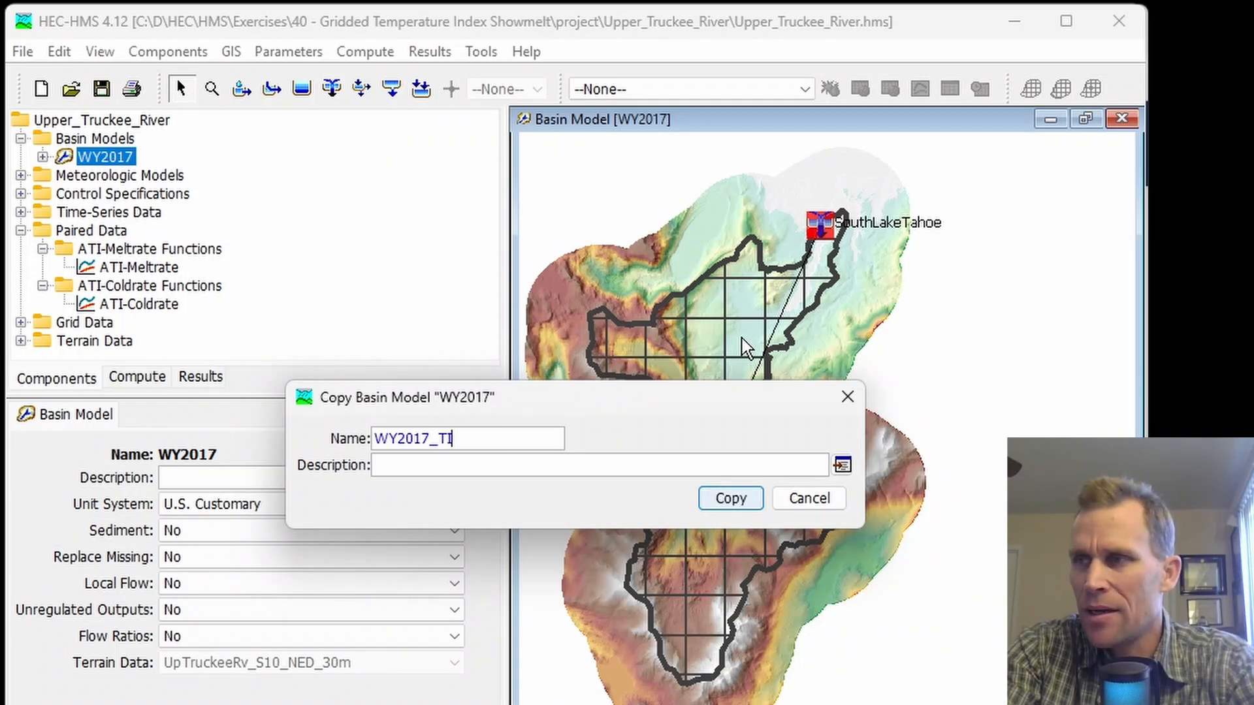
{"action": "type", "text": "TI"}
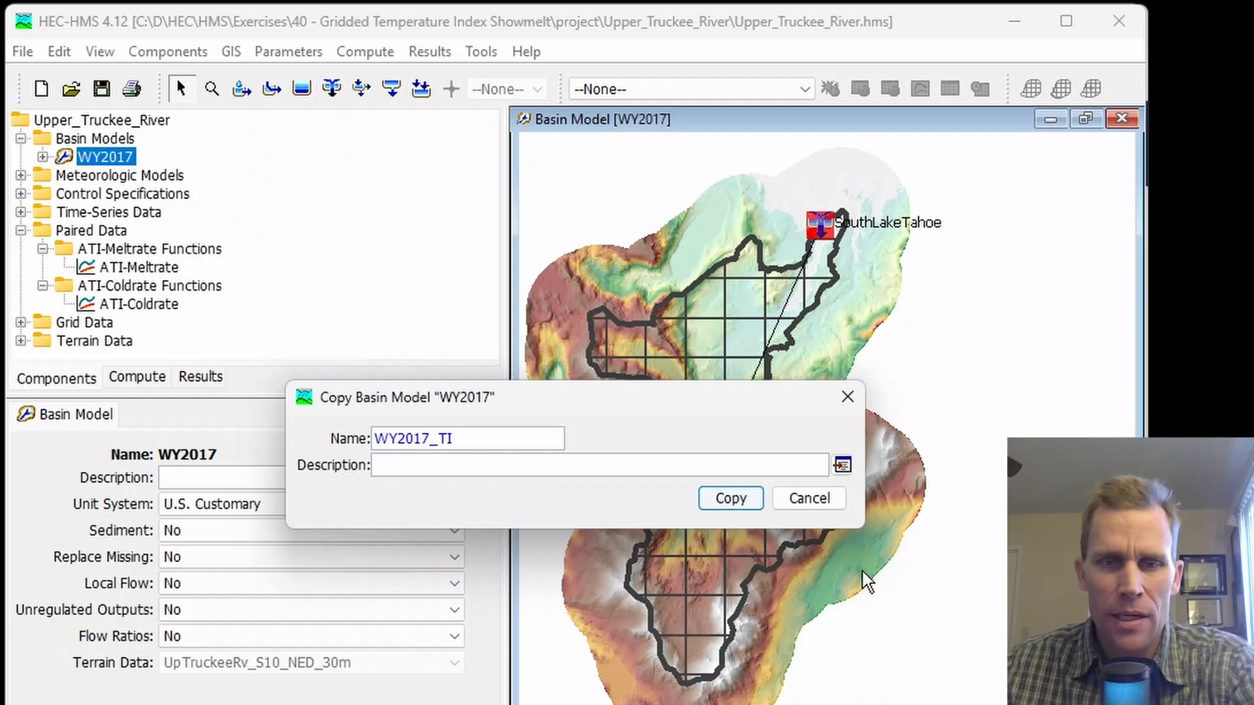
{"action": "left_click", "coordinate": [728, 499]}
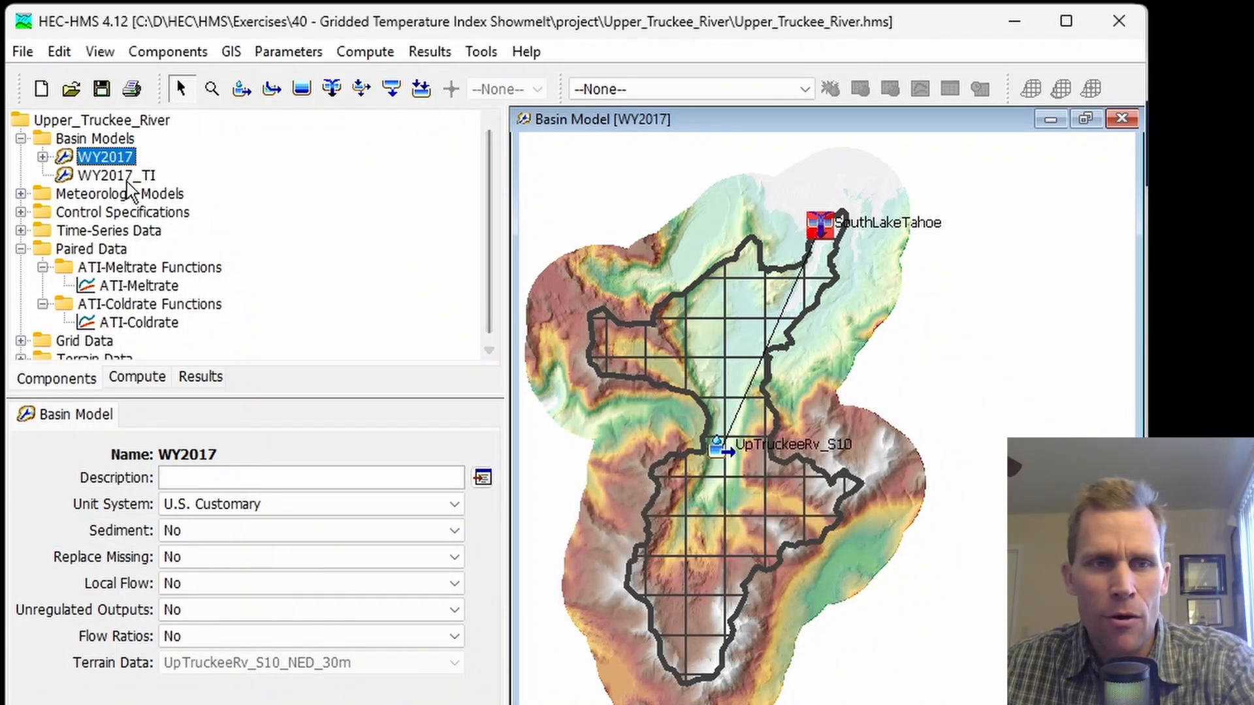
Open the WY2017_TI basin model with its elements listed and maximize its map window
{"action": "double_click", "coordinate": [154, 174]}
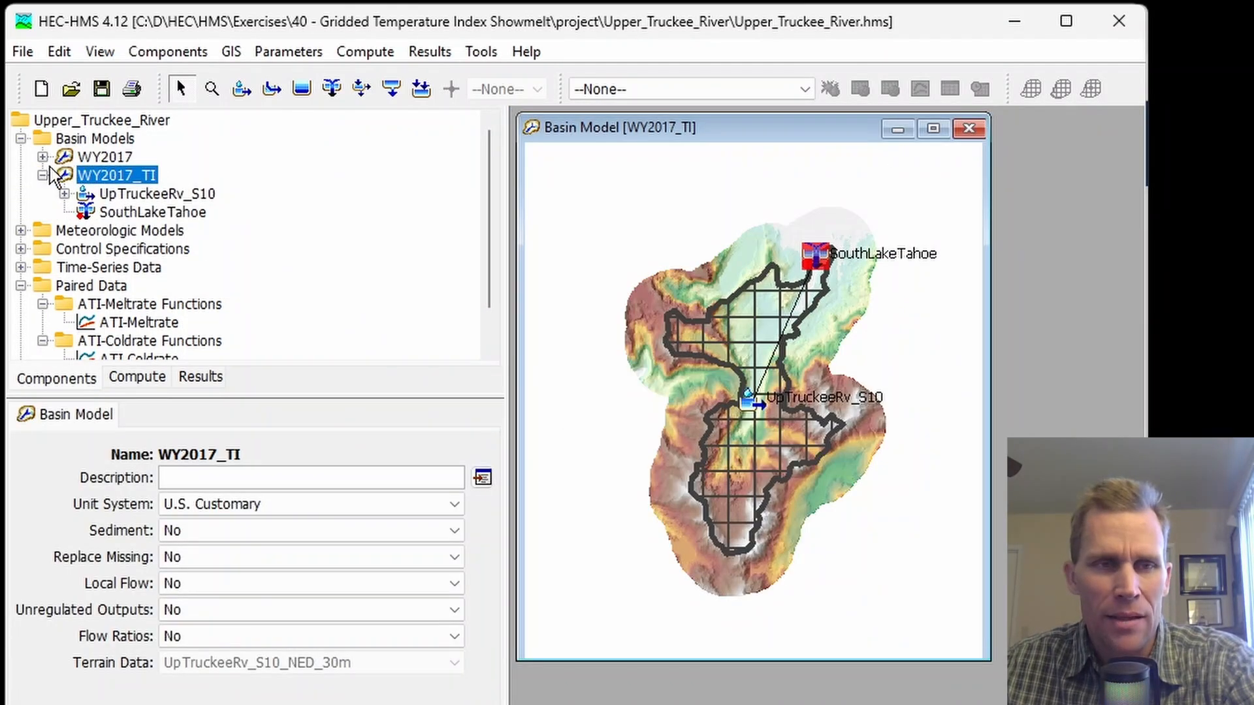
{"action": "left_click", "coordinate": [135, 195]}
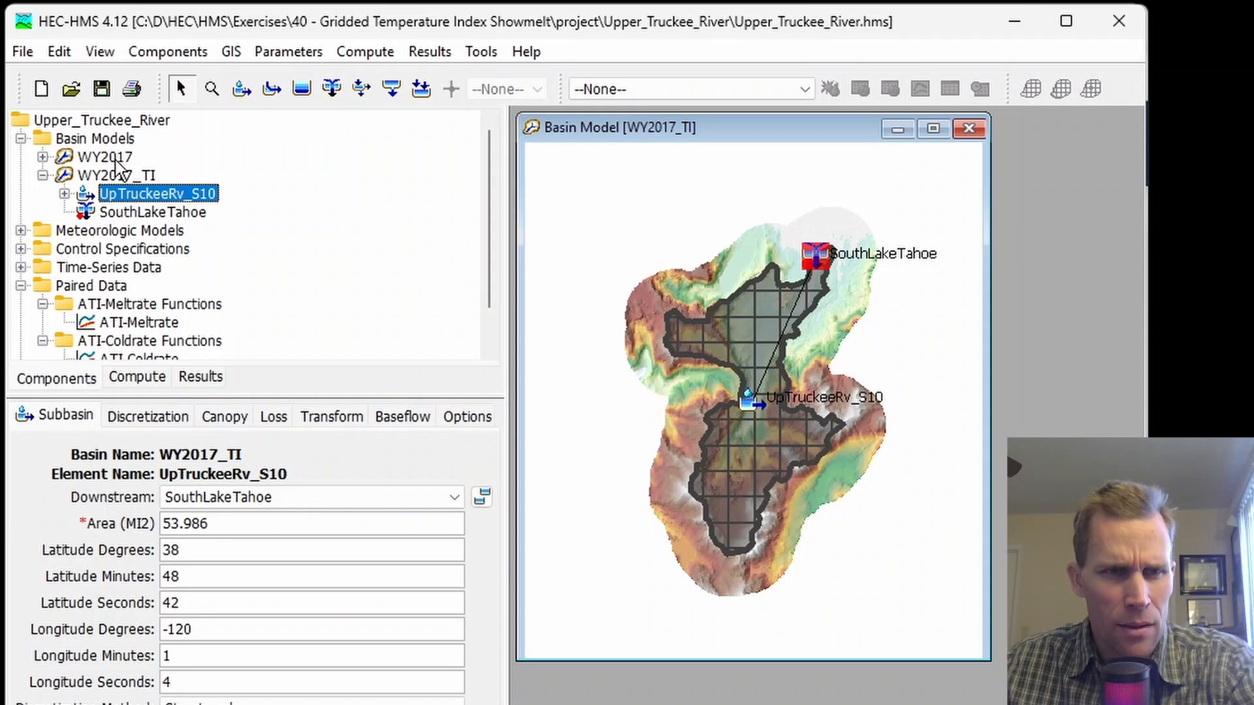
{"action": "left_click", "coordinate": [118, 175]}
{"action": "scroll", "coordinate": [768, 297], "scroll_direction": "up", "scroll_amount": 2}
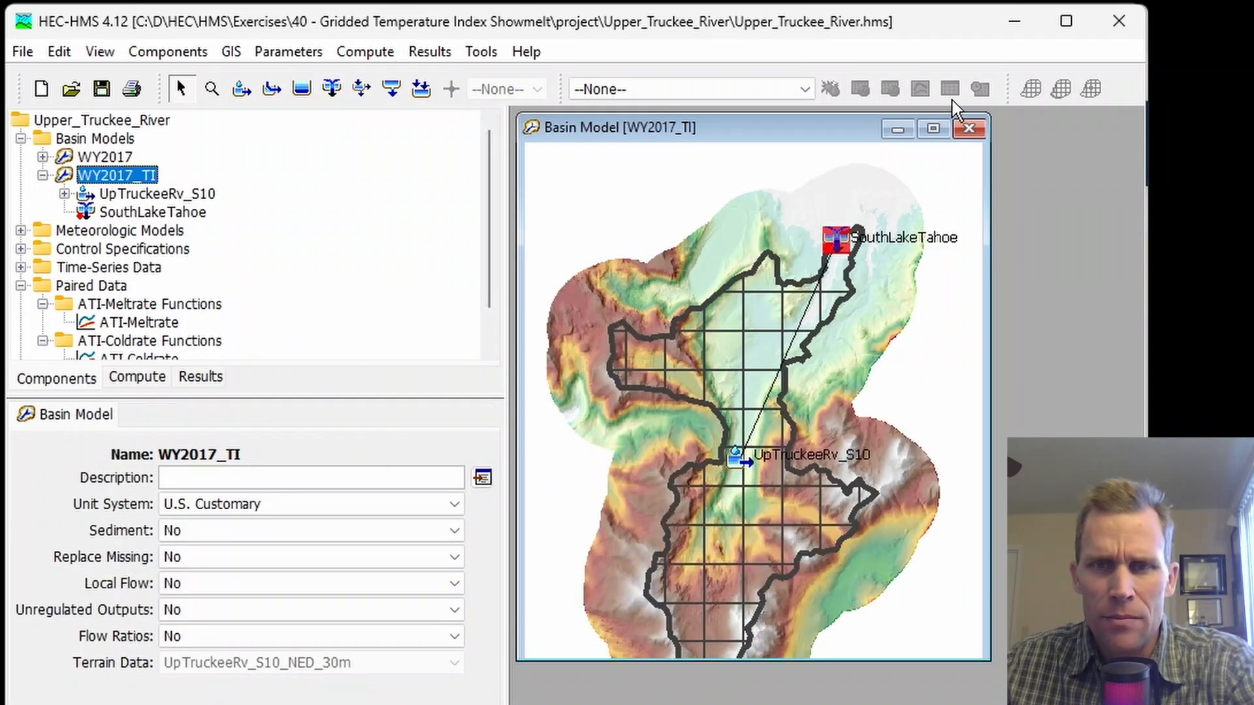
{"action": "left_click", "coordinate": [933, 128]}
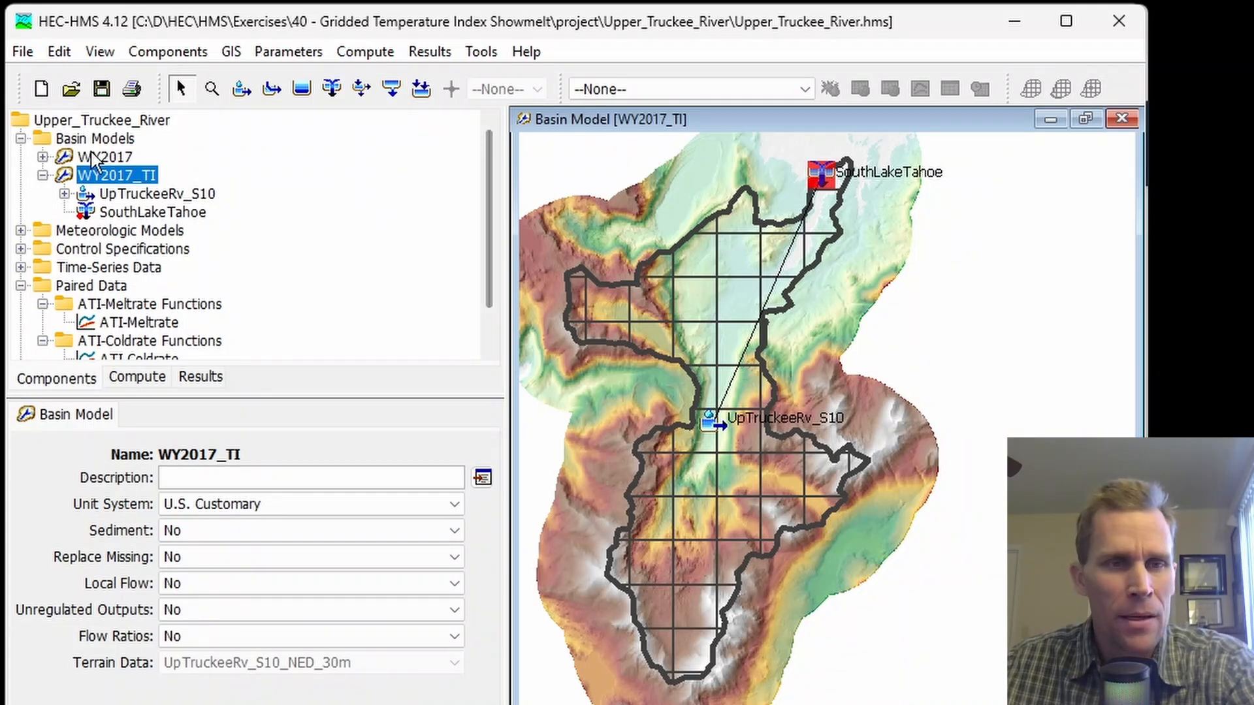
Set the snow method of subbasin UpTruckeeRv_S10 in WY2017_TI to Gridded Temperature Index and open its snow parameters
{"action": "left_click", "coordinate": [138, 195]}
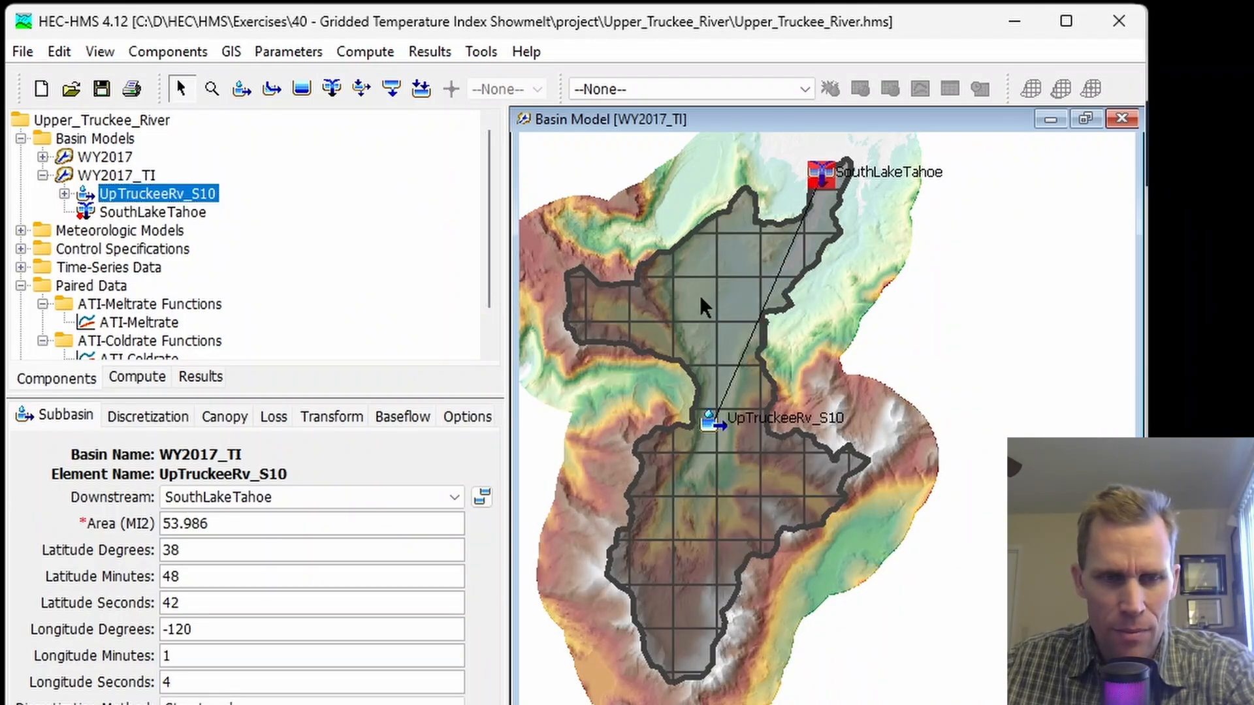
{"action": "left_click", "coordinate": [63, 418]}
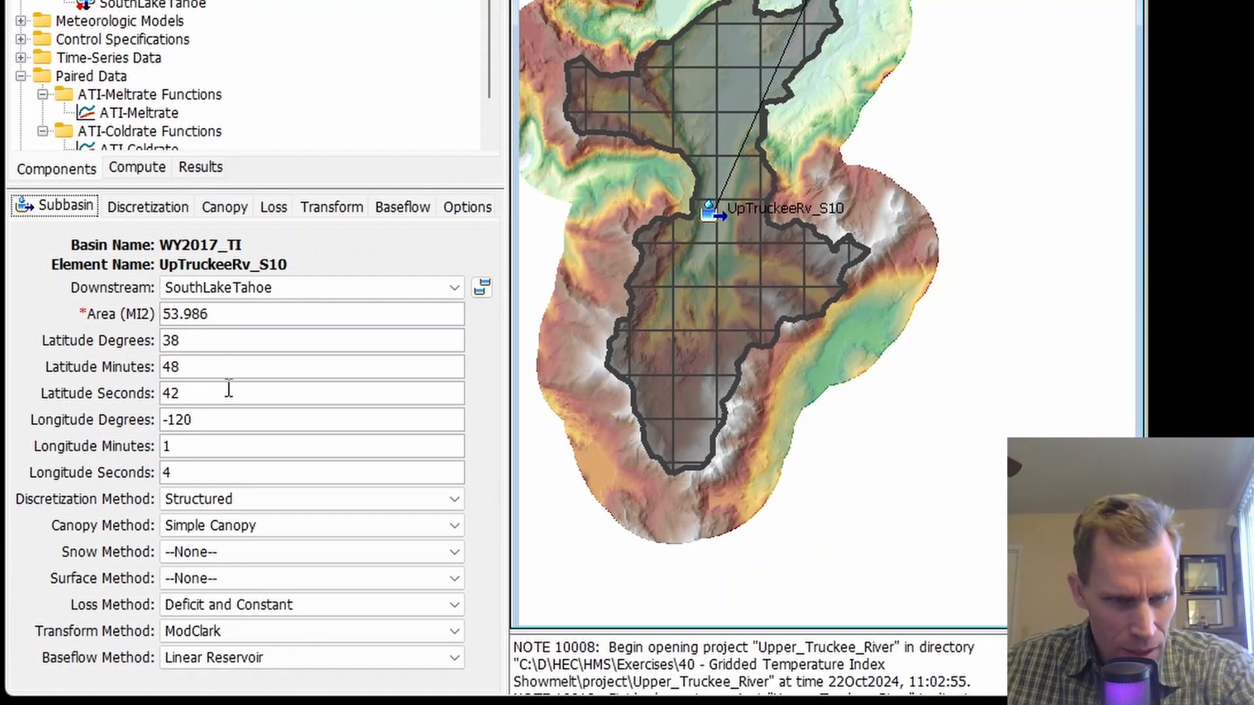
{"action": "left_click", "coordinate": [232, 553]}
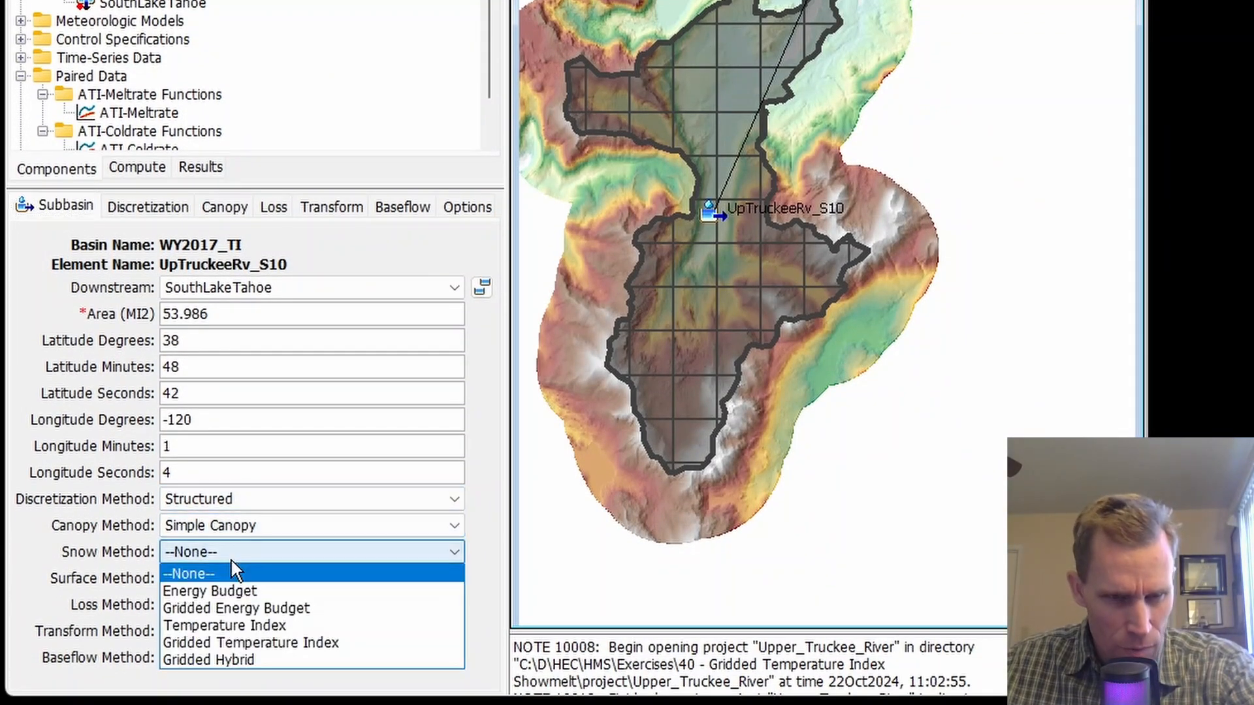
{"action": "left_click", "coordinate": [276, 644]}
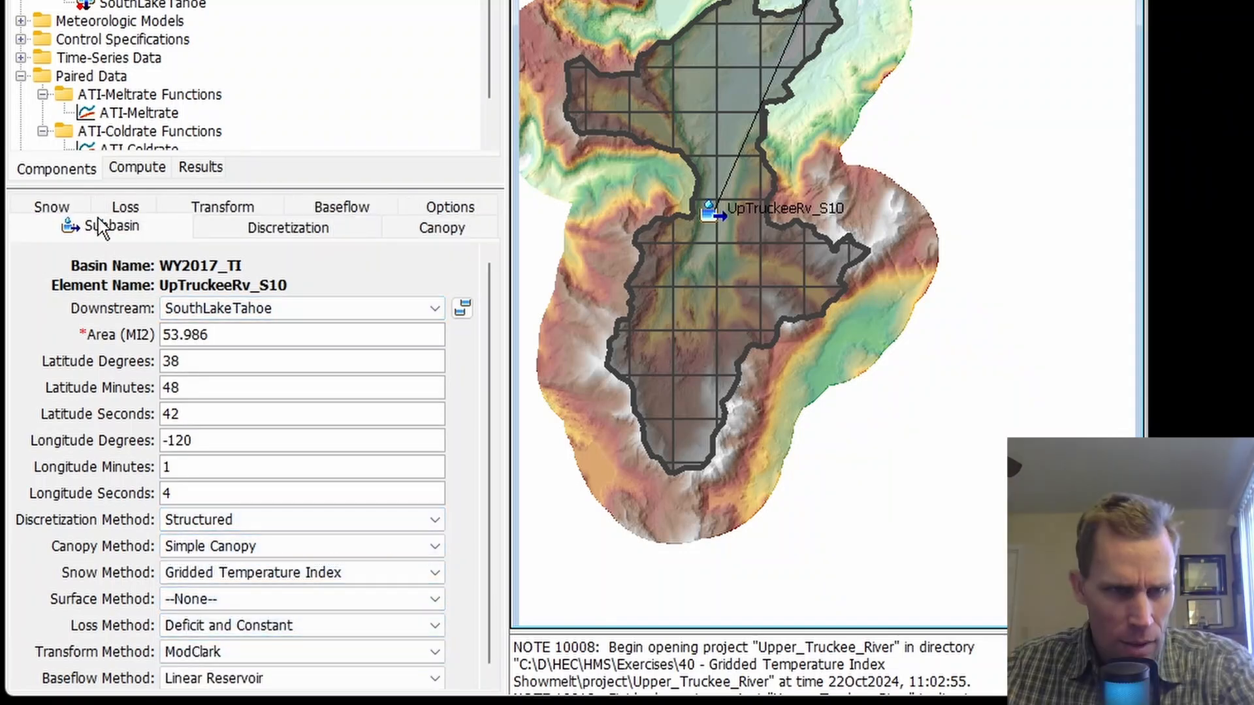
{"action": "left_click", "coordinate": [51, 208]}
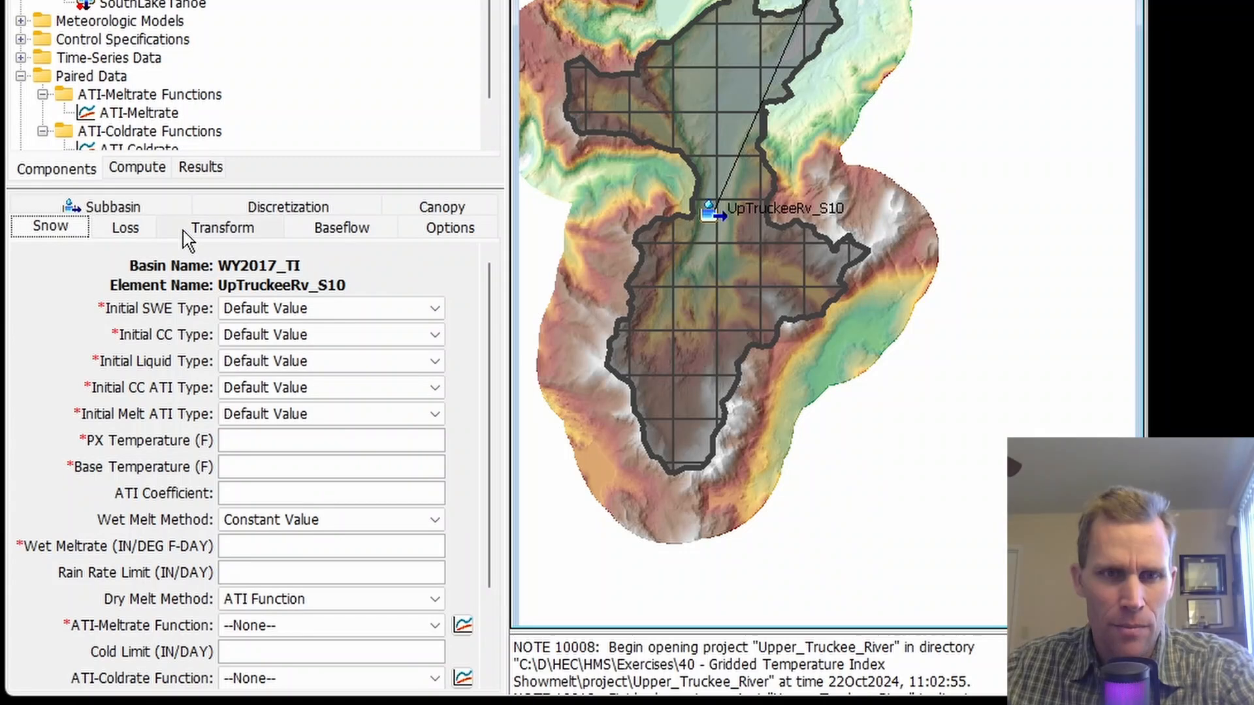
Set the subbasin's PX temperature and base temperature to 32 F and its ATI coefficient to 0.98
{"action": "scroll", "coordinate": [210, 490], "scroll_direction": "down", "scroll_amount": 1}
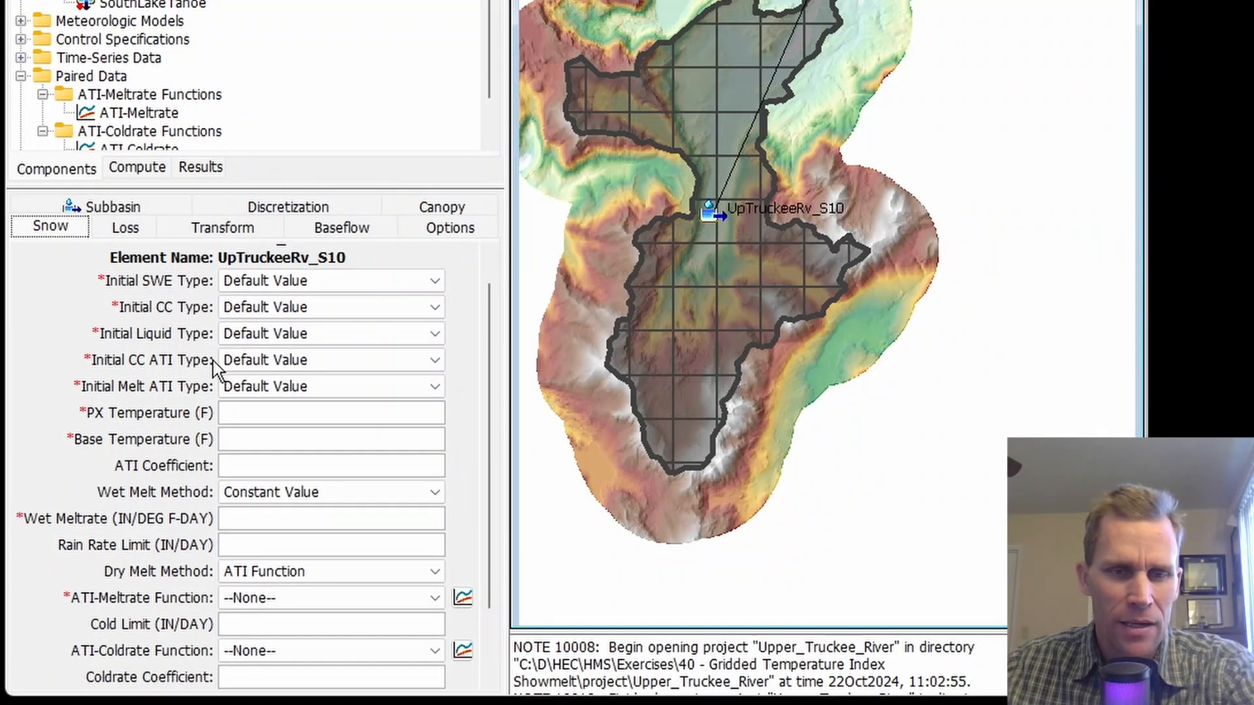
{"action": "scroll", "coordinate": [173, 400], "scroll_direction": "up", "scroll_amount": 1}
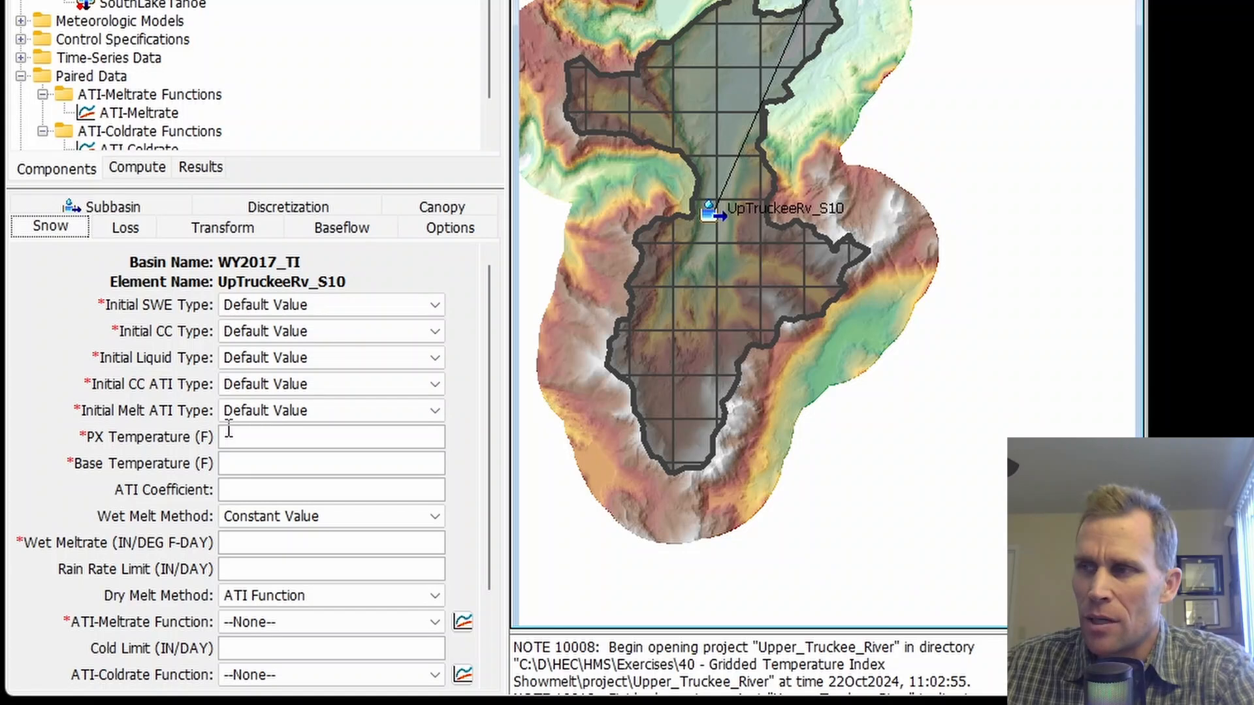
{"action": "scroll", "coordinate": [229, 429], "scroll_direction": "down", "scroll_amount": 3}
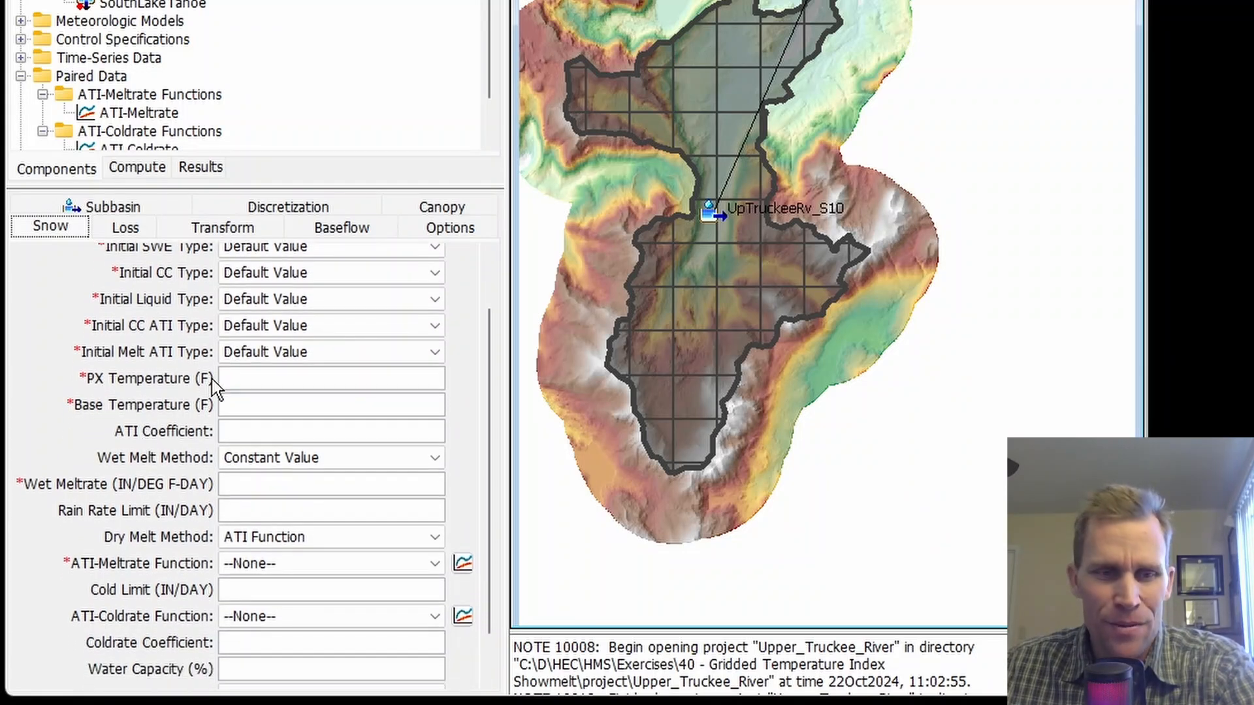
{"action": "left_click", "coordinate": [252, 380]}
{"action": "type", "text": "32"}
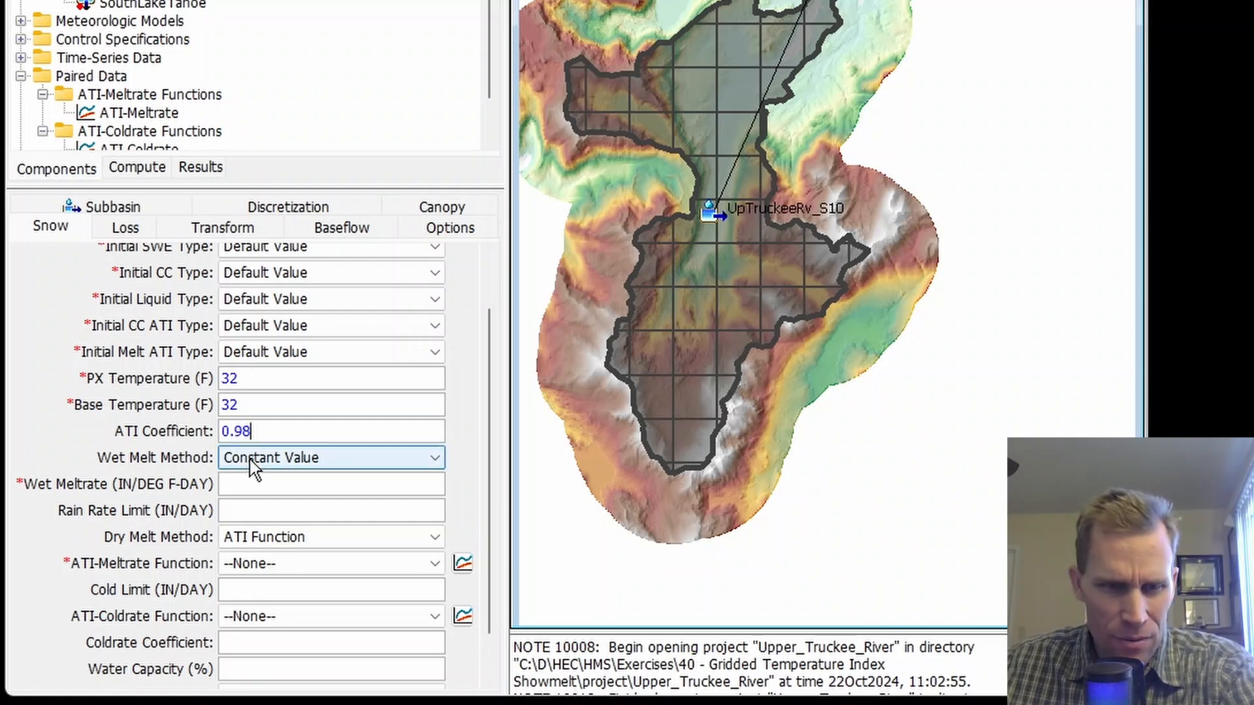
Set the wet meltrate to 0.1 IN/DEG F-DAY and the rain rate limit to 0.1 IN/DAY
{"action": "left_click", "coordinate": [265, 477]}
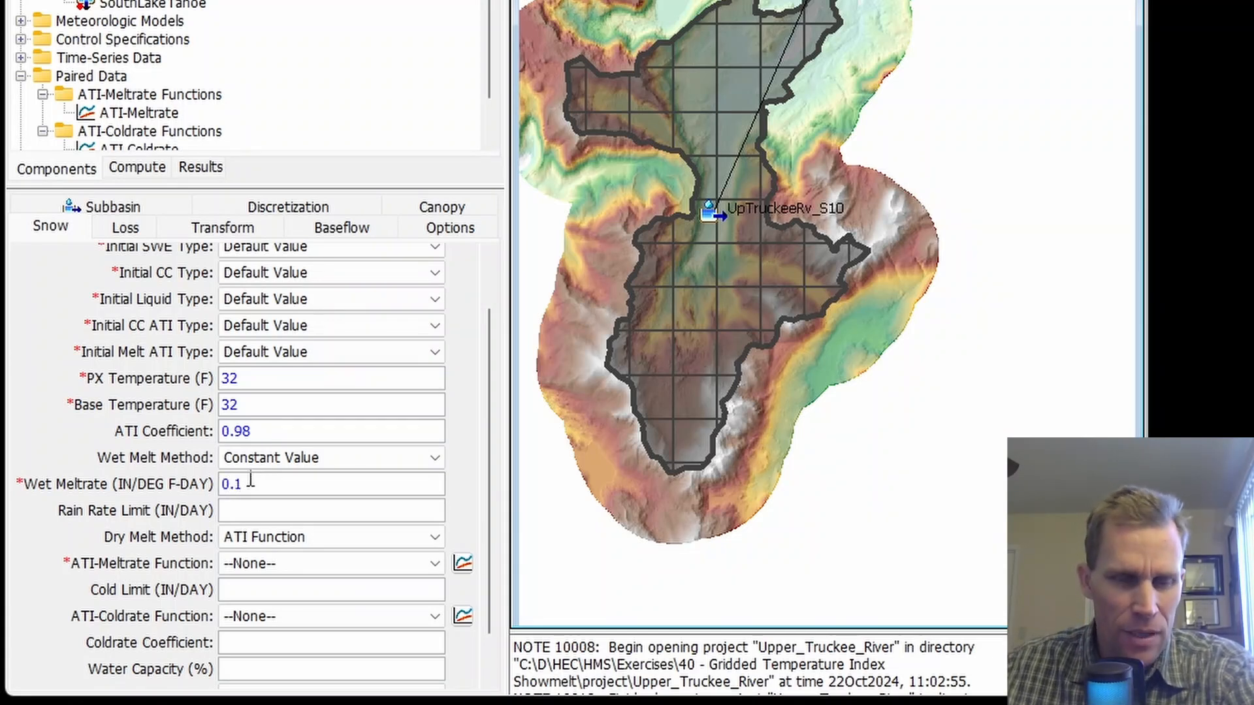
{"action": "scroll", "coordinate": [246, 491], "scroll_direction": "down", "scroll_amount": 1}
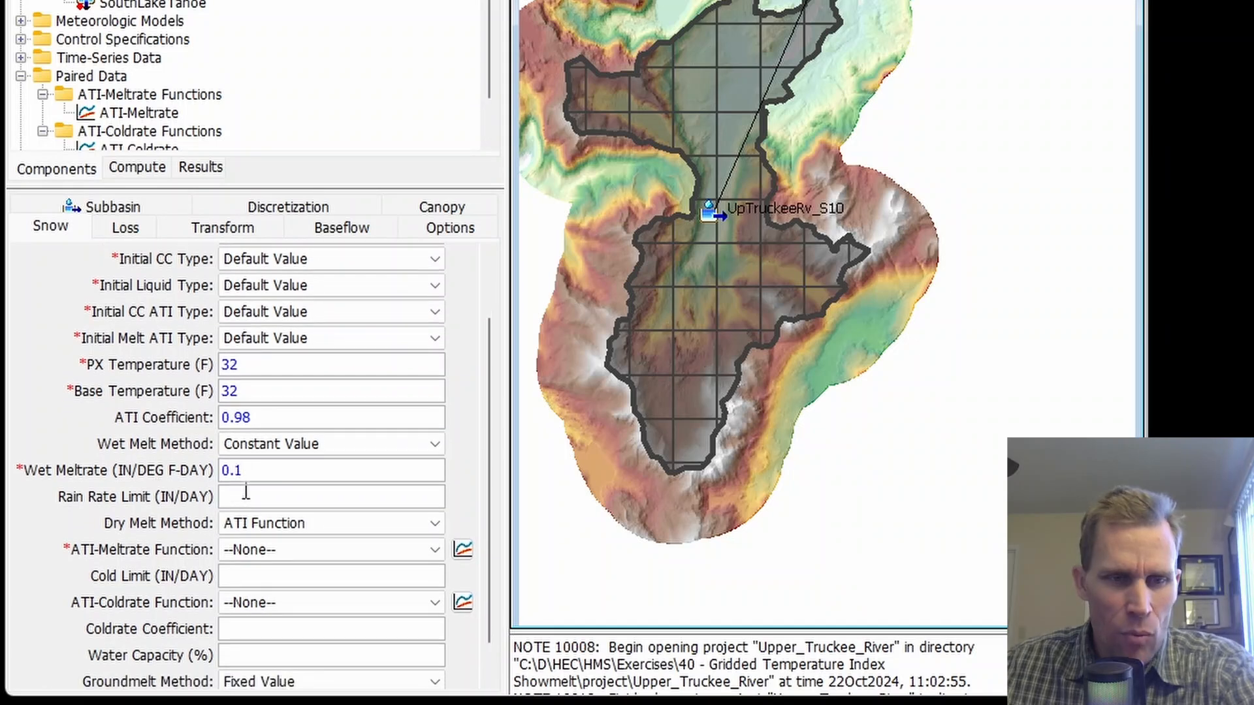
{"action": "left_click", "coordinate": [261, 496]}
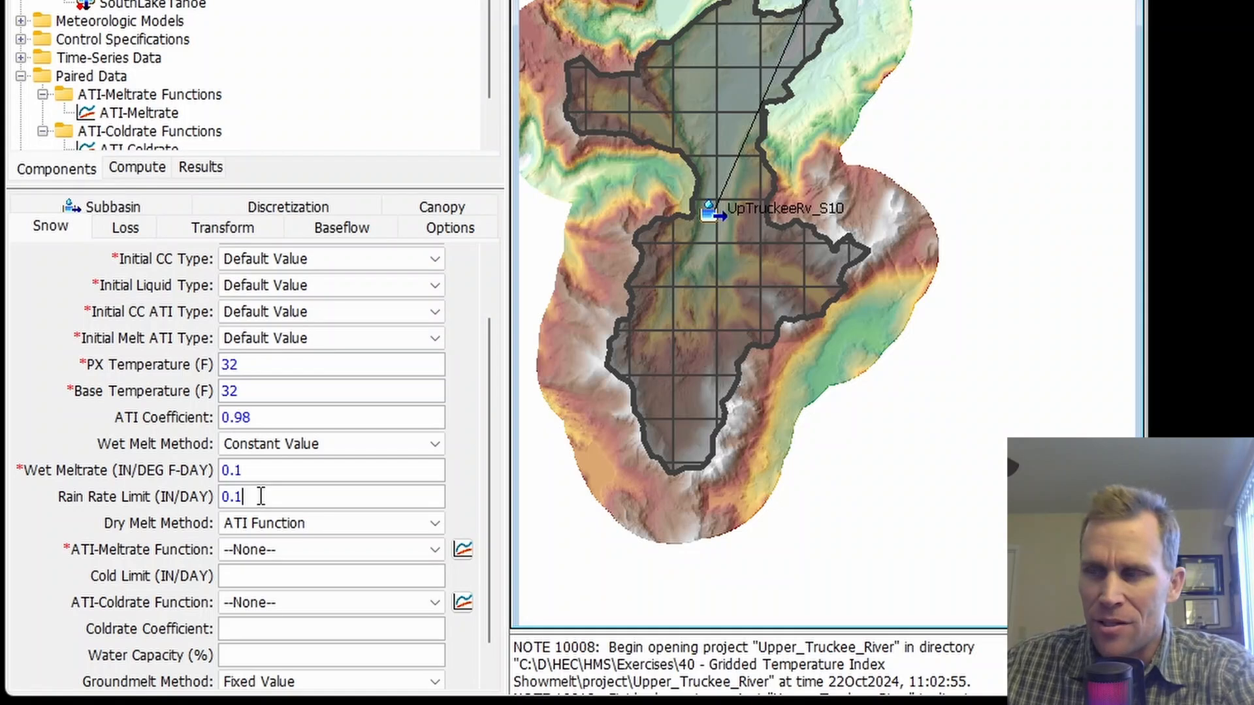
Keep ATI Function as the dry melt method and assign ATI-Meltrate as the ATI-meltrate function
{"action": "left_click", "coordinate": [252, 529]}
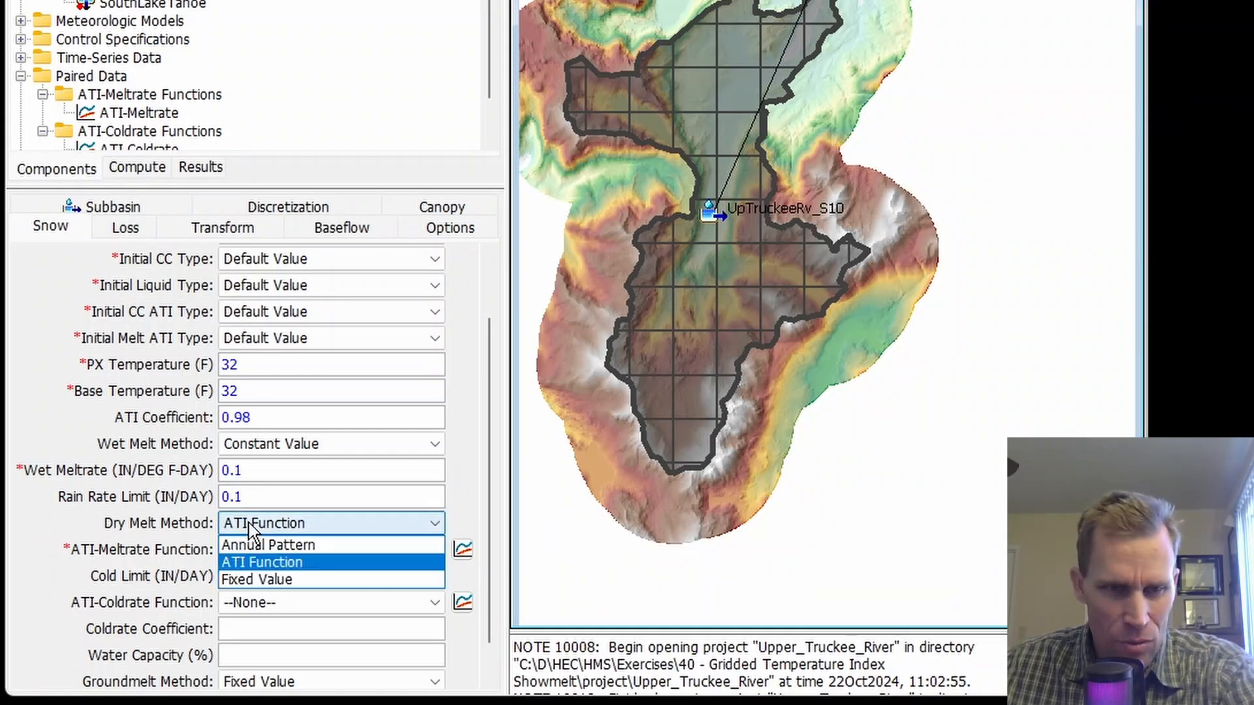
{"action": "left_click", "coordinate": [252, 529]}
{"action": "scroll", "coordinate": [204, 550], "scroll_direction": "down", "scroll_amount": 3}
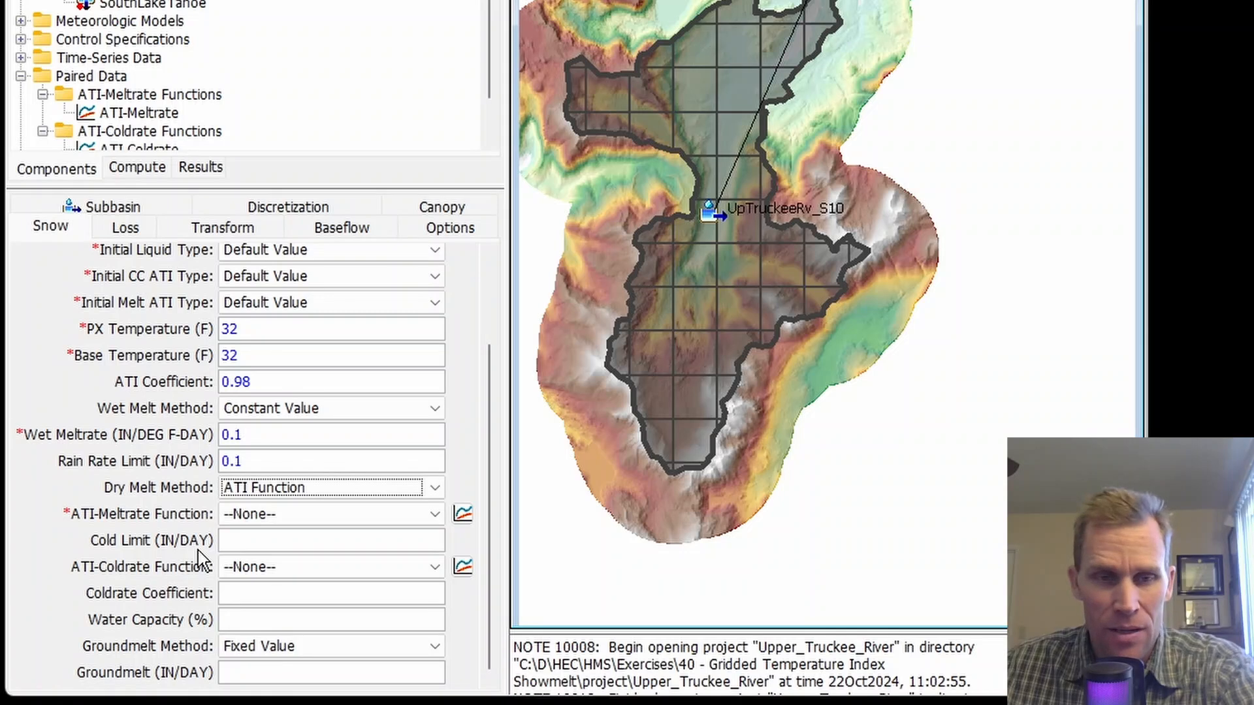
{"action": "left_click", "coordinate": [256, 515]}
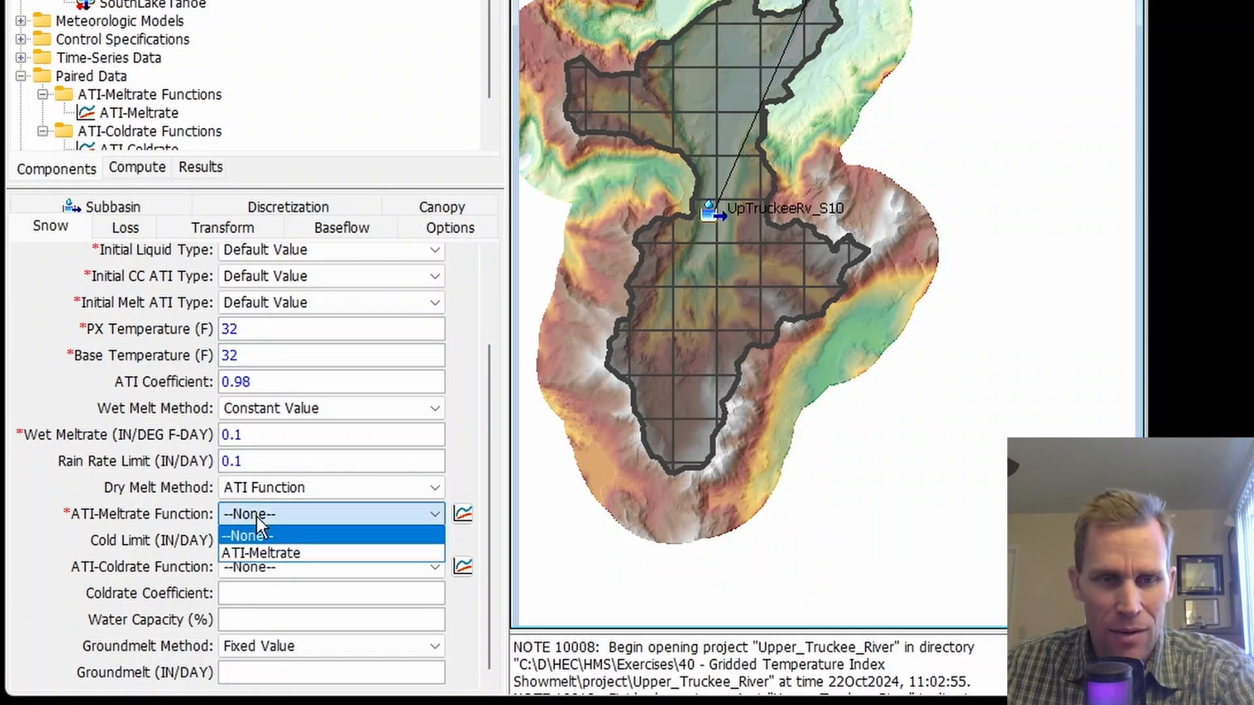
{"action": "left_click", "coordinate": [249, 553]}
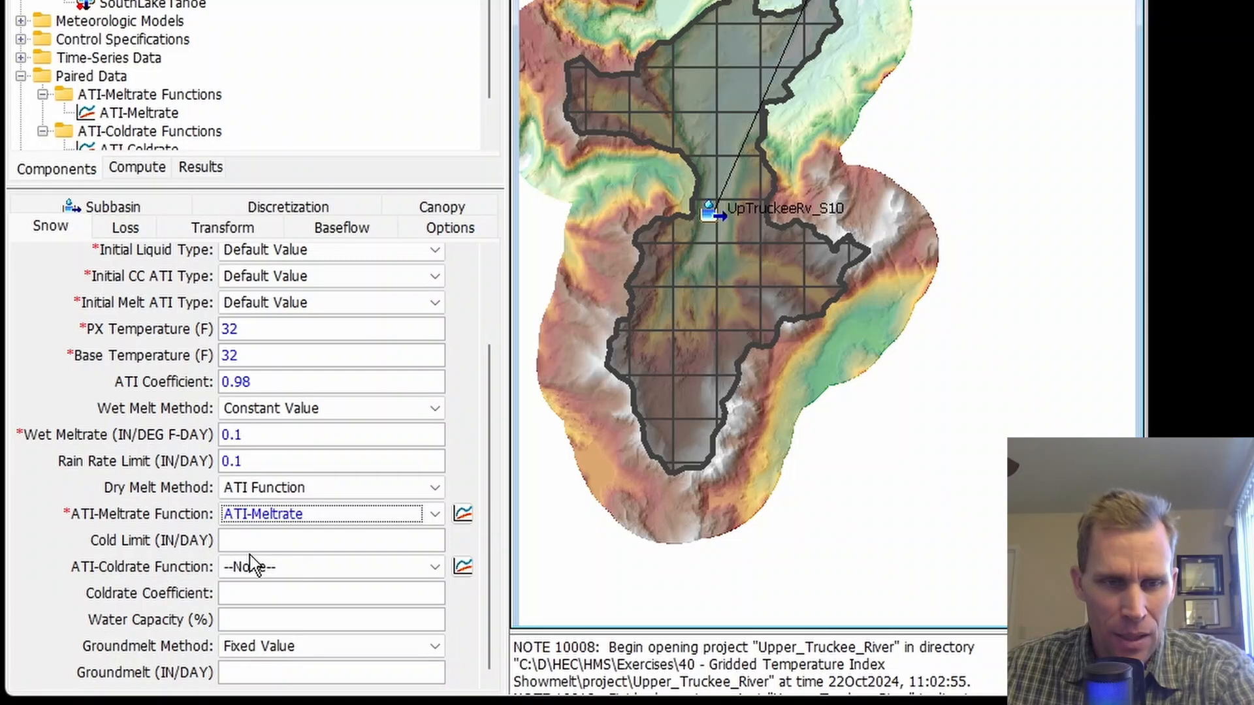
Set the cold limit to 0.2 IN/DAY and assign ATI-Coldrate as the ATI-coldrate function
{"action": "left_click", "coordinate": [251, 541]}
{"action": "type", "text": "0"}
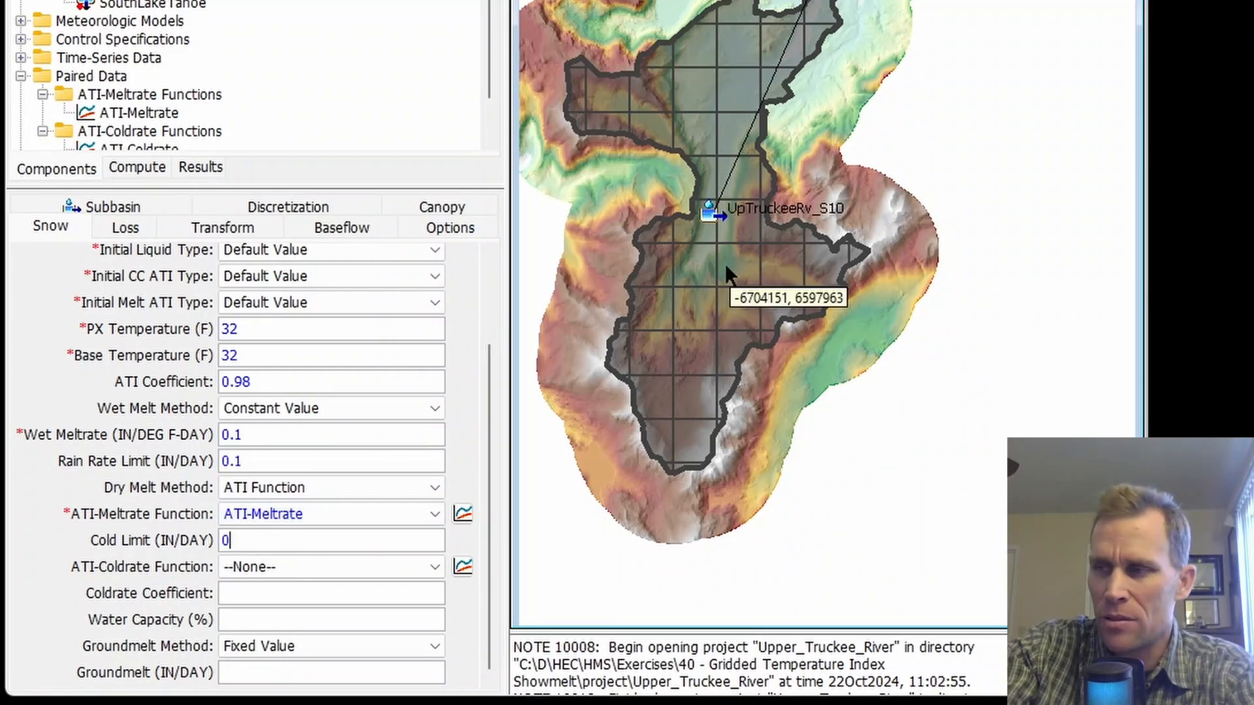
{"action": "type", "text": ".2"}
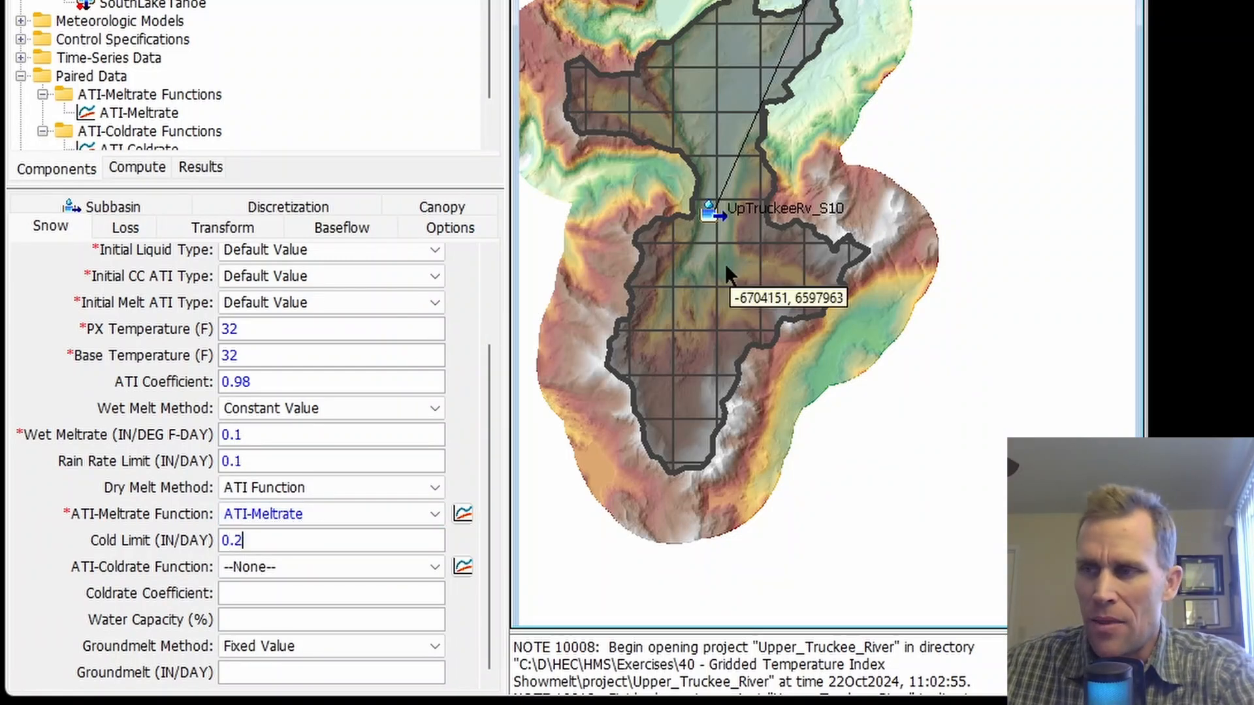
{"action": "left_click", "coordinate": [298, 567]}
{"action": "left_click", "coordinate": [300, 569]}
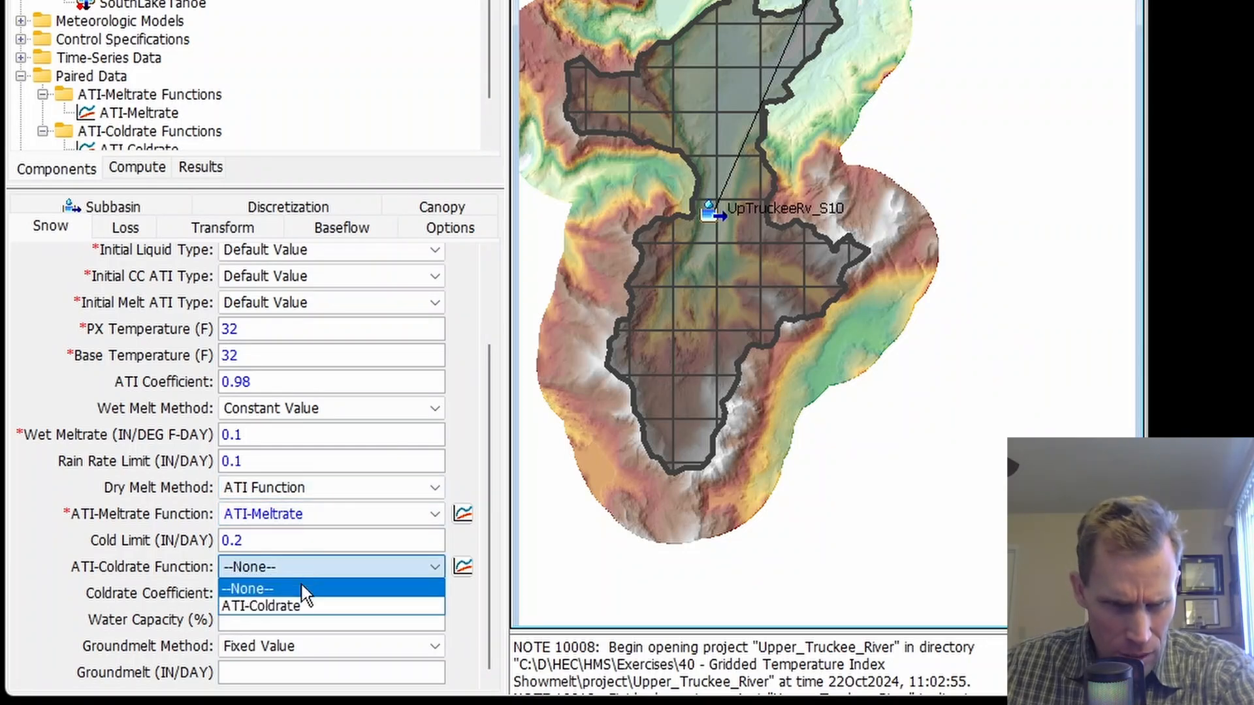
{"action": "left_click", "coordinate": [307, 608]}
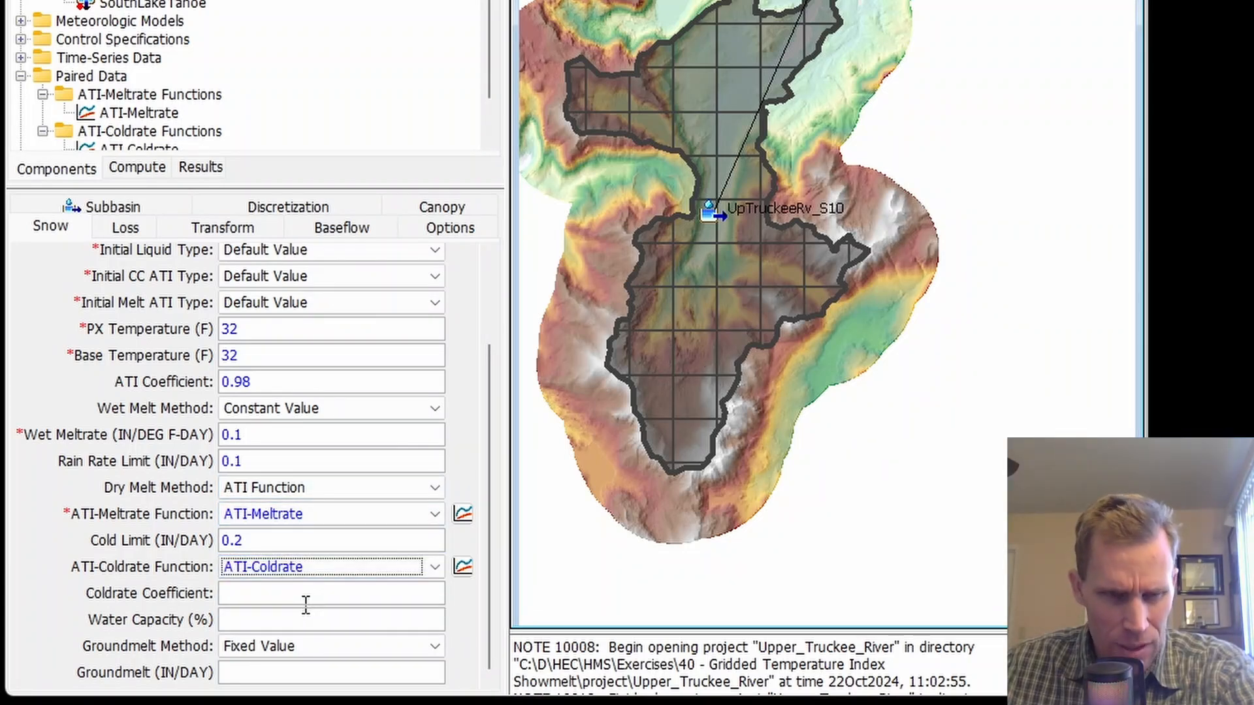
Set the coldrate coefficient to 0.35, the water capacity to 3% and the fixed groundmelt to 0 IN/DAY
{"action": "left_click", "coordinate": [296, 592]}
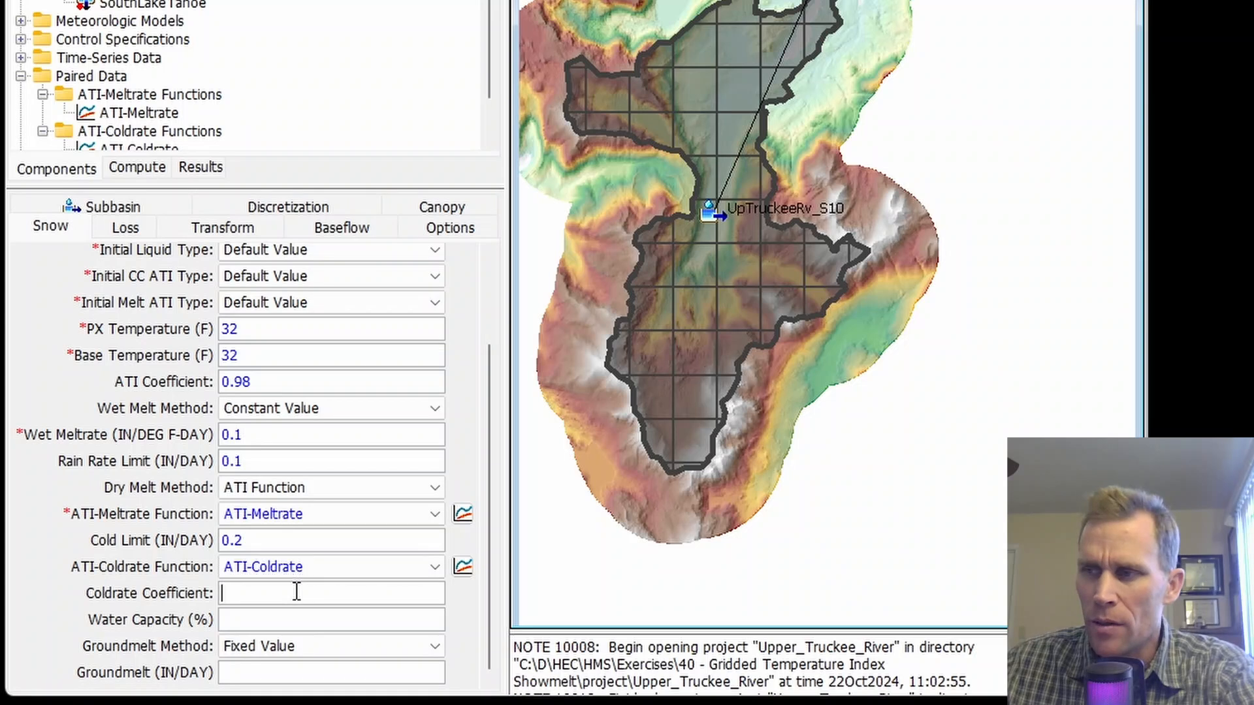
{"action": "type", "text": "0.35"}
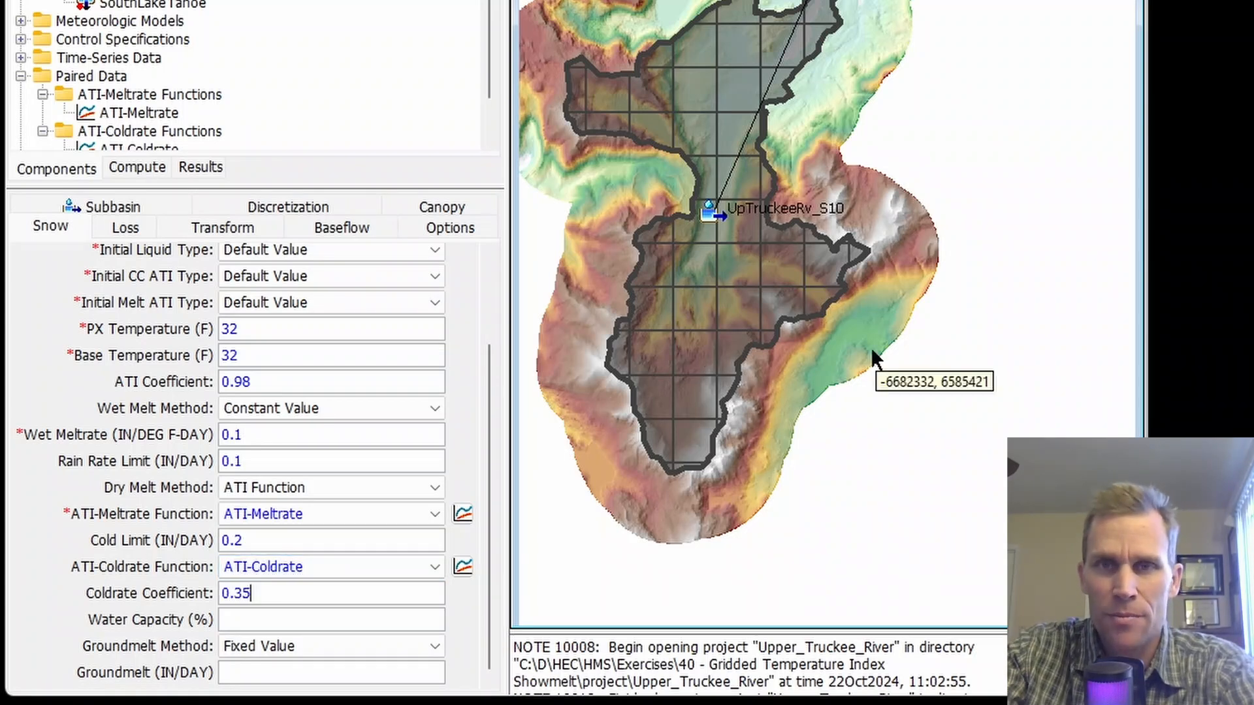
{"action": "key", "text": "Tab"}
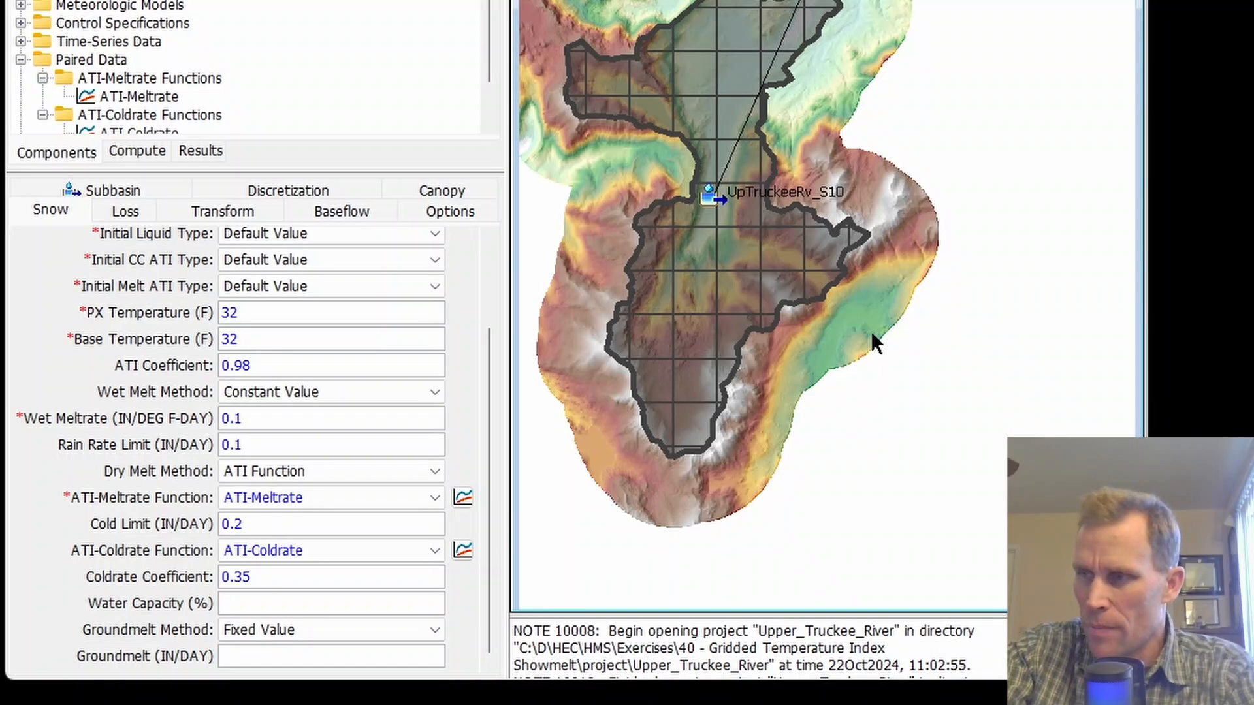
{"action": "key", "text": "Tab"}
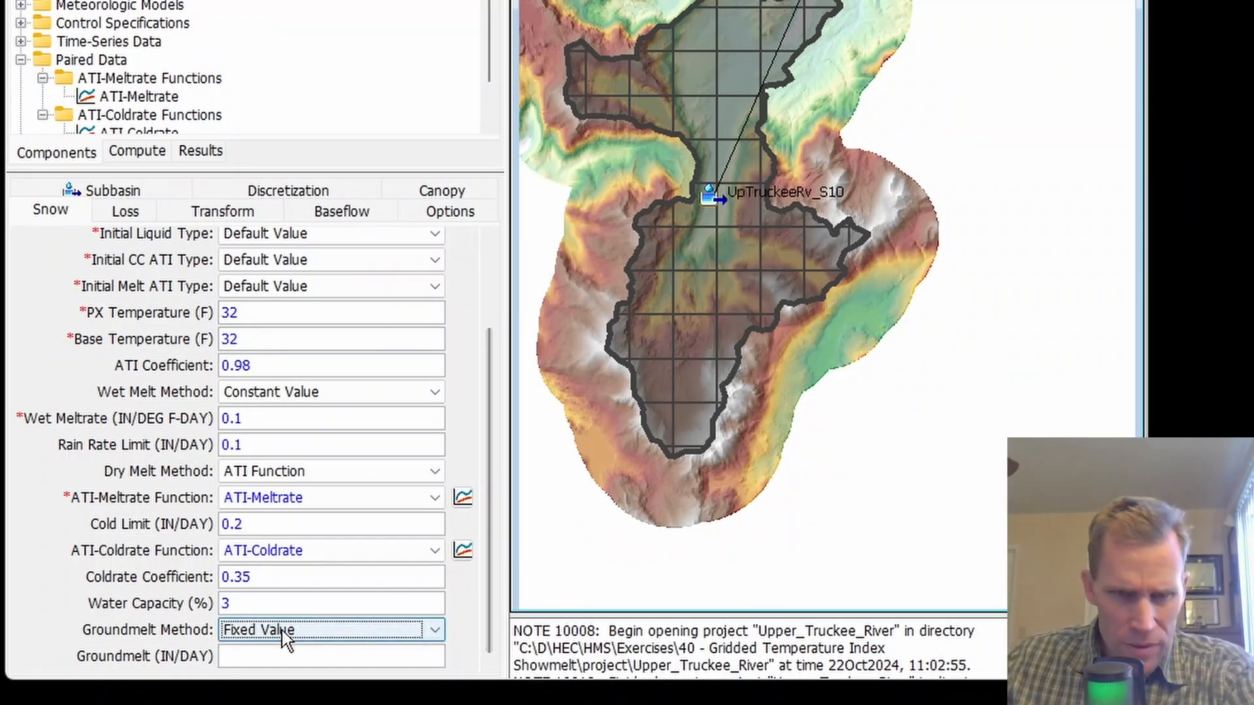
{"action": "left_click", "coordinate": [292, 655]}
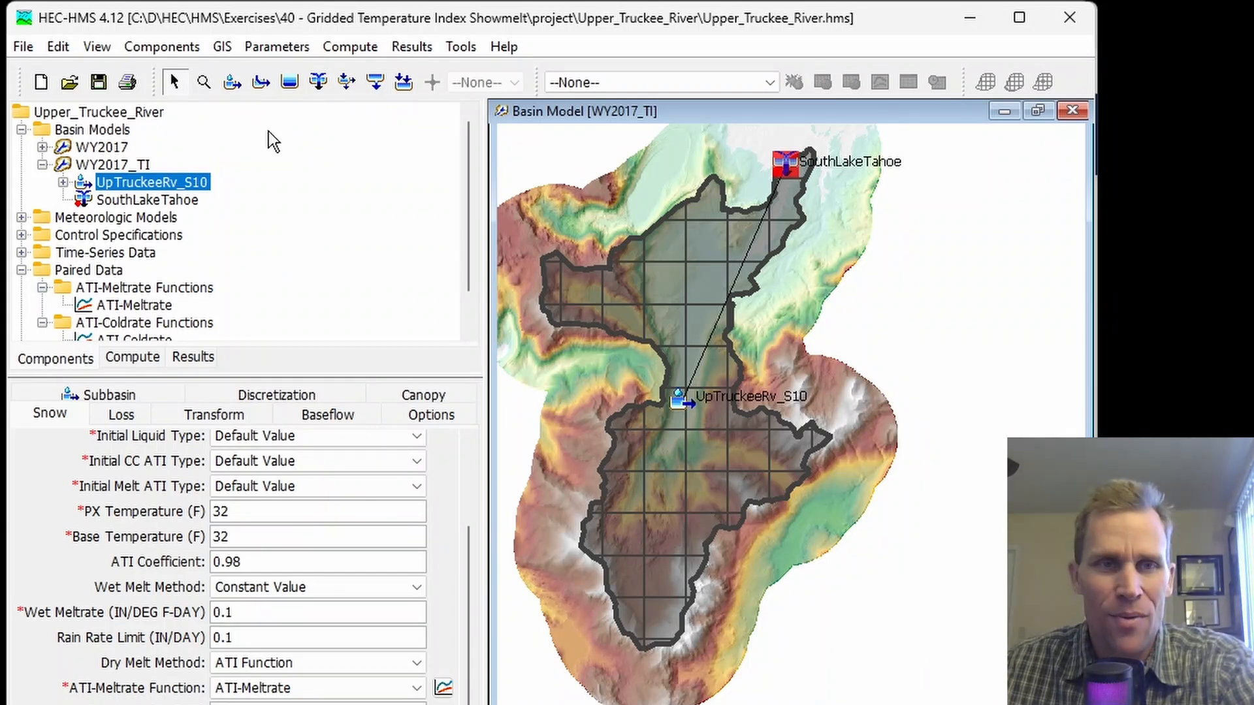
Start creating a new simulation run named WY2017_TI
{"action": "left_click", "coordinate": [171, 47]}
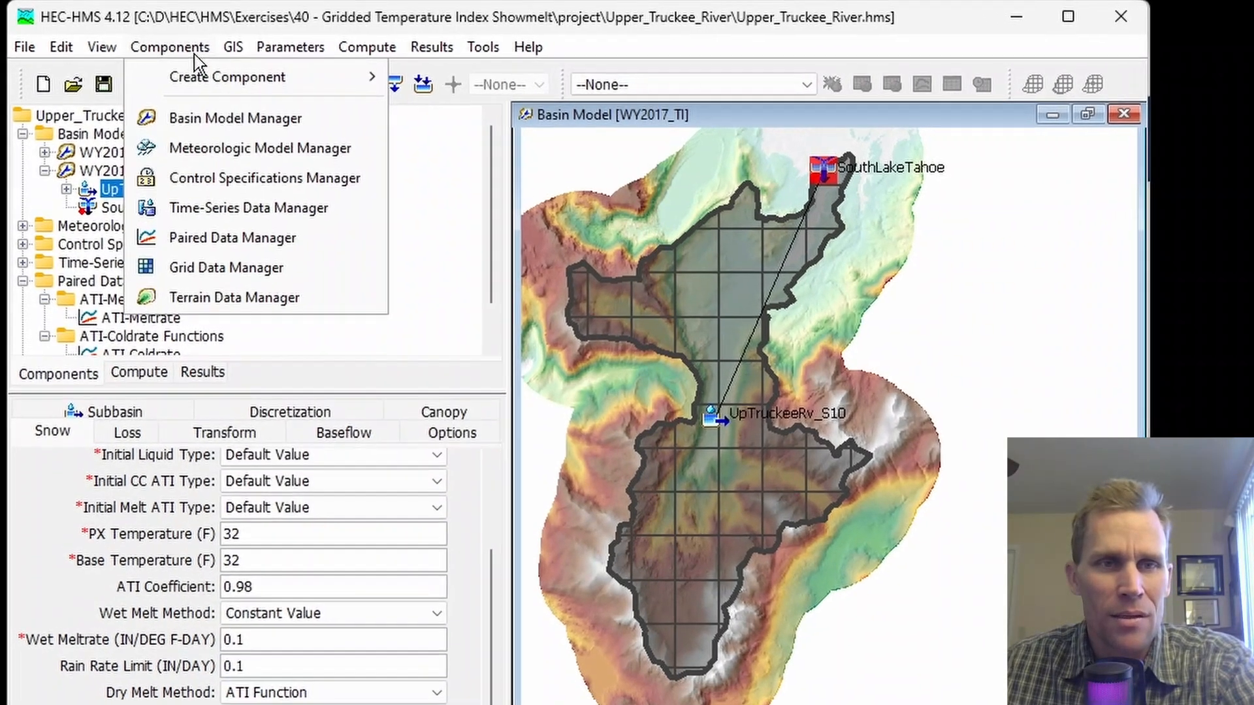
{"action": "mouse_move", "coordinate": [292, 64]}
{"action": "mouse_move", "coordinate": [379, 48]}
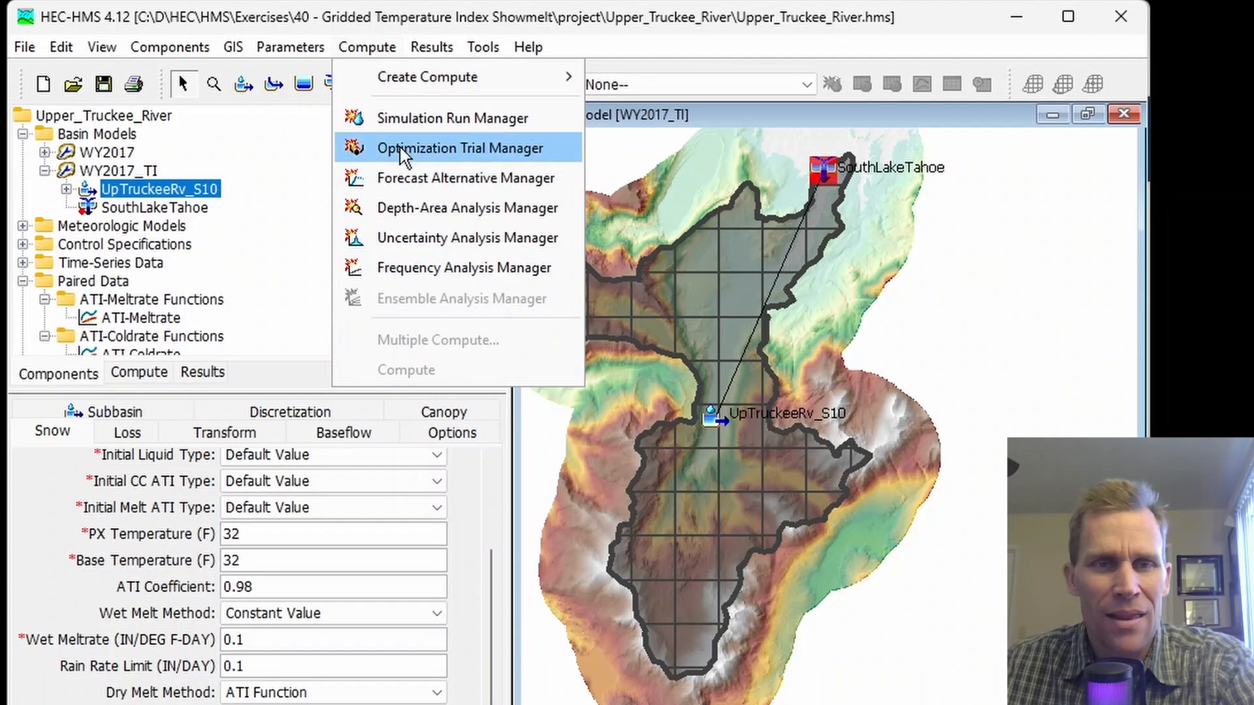
{"action": "left_click", "coordinate": [406, 118]}
{"action": "left_click", "coordinate": [515, 256]}
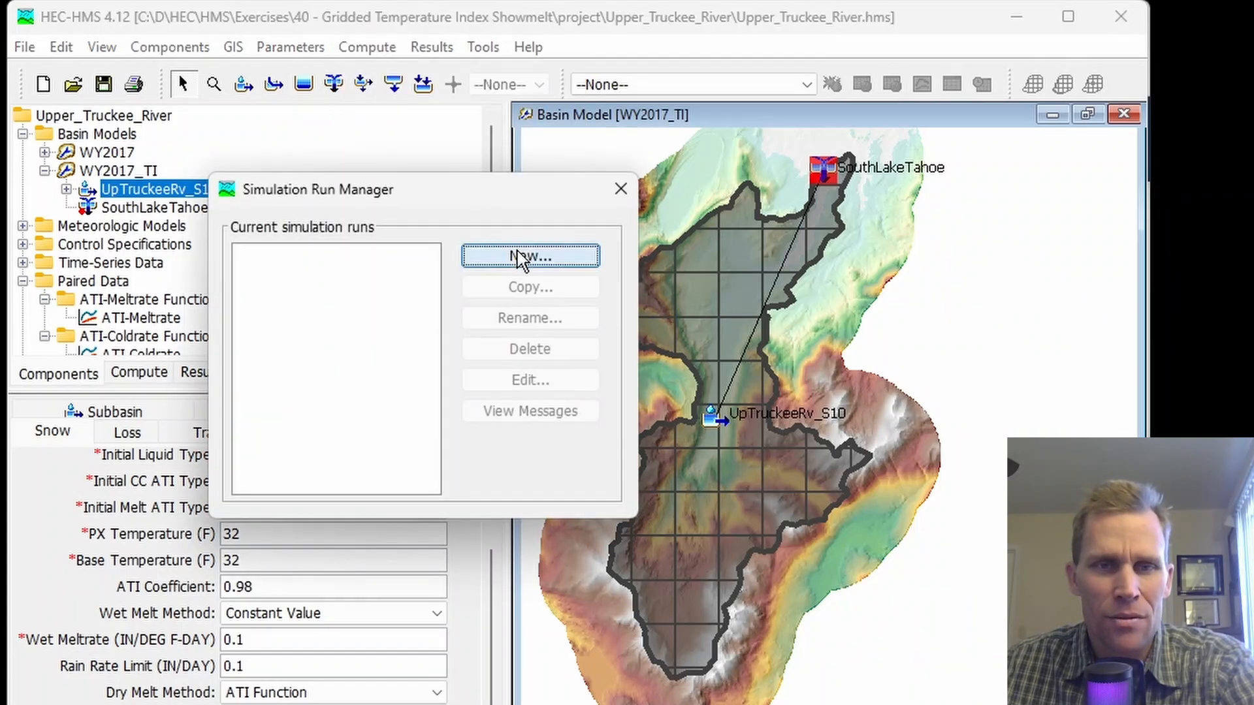
{"action": "left_click_drag", "start_coordinate": [506, 419], "coordinate": [490, 402]}
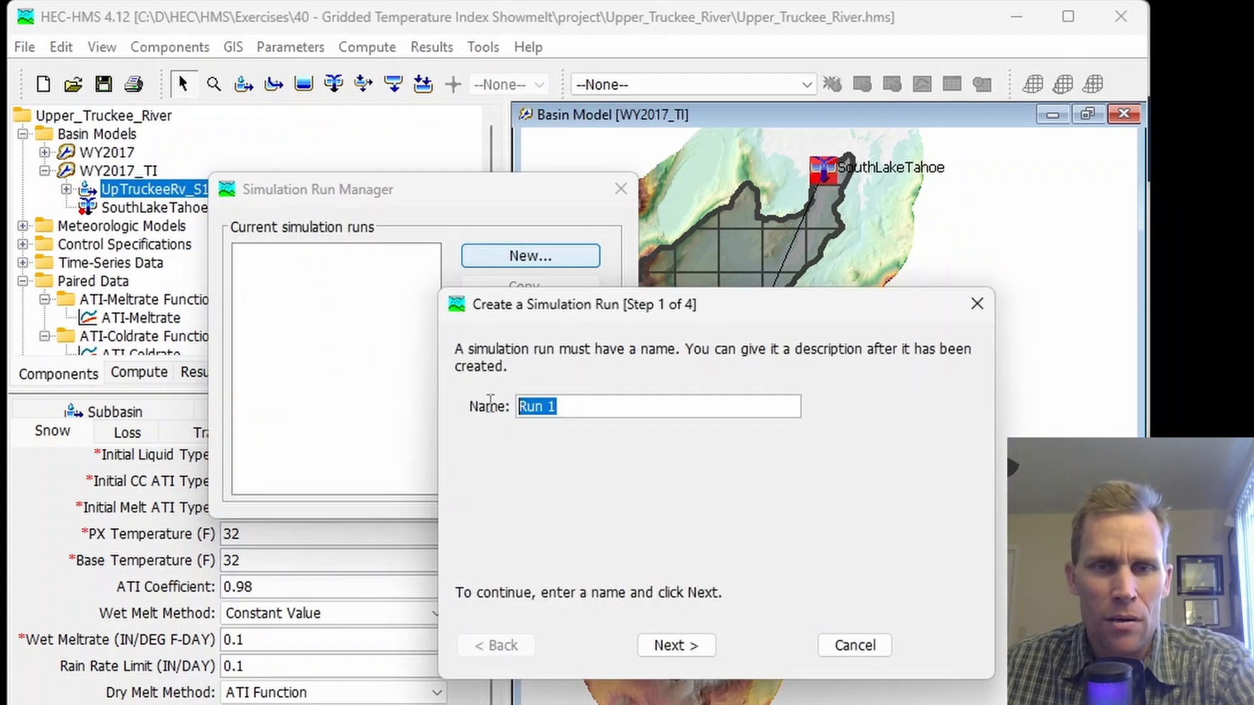
{"action": "type", "text": "WY2017_TI"}
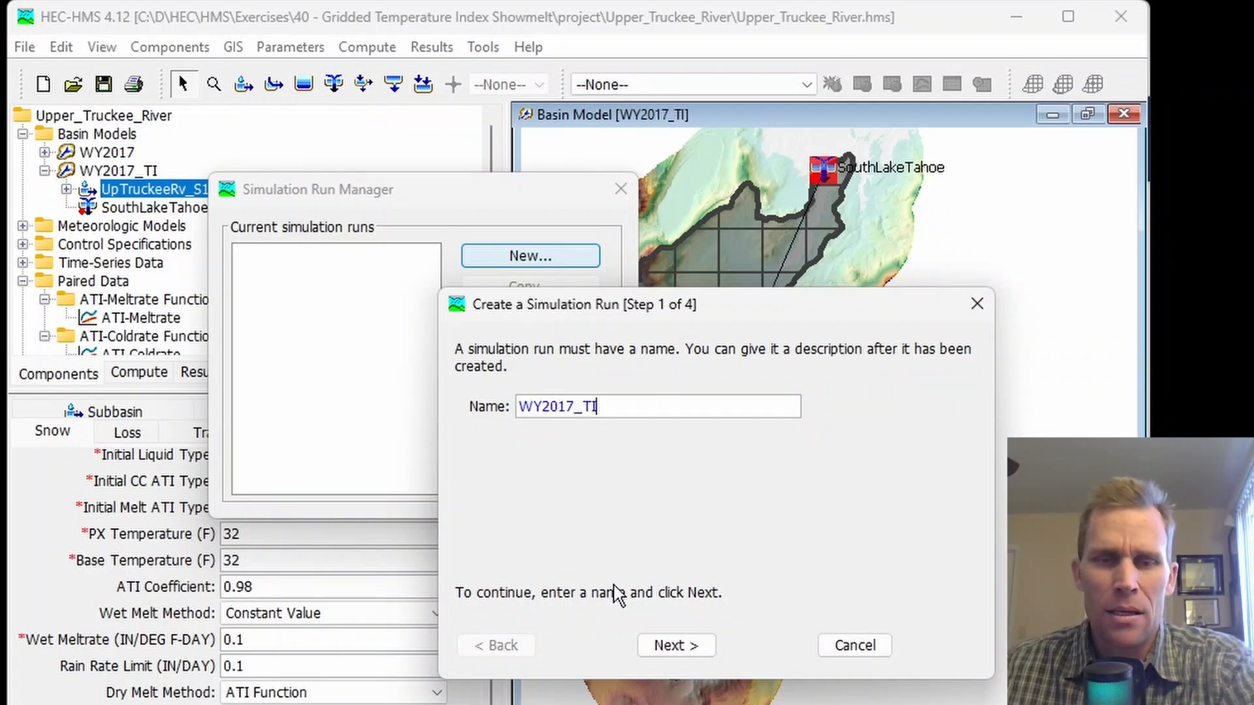
{"action": "left_click", "coordinate": [677, 647]}
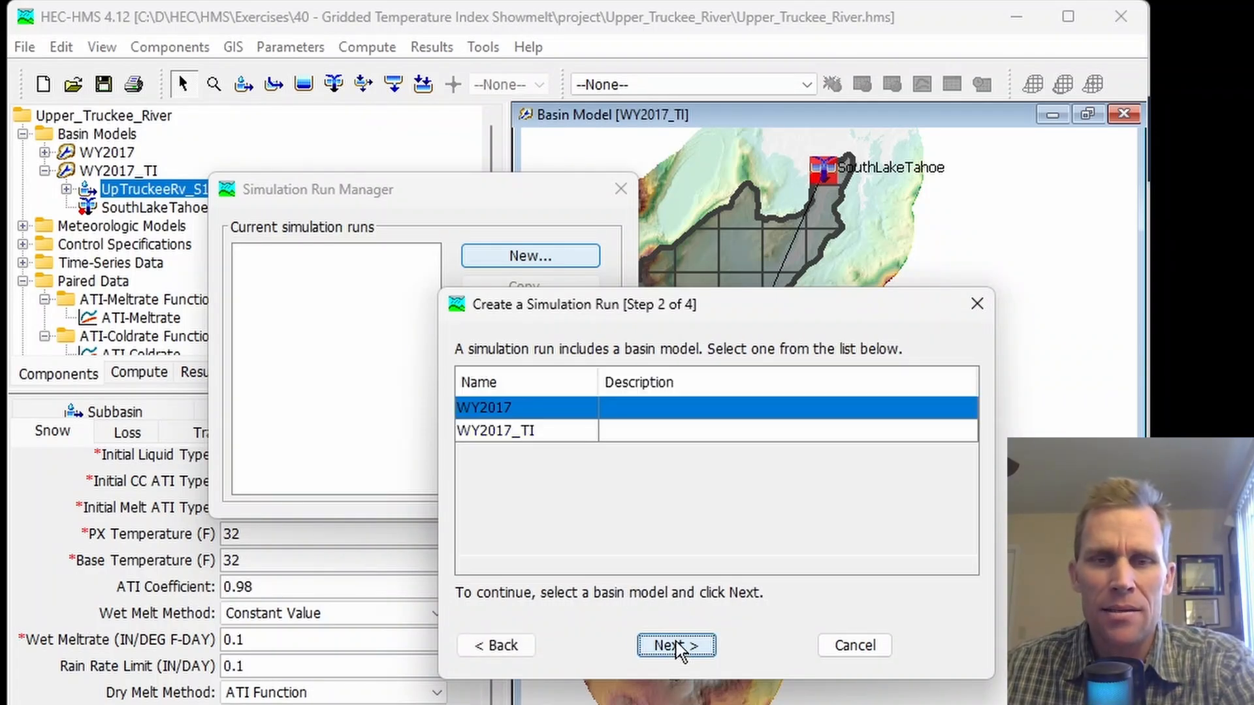
Complete the simulation run with basin model WY2017_TI, meteorologic model WY2017 and control specifications WY2017, and leave the run manager
{"action": "left_click", "coordinate": [541, 430]}
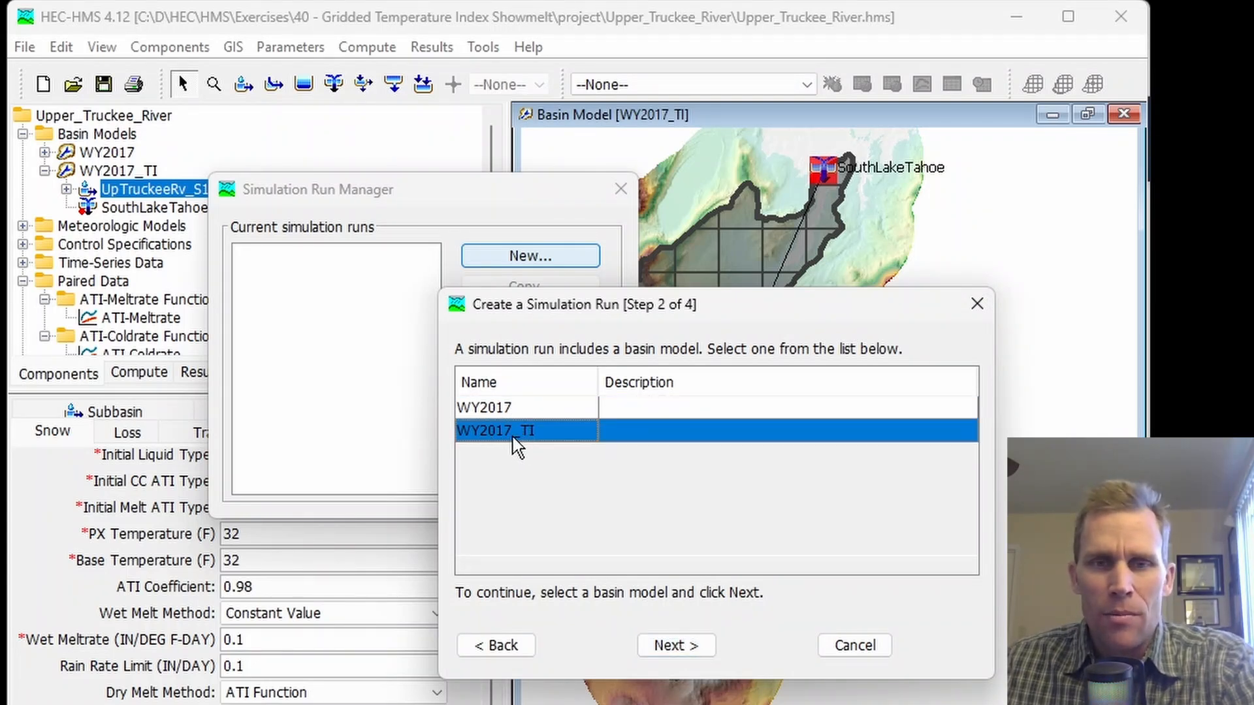
{"action": "left_click", "coordinate": [666, 645]}
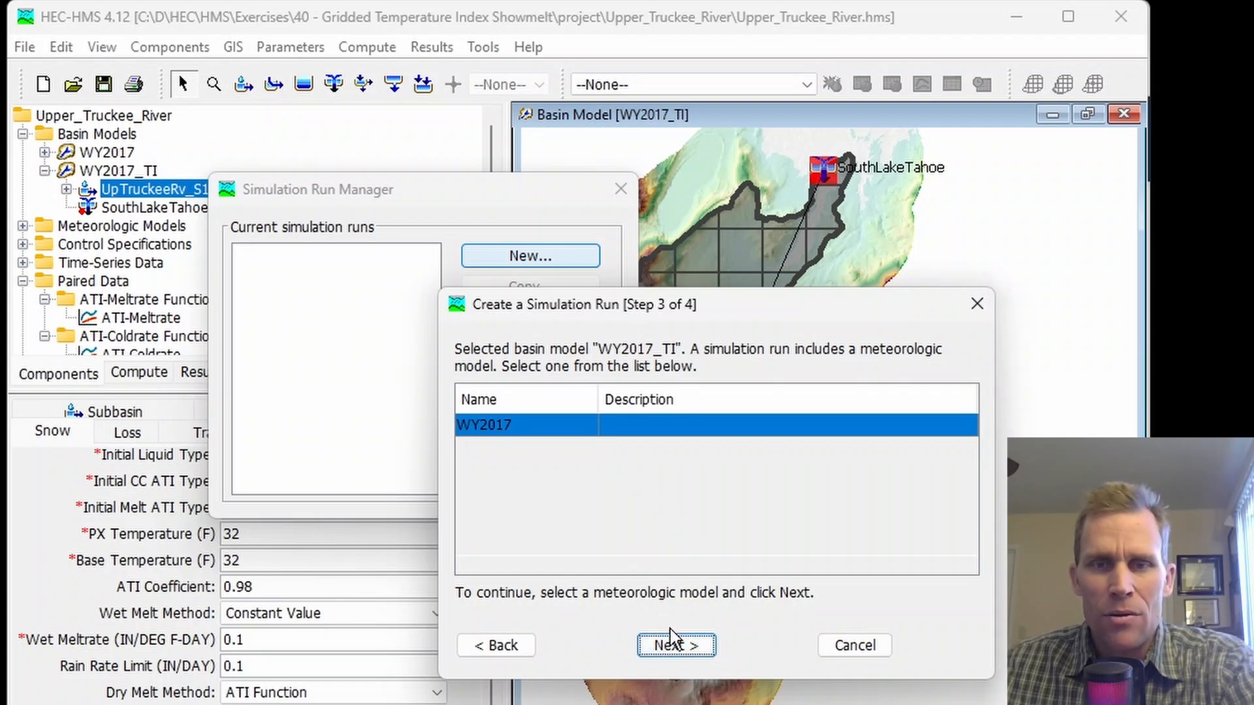
{"action": "left_click", "coordinate": [672, 646]}
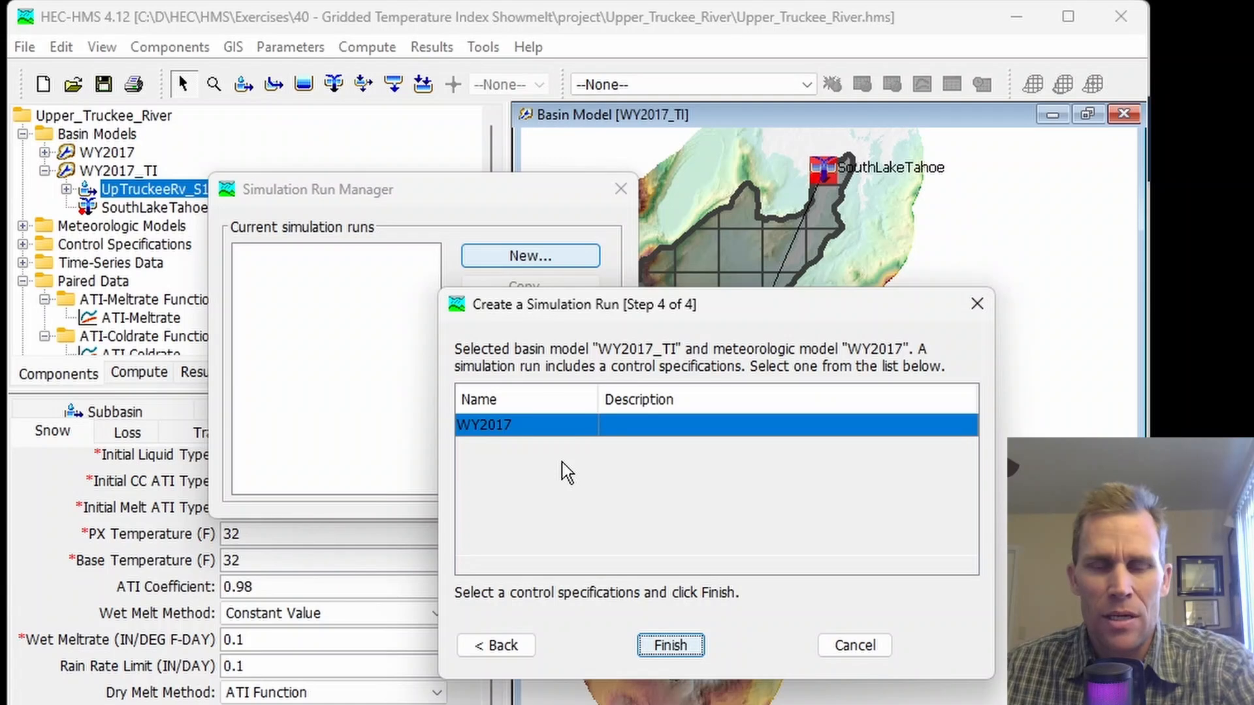
{"action": "left_click", "coordinate": [668, 639]}
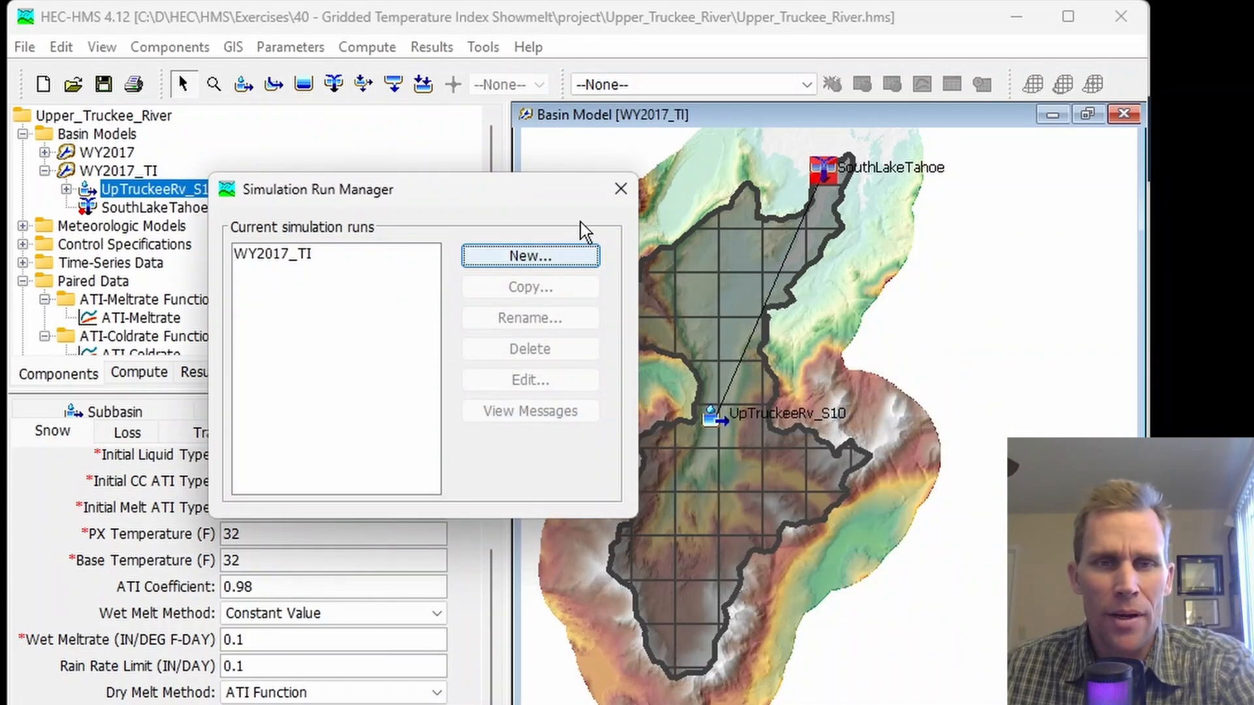
{"action": "left_click", "coordinate": [620, 189]}
Make WY2017_TI the current run, compute it and enlarge the message log to read its messages
{"action": "left_click", "coordinate": [689, 85]}
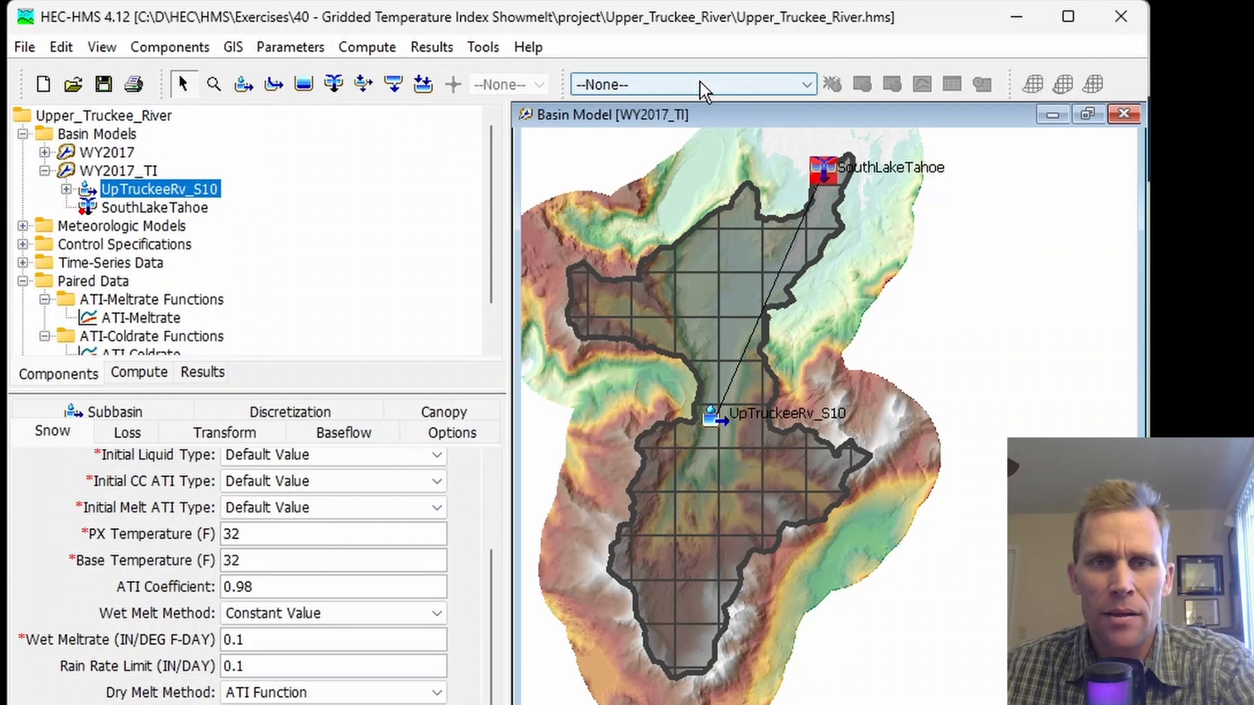
{"action": "left_click", "coordinate": [687, 125]}
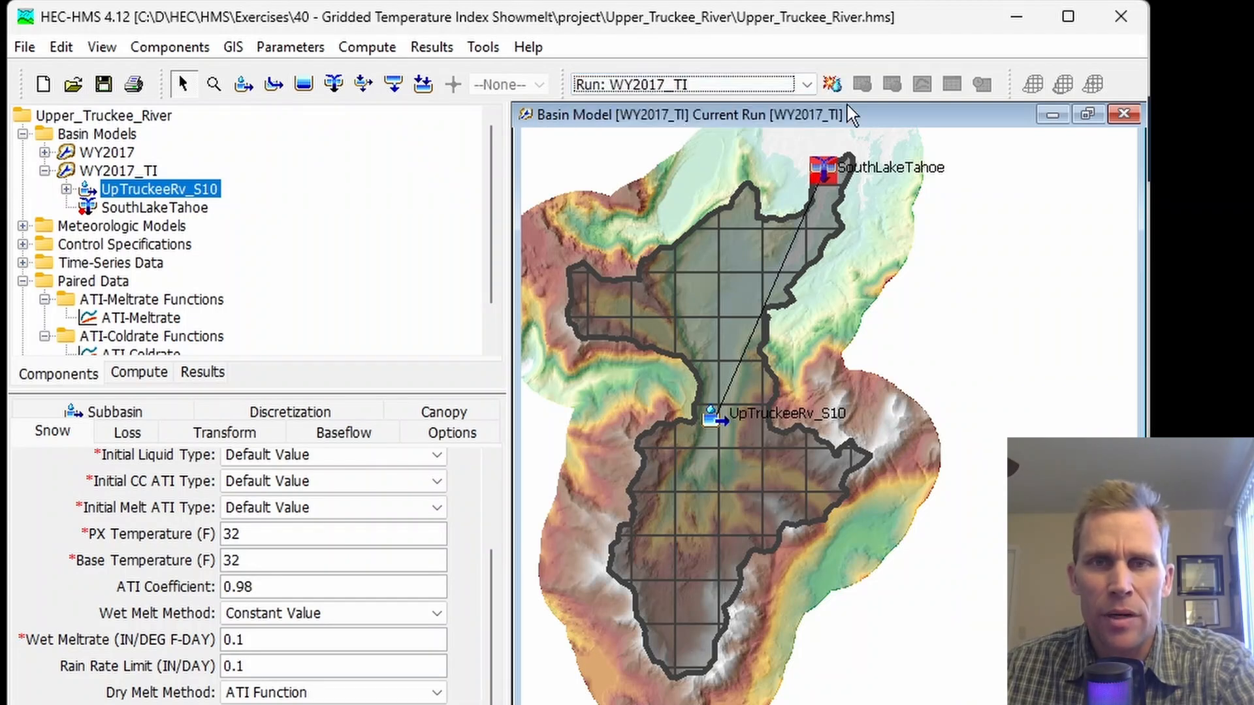
{"action": "left_click", "coordinate": [831, 85]}
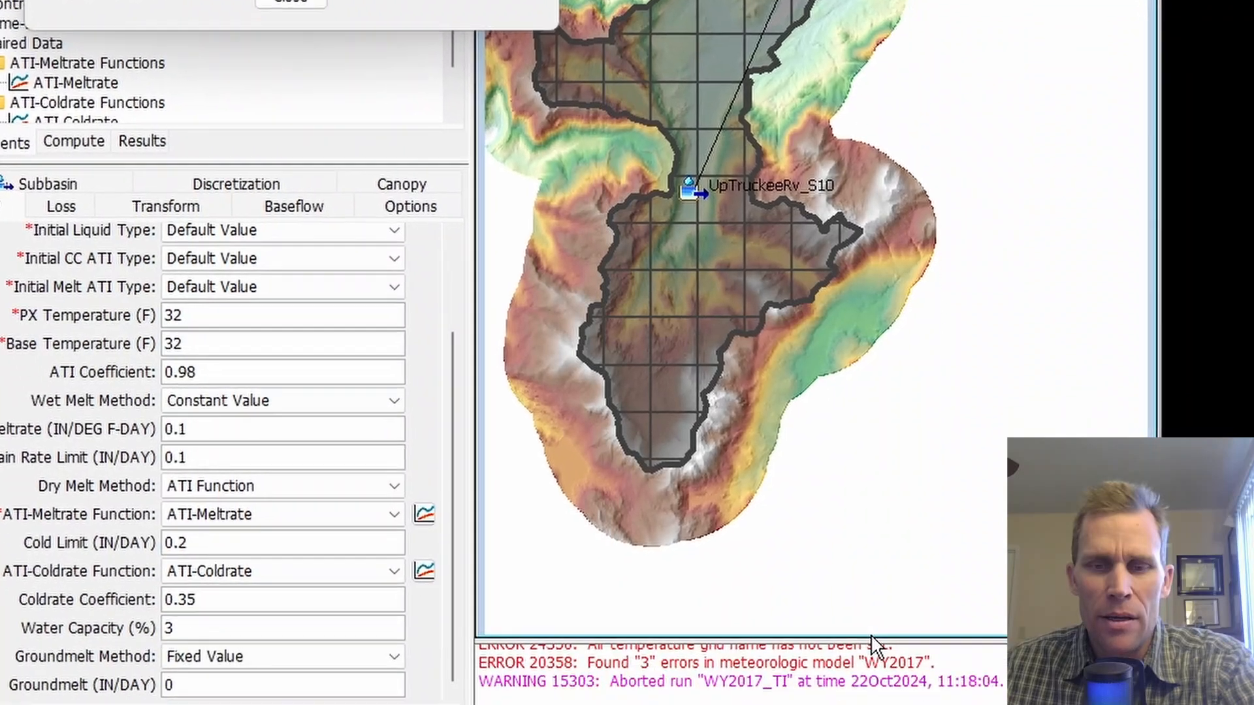
{"action": "left_click_drag", "start_coordinate": [732, 629], "coordinate": [728, 510]}
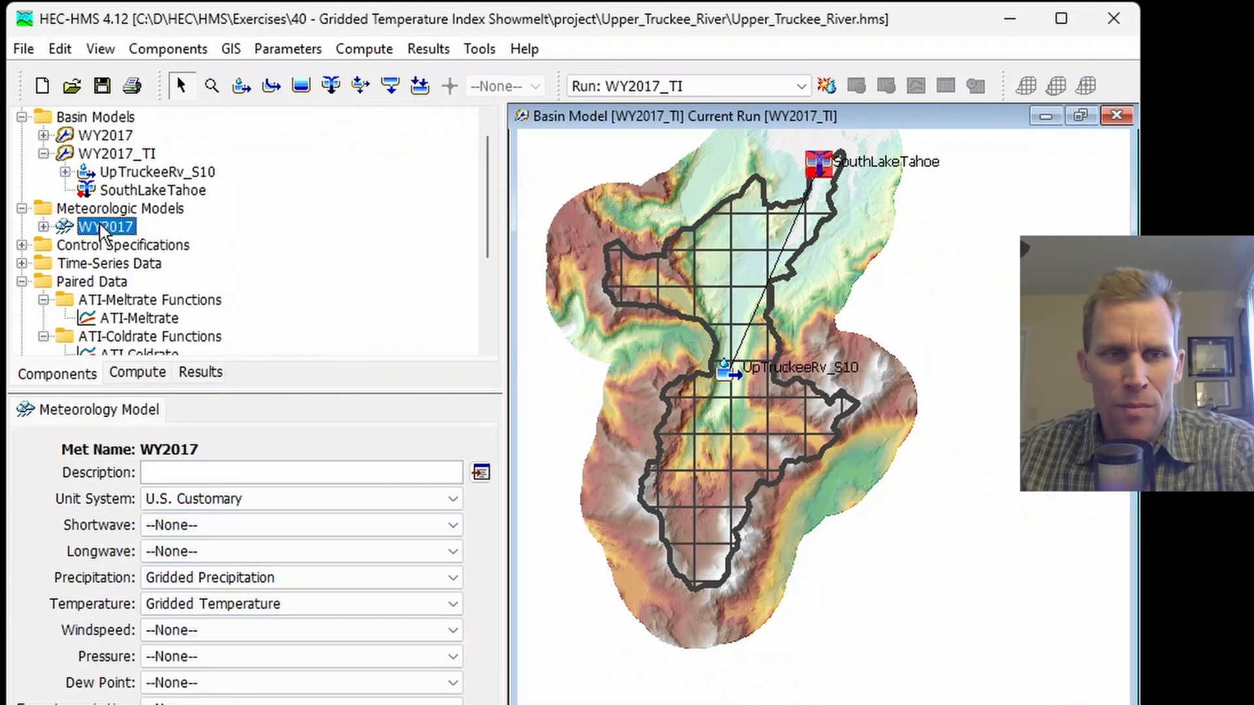
Assign the MRMS_corrected grid to the gridded precipitation of meteorologic model WY2017 and save the project
{"action": "left_click", "coordinate": [43, 227]}
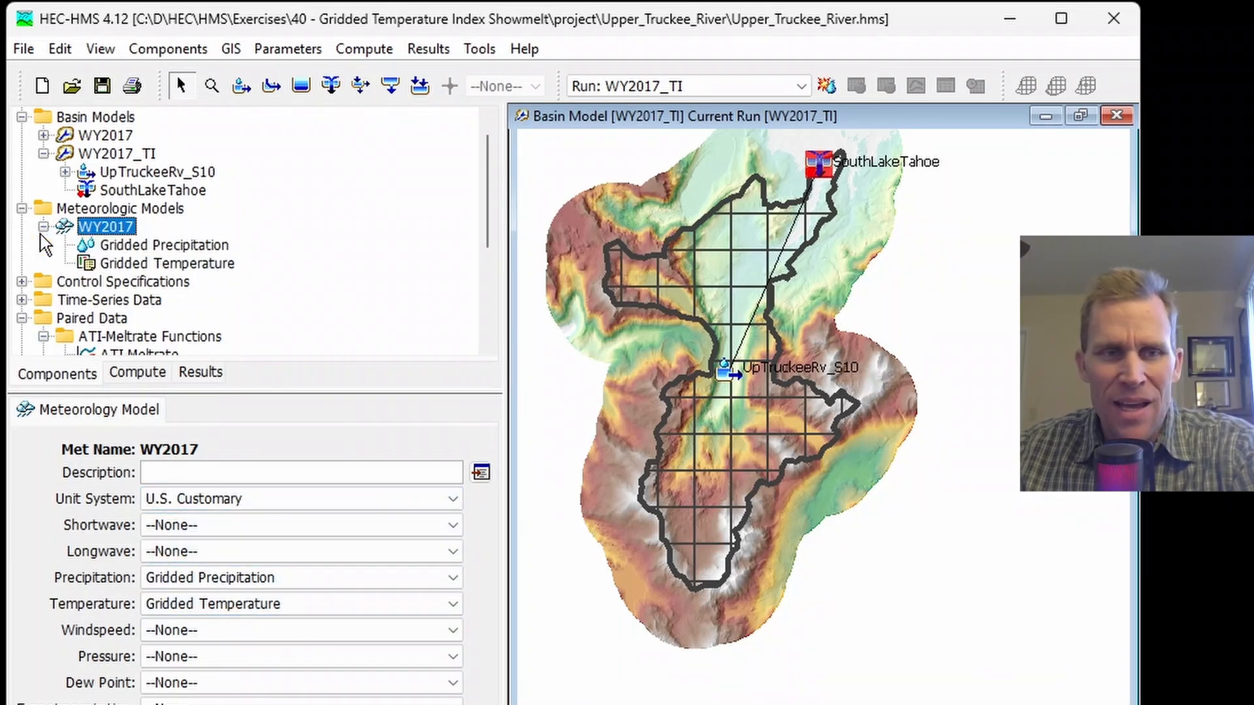
{"action": "left_click", "coordinate": [137, 246]}
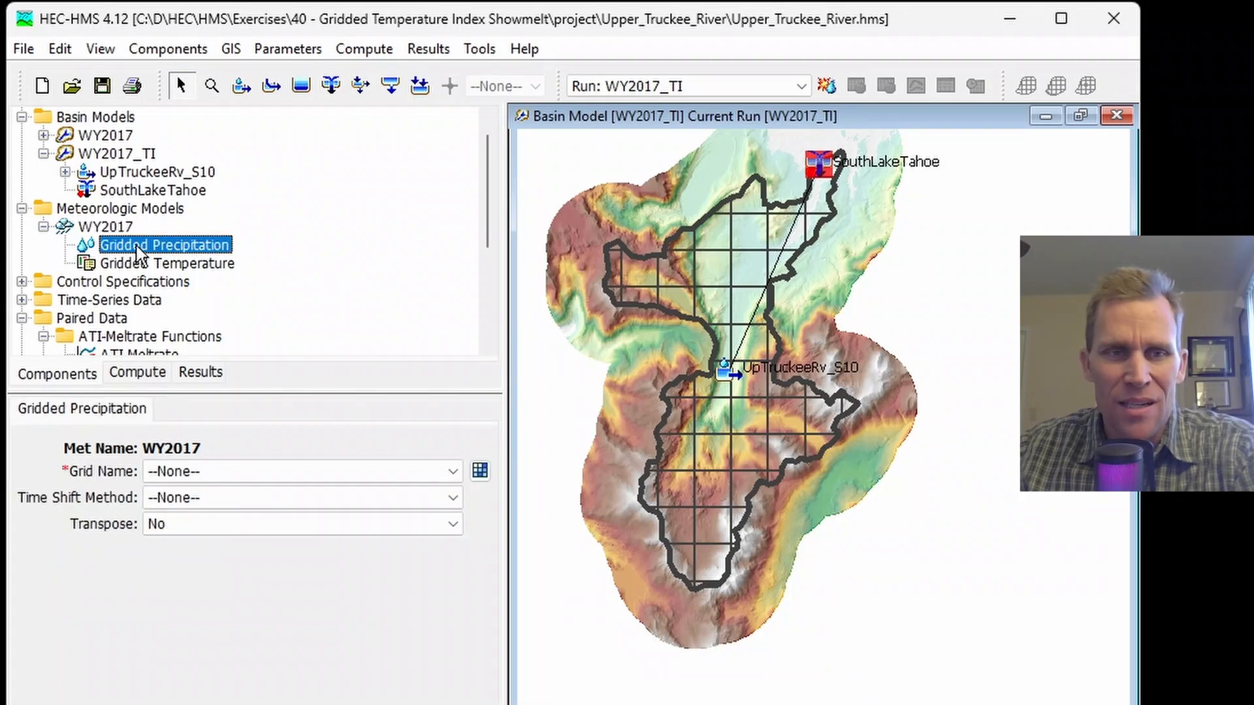
{"action": "left_click", "coordinate": [159, 269]}
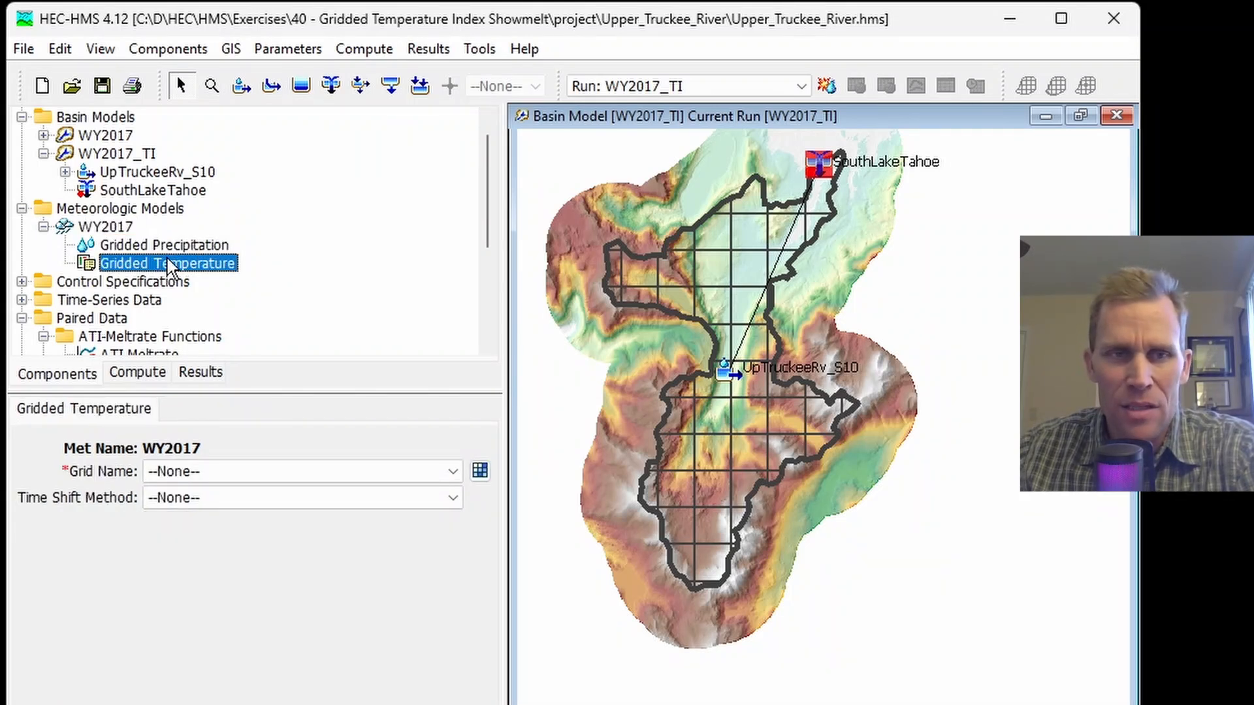
{"action": "left_click", "coordinate": [174, 248]}
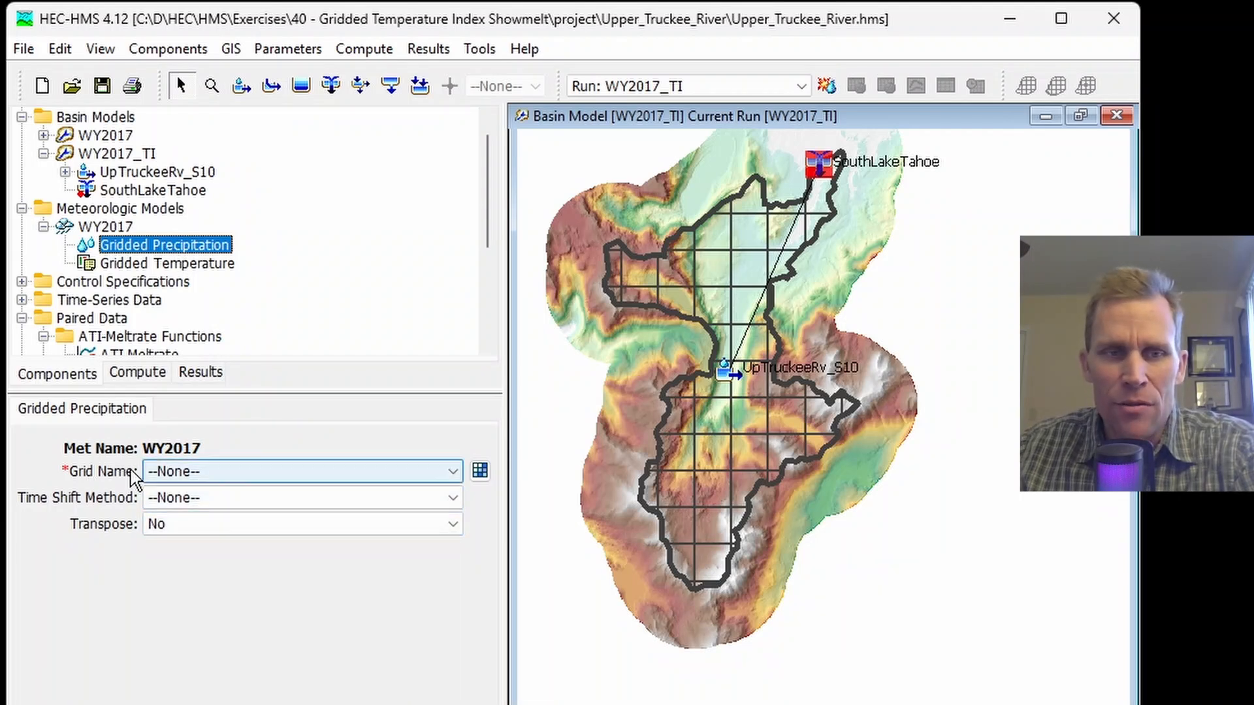
{"action": "left_click", "coordinate": [203, 473]}
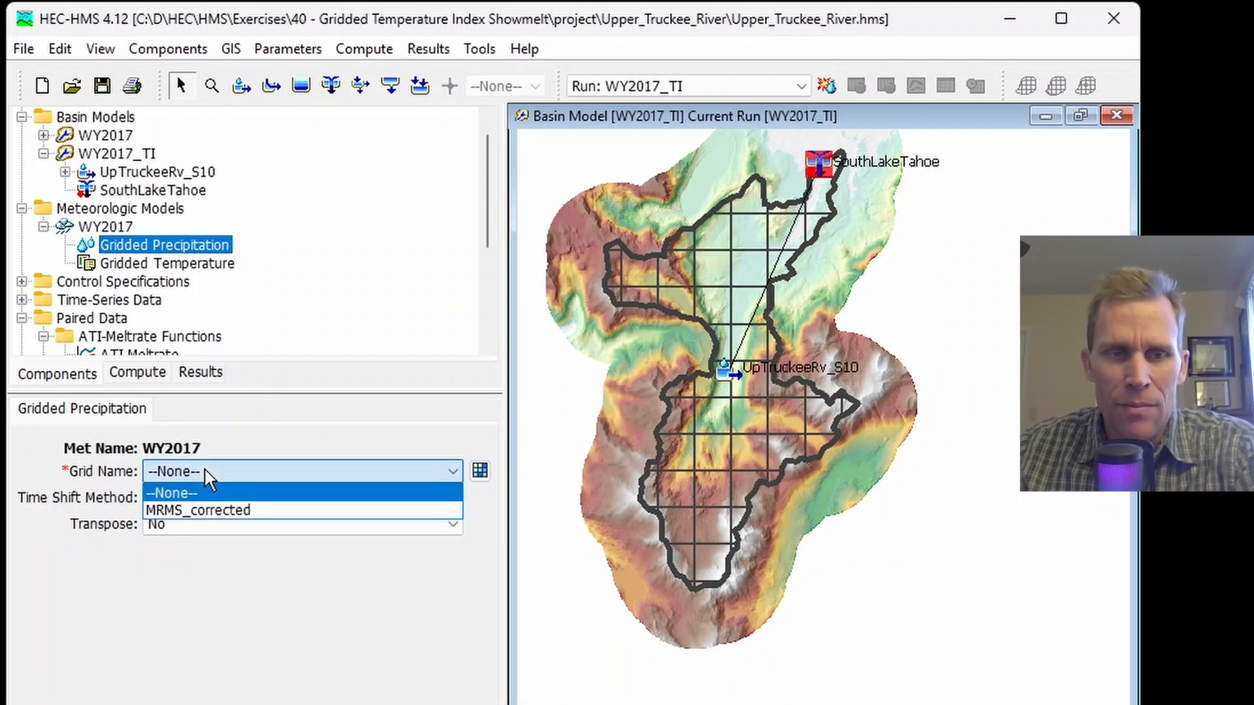
{"action": "left_click", "coordinate": [222, 513]}
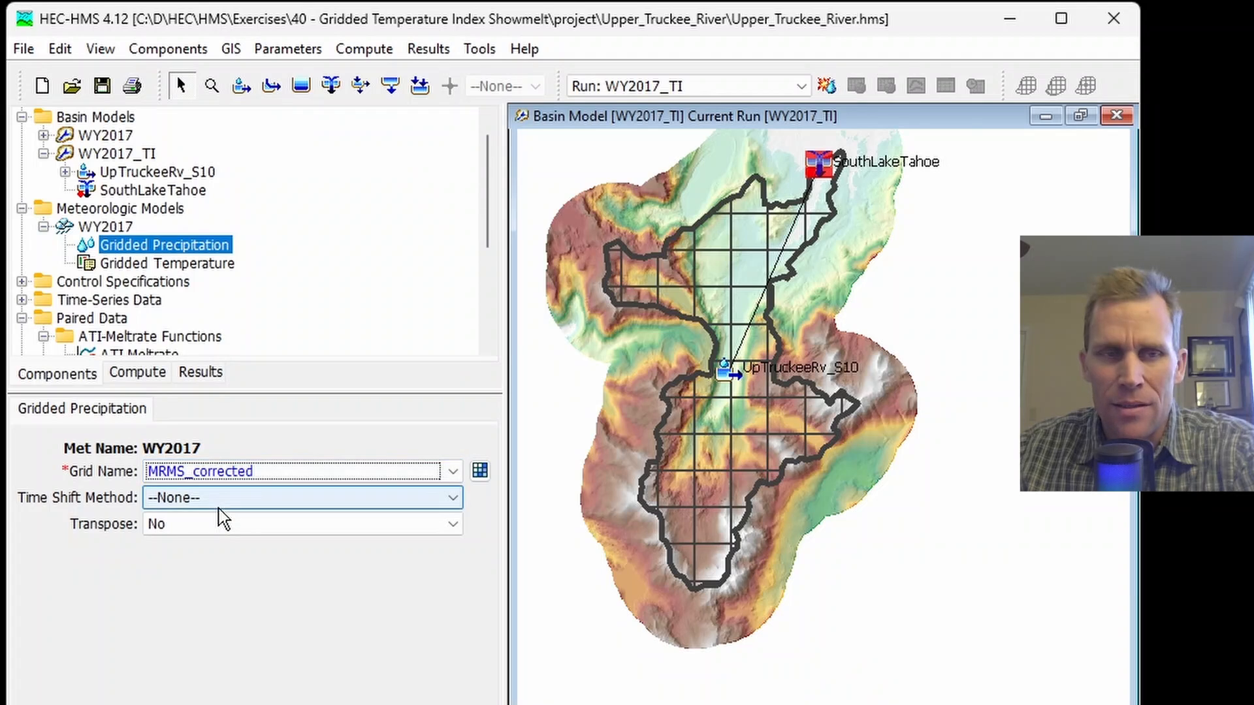
{"action": "left_click", "coordinate": [103, 84]}
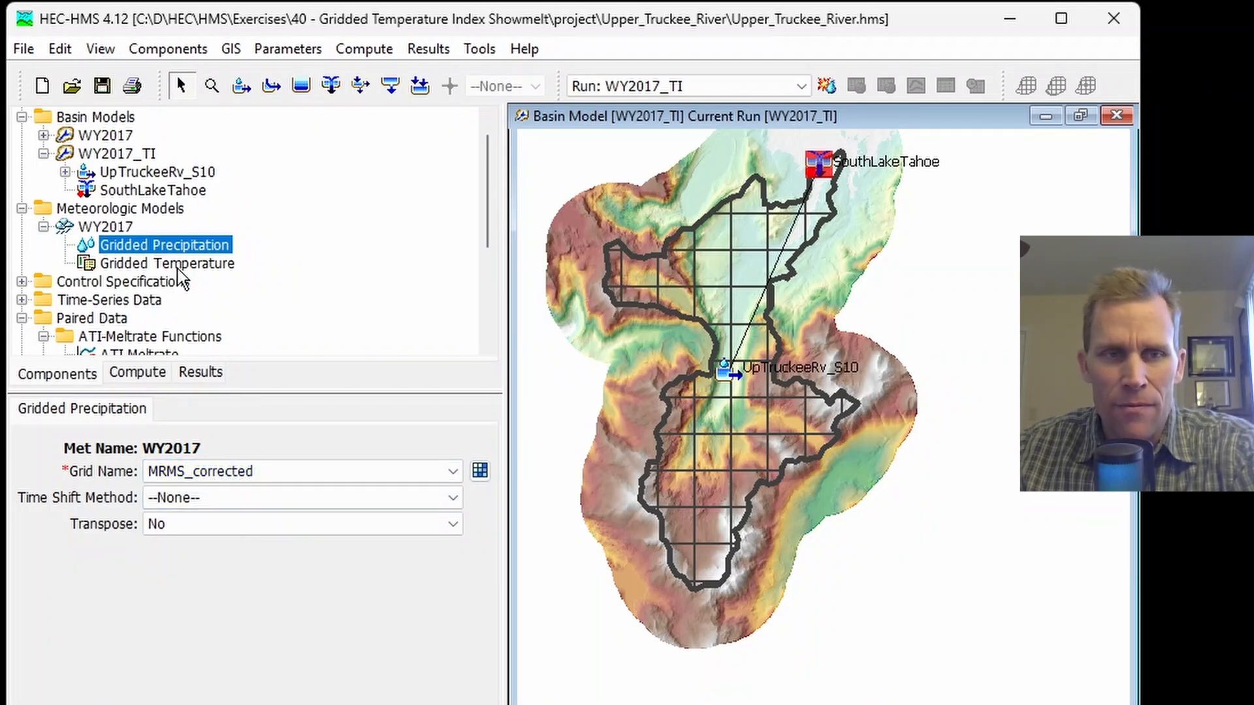
Assign the RTMA grid to the gridded temperature of meteorologic model WY2017 and save the project
{"action": "left_click", "coordinate": [180, 265]}
{"action": "left_click", "coordinate": [201, 473]}
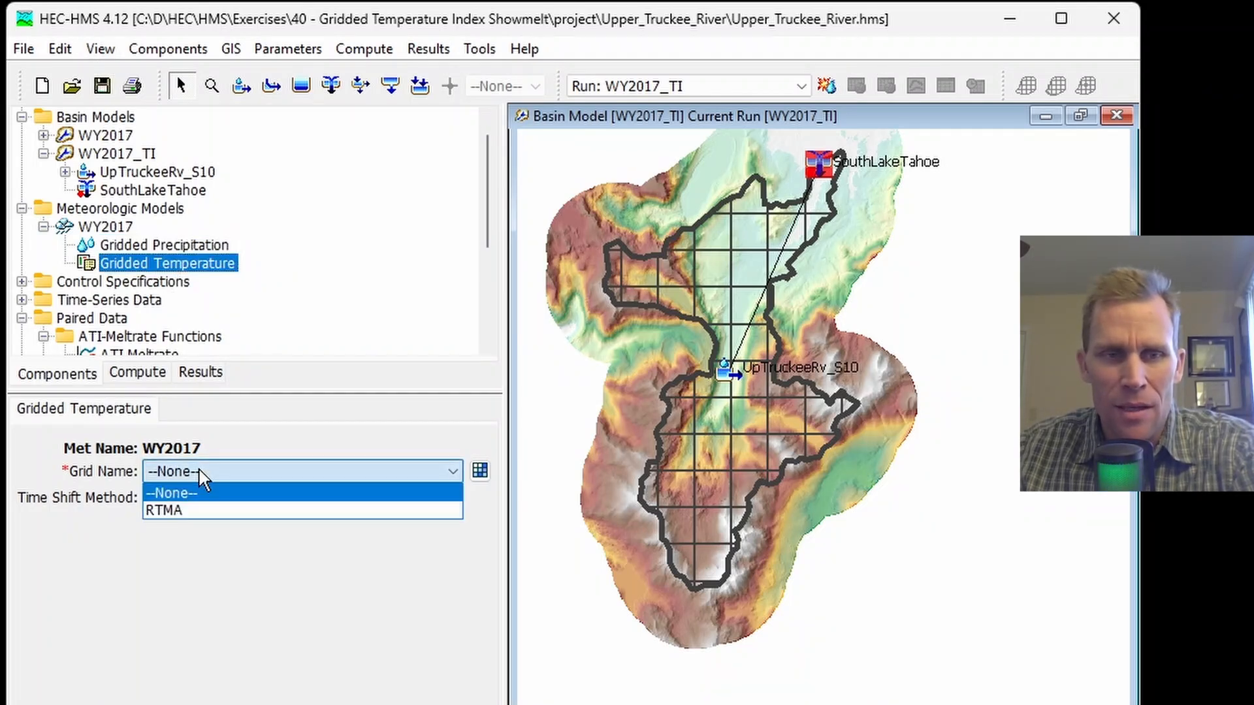
{"action": "left_click", "coordinate": [203, 512]}
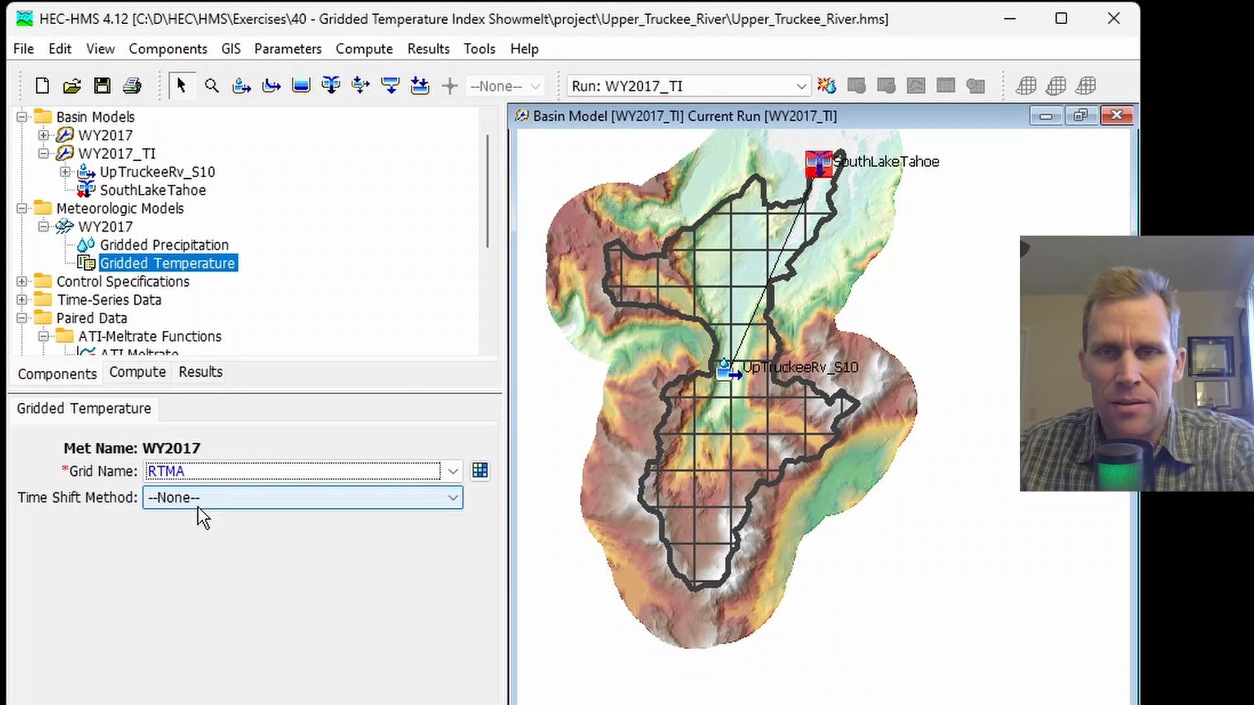
{"action": "left_click", "coordinate": [103, 86]}
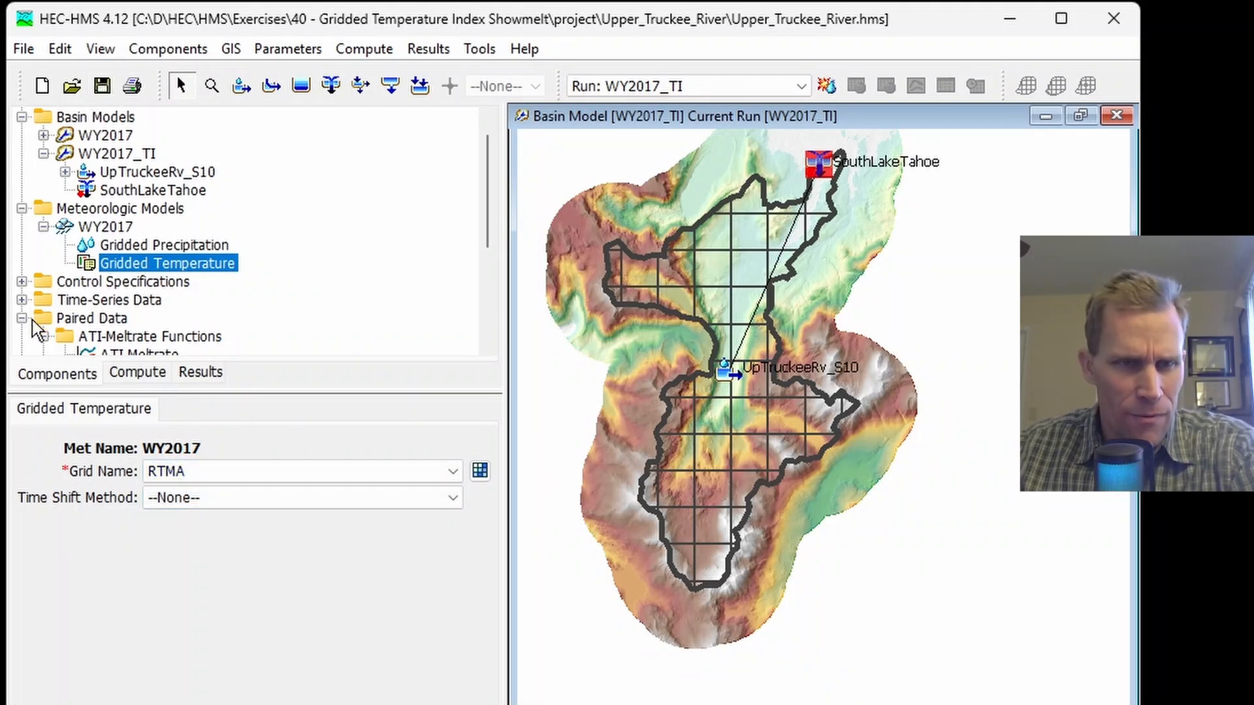
Check the precipitation and temperature gridsets under Grid Data and compute the WY2017_TI run
{"action": "scroll", "coordinate": [65, 336], "scroll_direction": "down", "scroll_amount": 4}
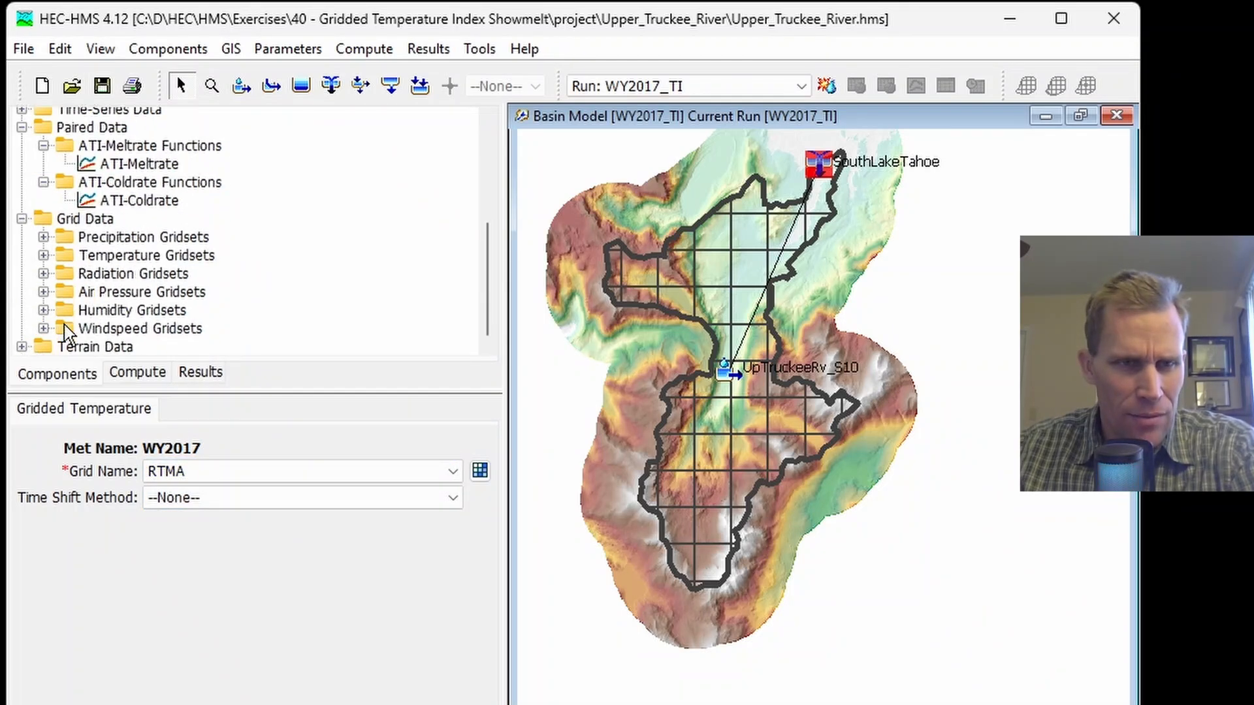
{"action": "left_click", "coordinate": [44, 237]}
{"action": "left_click", "coordinate": [44, 237]}
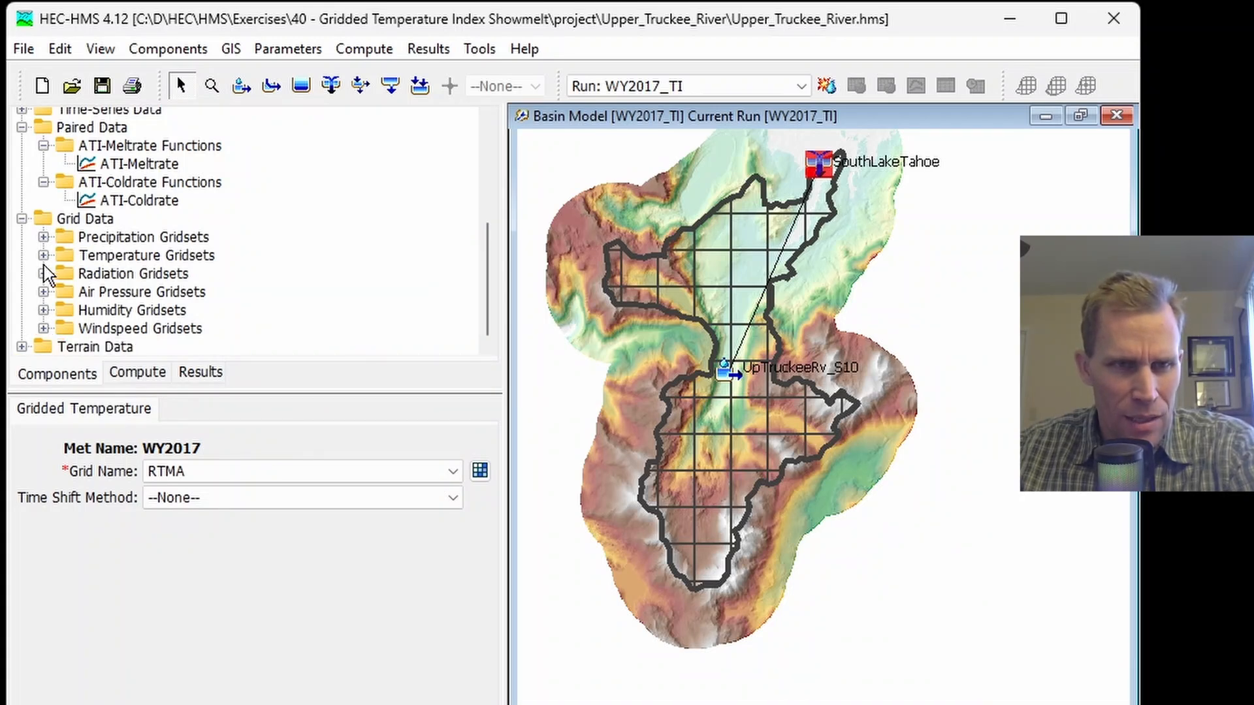
{"action": "left_click", "coordinate": [43, 256]}
{"action": "left_click", "coordinate": [44, 255]}
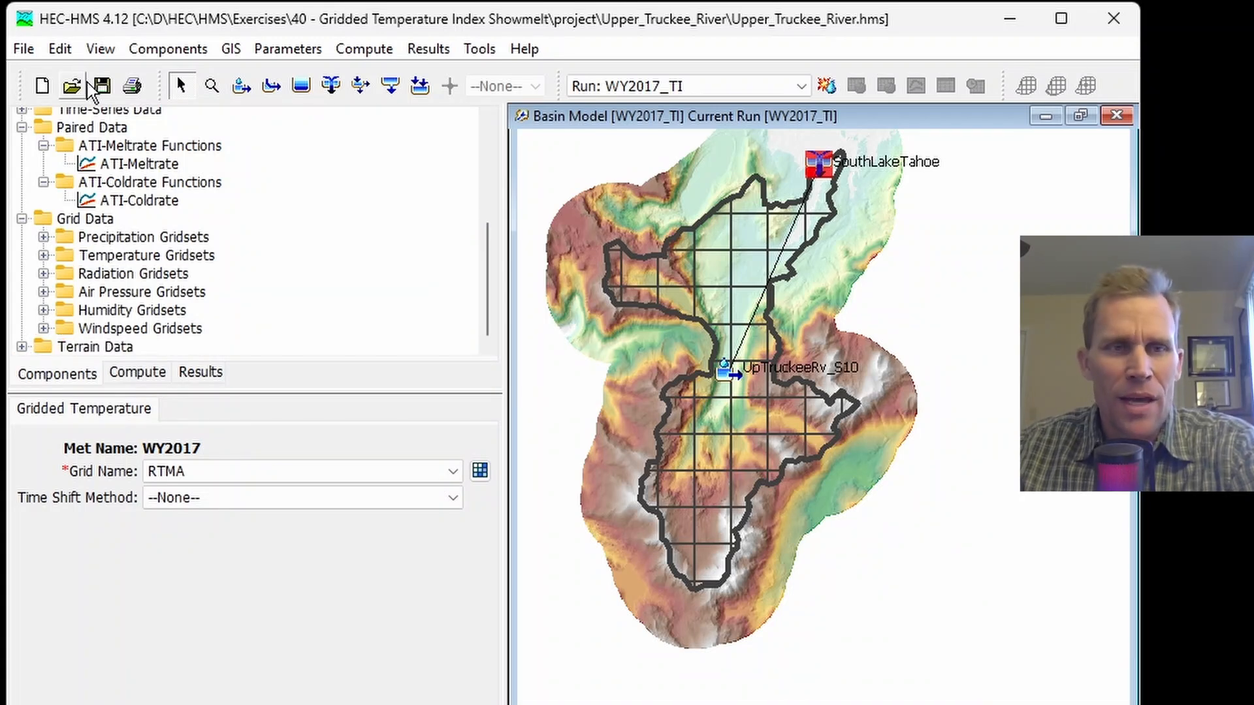
{"action": "left_click", "coordinate": [826, 86]}
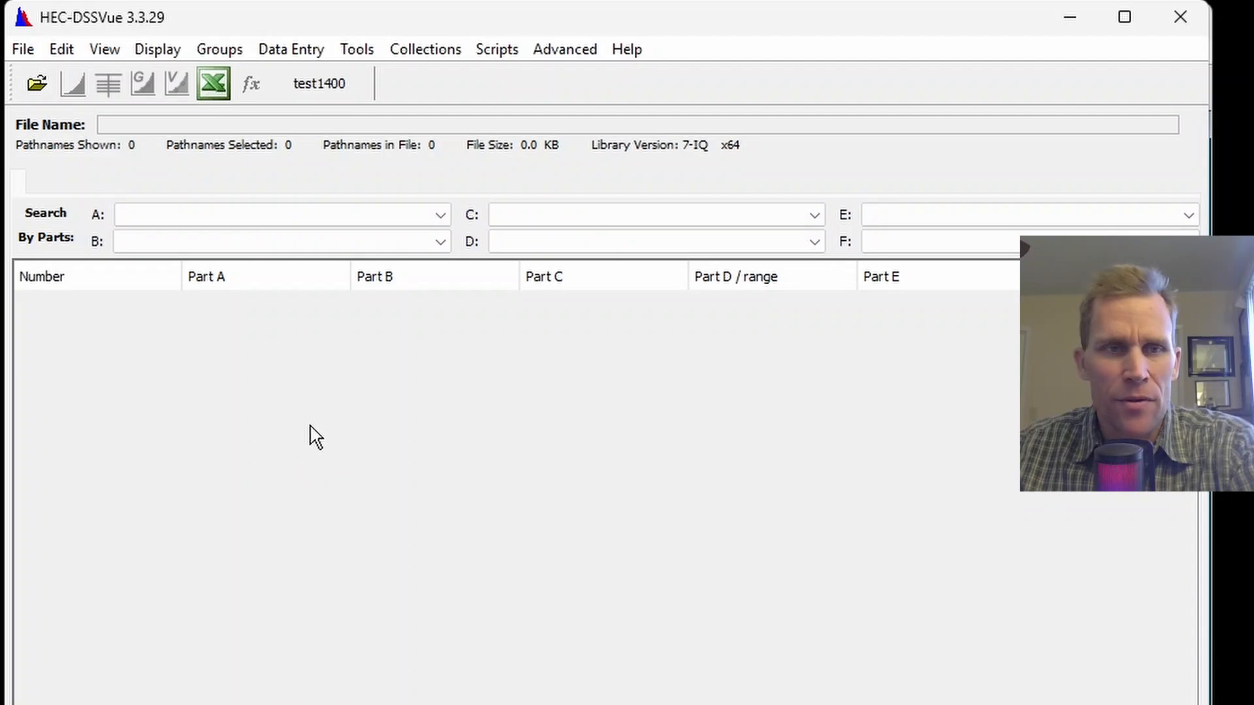
In HEC-DSSVue, open MRMS_corrected.dss and examine the precipitation records on 11OCT2016 around 1400 to 1700 for a time gap
{"action": "left_click", "coordinate": [37, 84]}
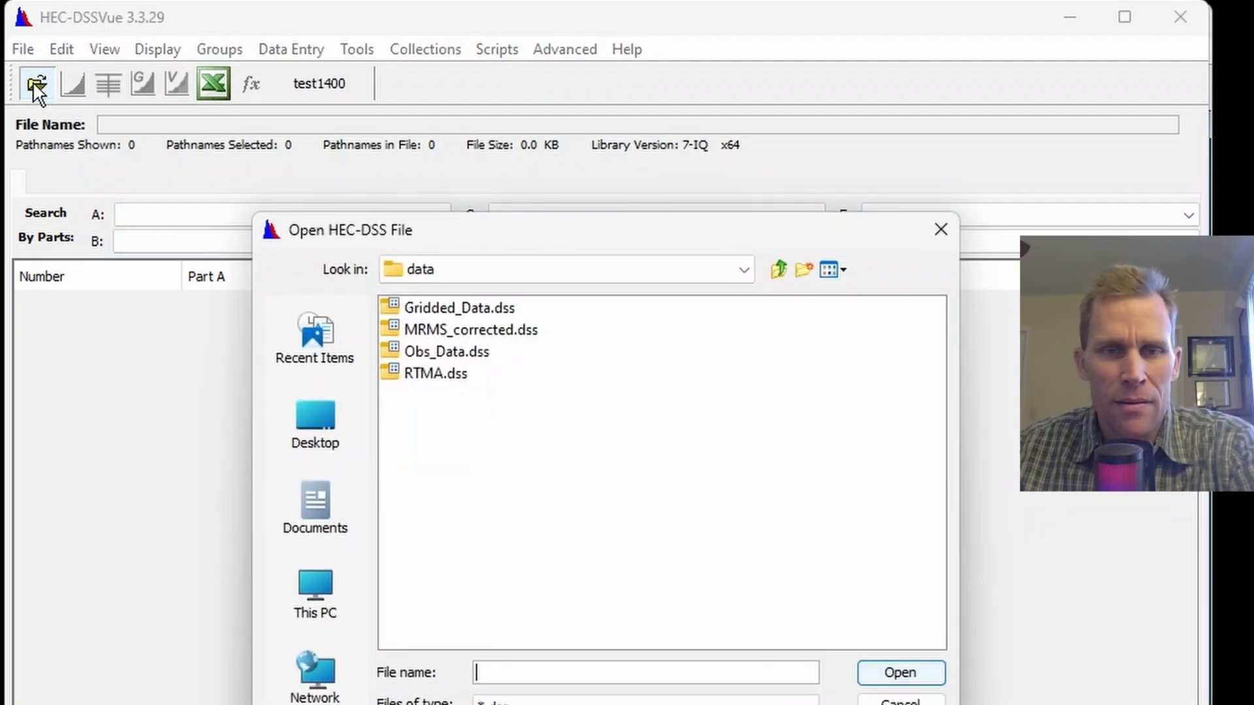
{"action": "left_click", "coordinate": [476, 333]}
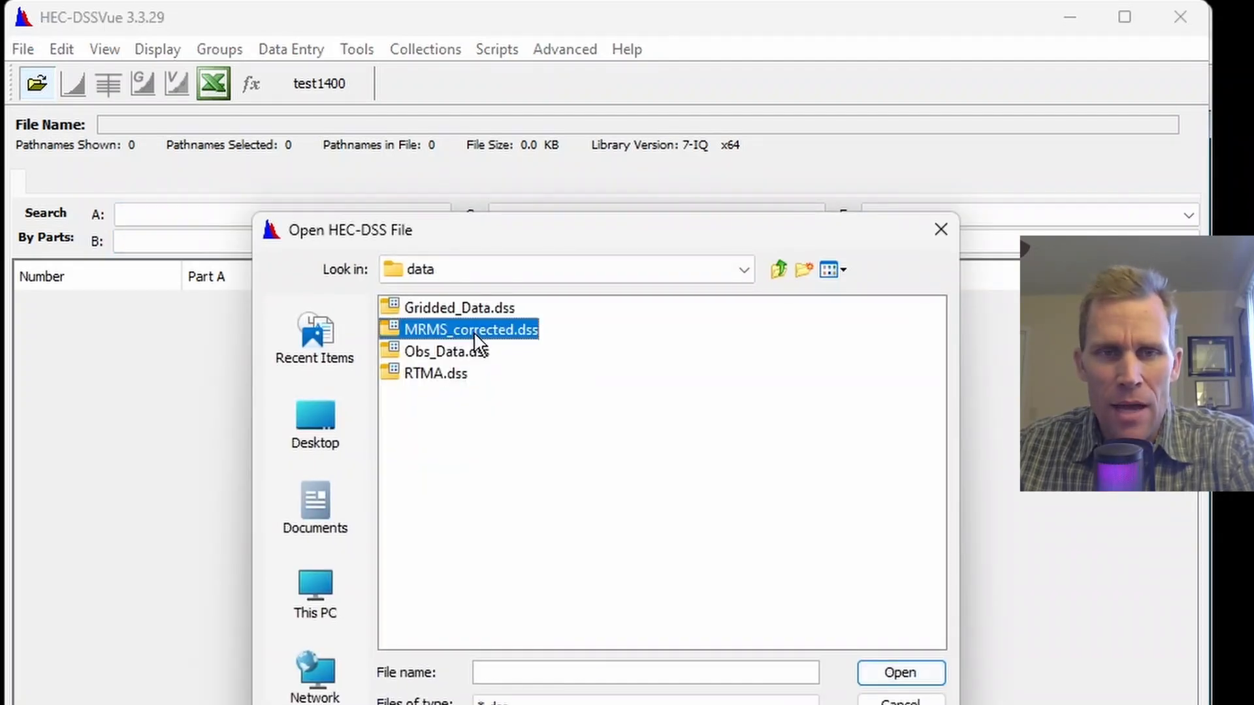
{"action": "left_click", "coordinate": [890, 680]}
{"action": "scroll", "coordinate": [638, 559], "scroll_direction": "down", "scroll_amount": 8}
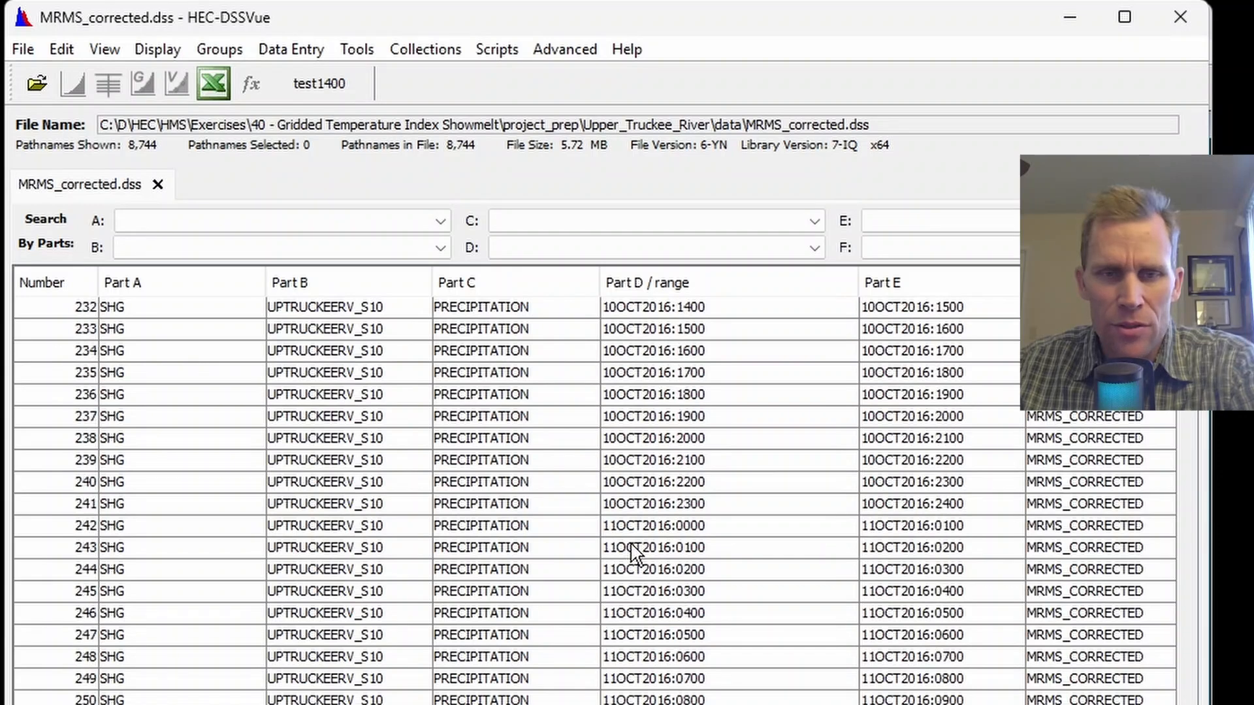
{"action": "scroll", "coordinate": [758, 562], "scroll_direction": "down", "scroll_amount": 2}
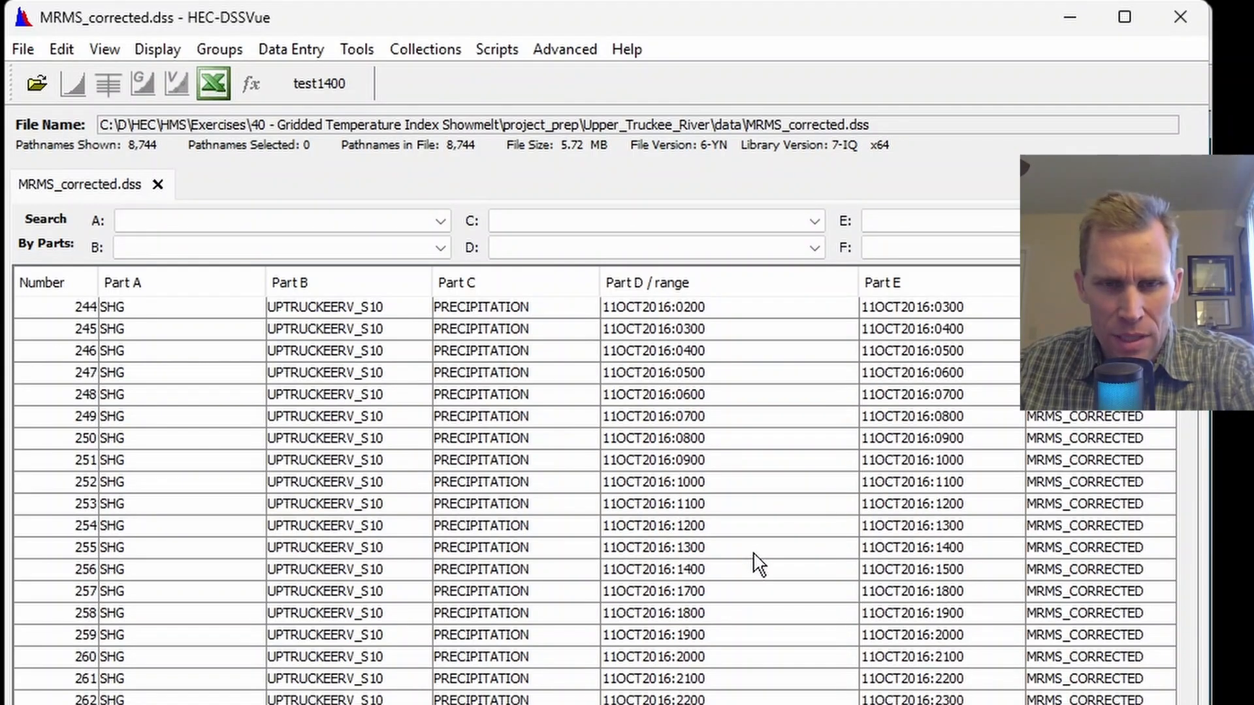
{"action": "left_click", "coordinate": [681, 508]}
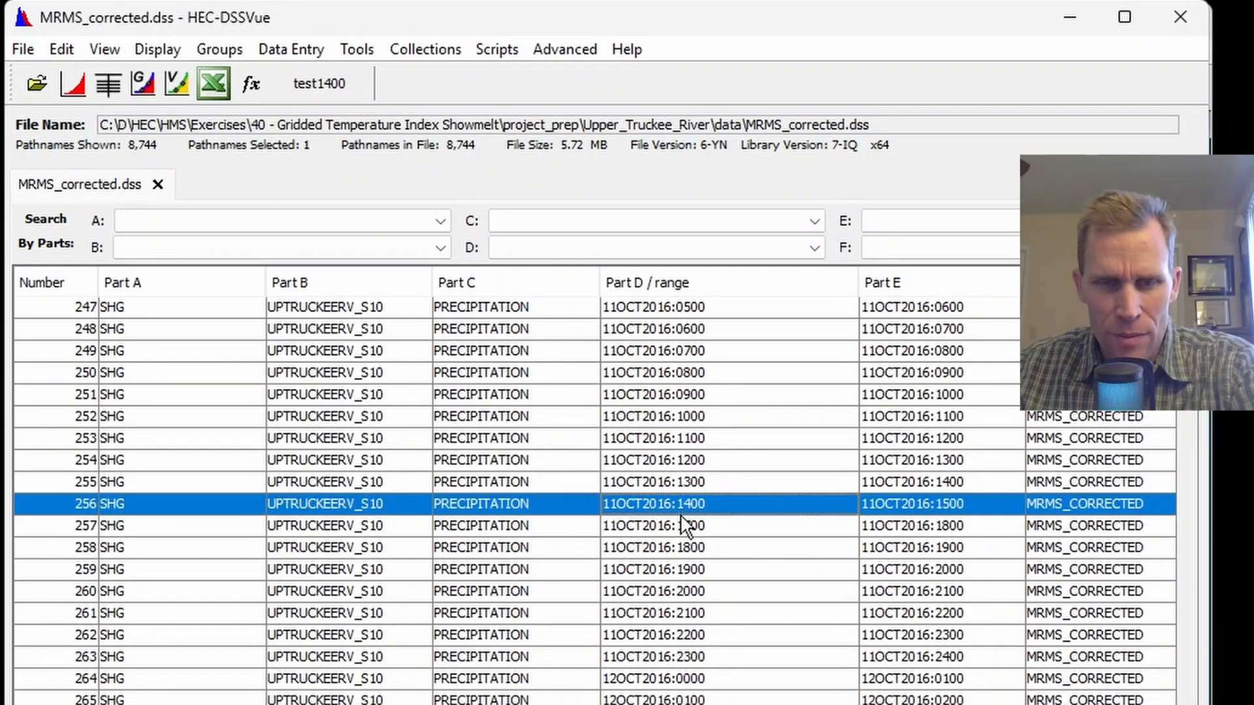
{"action": "left_click", "coordinate": [681, 523], "text": "shift"}
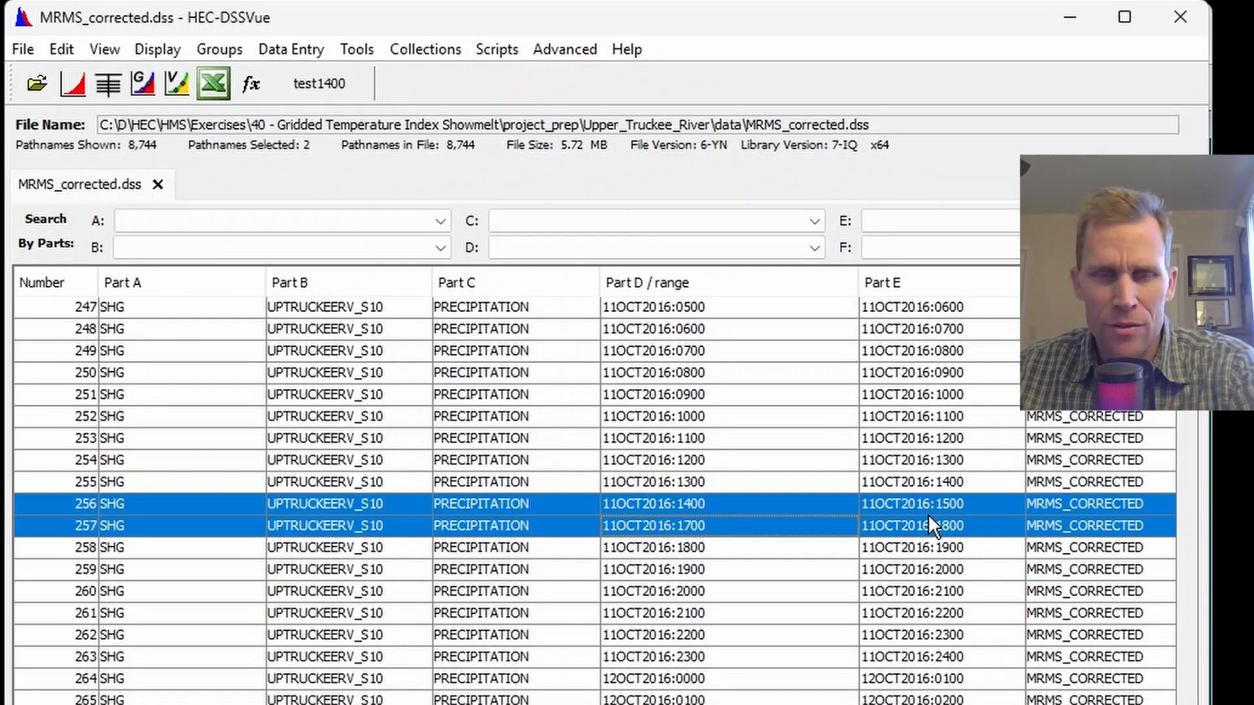
{"action": "left_click", "coordinate": [1072, 18]}
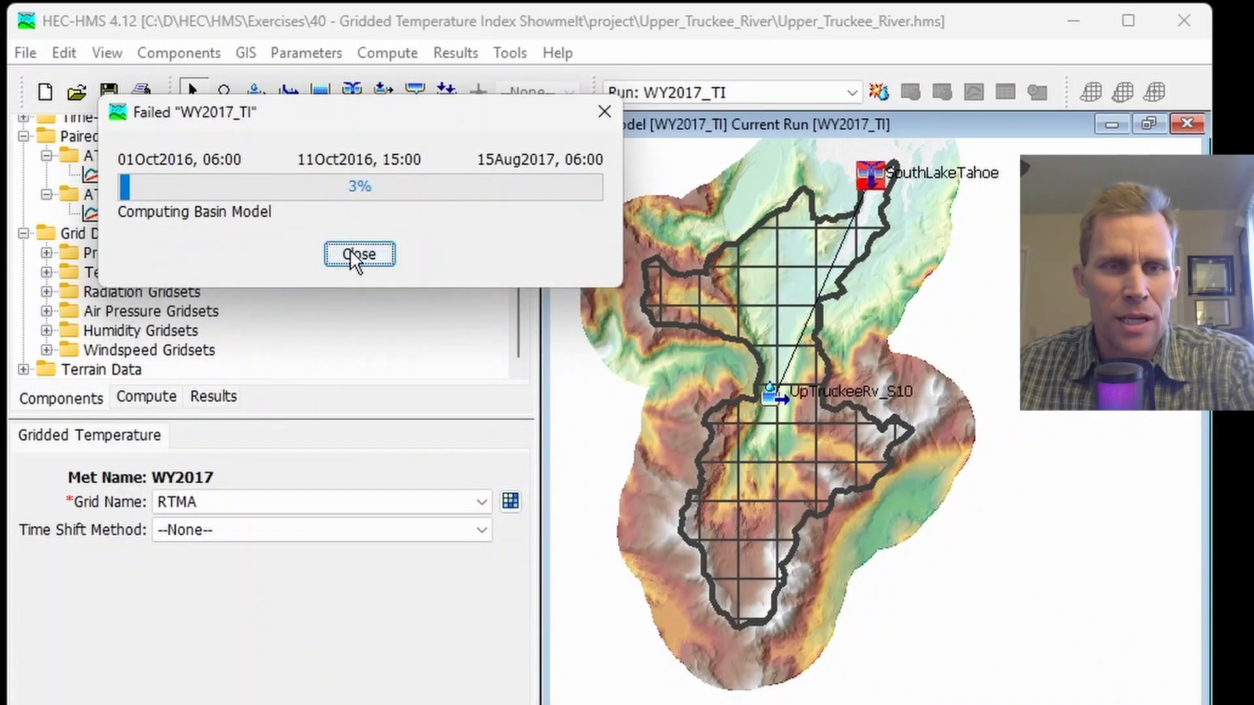
Back in HEC-HMS, dismiss the compute window, set Replace Missing to Set To Default for meteorologic model WY2017, and recompute WY2017_TI
{"action": "left_click", "coordinate": [352, 255]}
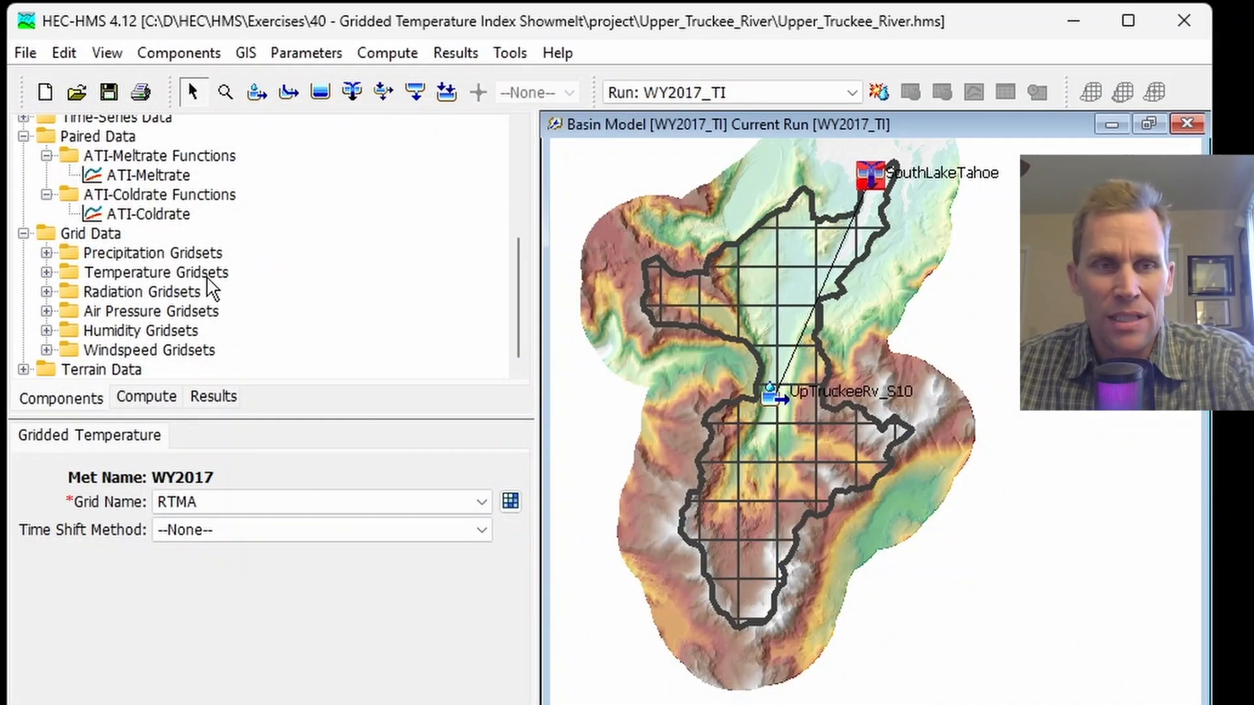
{"action": "scroll", "coordinate": [115, 273], "scroll_direction": "up", "scroll_amount": 3}
{"action": "left_click", "coordinate": [114, 202]}
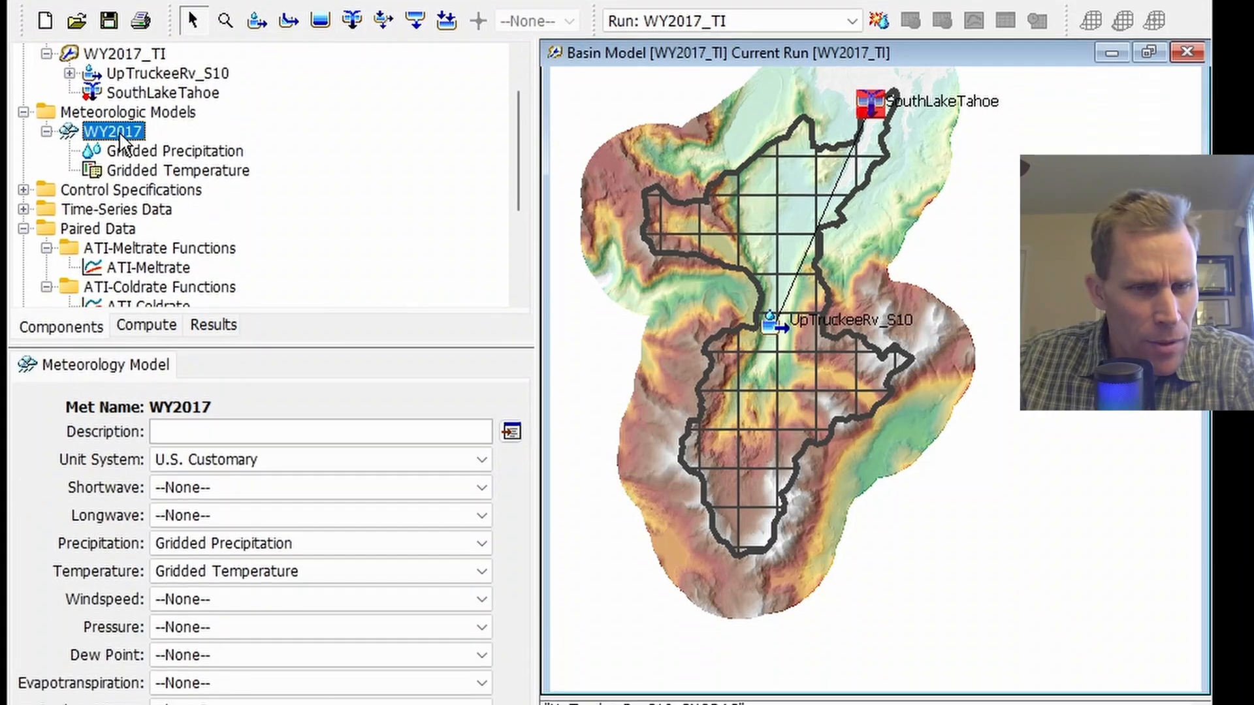
{"action": "left_click", "coordinate": [190, 625]}
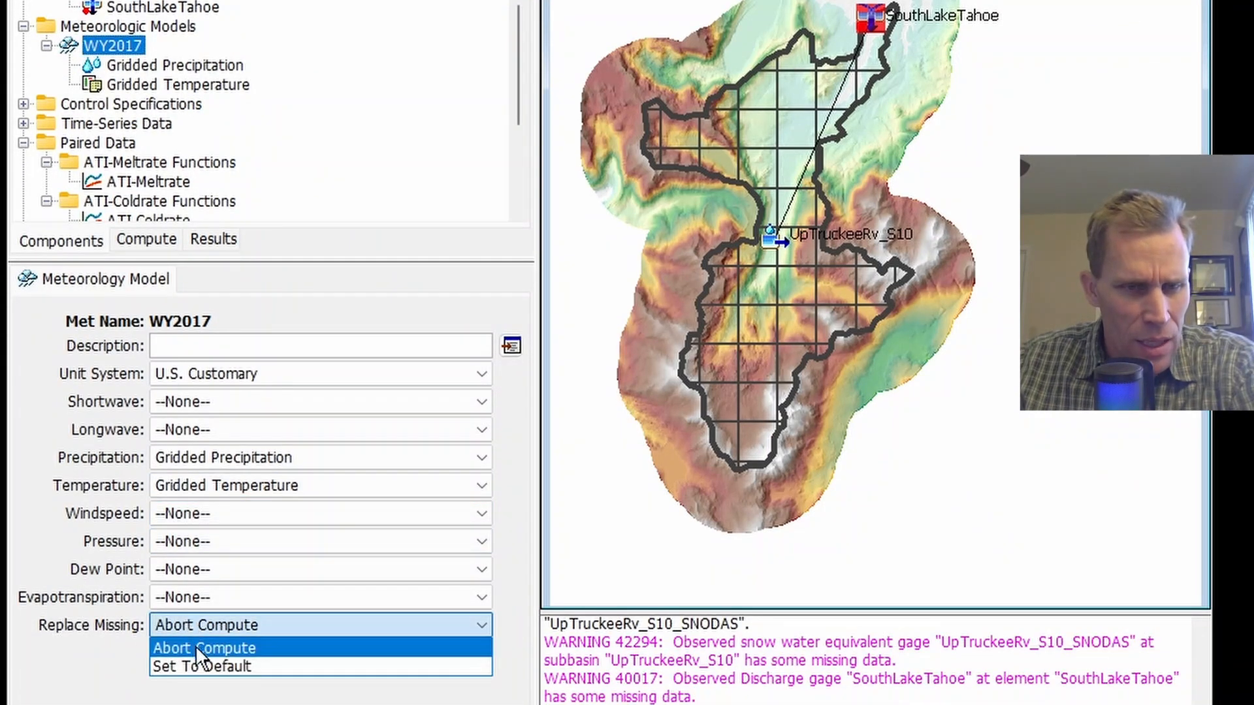
{"action": "left_click", "coordinate": [201, 666]}
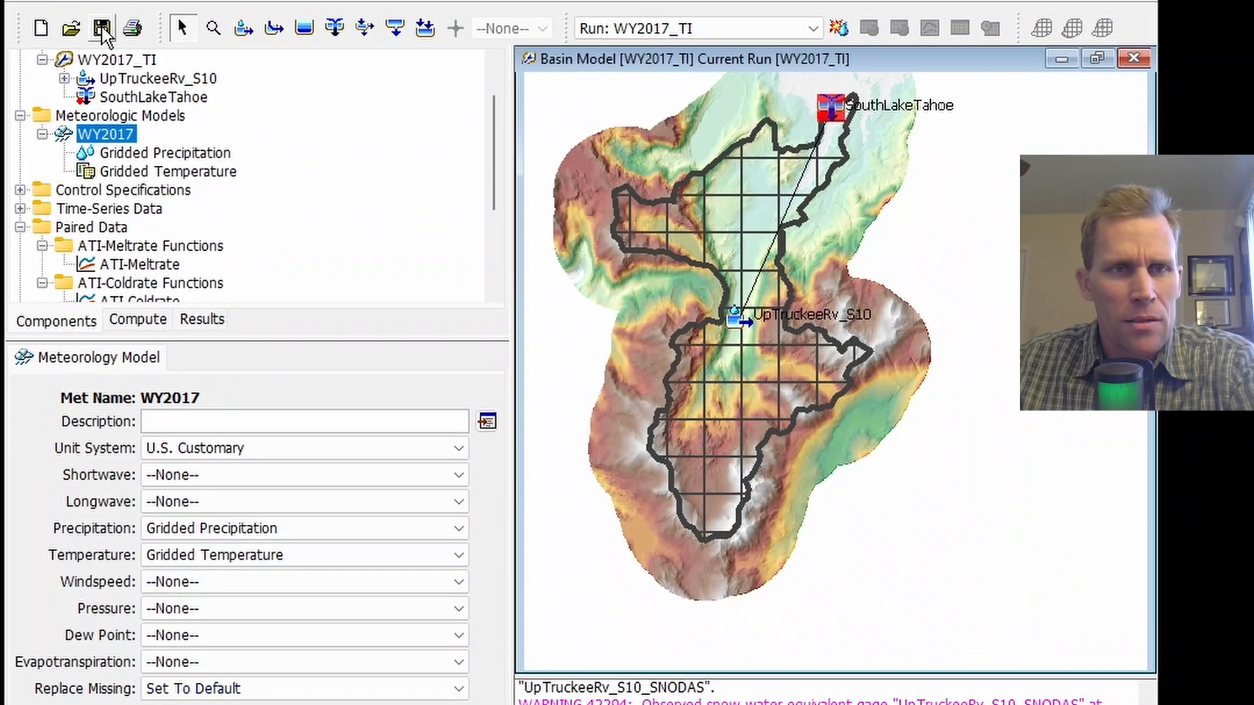
{"action": "left_click", "coordinate": [838, 27]}
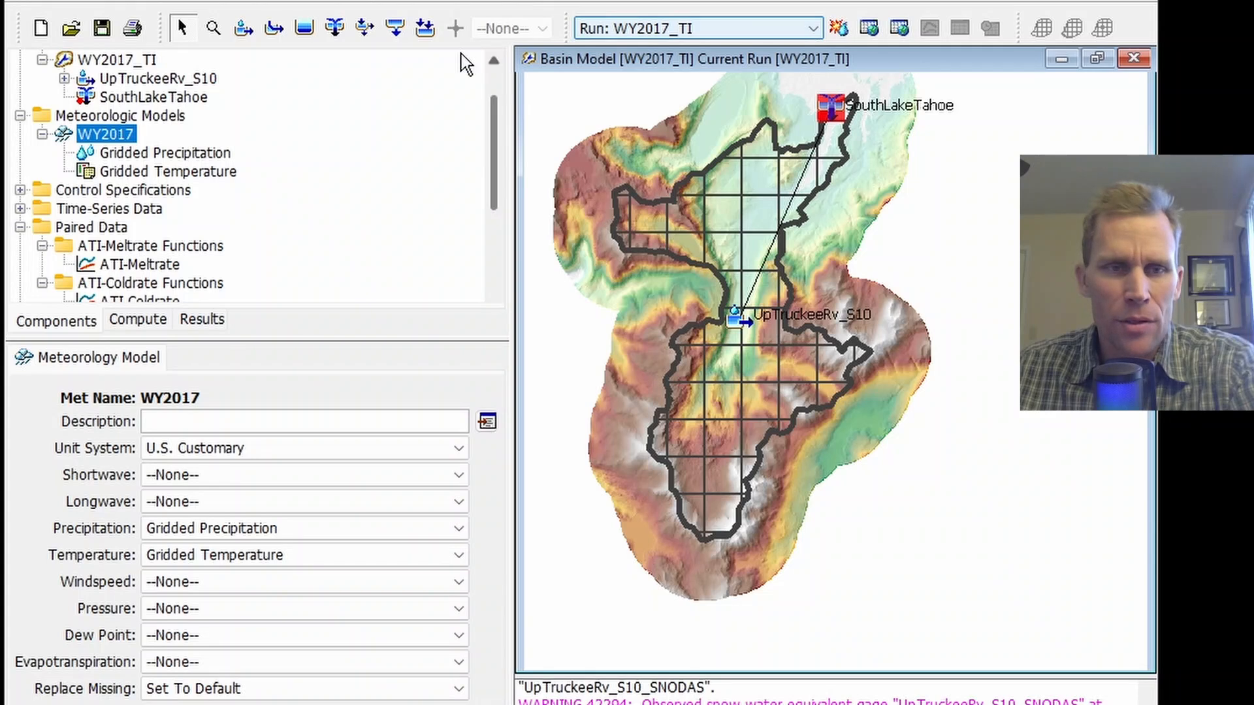
Graph Observed SWE together with Snow Water Equivalent from the WY2017_TI results for subbasin UpTruckeeRv_S10
{"action": "left_click", "coordinate": [200, 321]}
{"action": "left_click", "coordinate": [20, 78]}
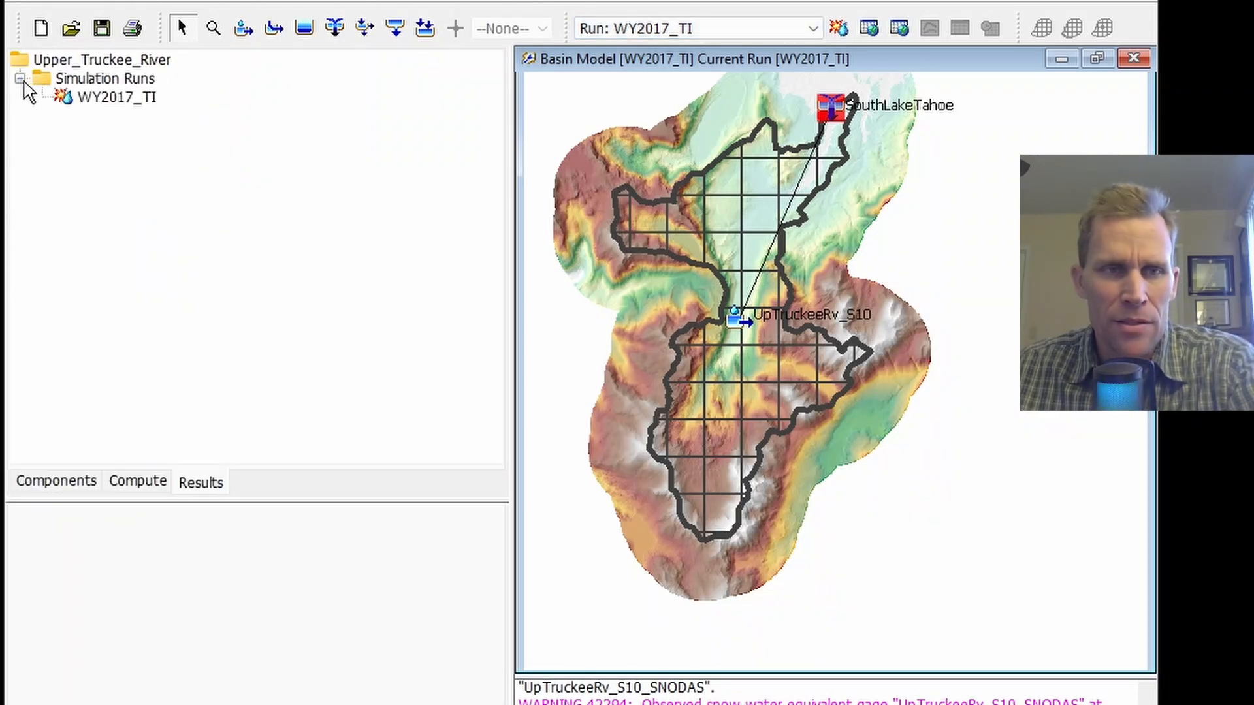
{"action": "double_click", "coordinate": [107, 100]}
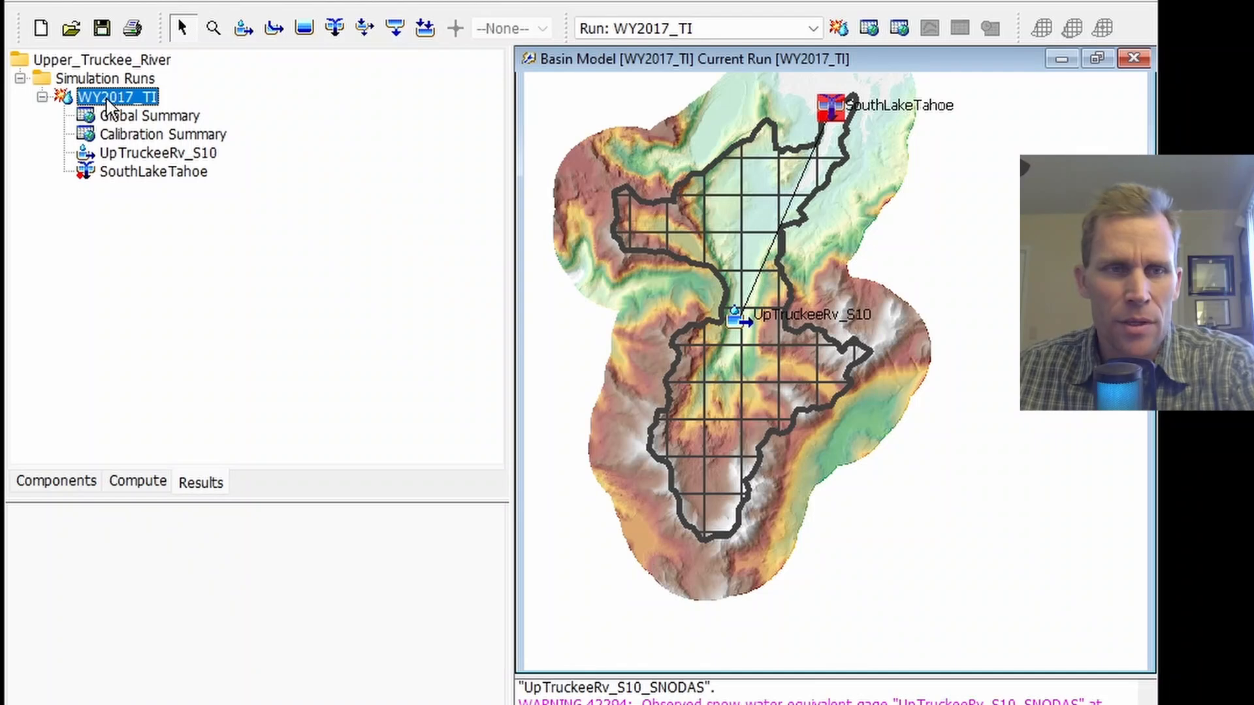
{"action": "double_click", "coordinate": [147, 154]}
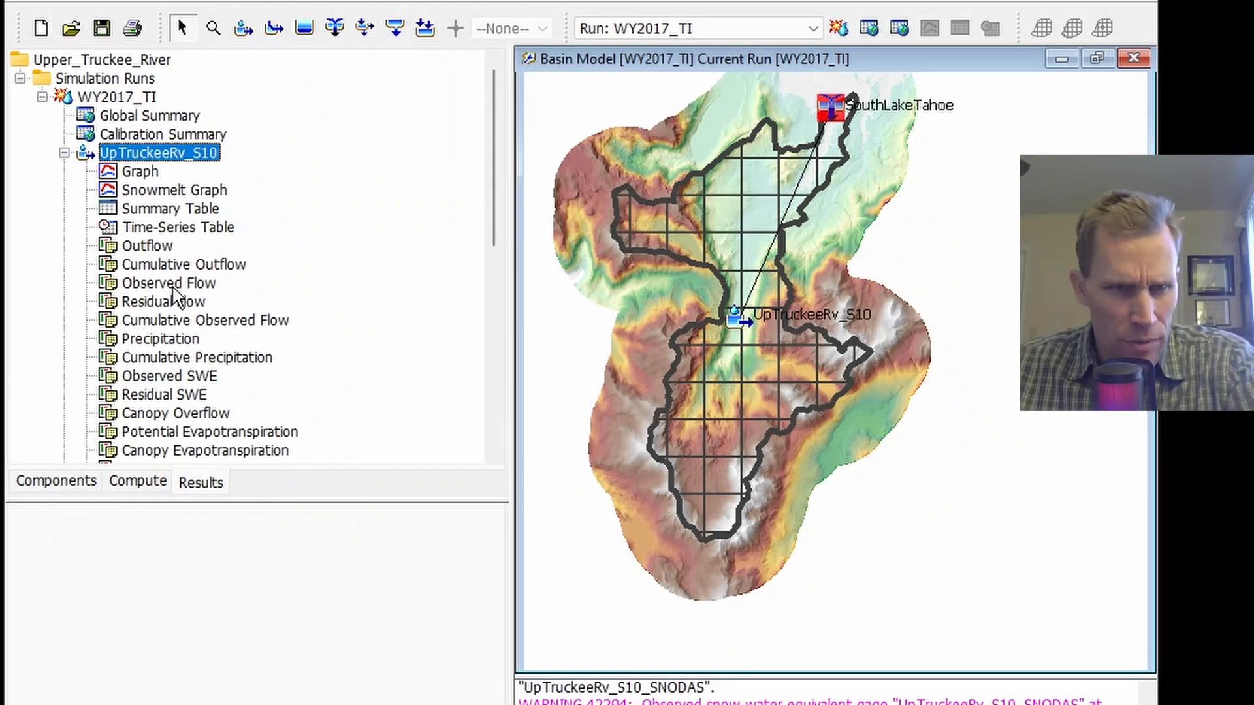
{"action": "left_click", "coordinate": [188, 379]}
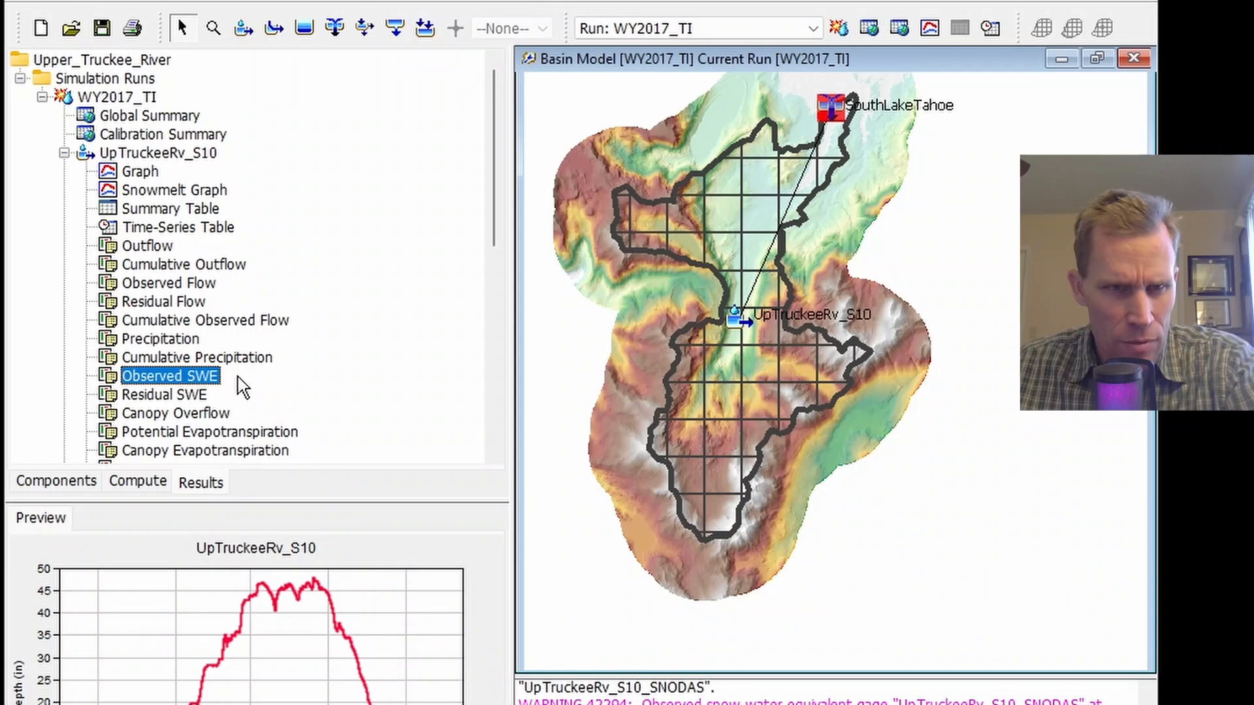
{"action": "scroll", "coordinate": [235, 388], "scroll_direction": "down", "scroll_amount": 3}
{"action": "left_click", "coordinate": [224, 384], "text": "ctrl"}
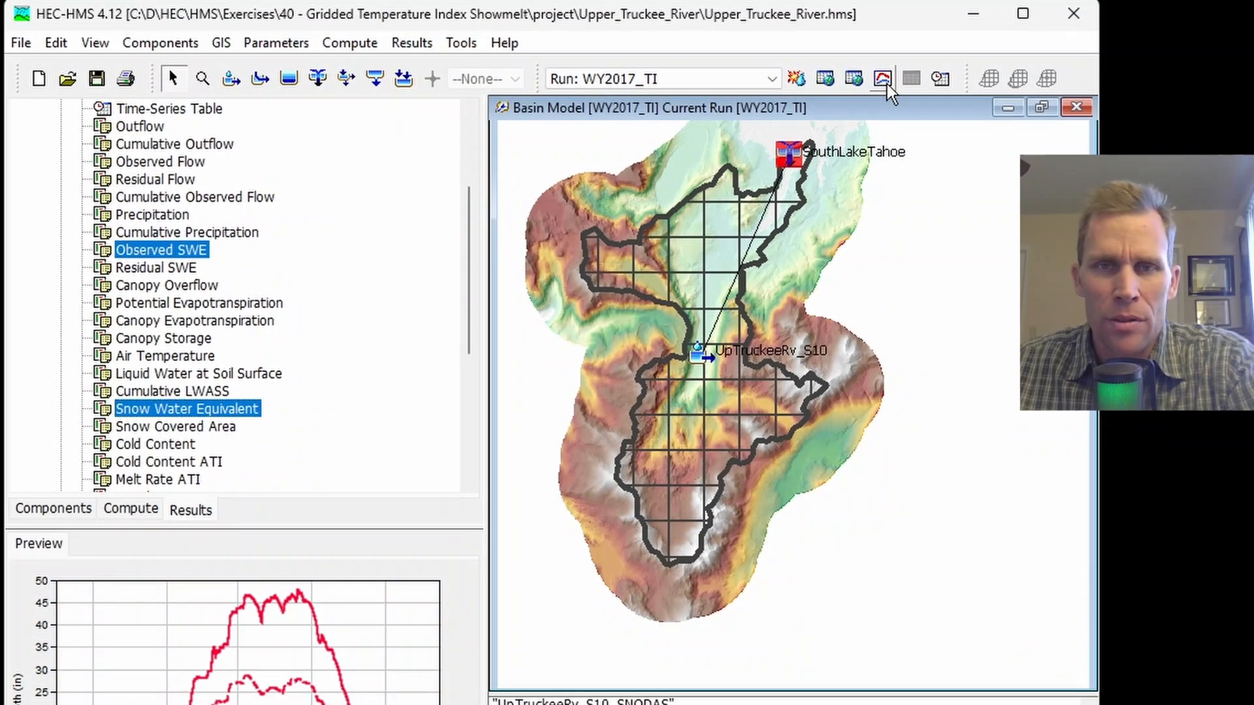
{"action": "left_click", "coordinate": [884, 78]}
{"action": "left_click_drag", "start_coordinate": [426, 30], "coordinate": [532, 114]}
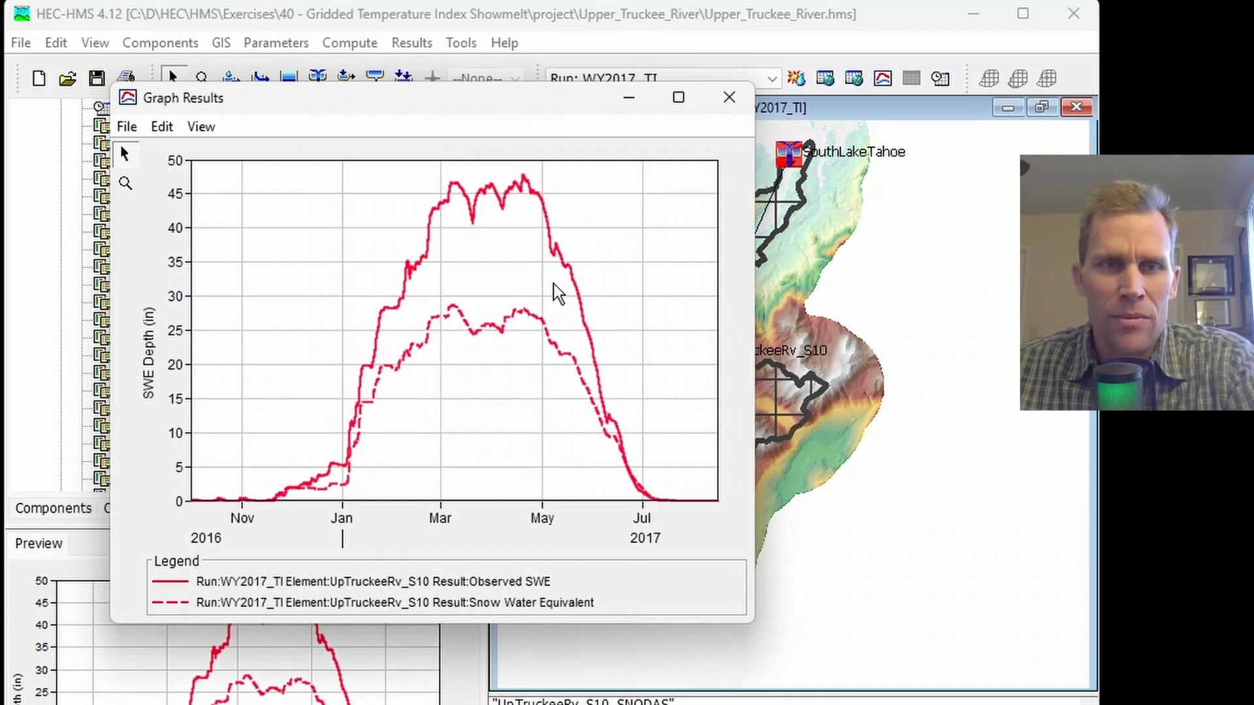
Restyle the graph with thick solid lines, red for Observed SWE and blue for Snow Water Equivalent, and close it after comparing them
{"action": "left_click", "coordinate": [162, 127]}
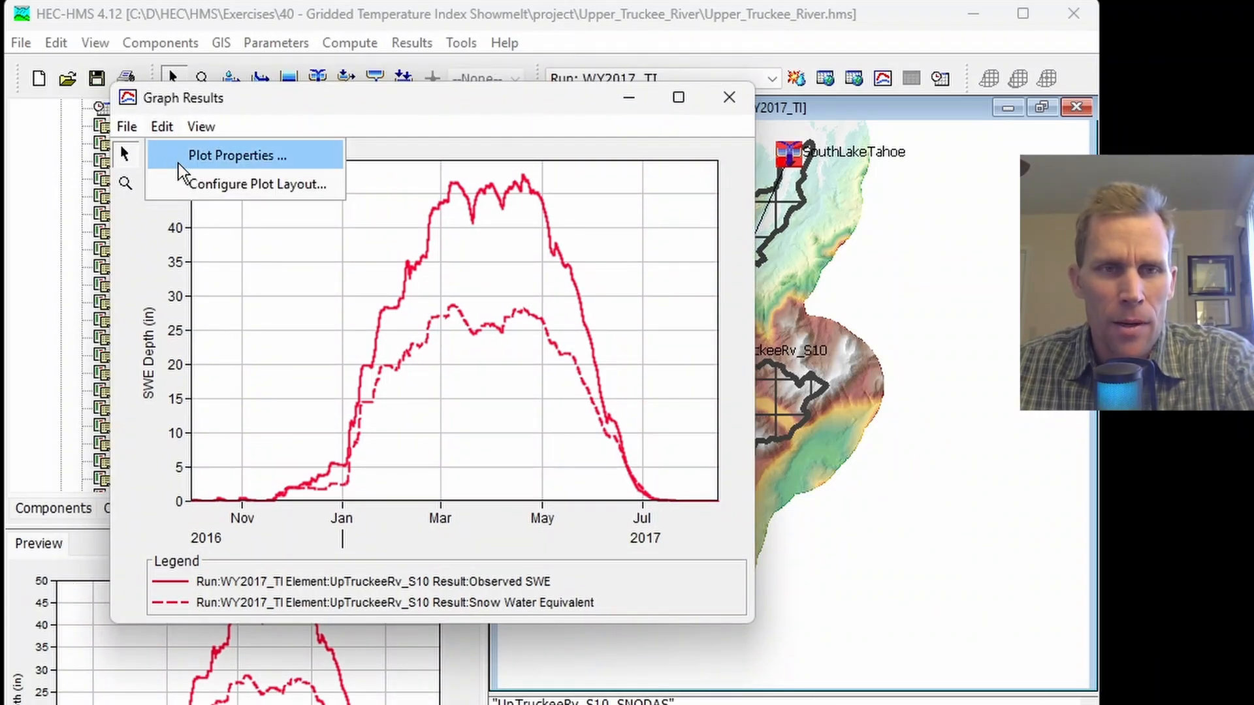
{"action": "key", "text": "Return"}
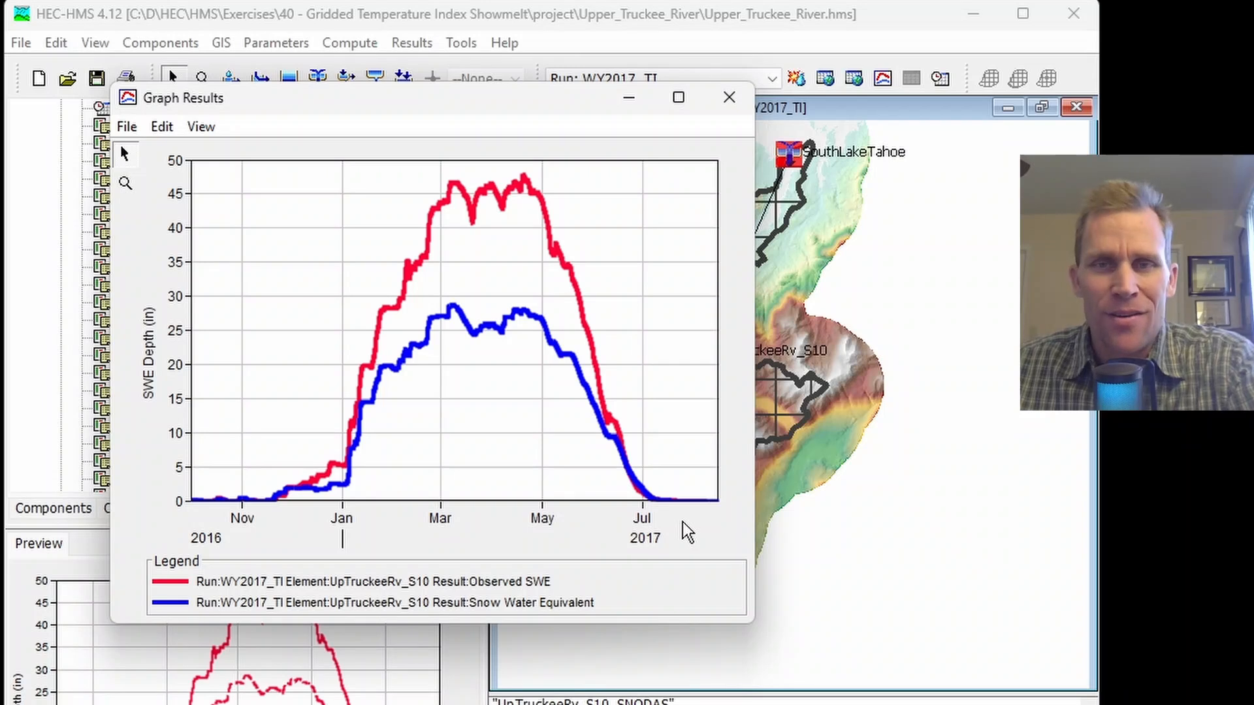
{"action": "left_click", "coordinate": [731, 97]}
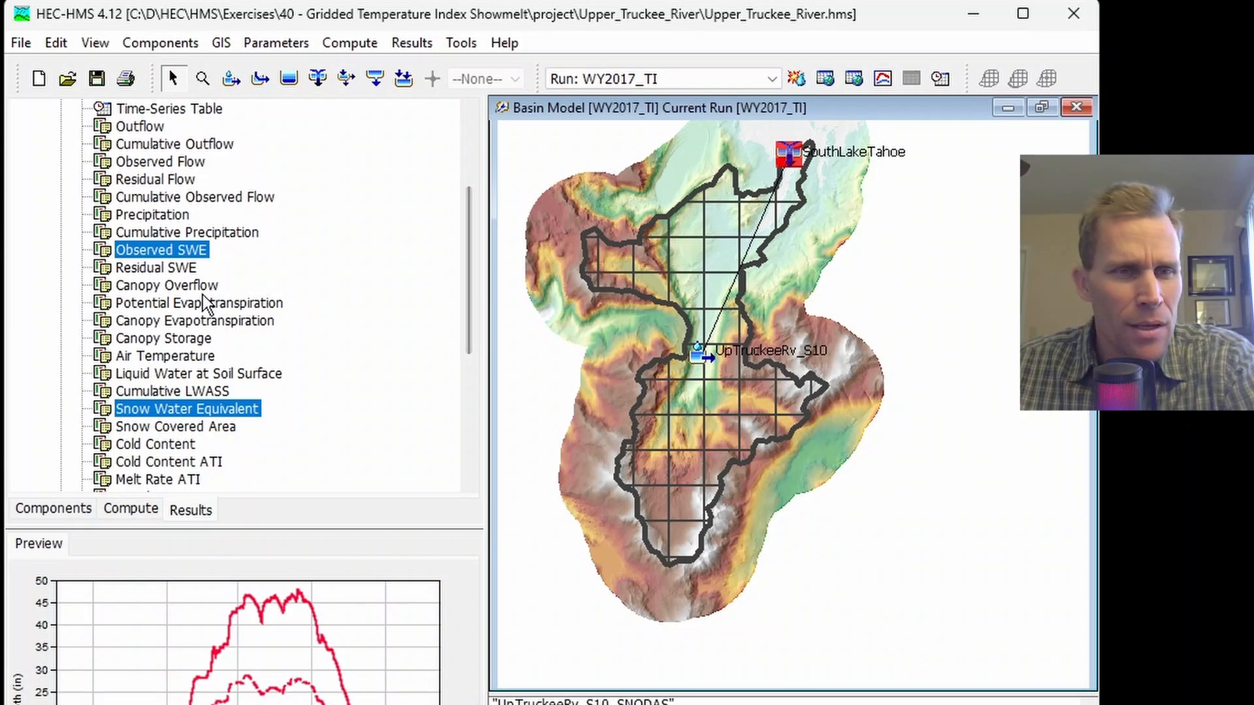
Add Precipitation and Air Temperature to the selected Observed SWE and Snow Water Equivalent results, graph them together, enlarge the graph and close it after viewing
{"action": "scroll", "coordinate": [202, 295], "scroll_direction": "up", "scroll_amount": 2}
{"action": "left_click", "coordinate": [170, 321], "text": "ctrl"}
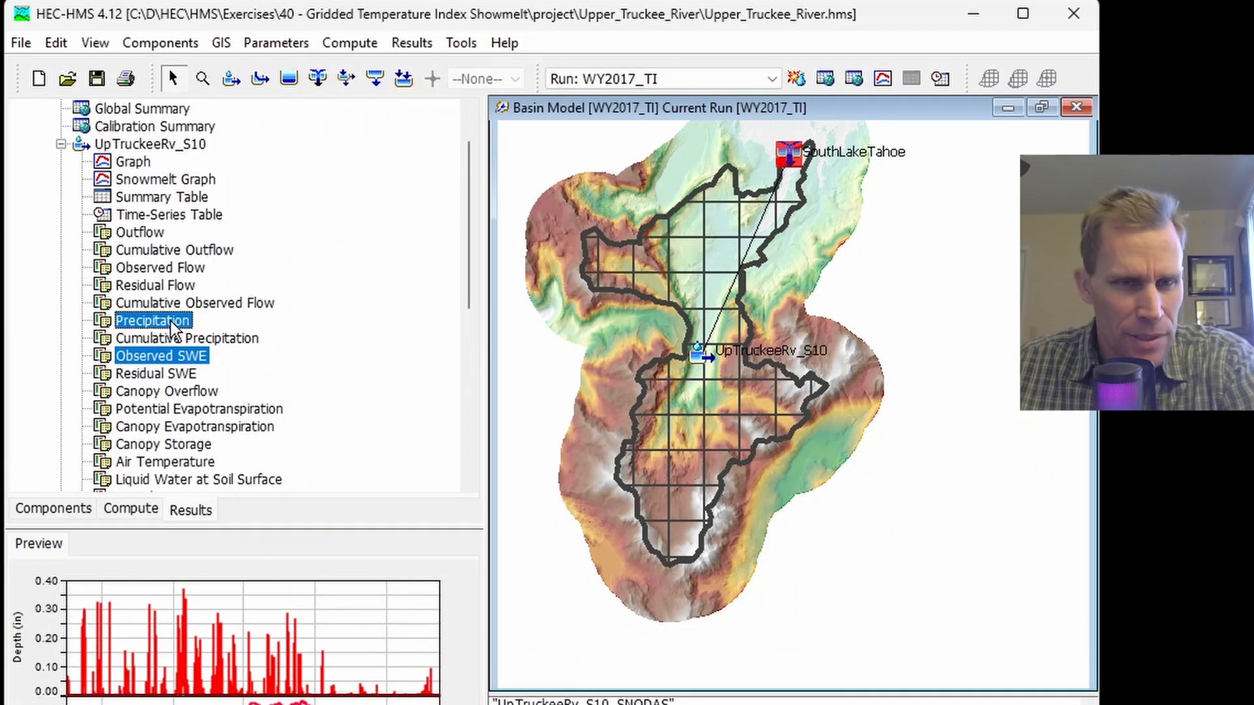
{"action": "left_click", "coordinate": [171, 462], "text": "ctrl"}
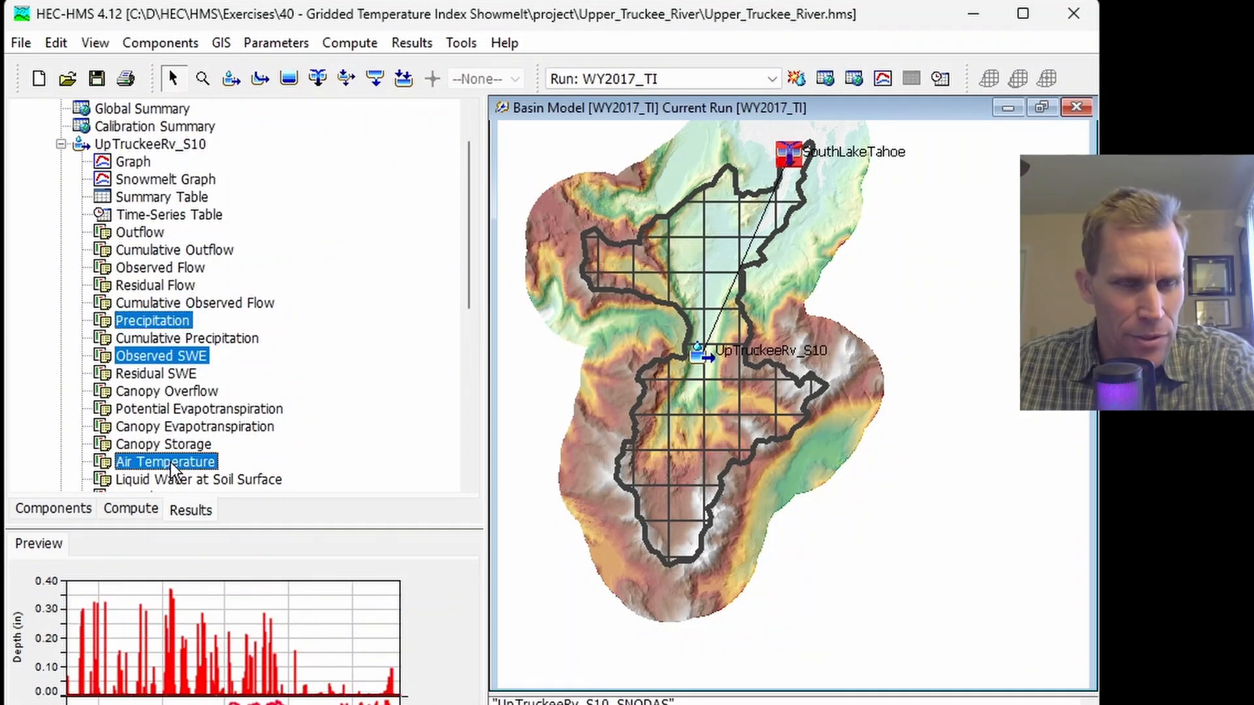
{"action": "left_click", "coordinate": [882, 78]}
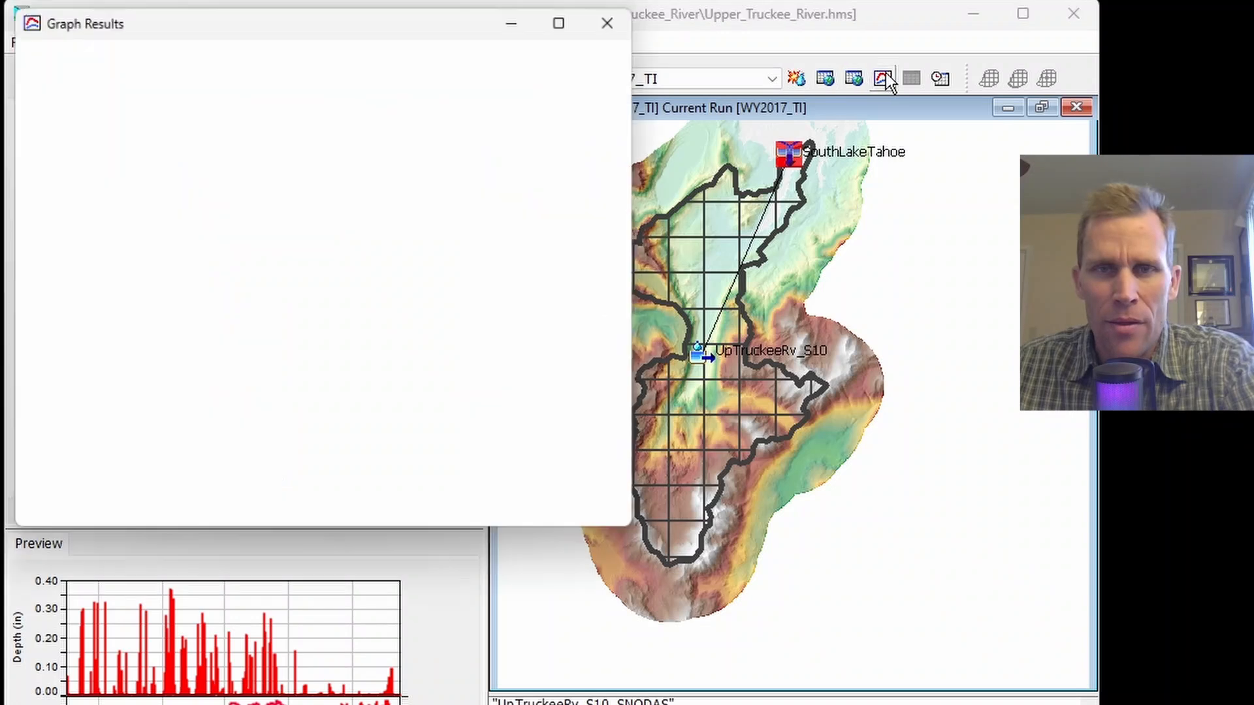
{"action": "left_click_drag", "start_coordinate": [662, 565], "coordinate": [824, 704]}
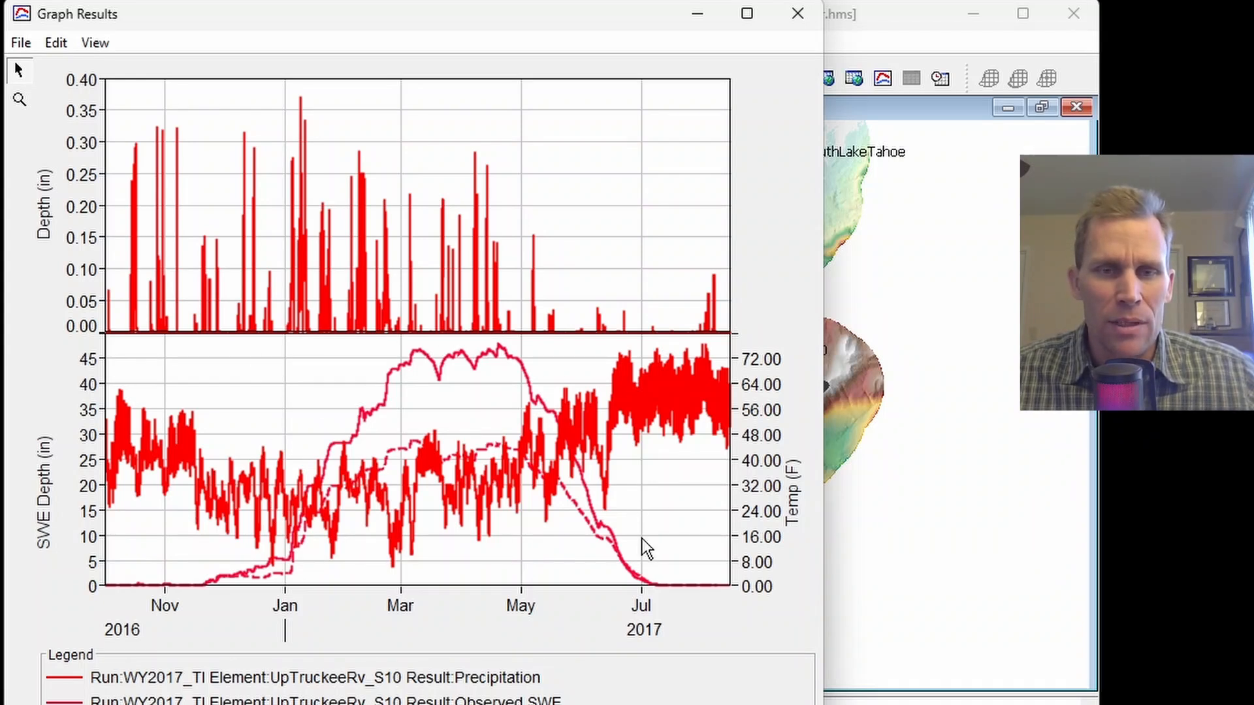
{"action": "left_click", "coordinate": [798, 12]}
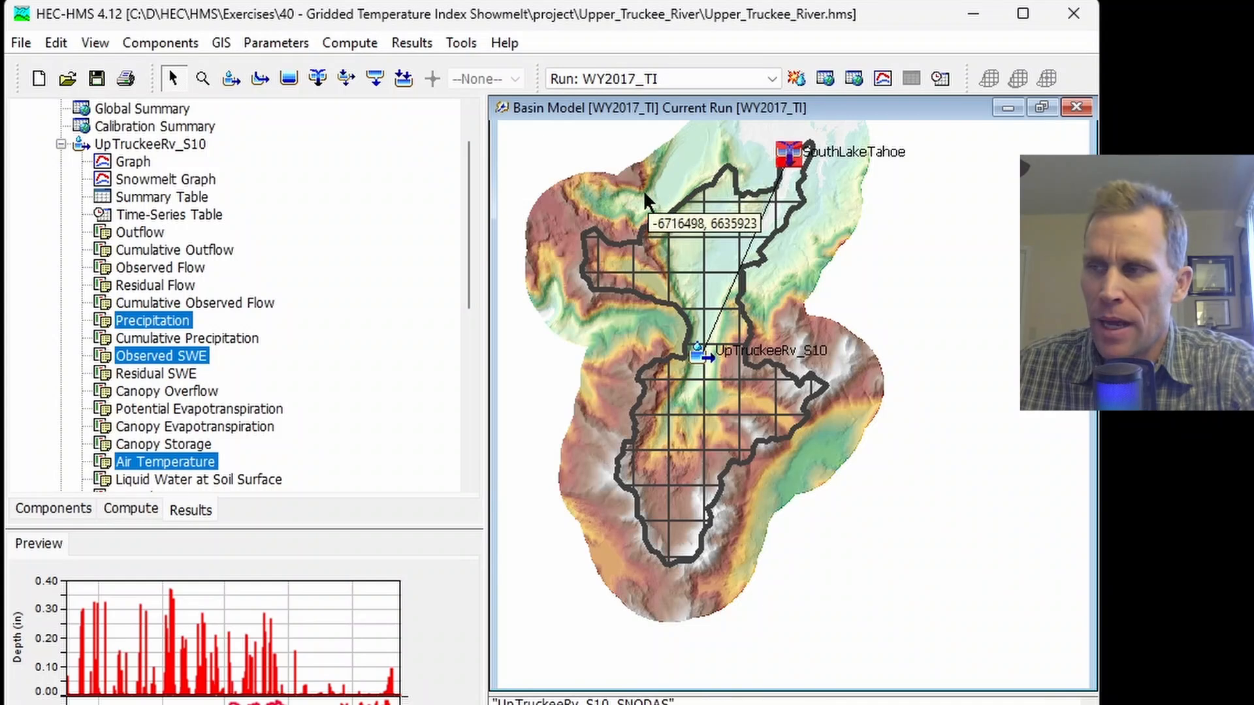
Graph Outflow together with Observed Flow for subbasin UpTruckeeRv_S10 and enlarge the graph window
{"action": "left_click", "coordinate": [192, 392]}
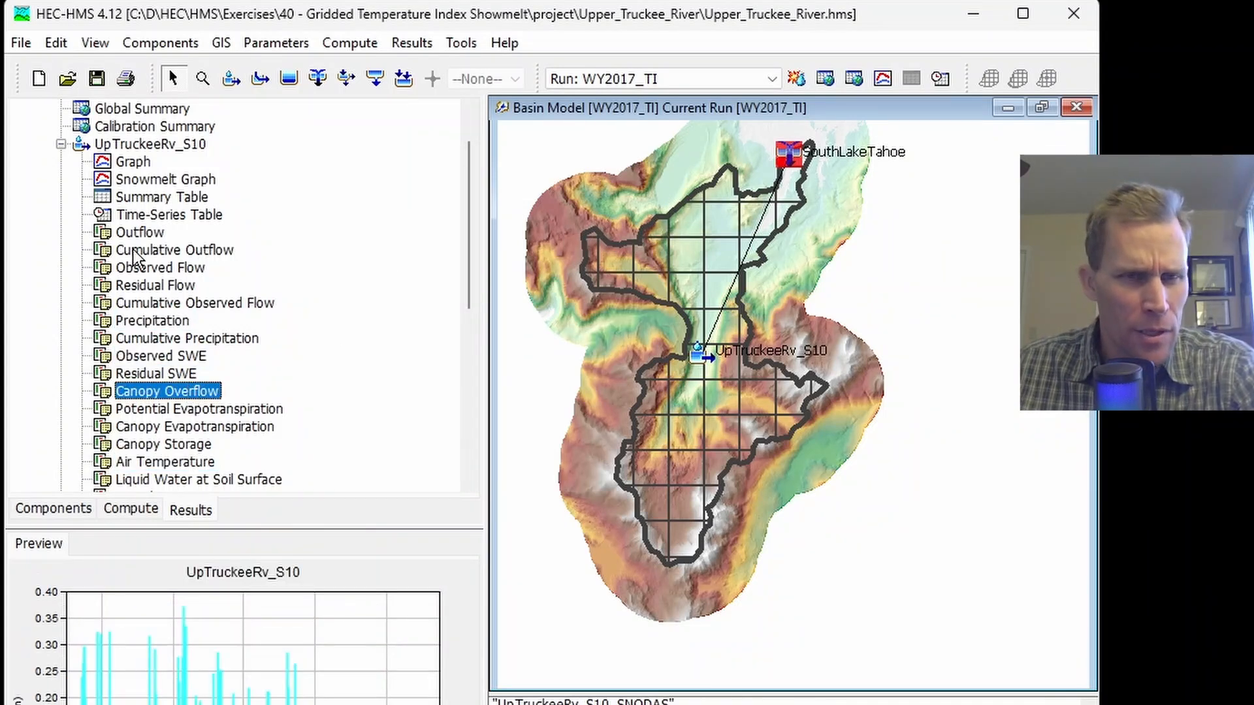
{"action": "left_click", "coordinate": [151, 273]}
{"action": "left_click", "coordinate": [140, 232], "text": "ctrl"}
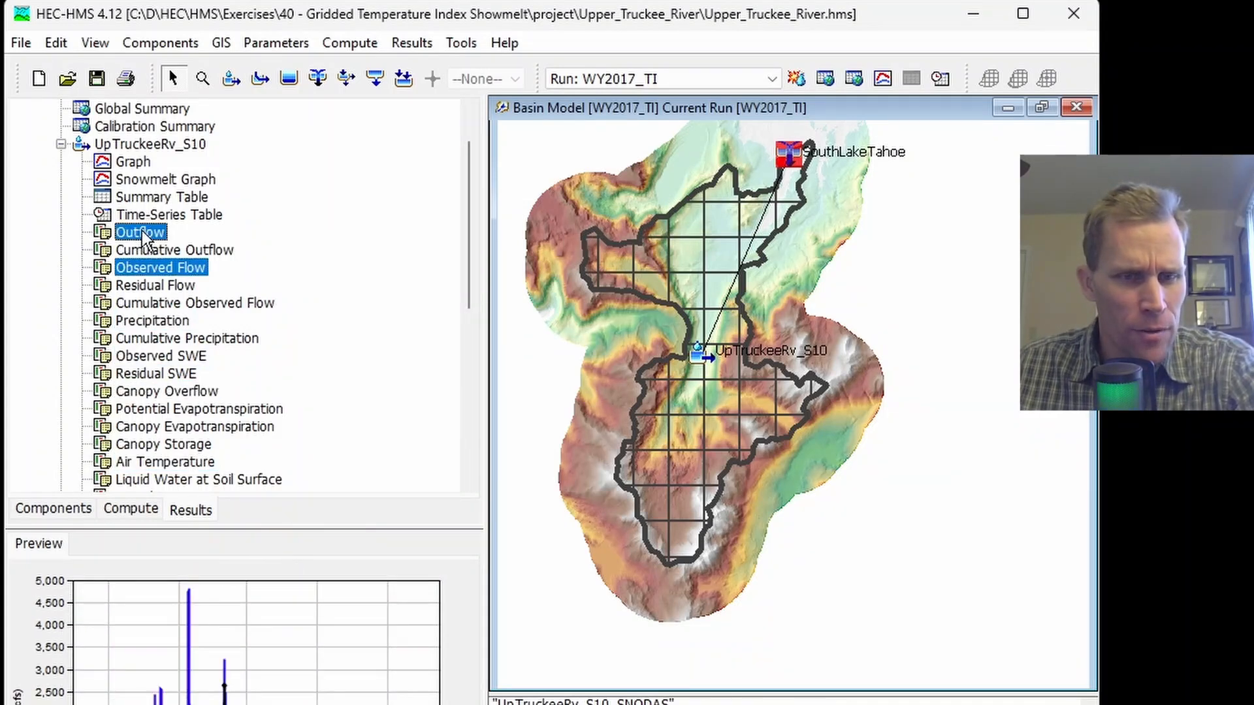
{"action": "left_click", "coordinate": [882, 79]}
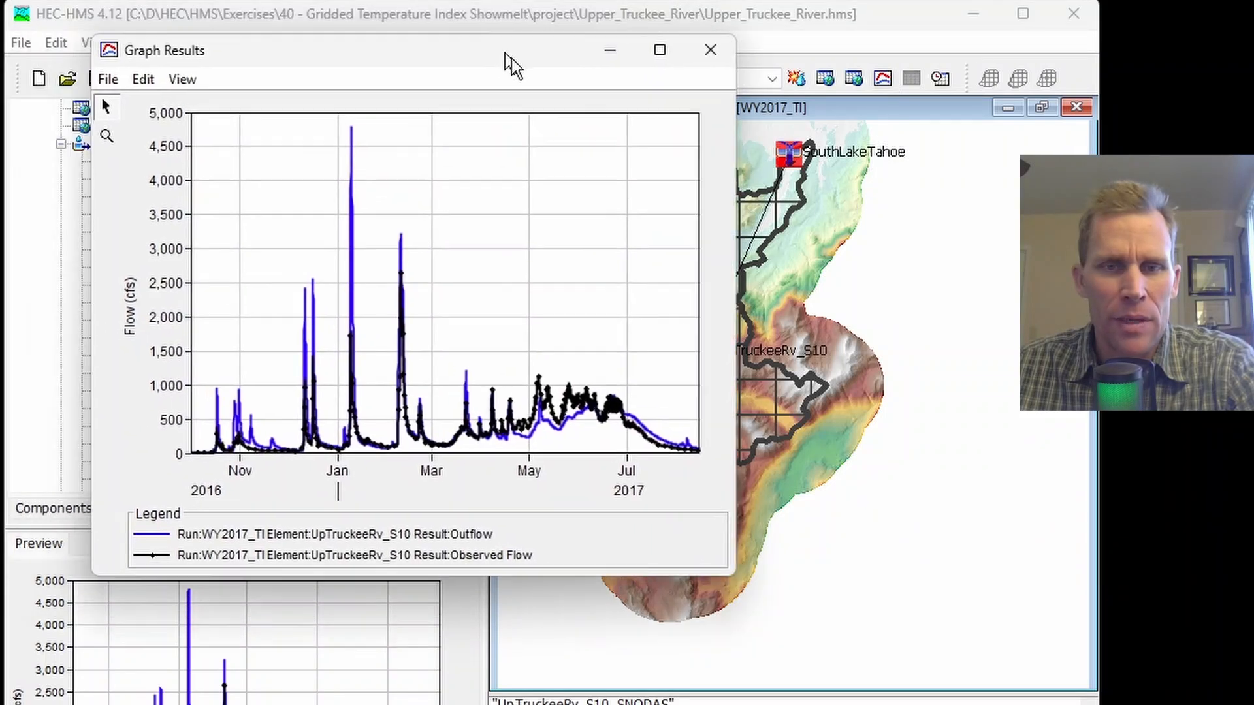
{"action": "left_click_drag", "start_coordinate": [509, 56], "coordinate": [527, 68]}
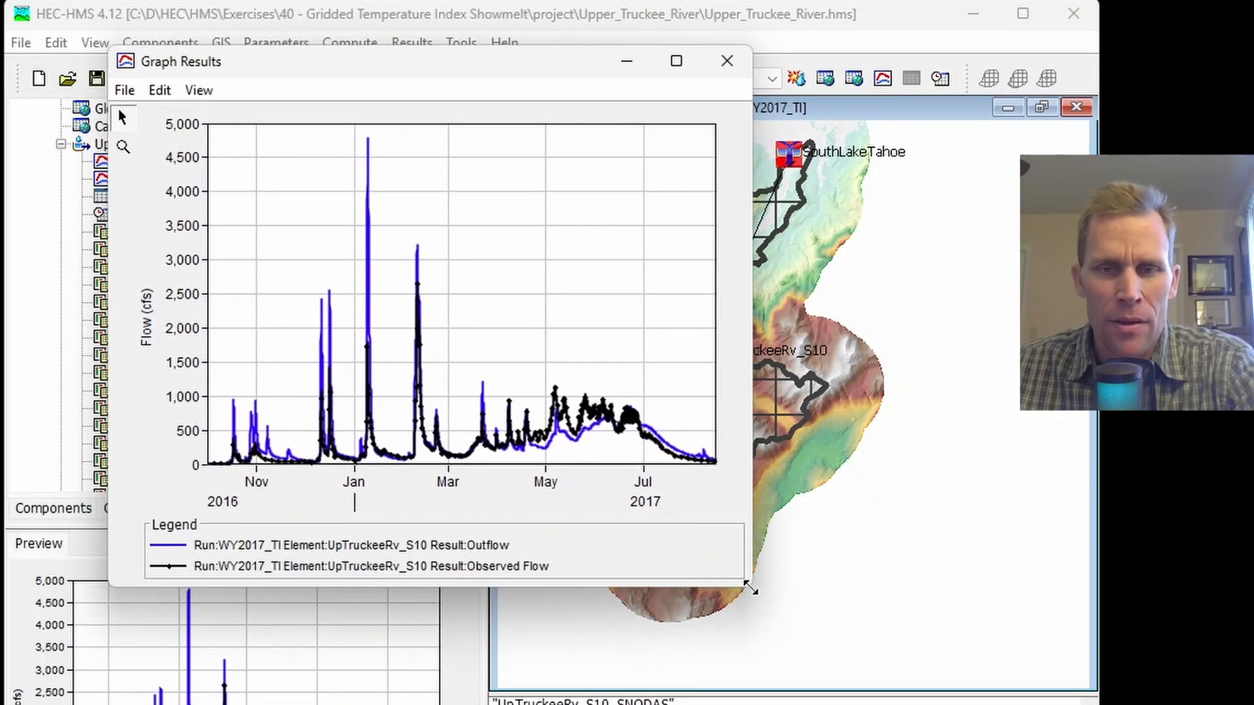
{"action": "left_click_drag", "start_coordinate": [752, 587], "coordinate": [967, 704]}
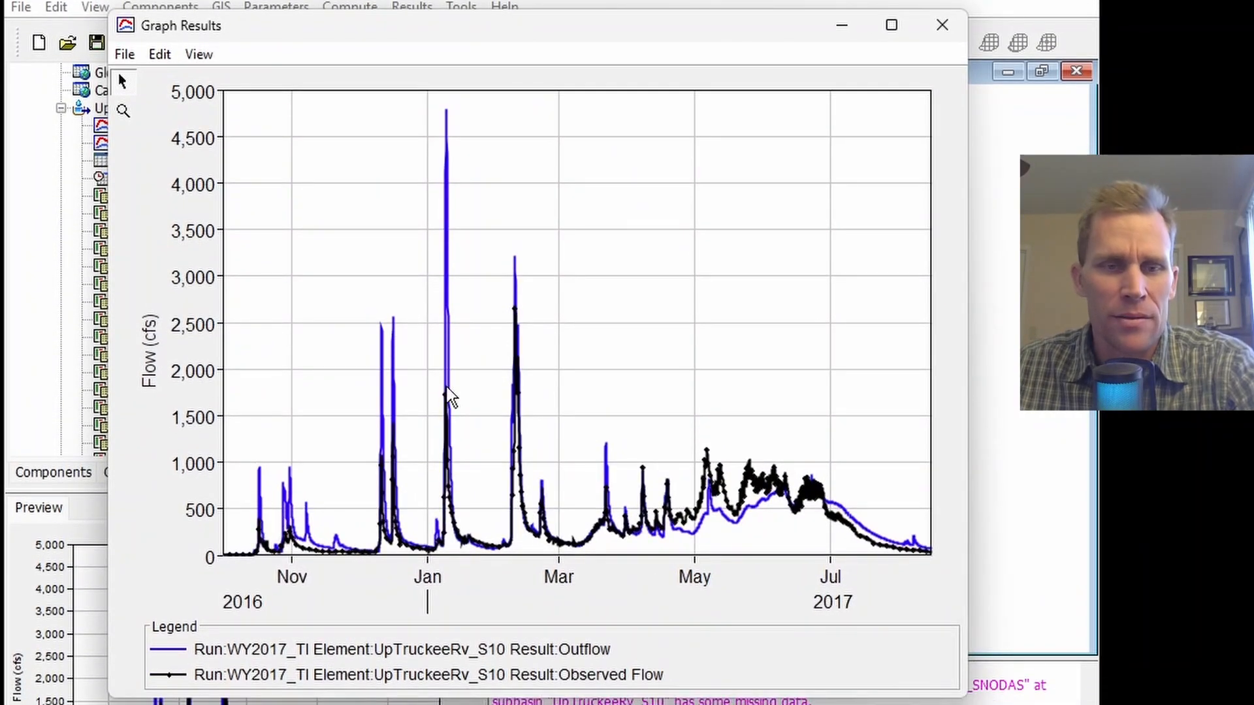
Highlight each flow series, compare them in October–November 2016 and April–May 2017, and close the graph
{"action": "left_click", "coordinate": [436, 683]}
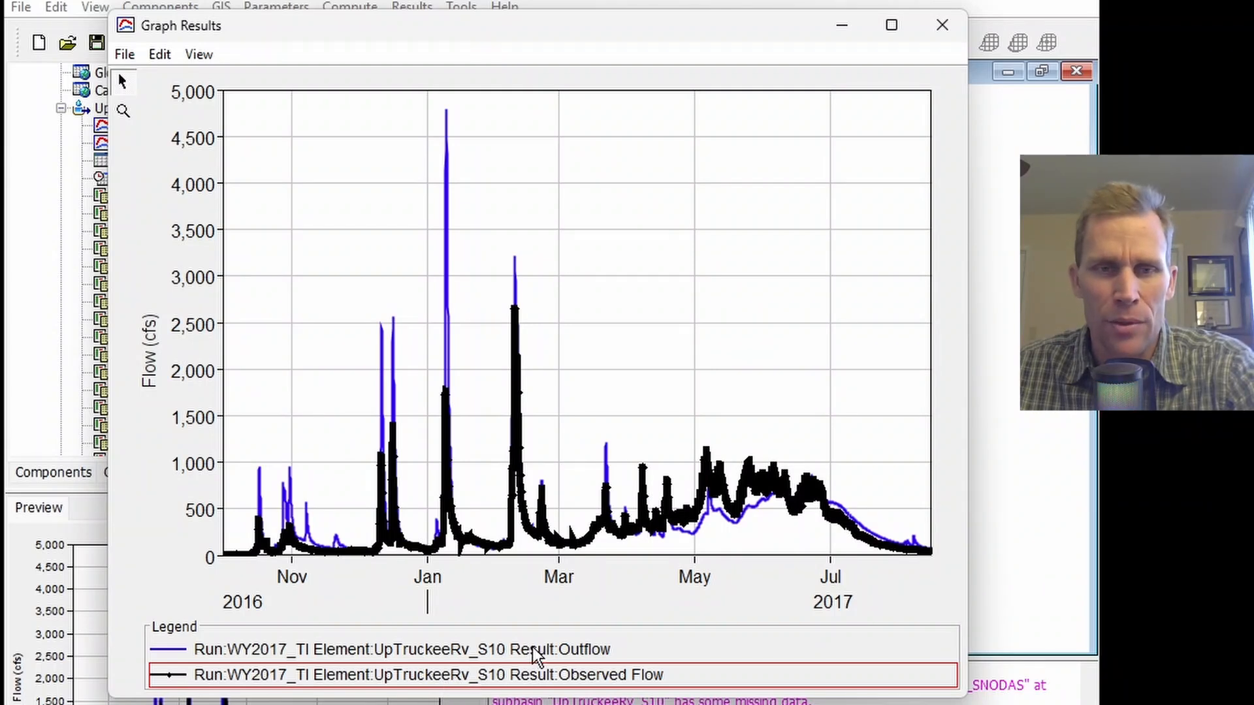
{"action": "left_click", "coordinate": [560, 648]}
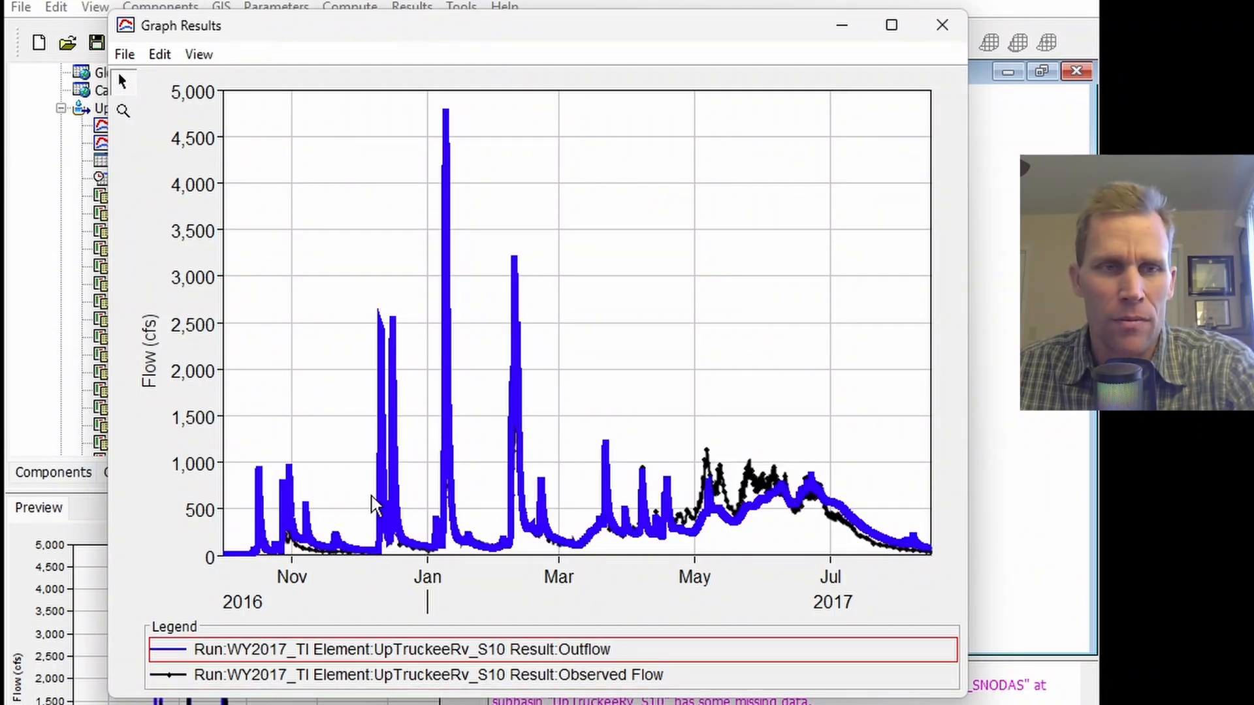
{"action": "left_click", "coordinate": [122, 111]}
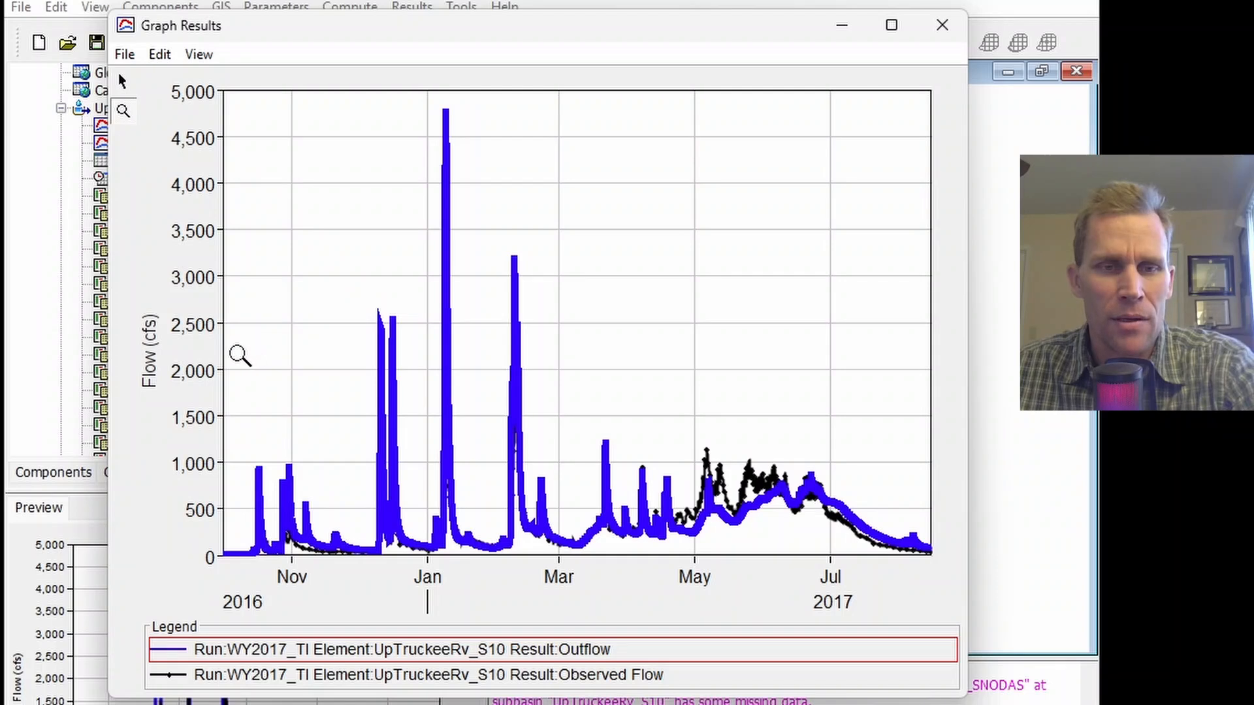
{"action": "left_click_drag", "start_coordinate": [227, 341], "coordinate": [379, 577]}
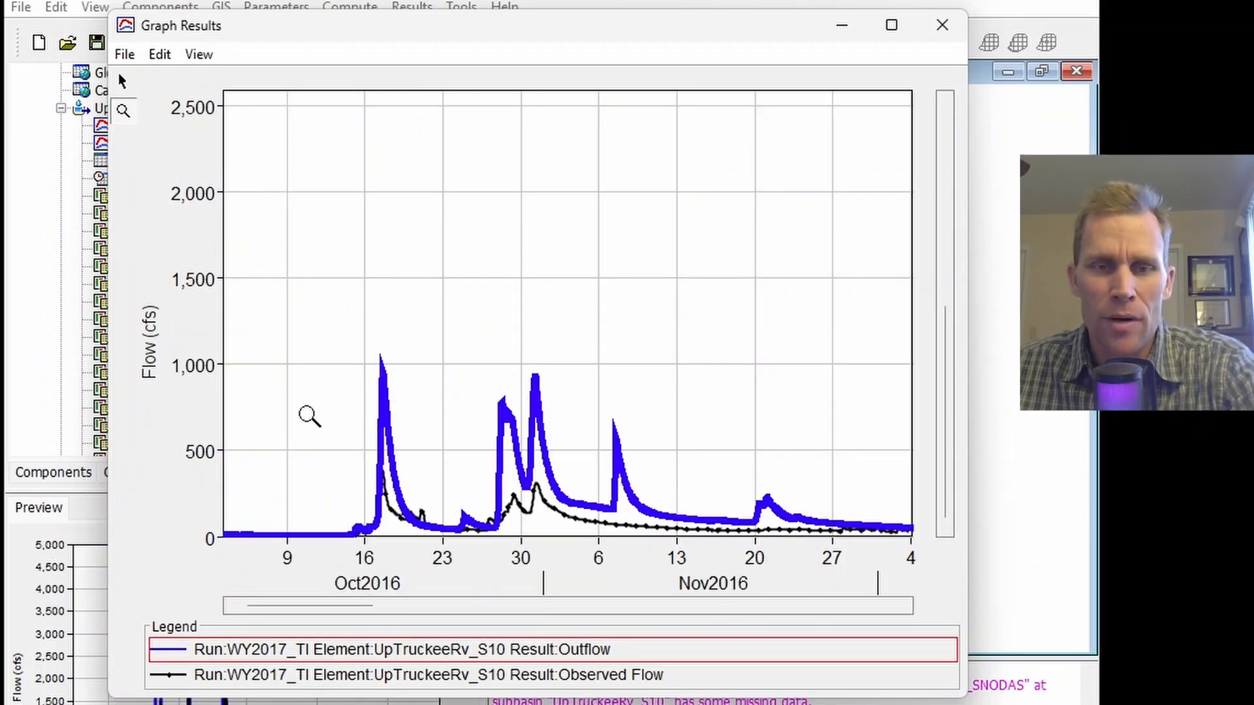
{"action": "left_click_drag", "start_coordinate": [345, 607], "coordinate": [637, 629]}
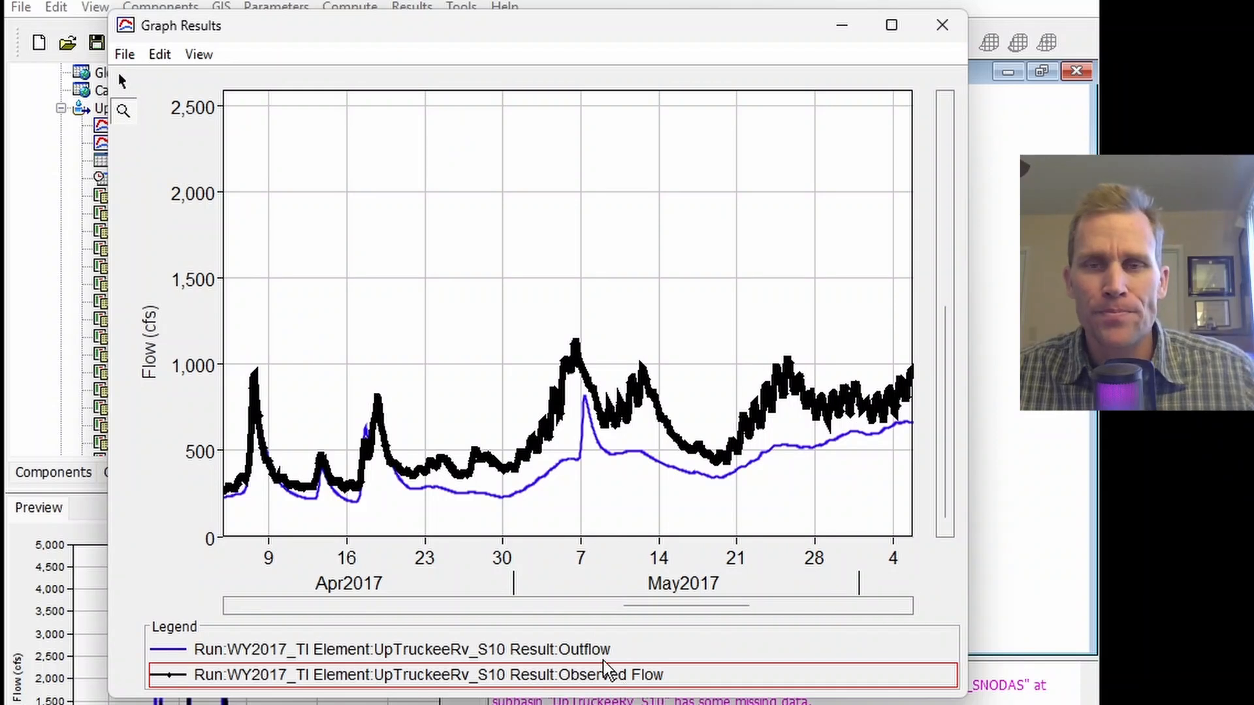
{"action": "left_click", "coordinate": [942, 25]}
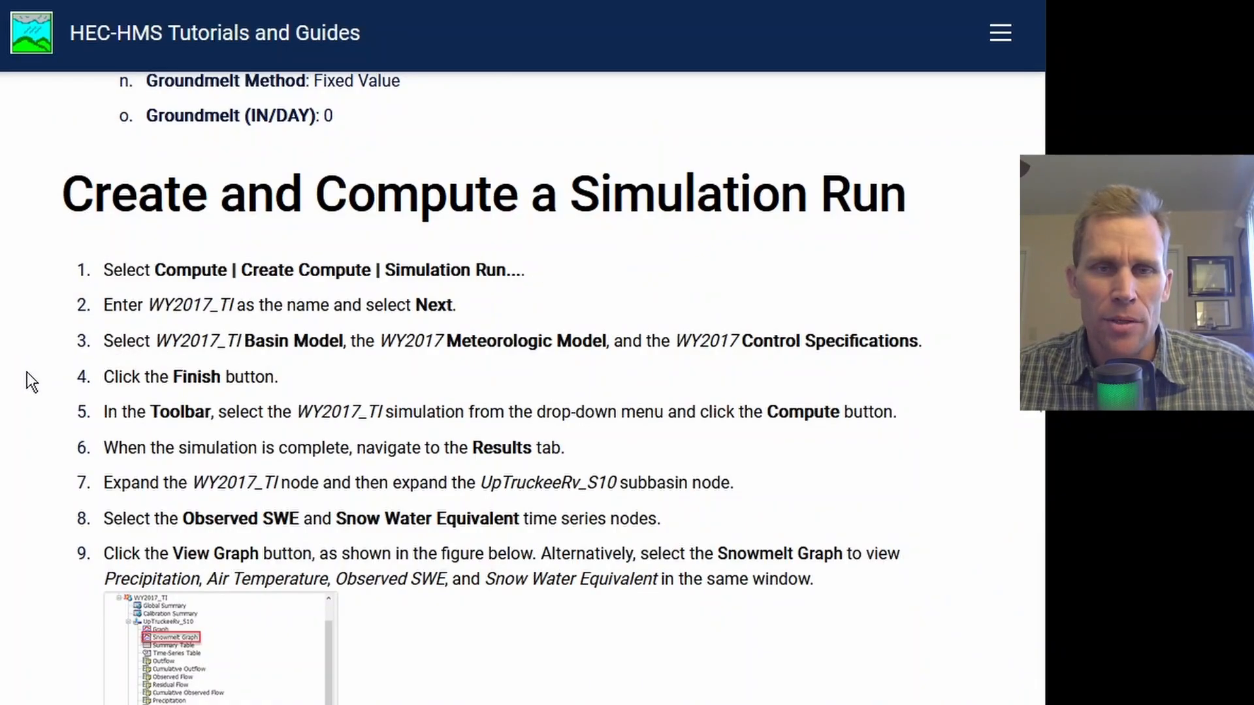
In the HEC-HMS tutorial page, read the instructions for calibrating the gridded temperature index parameters
{"action": "scroll", "coordinate": [26, 372], "scroll_direction": "down", "scroll_amount": 10}
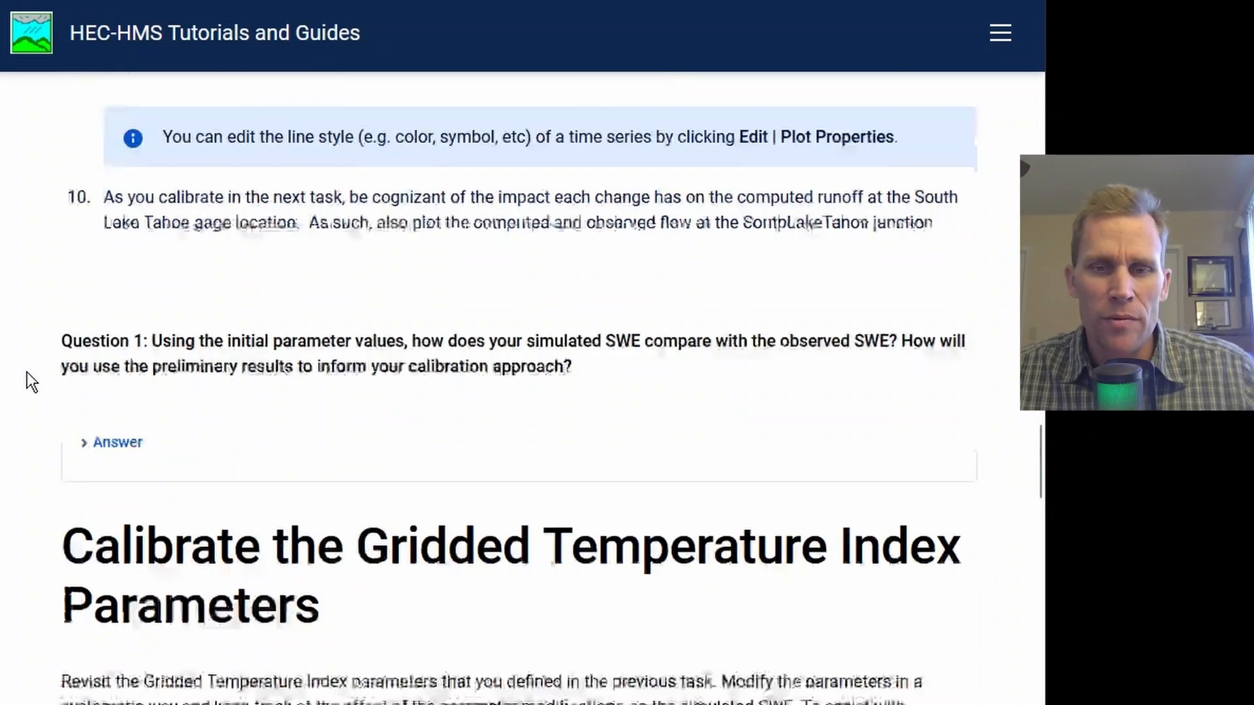
{"action": "scroll", "coordinate": [26, 372], "scroll_direction": "down", "scroll_amount": 5}
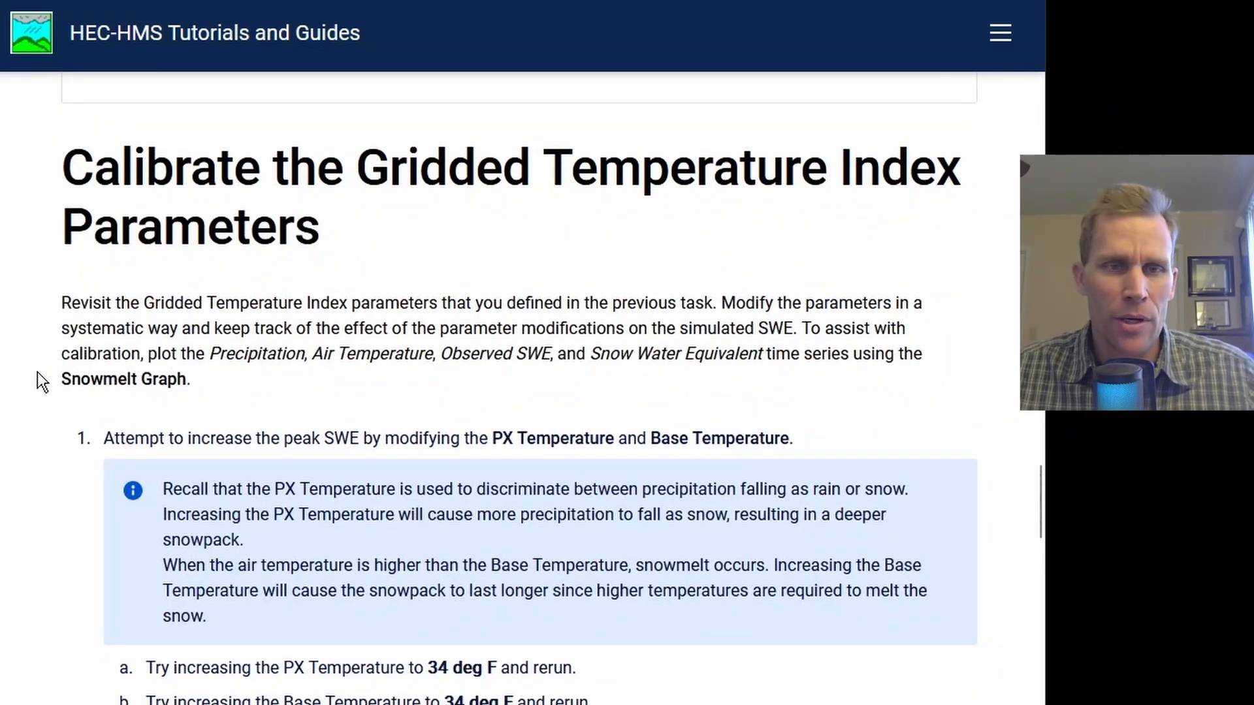
{"action": "middle_click", "coordinate": [38, 374]}
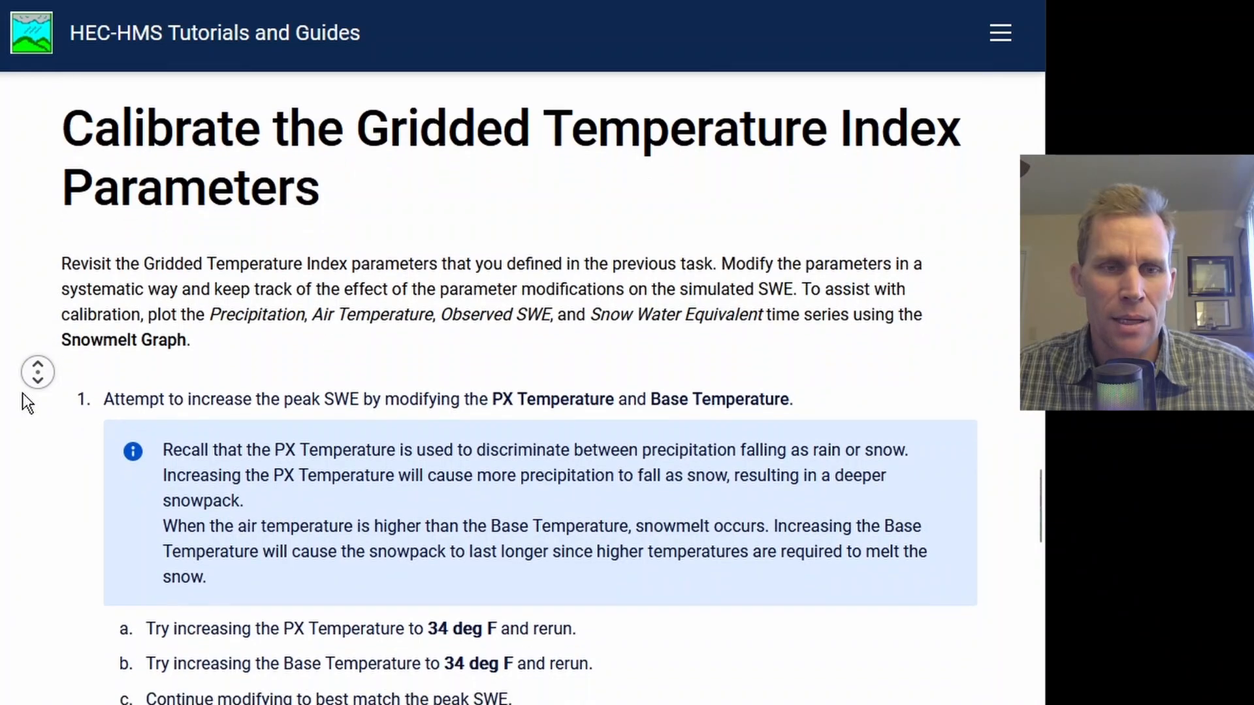
{"action": "middle_click", "coordinate": [23, 393]}
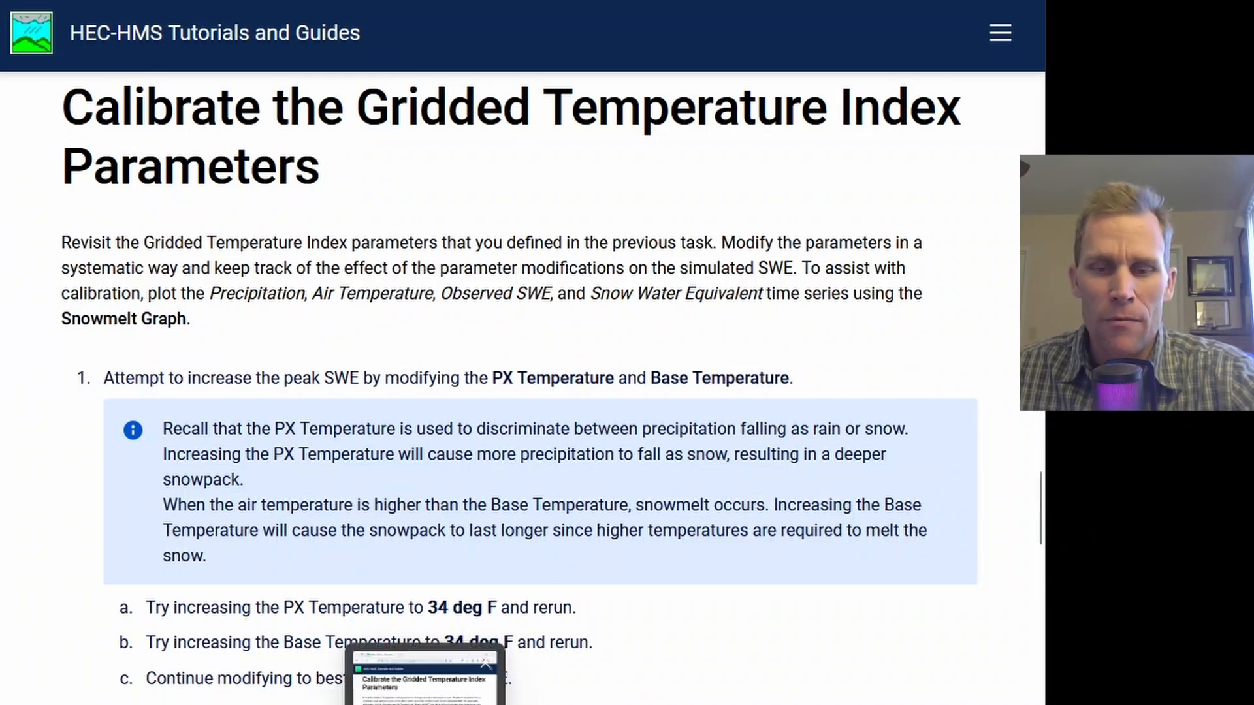
Back in HEC-HMS, set PX Temperature and Base Temperature to 34 F in the snow parameters of subbasin UpTruckeeRv_S10 in basin model WY2017_TI
{"action": "left_click", "coordinate": [426, 704]}
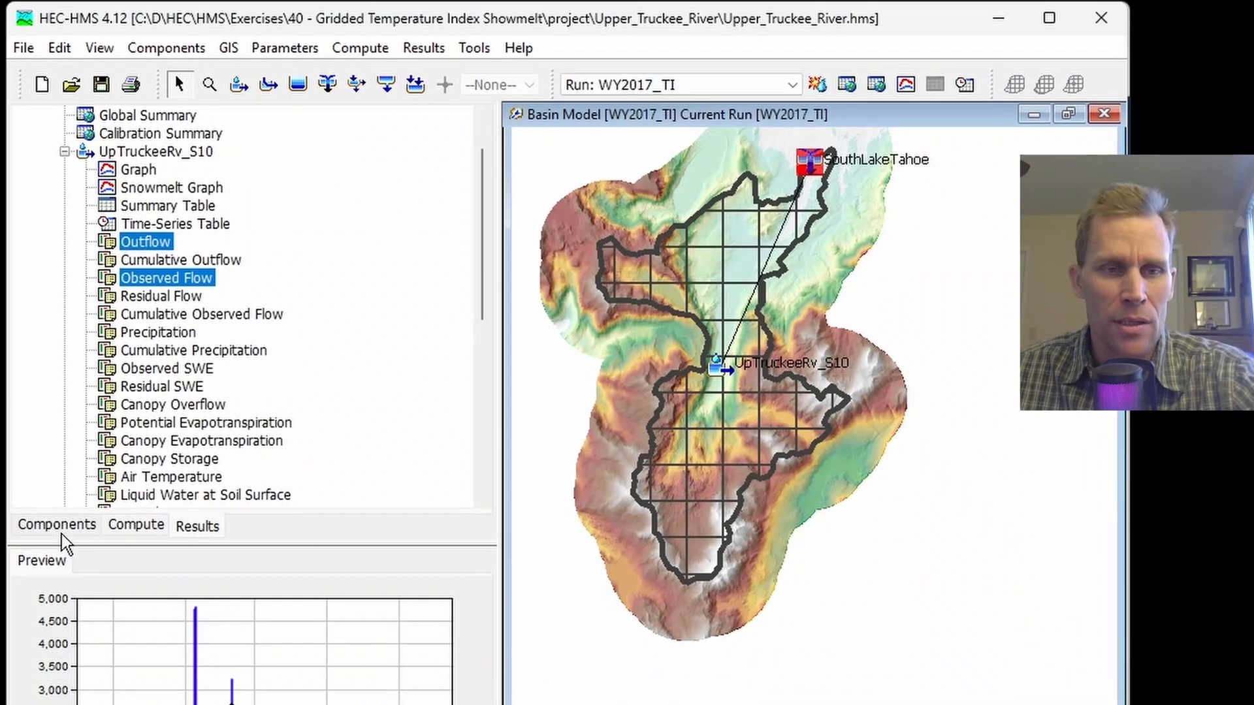
{"action": "left_click", "coordinate": [45, 435]}
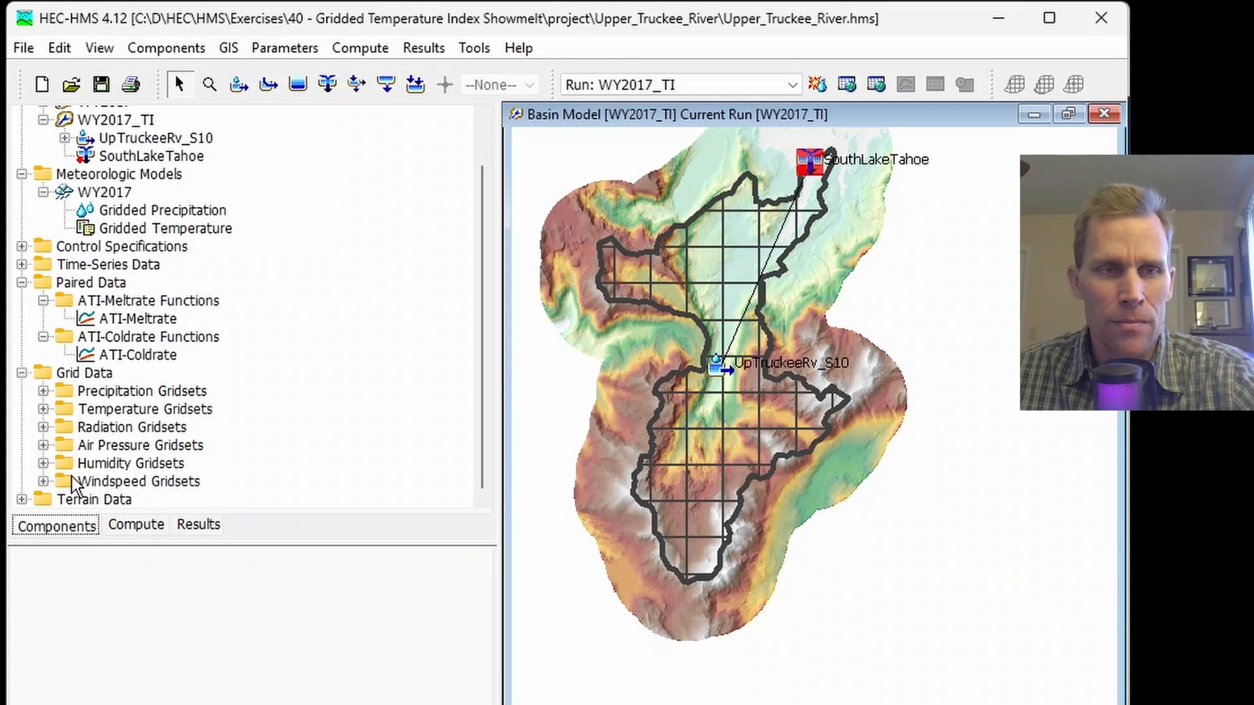
{"action": "left_click", "coordinate": [130, 139]}
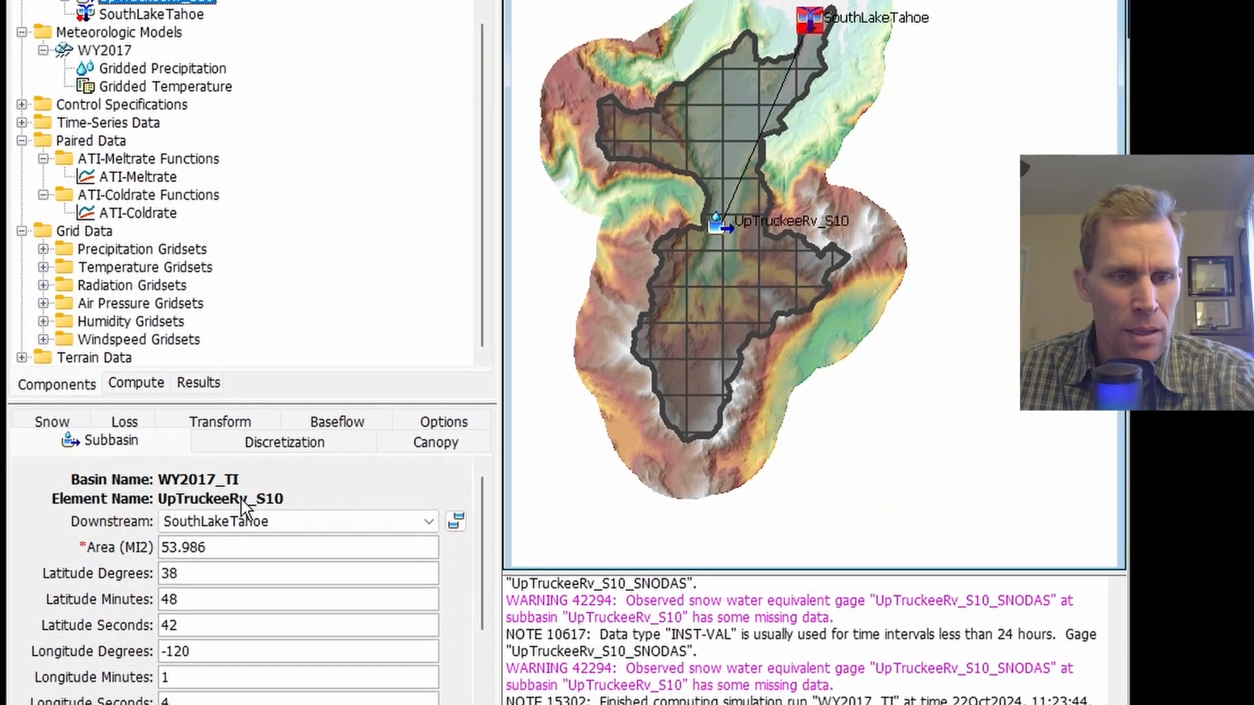
{"action": "left_click", "coordinate": [50, 425]}
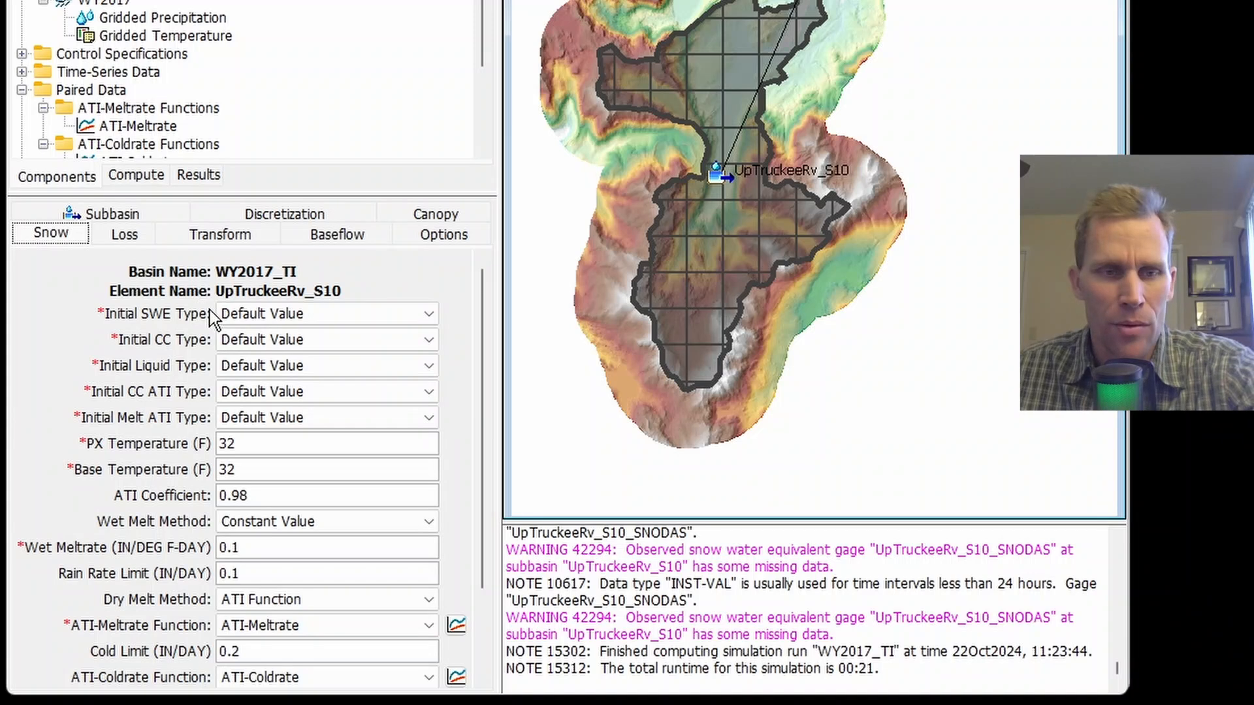
{"action": "scroll", "coordinate": [332, 424], "scroll_direction": "down", "scroll_amount": 1}
{"action": "left_click_drag", "start_coordinate": [307, 434], "coordinate": [219, 450]}
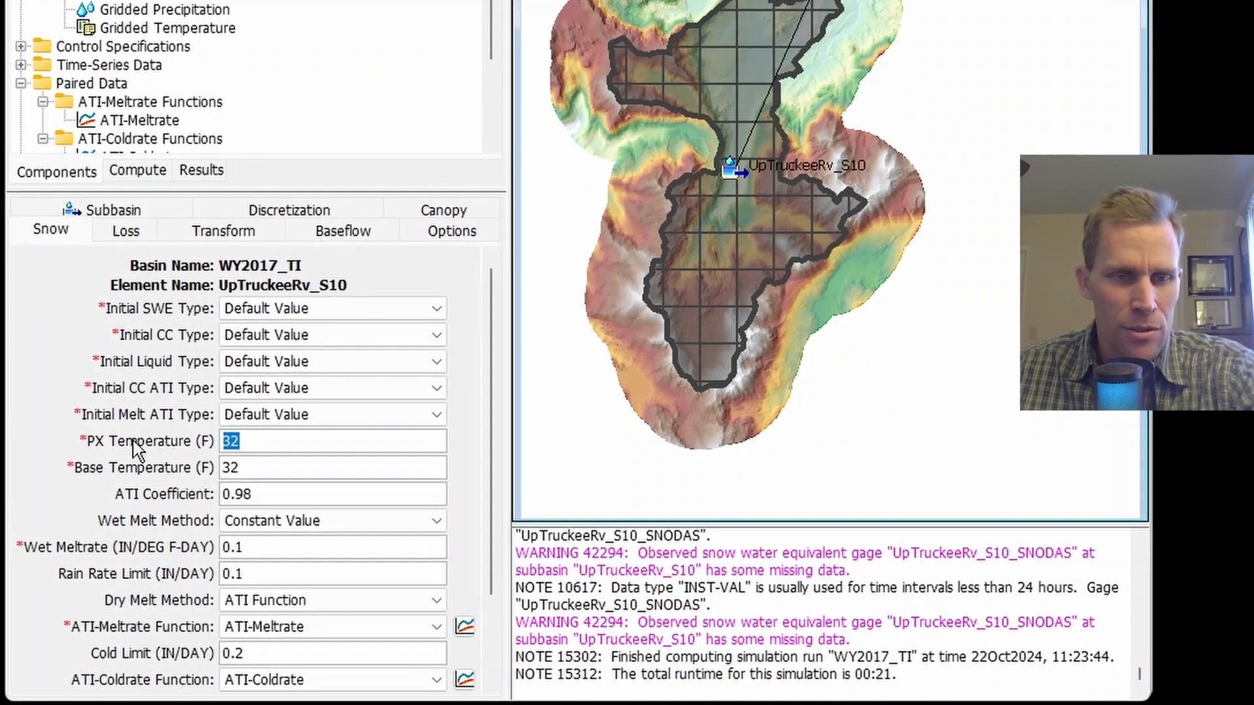
{"action": "type", "text": "34"}
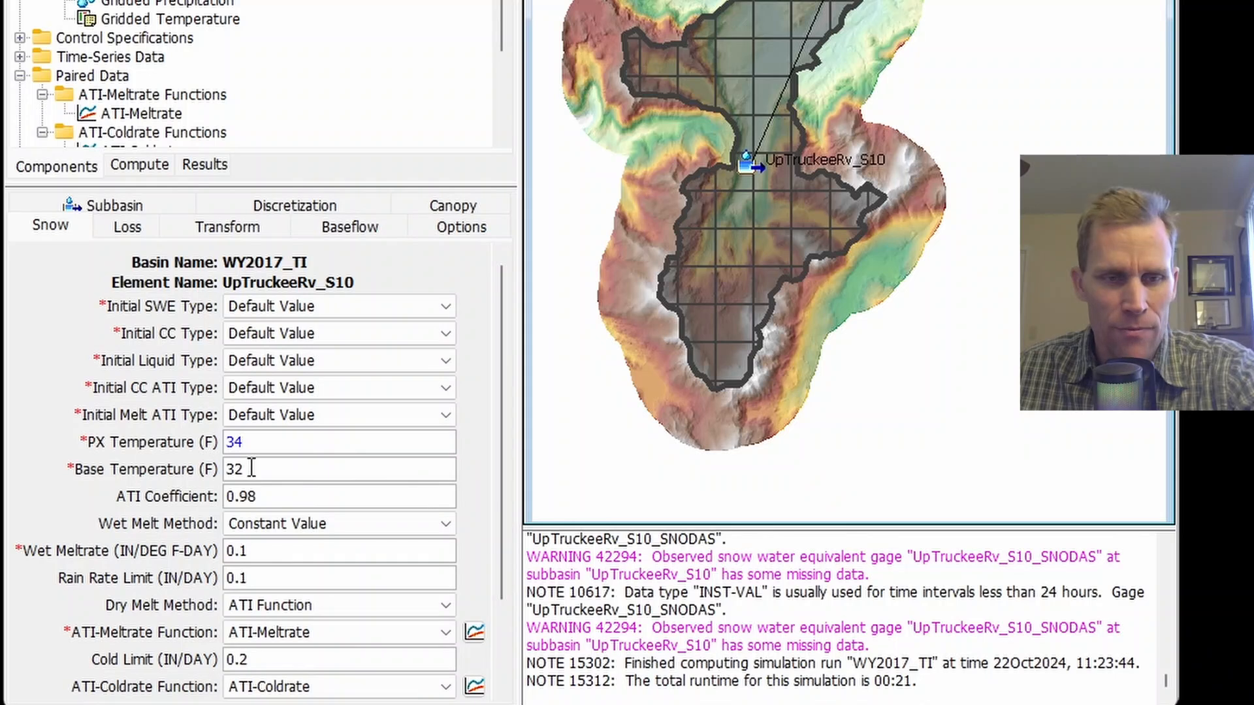
{"action": "left_click_drag", "start_coordinate": [261, 469], "coordinate": [210, 471]}
{"action": "type", "text": "34"}
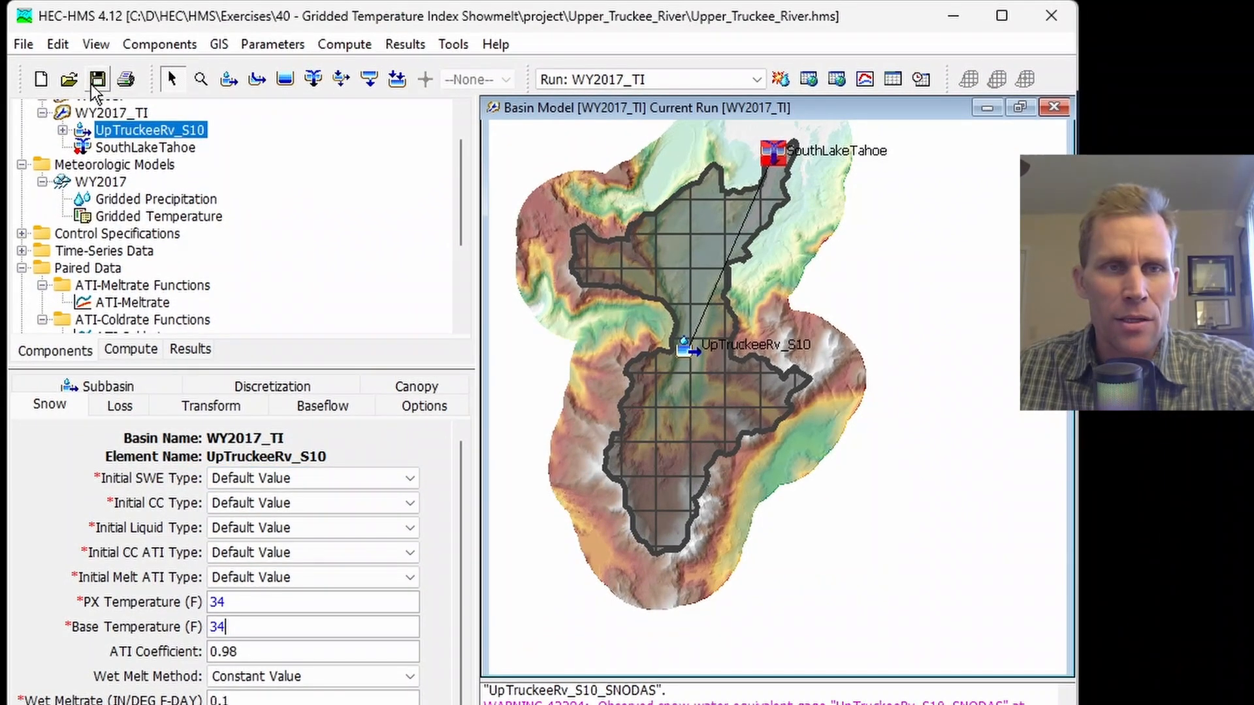
Save the project and recompute simulation run WY2017_TI
{"action": "left_click", "coordinate": [98, 79]}
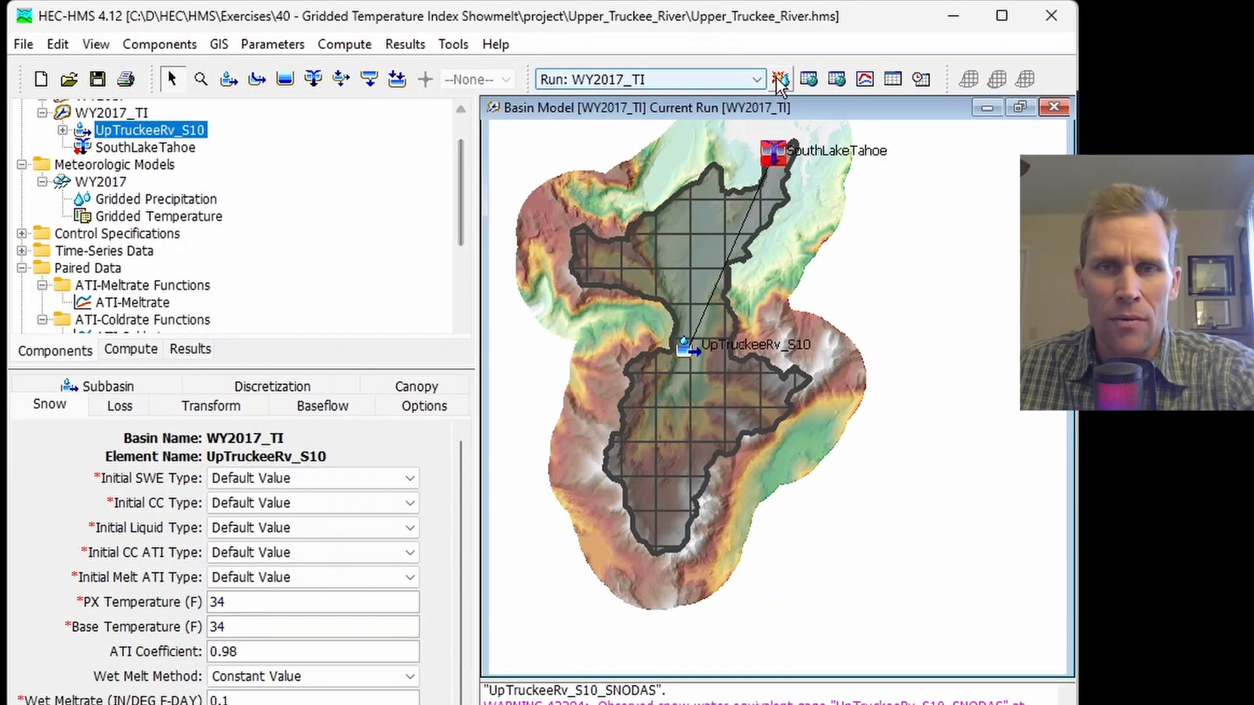
{"action": "left_click", "coordinate": [780, 78]}
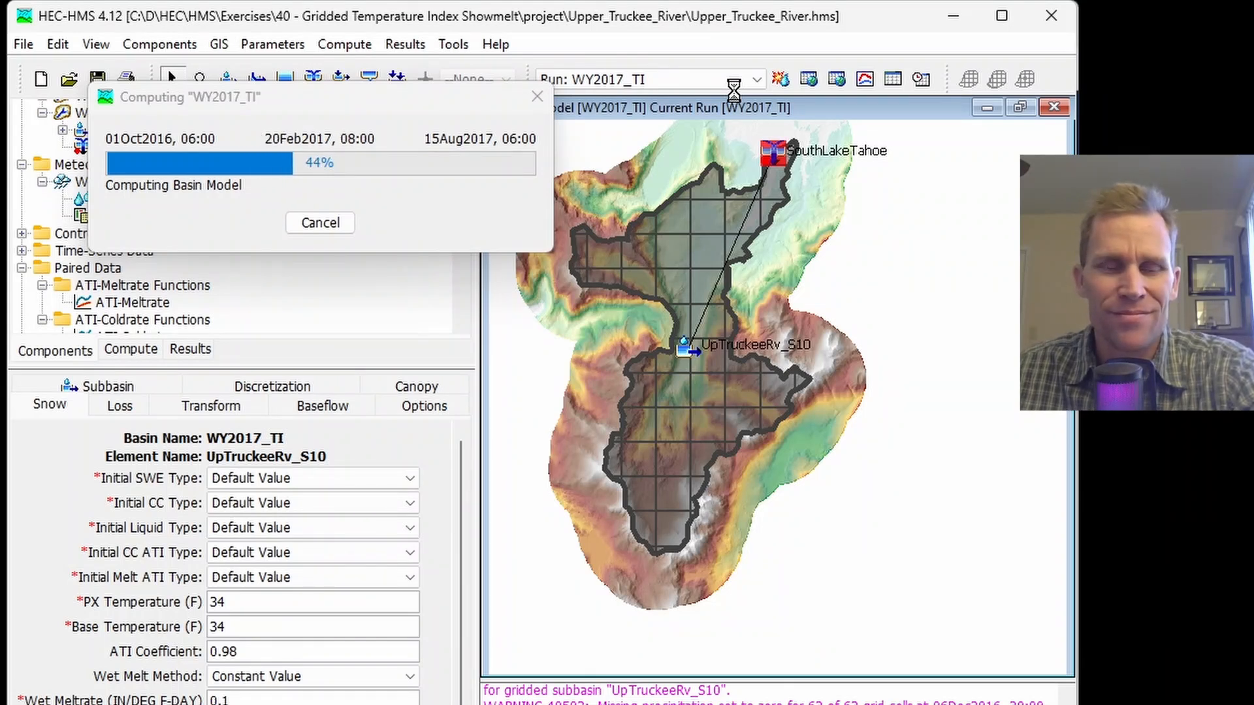
Graph Observed SWE with Snow Water Equivalent from the recomputed results for UpTruckeeRv_S10 and highlight each series to compare them
{"action": "left_click_drag", "start_coordinate": [341, 368], "coordinate": [341, 565]}
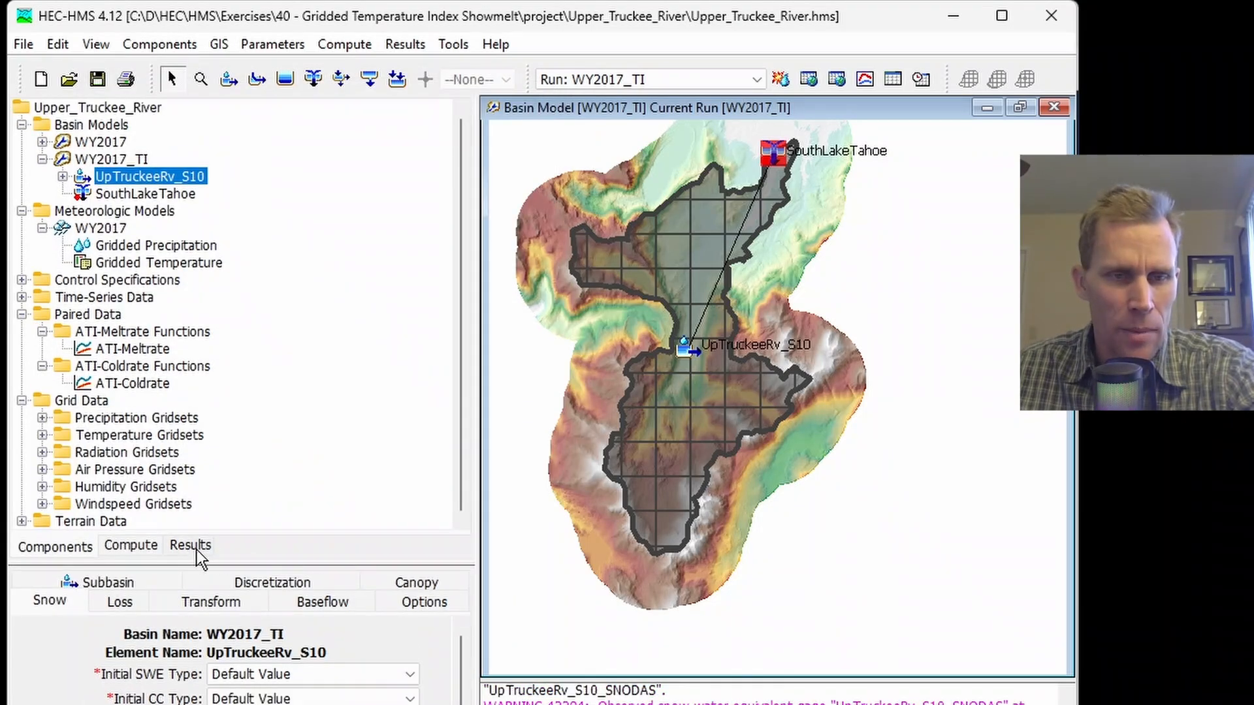
{"action": "left_click", "coordinate": [197, 550]}
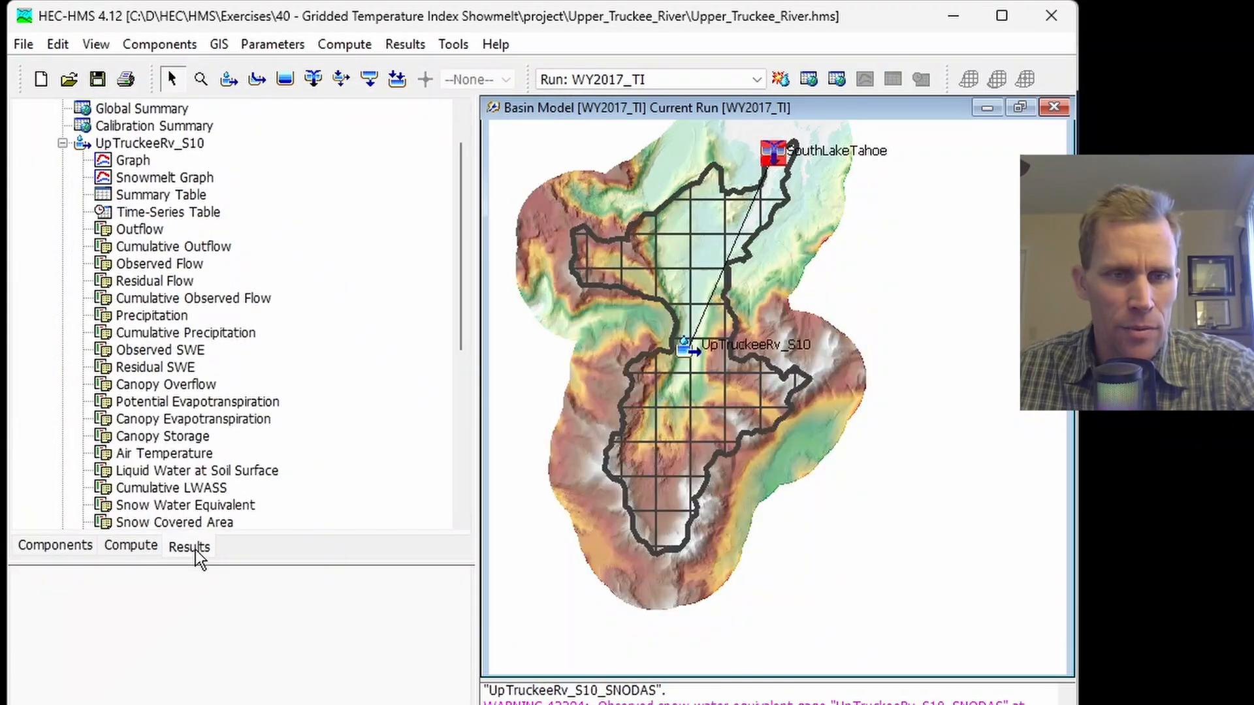
{"action": "left_click", "coordinate": [186, 351]}
{"action": "scroll", "coordinate": [225, 345], "scroll_direction": "down", "scroll_amount": 2}
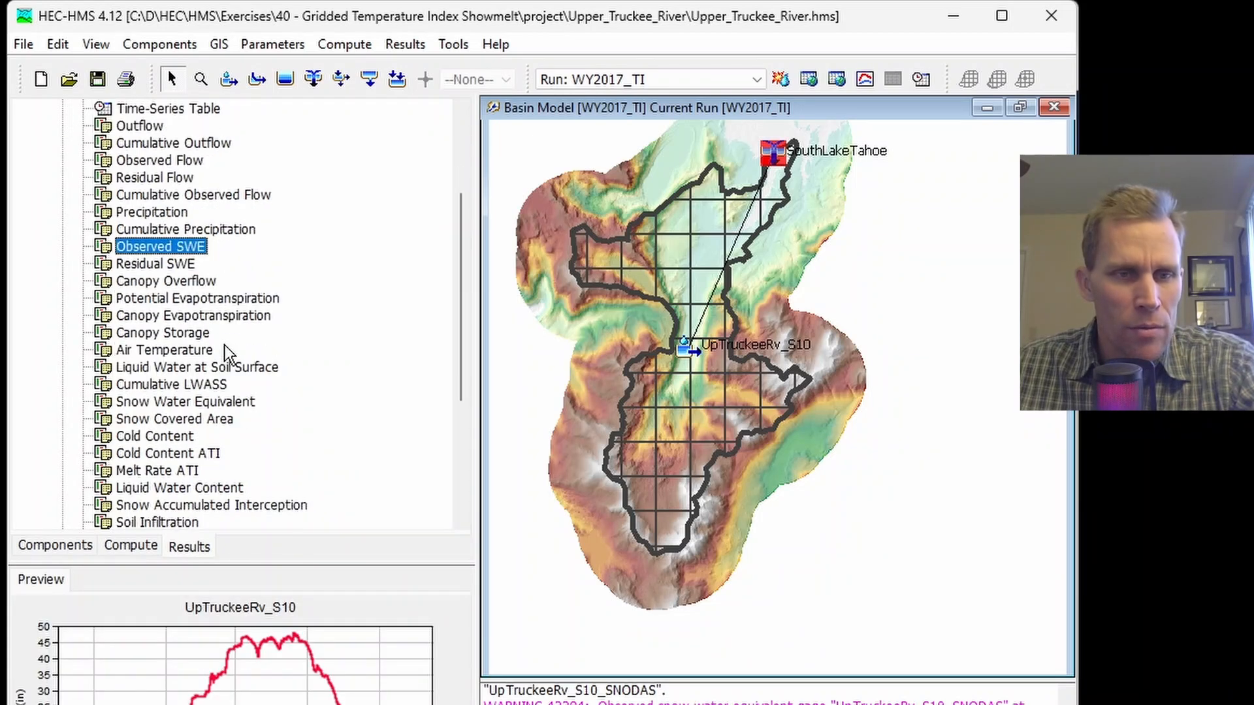
{"action": "left_click", "coordinate": [175, 401], "text": "ctrl"}
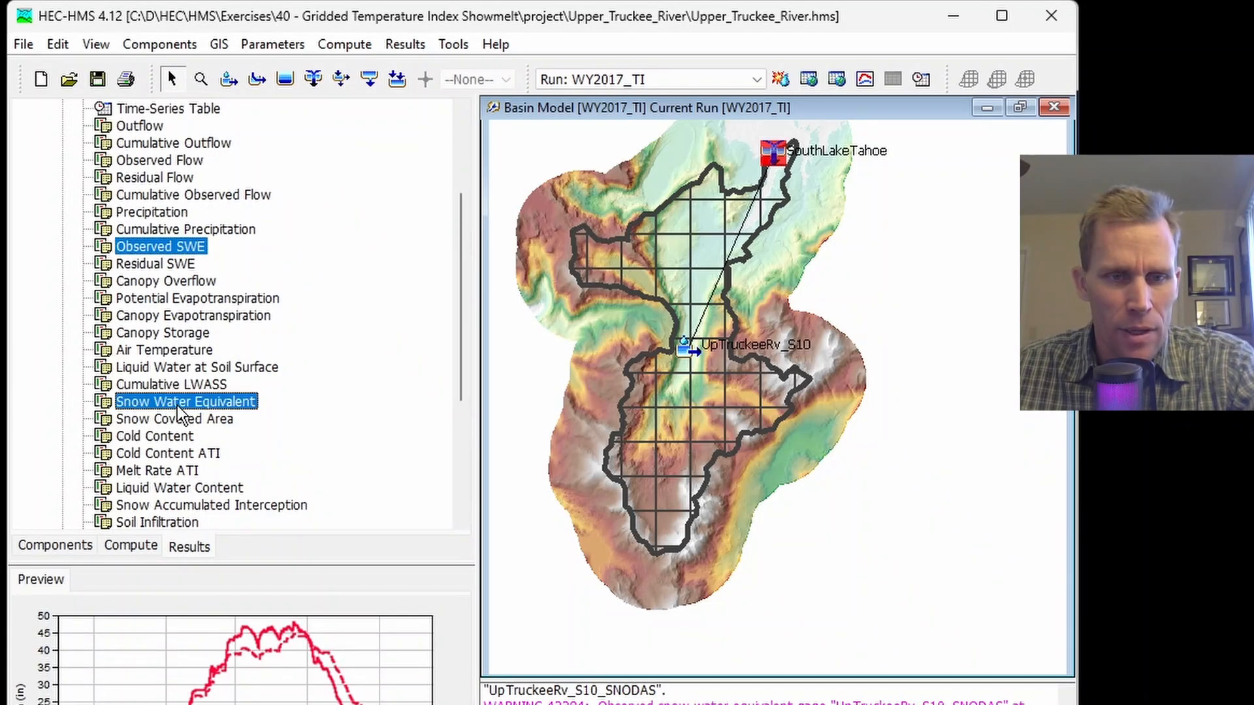
{"action": "left_click", "coordinate": [865, 79]}
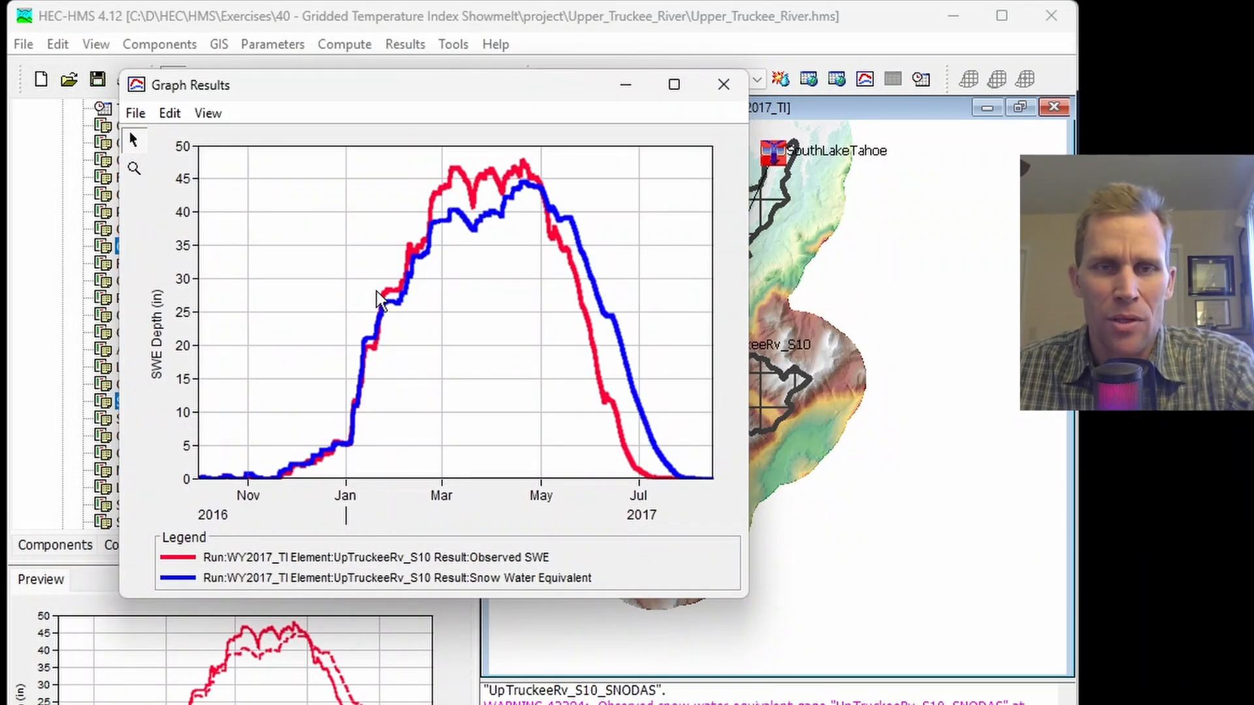
{"action": "left_click", "coordinate": [517, 557]}
{"action": "left_click", "coordinate": [544, 579]}
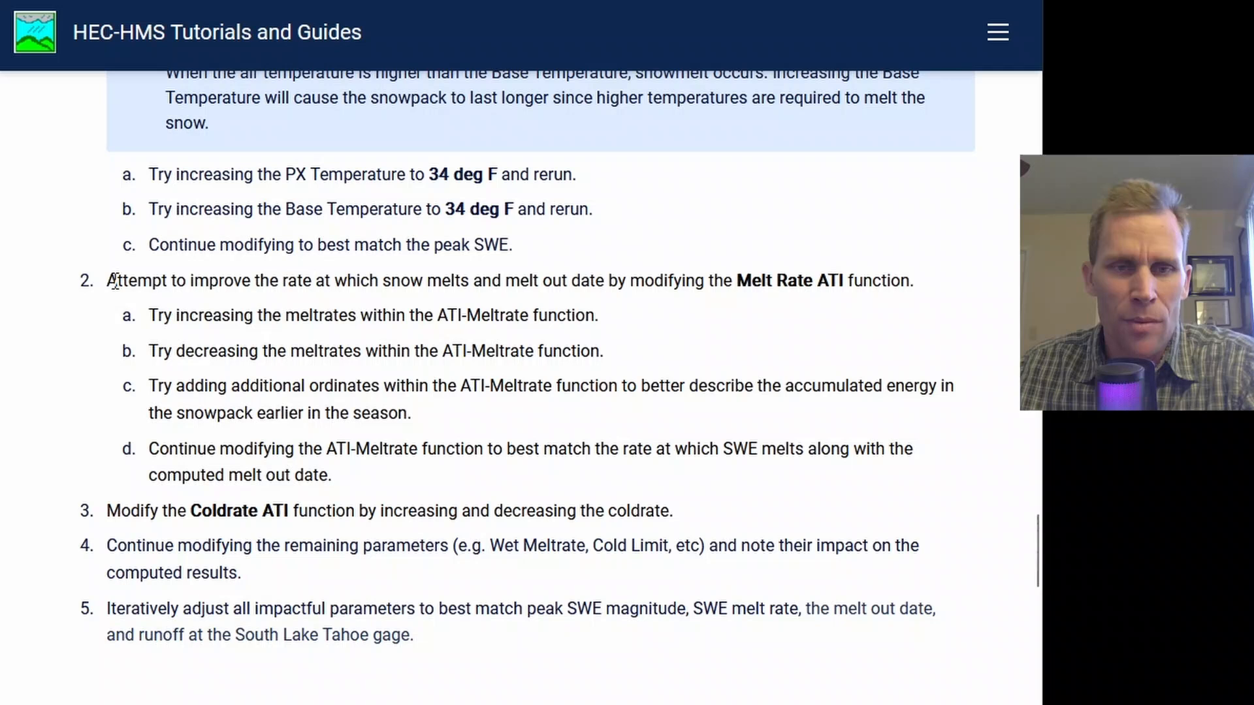
In the HEC-HMS tutorial page, read the instructions for modifying the Melt Rate ATI and Coldrate ATI functions
{"action": "left_click_drag", "start_coordinate": [115, 281], "coordinate": [517, 308]}
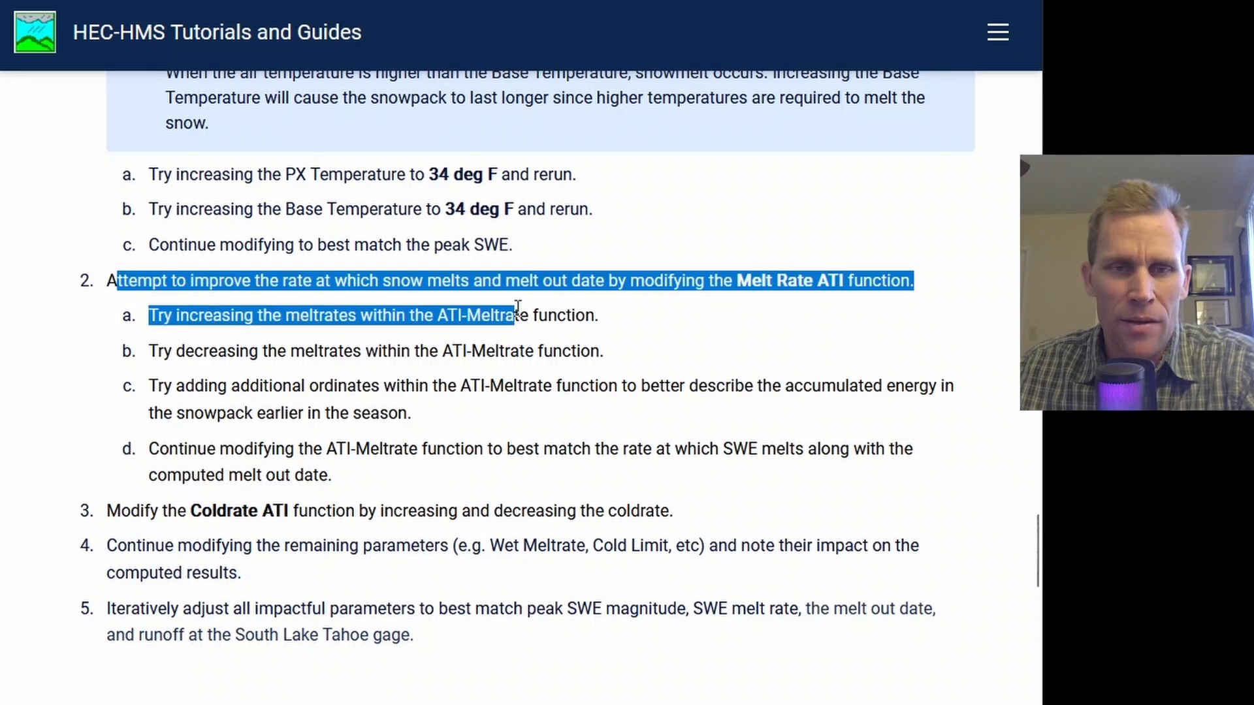
{"action": "left_click", "coordinate": [523, 278]}
{"action": "left_click_drag", "start_coordinate": [725, 282], "coordinate": [802, 283]}
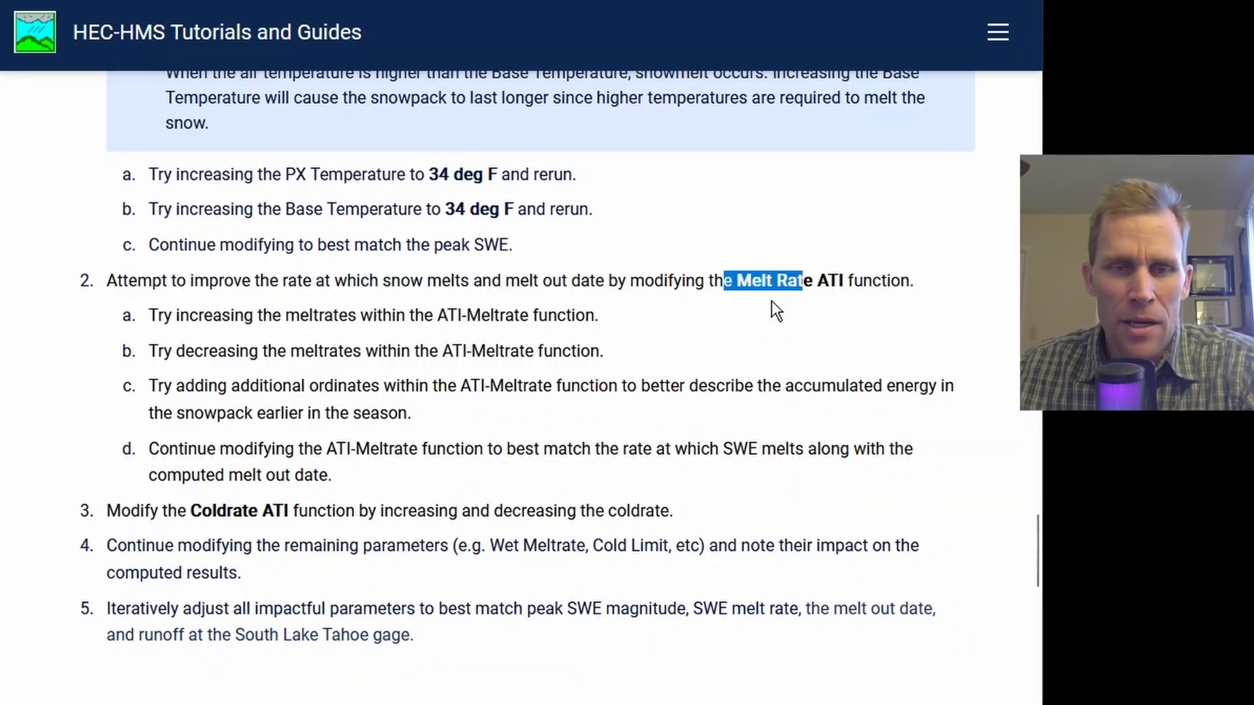
{"action": "left_click_drag", "start_coordinate": [190, 511], "coordinate": [311, 513]}
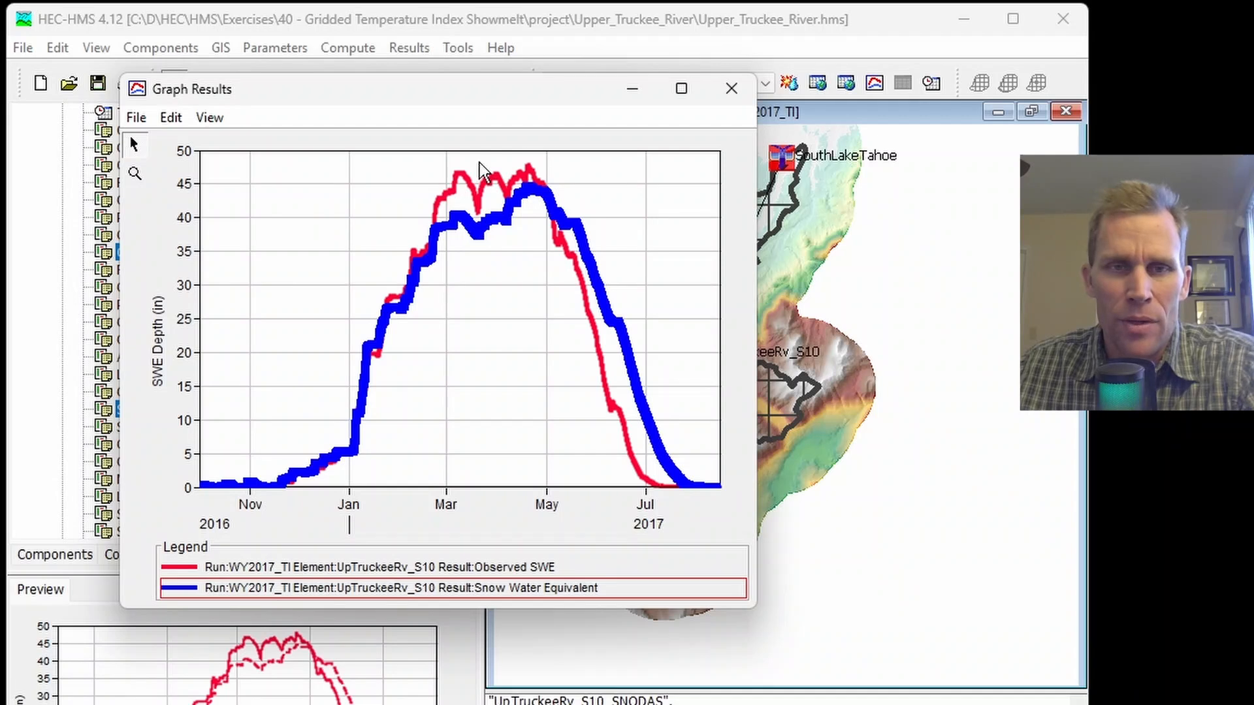
Back in HEC-HMS, close the SWE graph and review the snow parameters of subbasin UpTruckeeRv_S10 in basin model WY2017_TI
{"action": "left_click", "coordinate": [441, 258]}
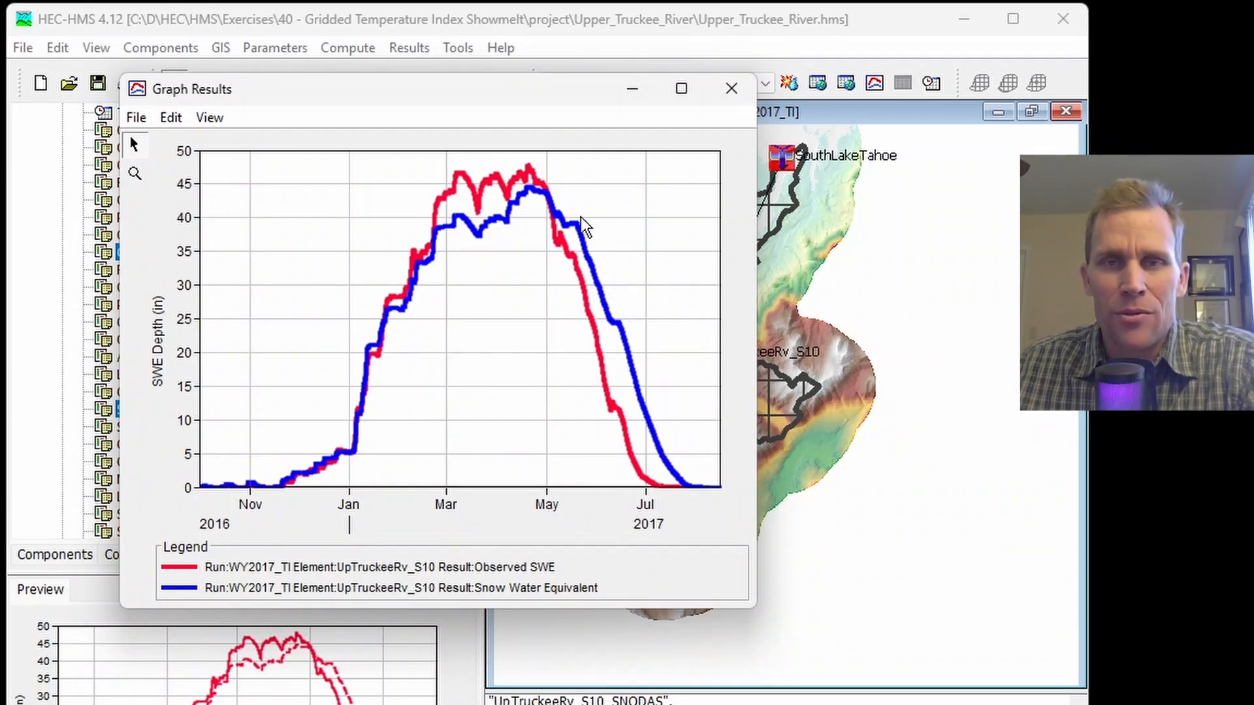
{"action": "left_click", "coordinate": [731, 88]}
{"action": "left_click", "coordinate": [65, 557]}
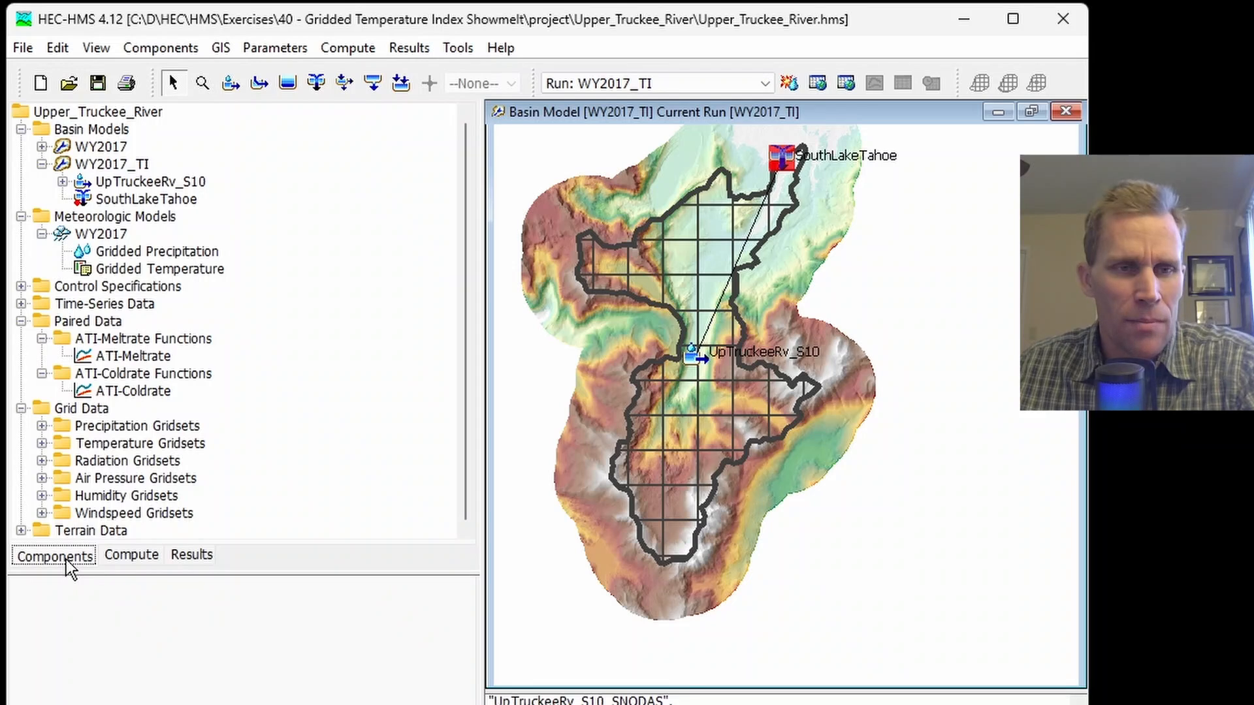
{"action": "left_click", "coordinate": [128, 181]}
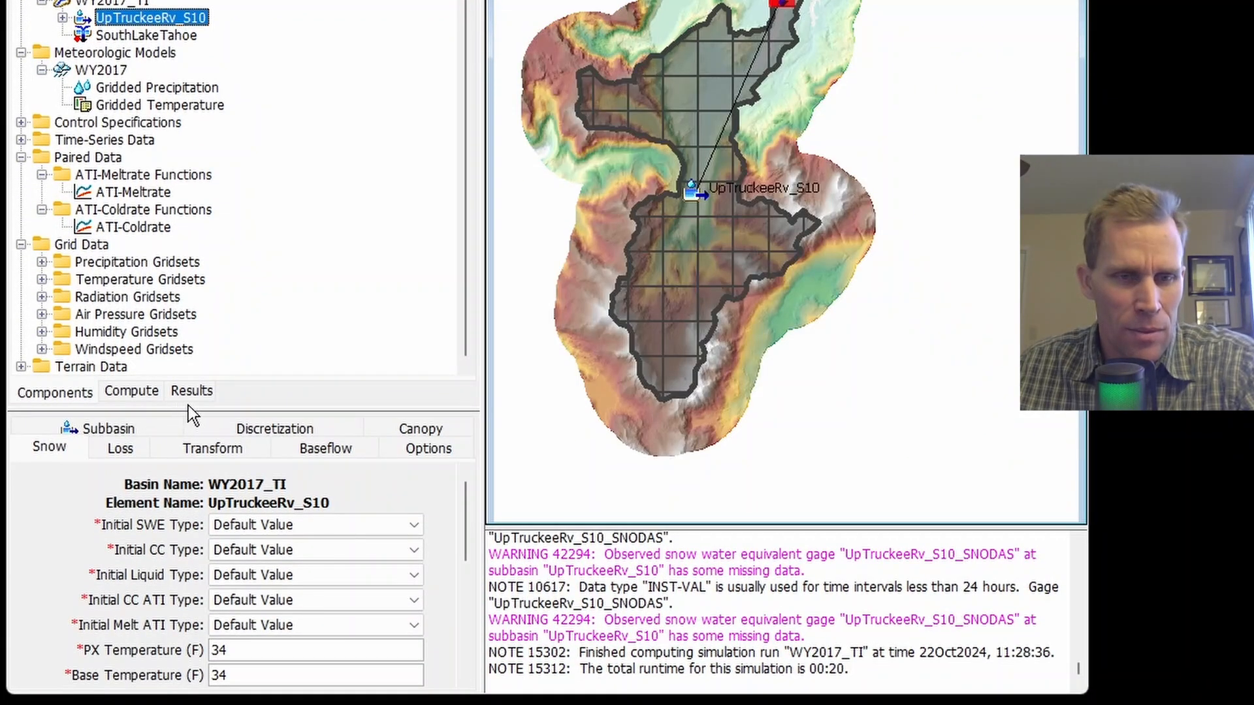
{"action": "left_click_drag", "start_coordinate": [188, 410], "coordinate": [196, 213]}
{"action": "scroll", "coordinate": [241, 378], "scroll_direction": "down", "scroll_amount": 4}
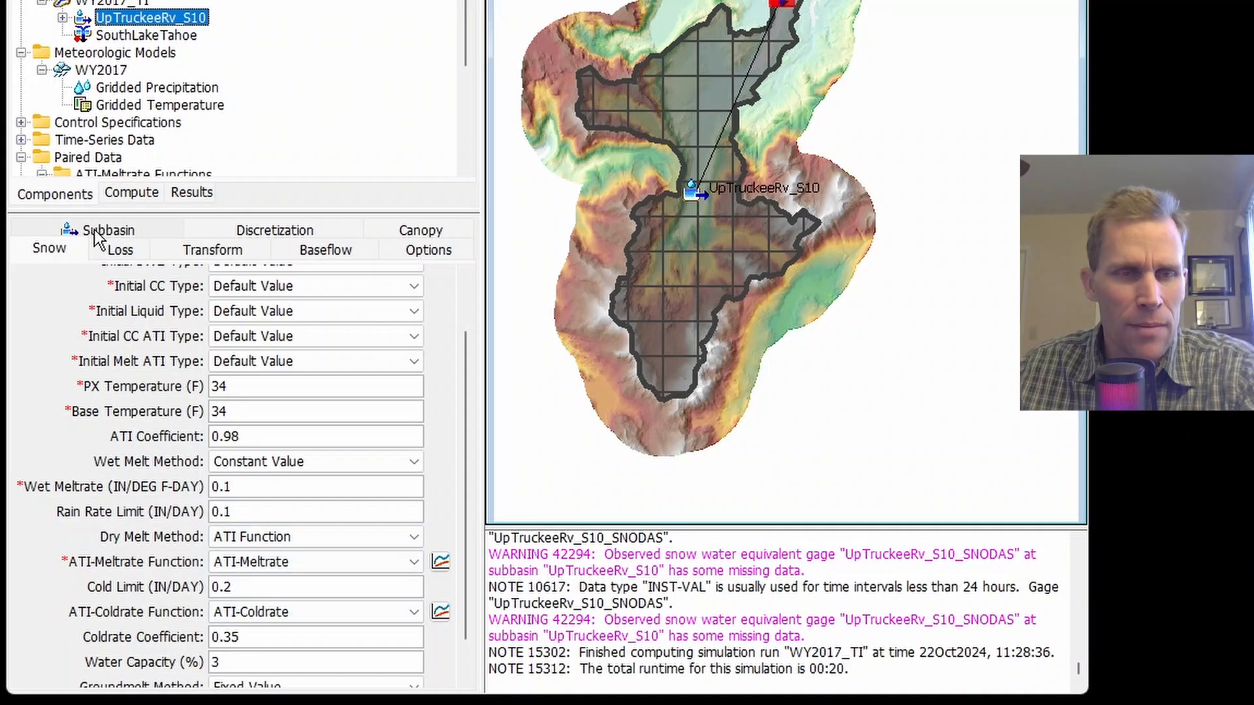
{"action": "scroll", "coordinate": [124, 141], "scroll_direction": "down", "scroll_amount": 4}
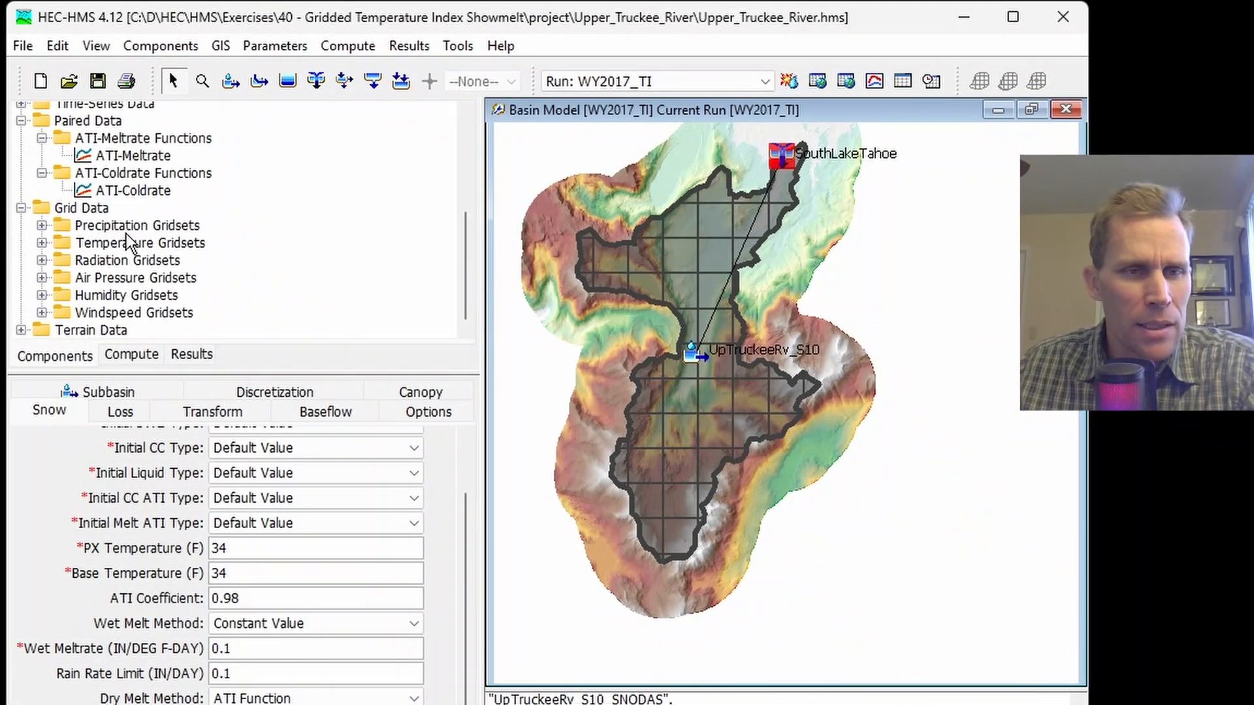
In the ATI-Coldrate paired data table, set the coldrates for ATI 0, 25 and 9999 to 0.05, 0.10 and 0.20 IN/DEG F-DAY
{"action": "left_click", "coordinate": [134, 192]}
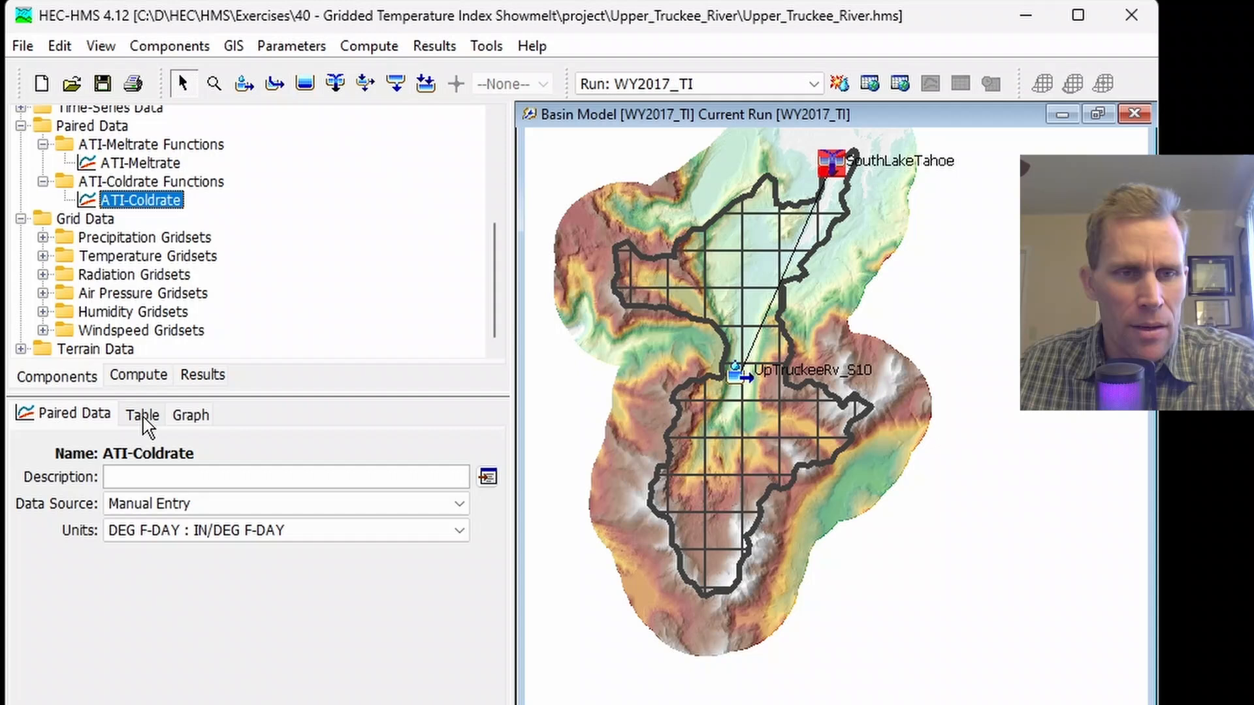
{"action": "left_click", "coordinate": [144, 418]}
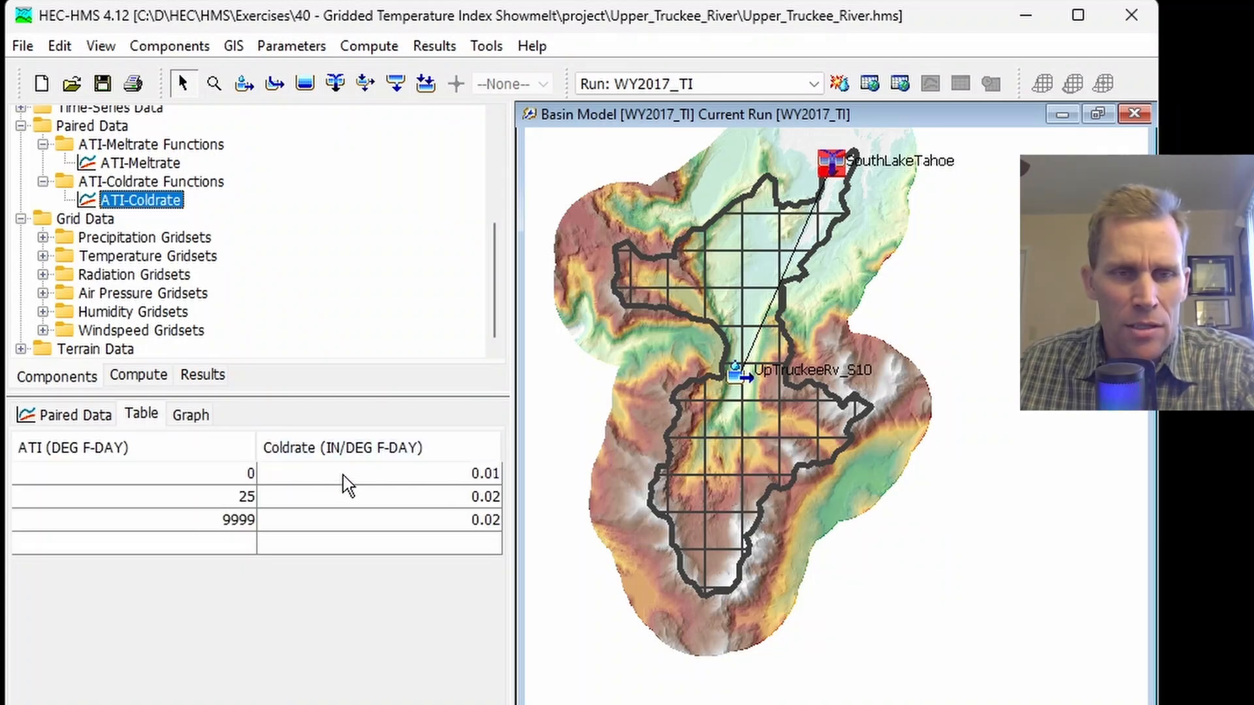
{"action": "double_click", "coordinate": [377, 475]}
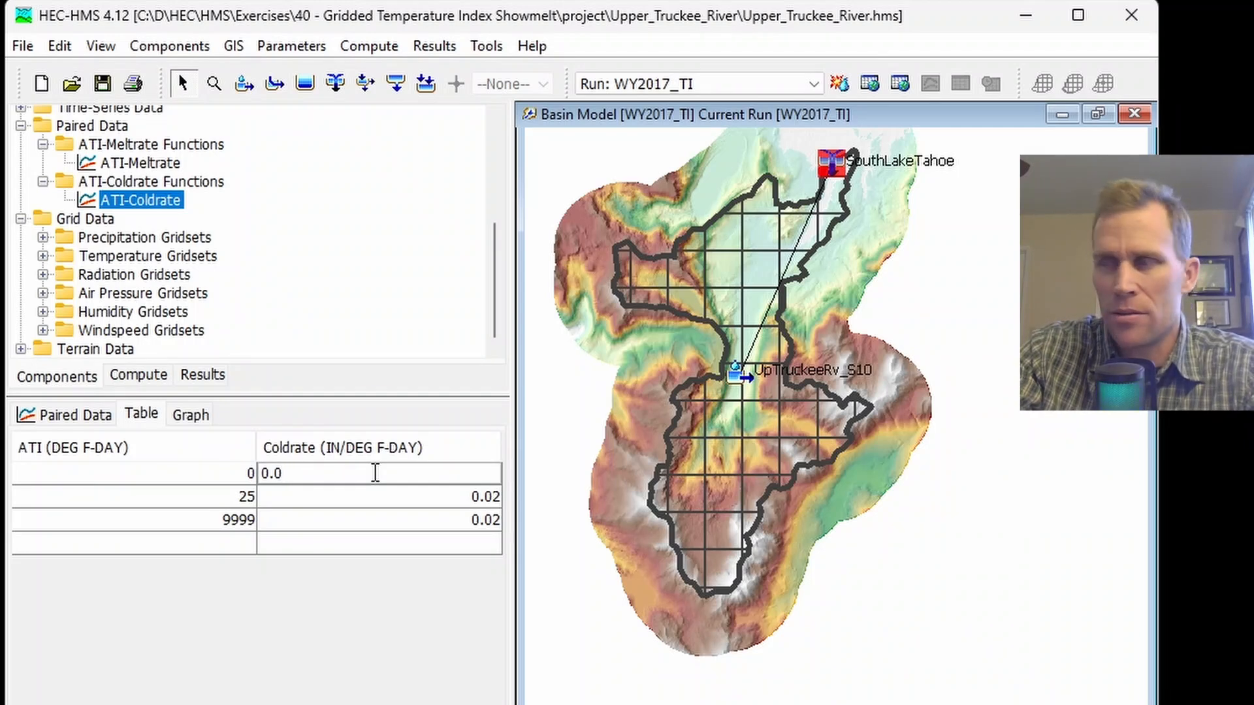
{"action": "type", "text": "5"}
{"action": "key", "text": "Return"}
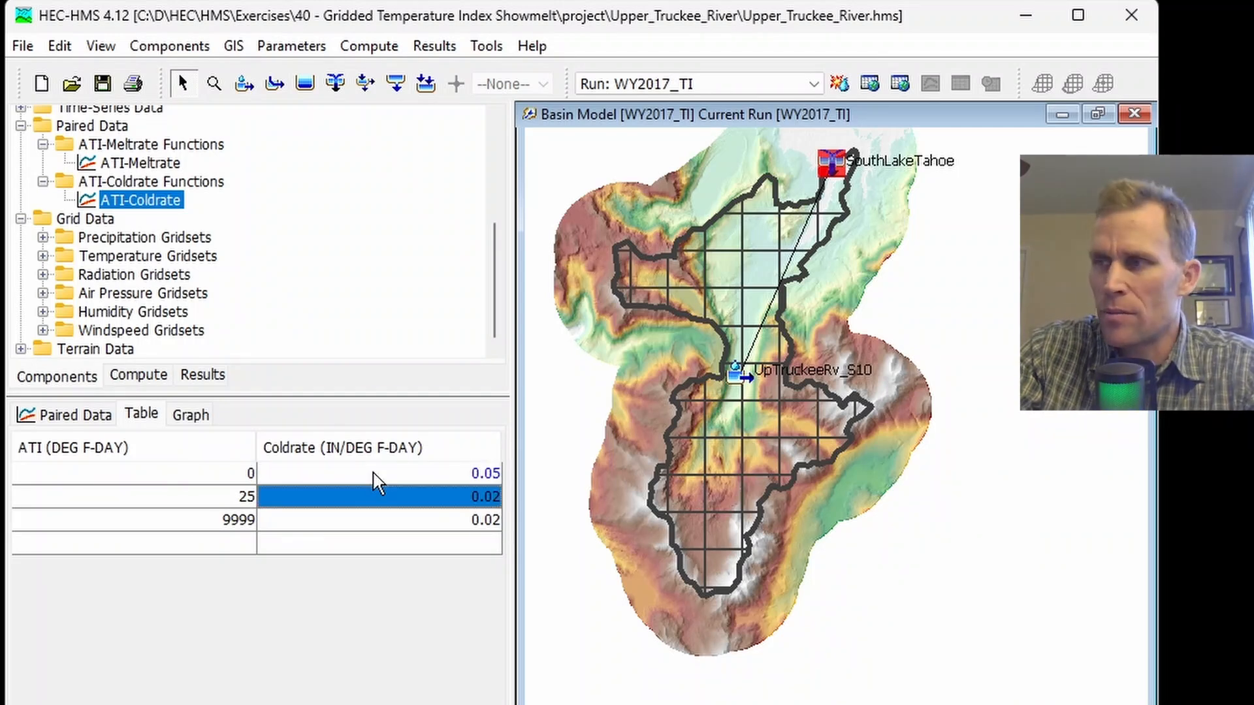
{"action": "type", "text": "0.10"}
{"action": "key", "text": "Return"}
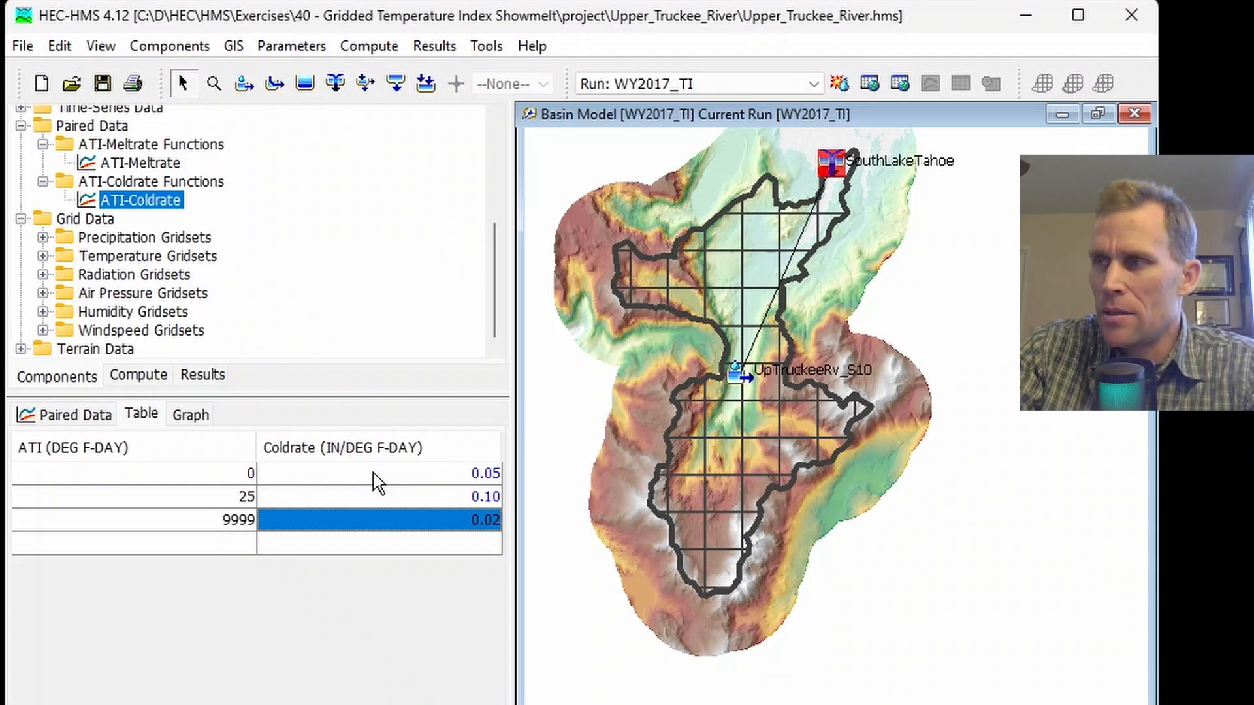
{"action": "type", "text": "0"}
{"action": "key", "text": "Return"}
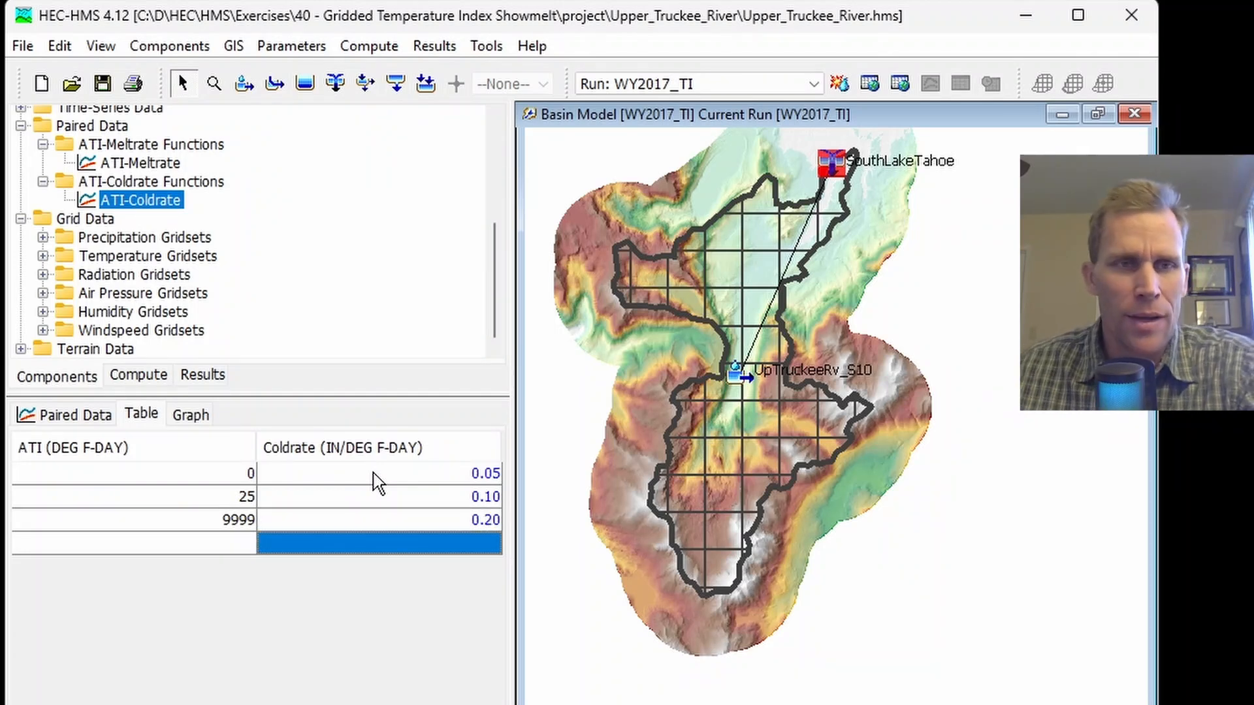
Save the project and recompute simulation run WY2017_TI with the new coldrates
{"action": "left_click", "coordinate": [102, 84]}
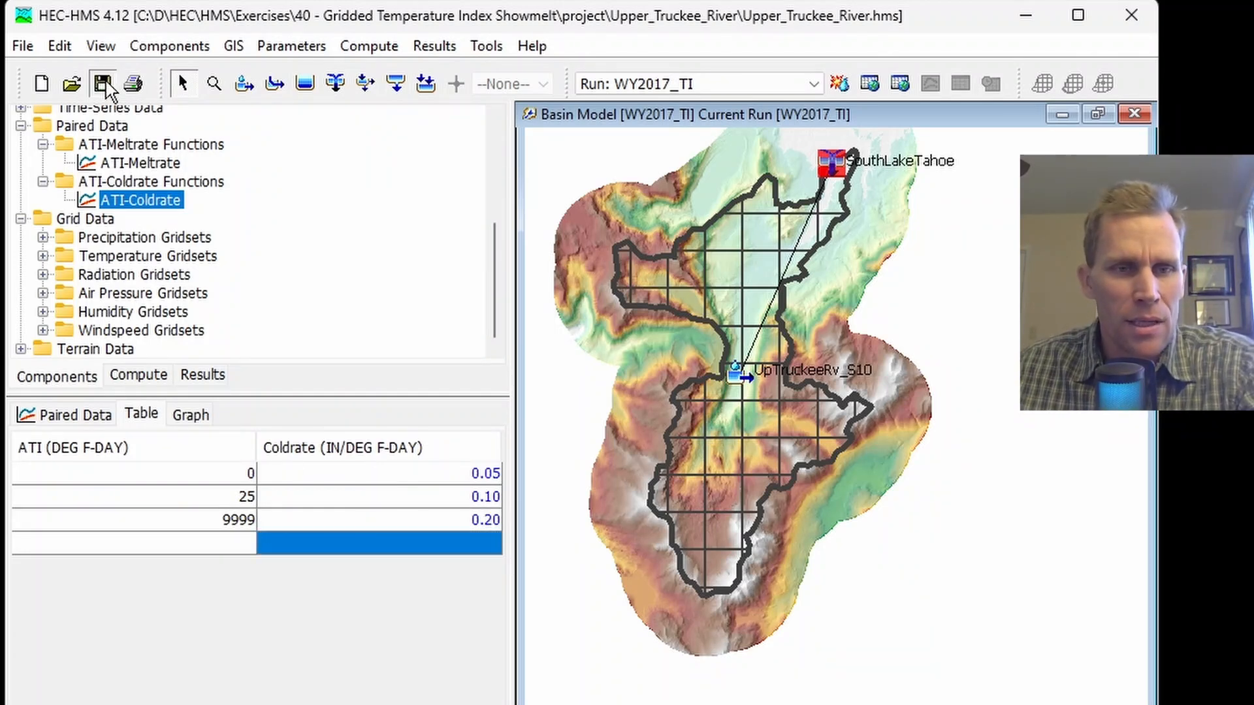
{"action": "left_click", "coordinate": [840, 85]}
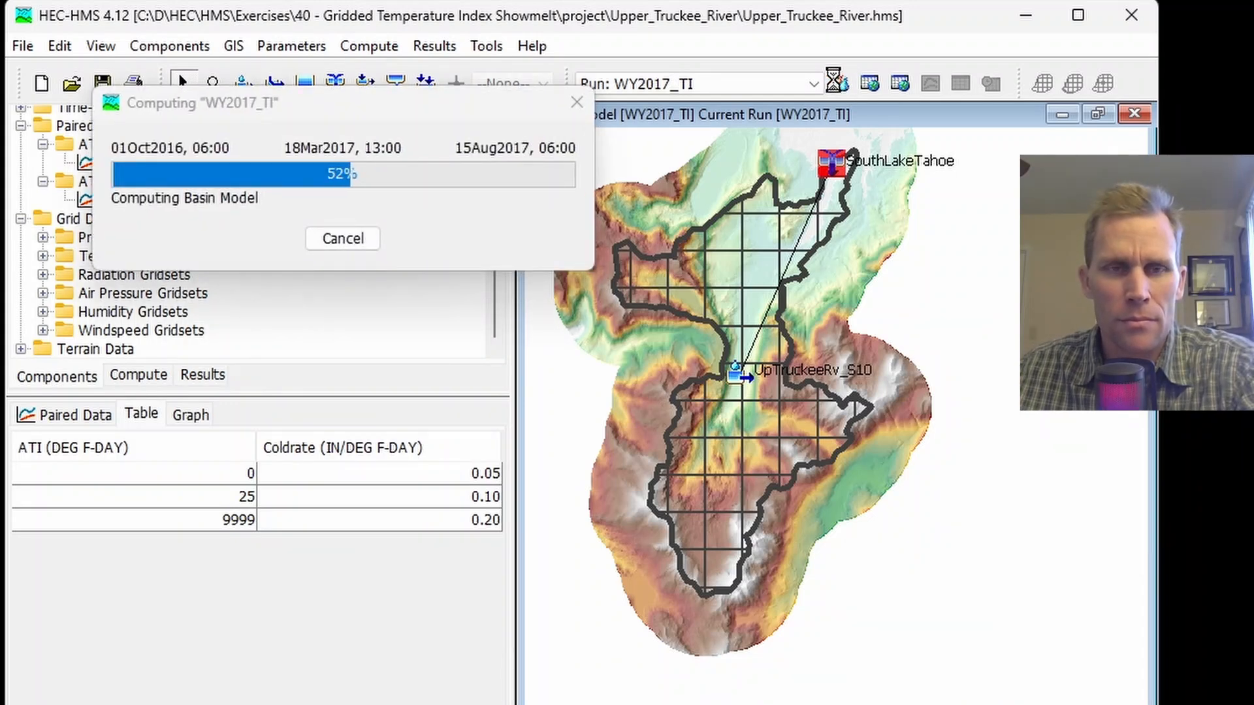
{"action": "left_click", "coordinate": [342, 238]}
Graph Observed SWE with Snow Water Equivalent from the WY2017_TI results for UpTruckeeRv_S10, compare the curves, and close the graph
{"action": "left_click", "coordinate": [199, 378]}
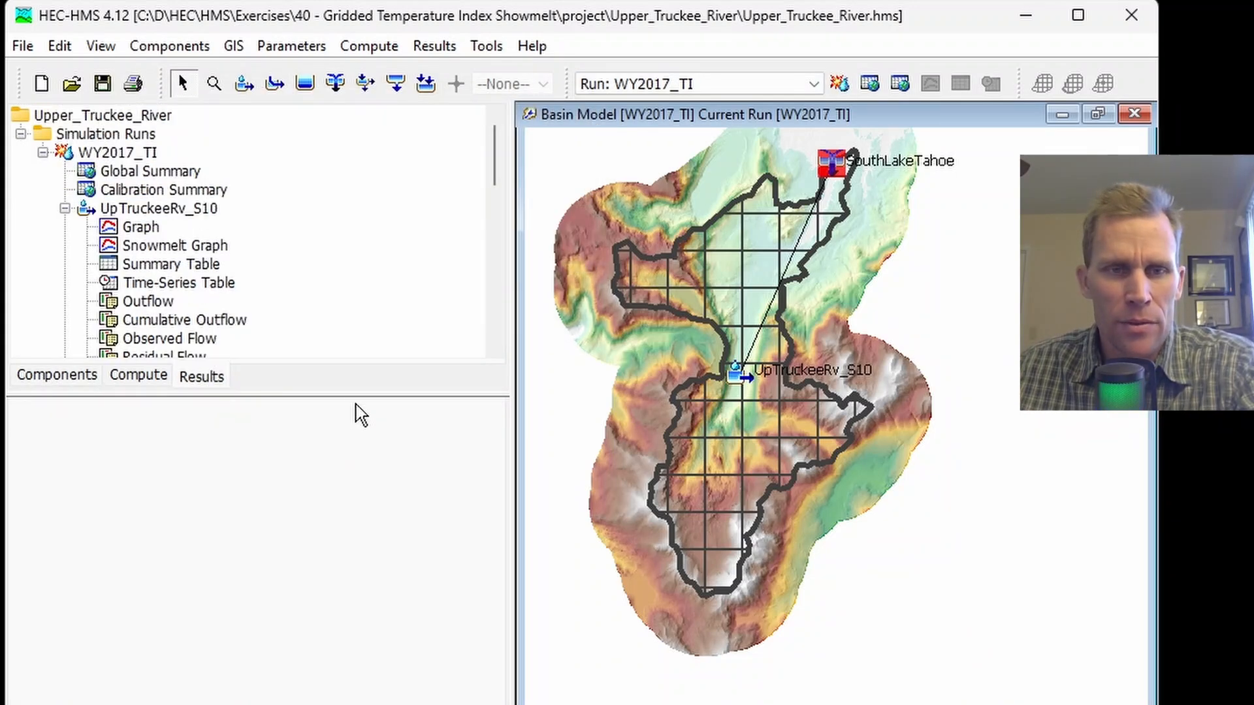
{"action": "left_click_drag", "start_coordinate": [371, 503], "coordinate": [381, 648]}
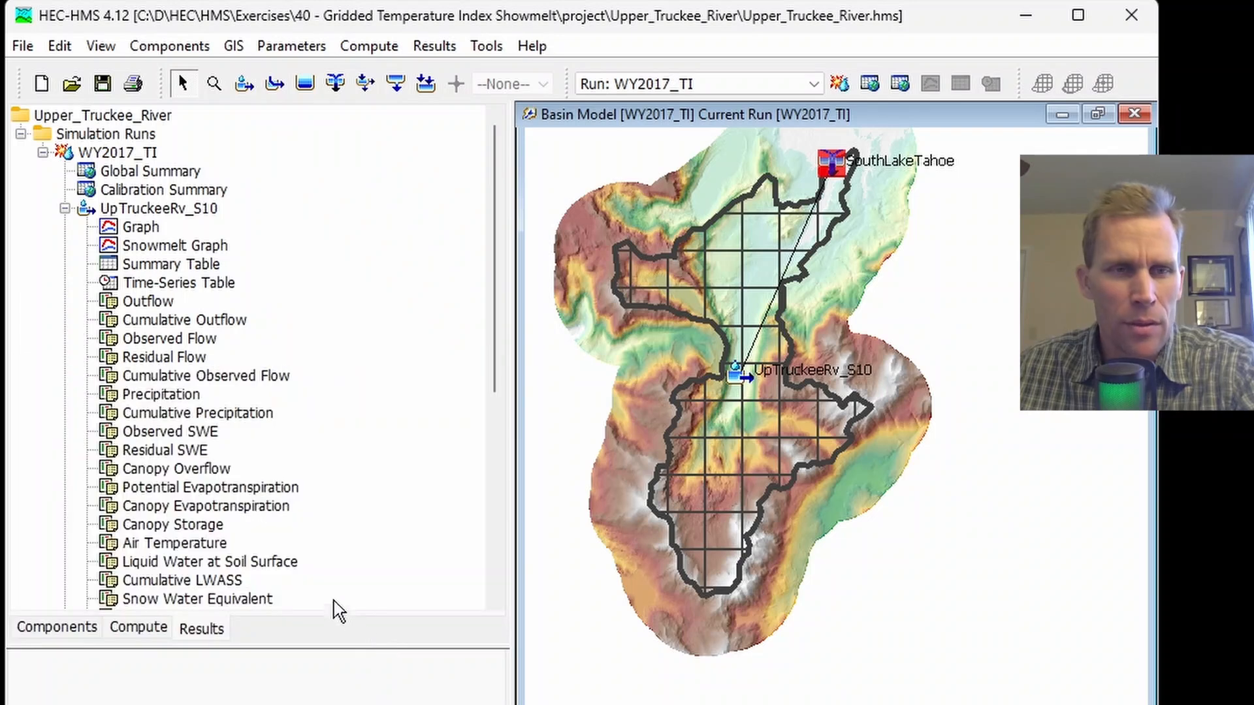
{"action": "left_click", "coordinate": [169, 435]}
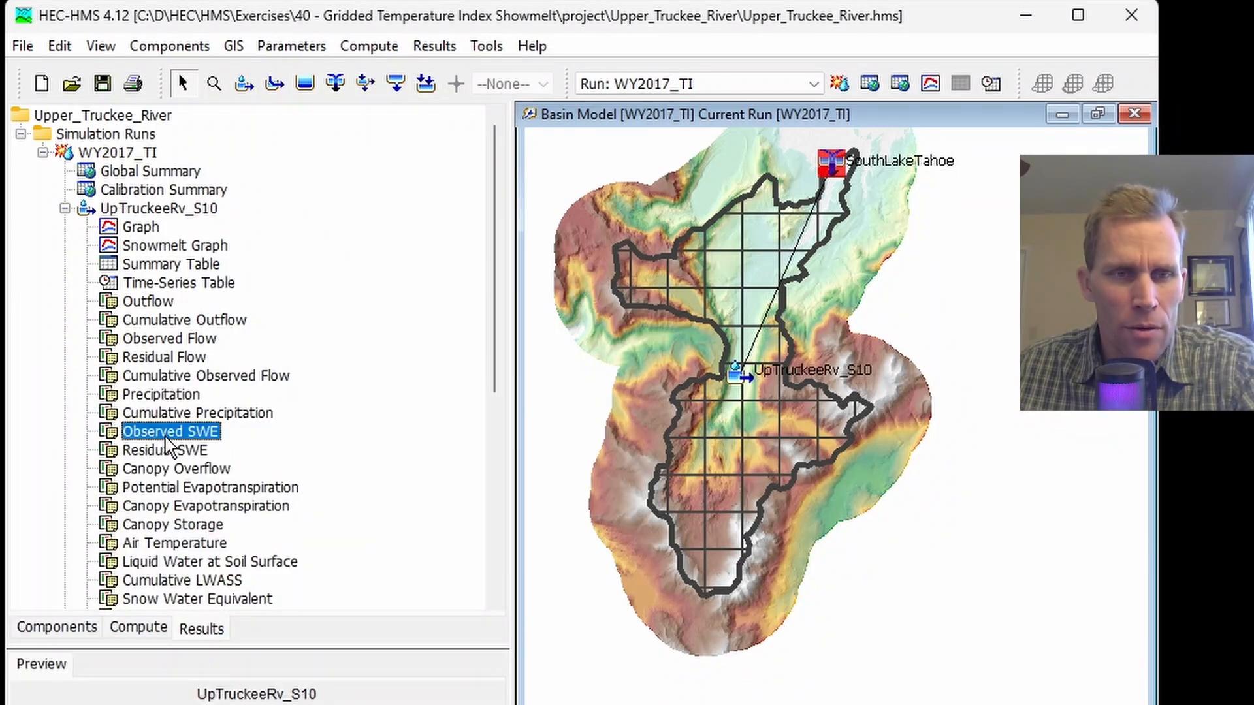
{"action": "left_click", "coordinate": [210, 598], "text": "ctrl"}
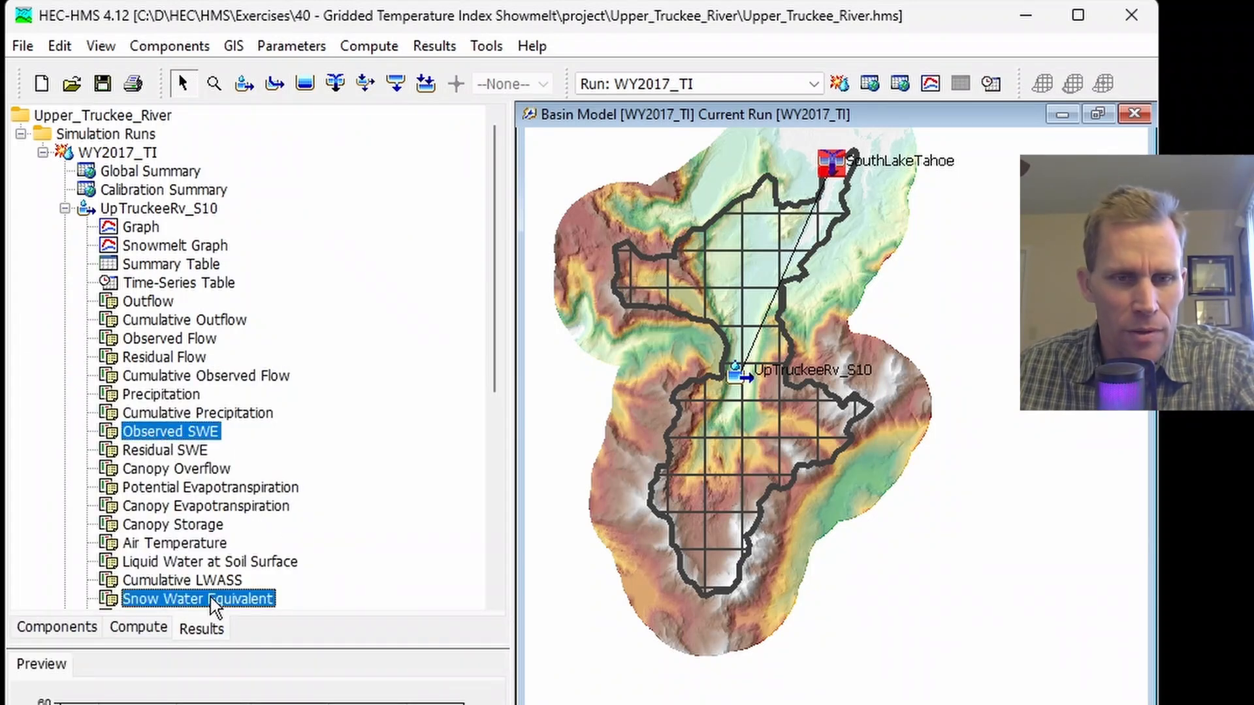
{"action": "left_click", "coordinate": [930, 83]}
{"action": "left_click_drag", "start_coordinate": [454, 26], "coordinate": [568, 115]}
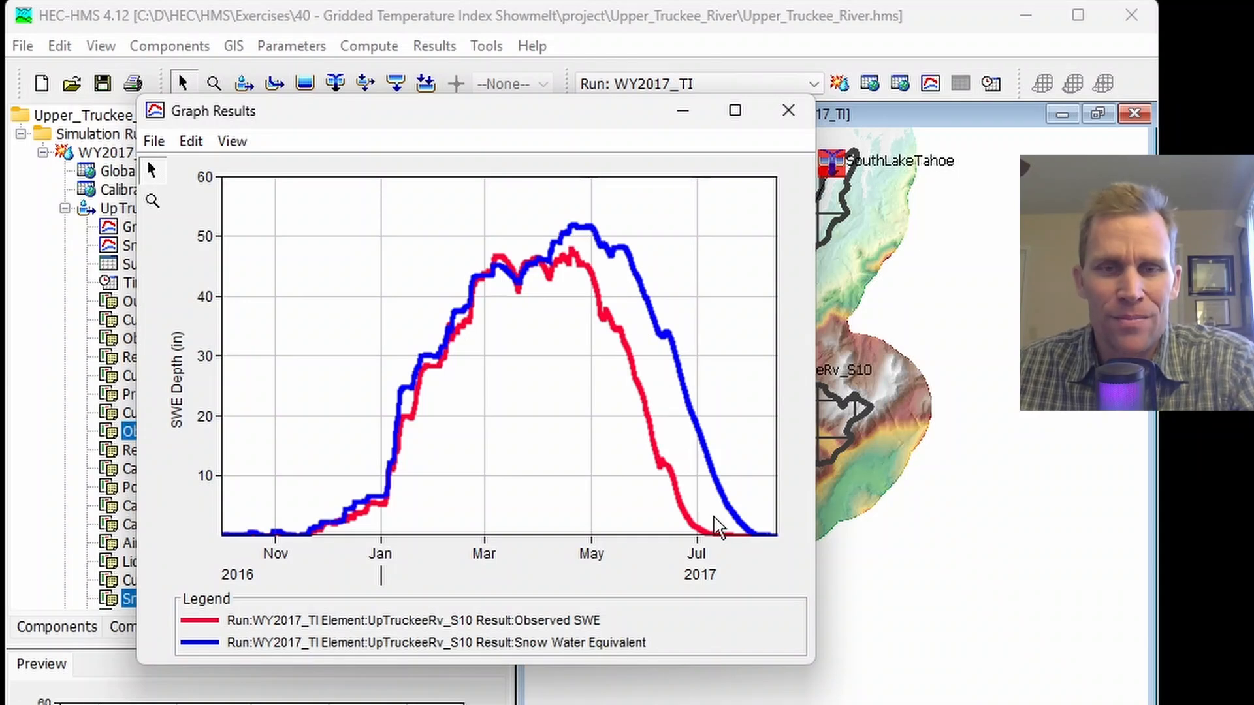
{"action": "left_click", "coordinate": [788, 111]}
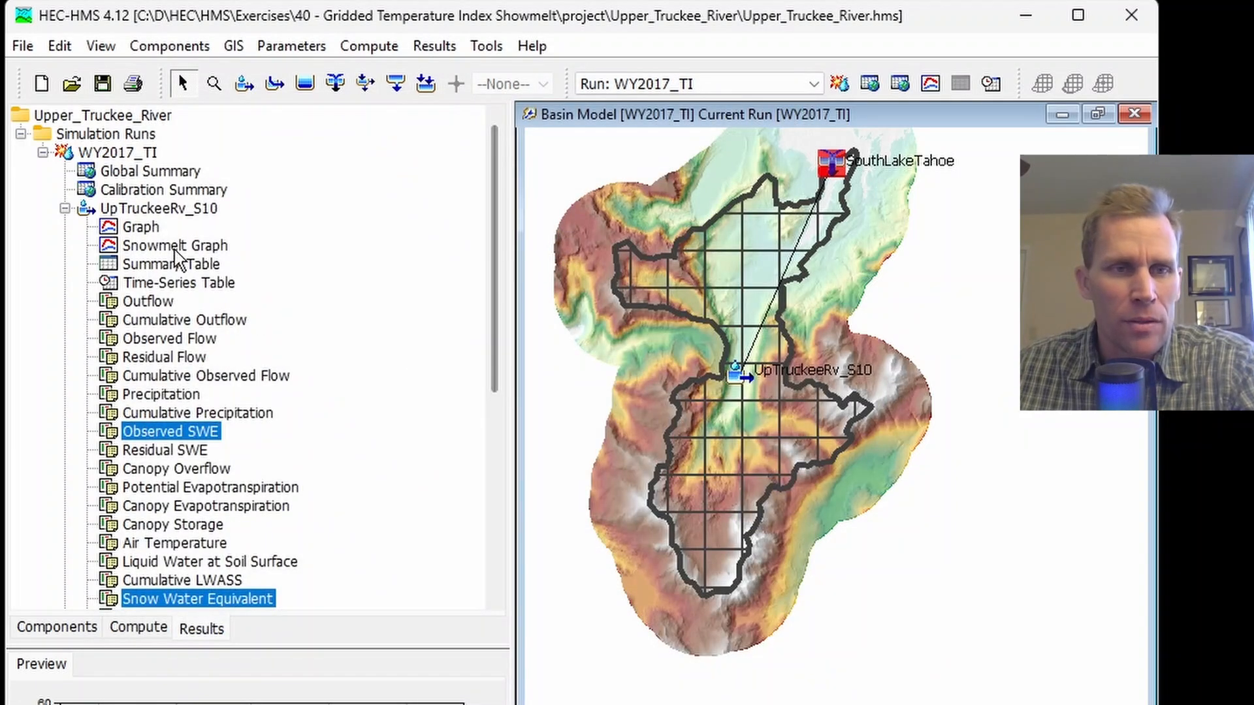
In the ATI-Meltrate paired data table, set the meltrates for ATI 0, 25 and 9999 to 0.05, 0.10 and 0.20 IN/DEG F-DAY
{"action": "left_click", "coordinate": [65, 209]}
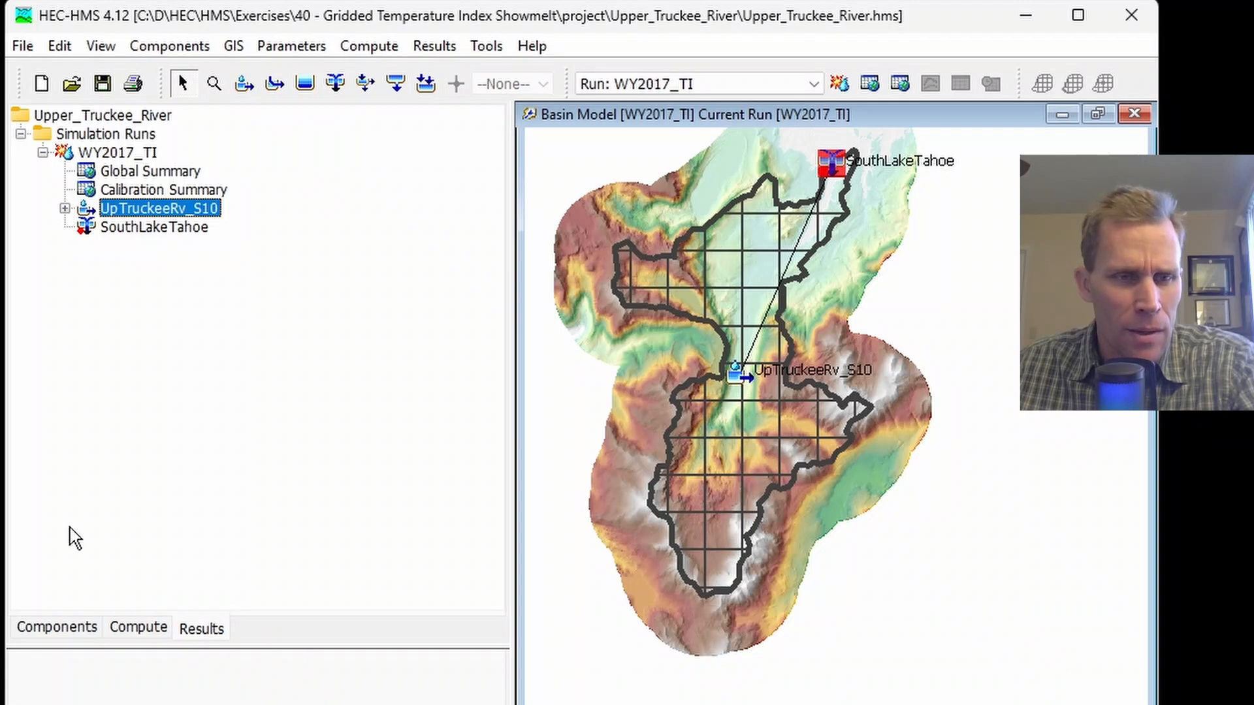
{"action": "left_click", "coordinate": [58, 629]}
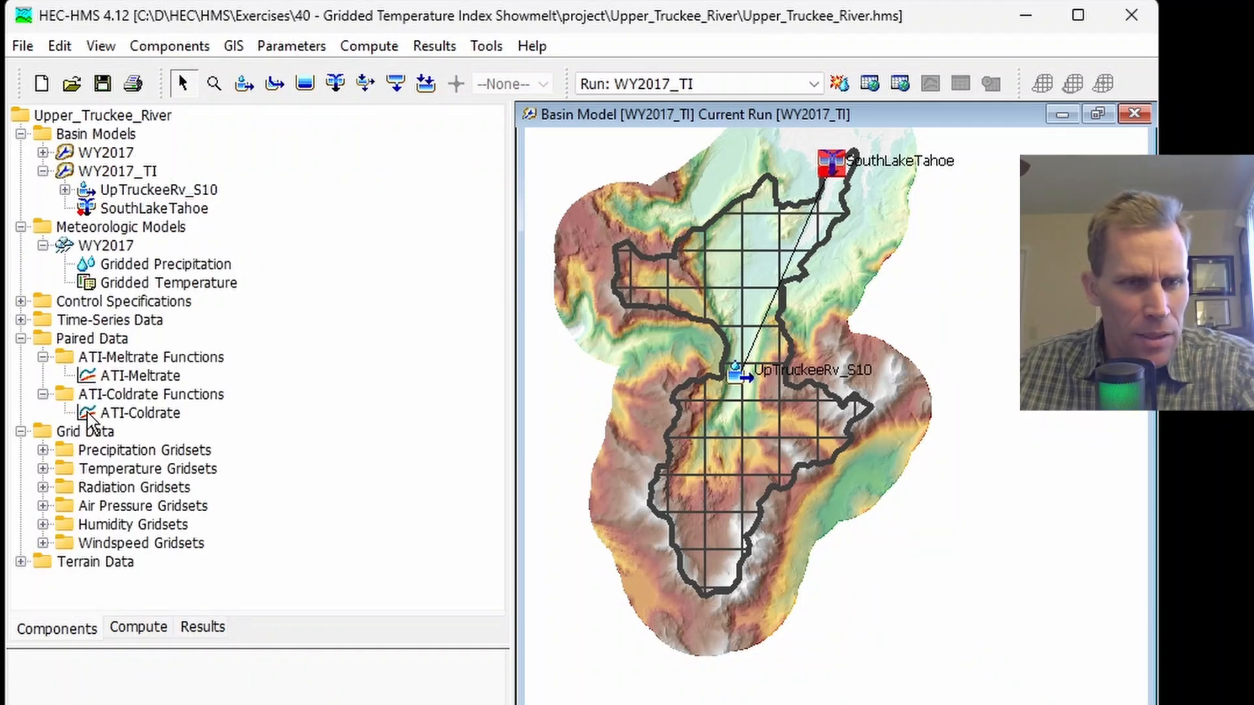
{"action": "left_click", "coordinate": [145, 360]}
{"action": "left_click", "coordinate": [148, 377]}
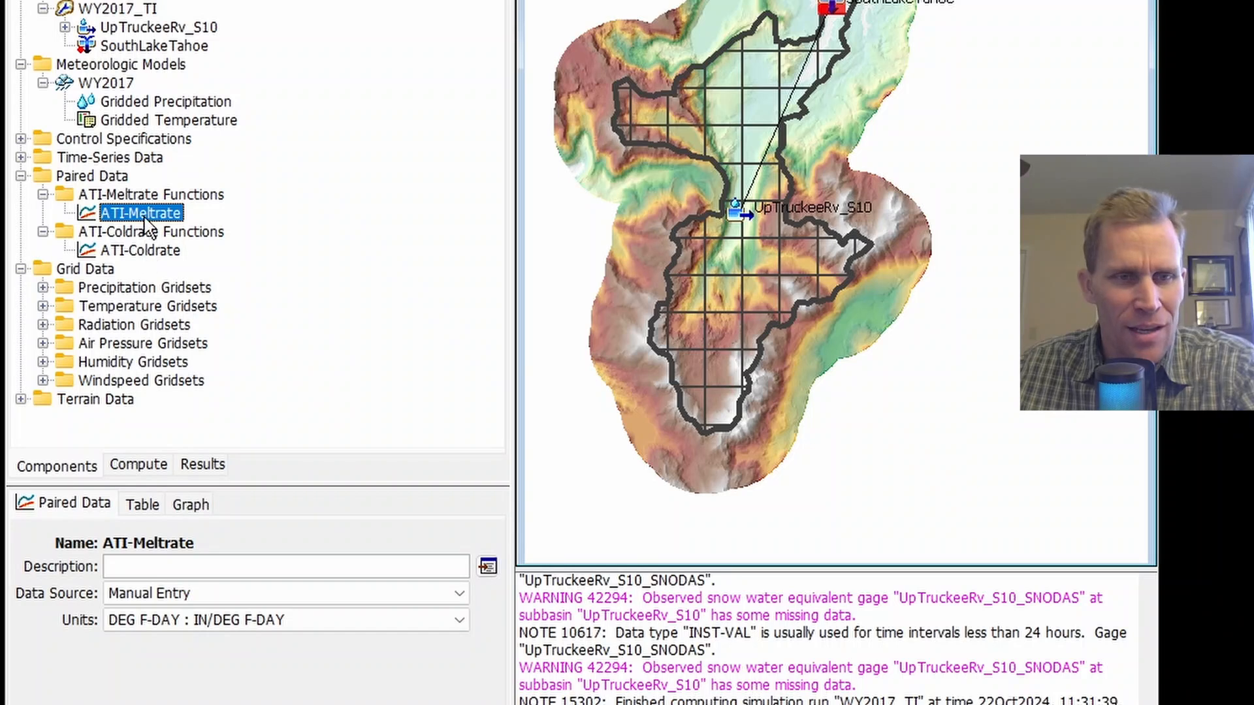
{"action": "left_click_drag", "start_coordinate": [261, 484], "coordinate": [246, 232]}
{"action": "left_click", "coordinate": [142, 252]}
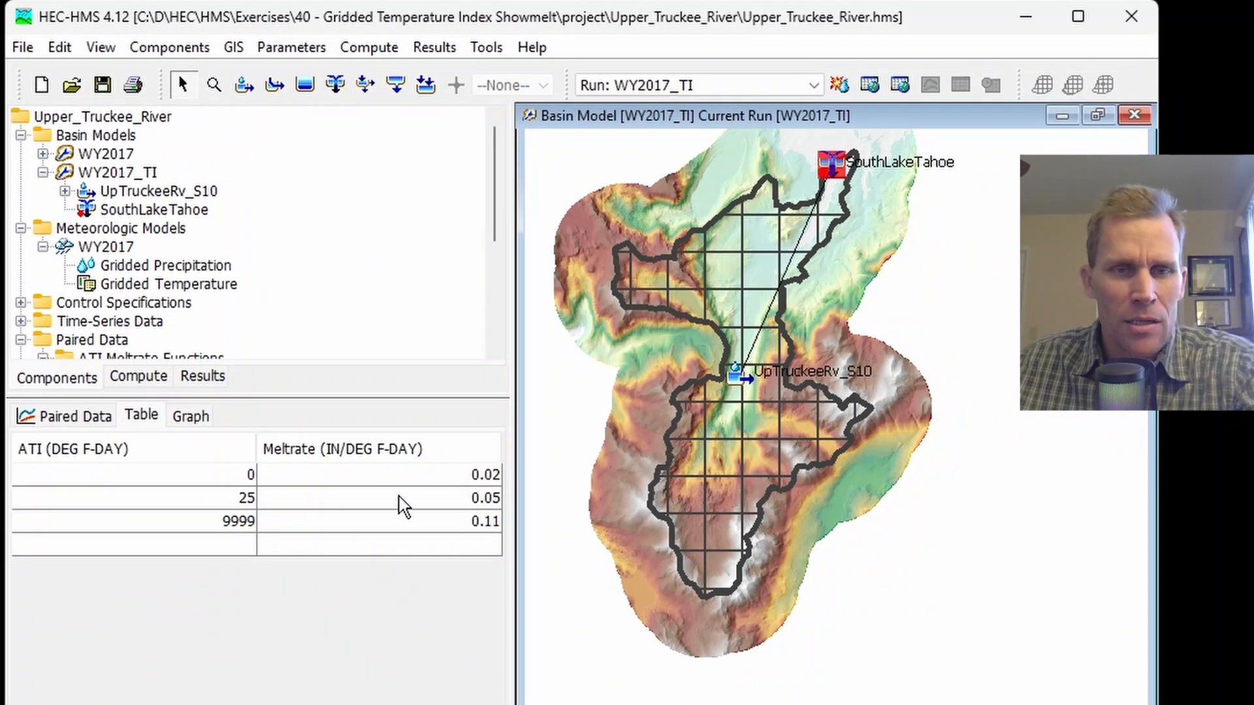
{"action": "left_click", "coordinate": [410, 482]}
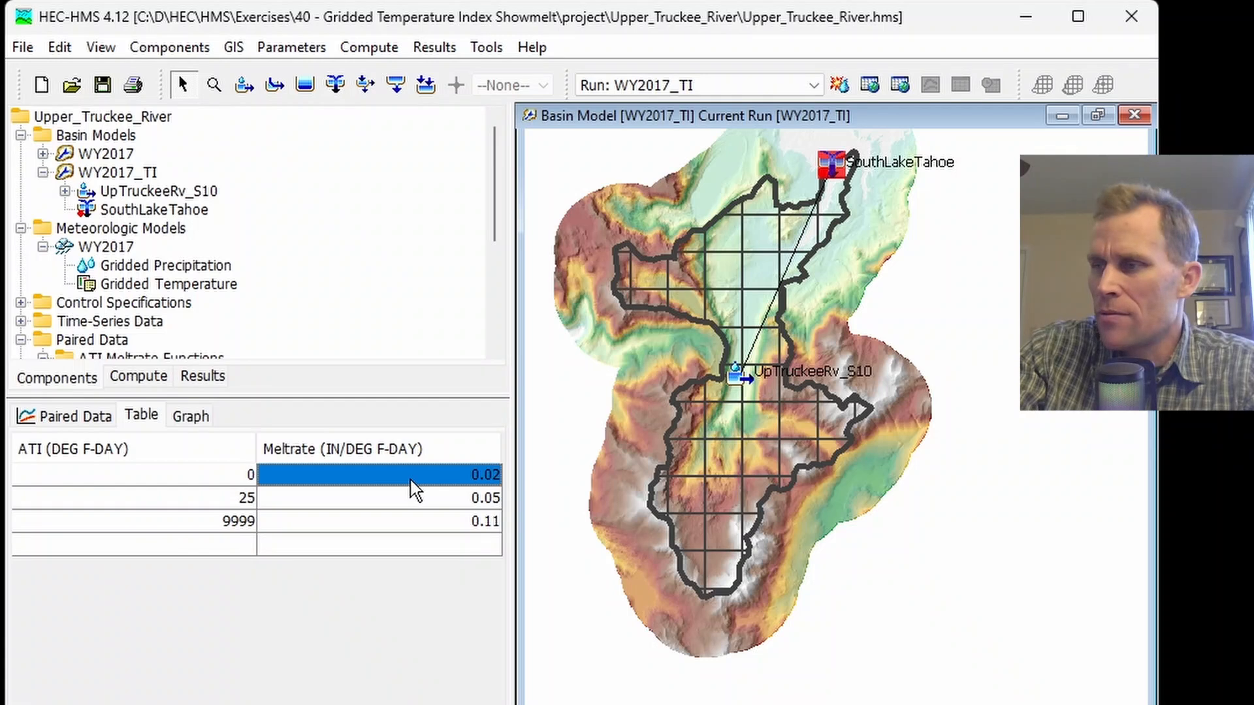
{"action": "type", "text": "0.05"}
{"action": "key", "text": "Return"}
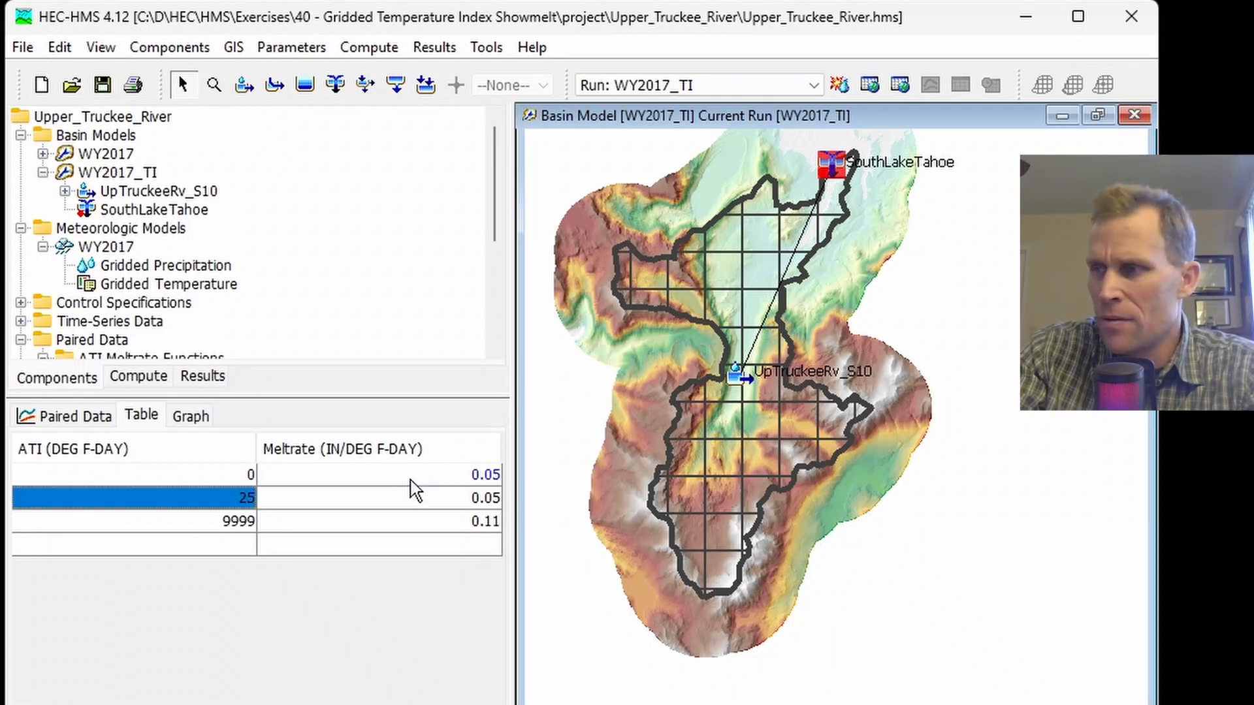
{"action": "type", "text": ".10"}
{"action": "key", "text": "Return"}
{"action": "type", "text": "0.20"}
{"action": "key", "text": "Return"}
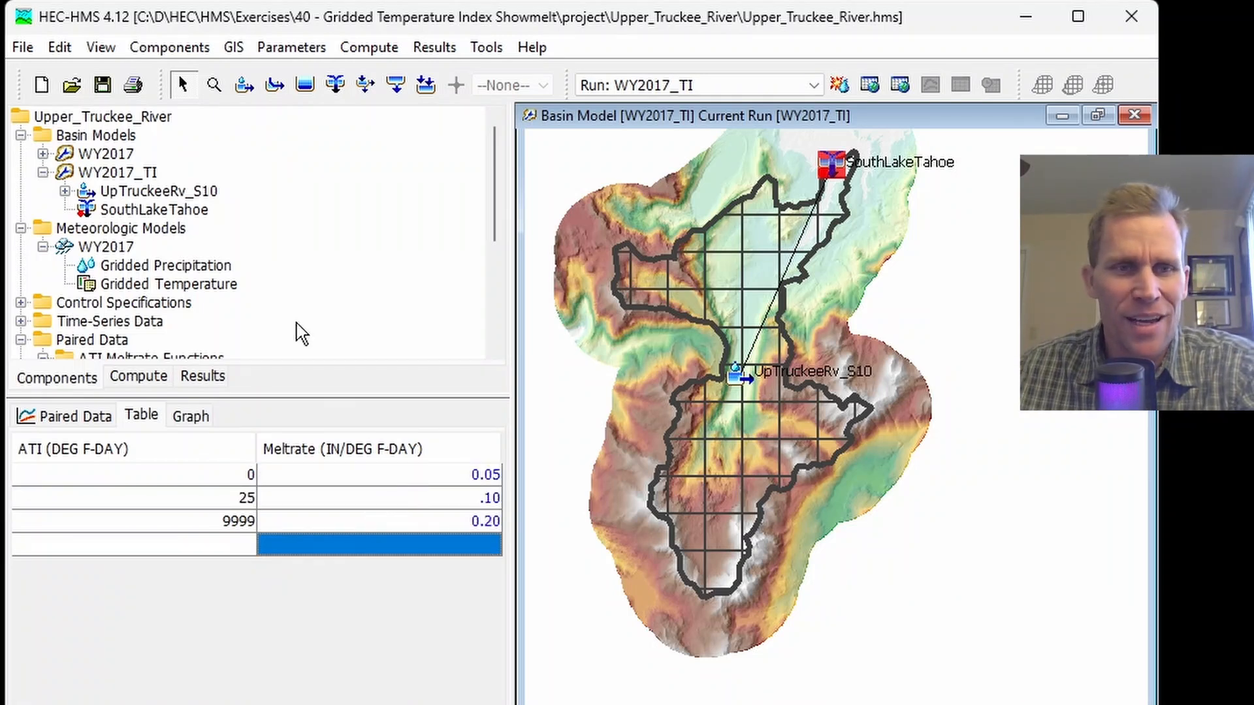
Save the project and recompute simulation run WY2017_TI with the new meltrates
{"action": "left_click", "coordinate": [102, 85]}
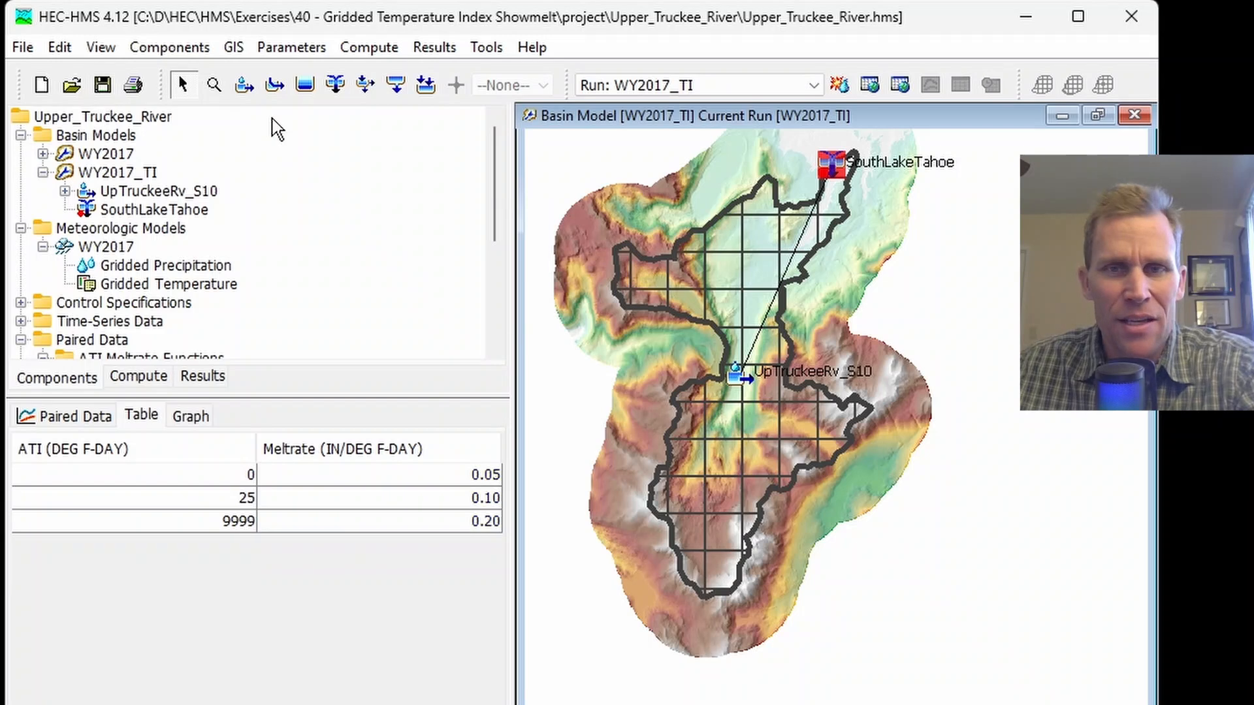
{"action": "left_click", "coordinate": [838, 91]}
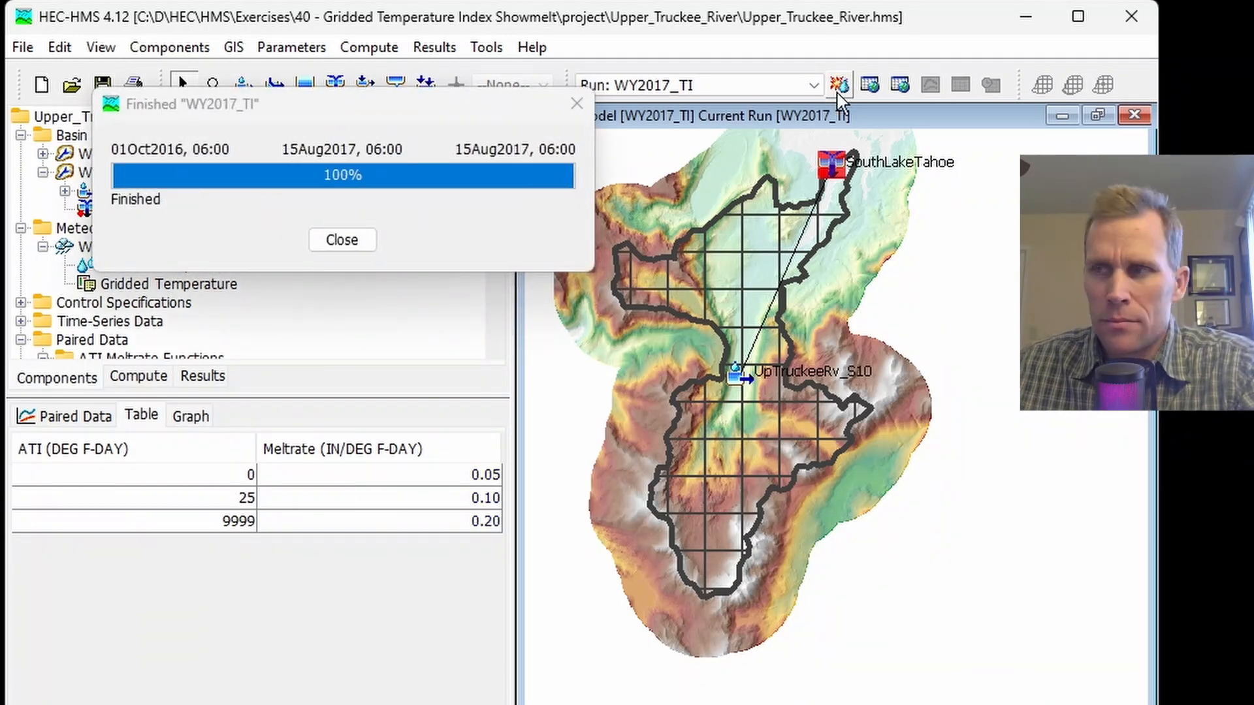
Graph Observed SWE with Snow Water Equivalent from the recomputed WY2017_TI results for UpTruckeeRv_S10, compare the curves, and close the graph
{"action": "left_click", "coordinate": [202, 376]}
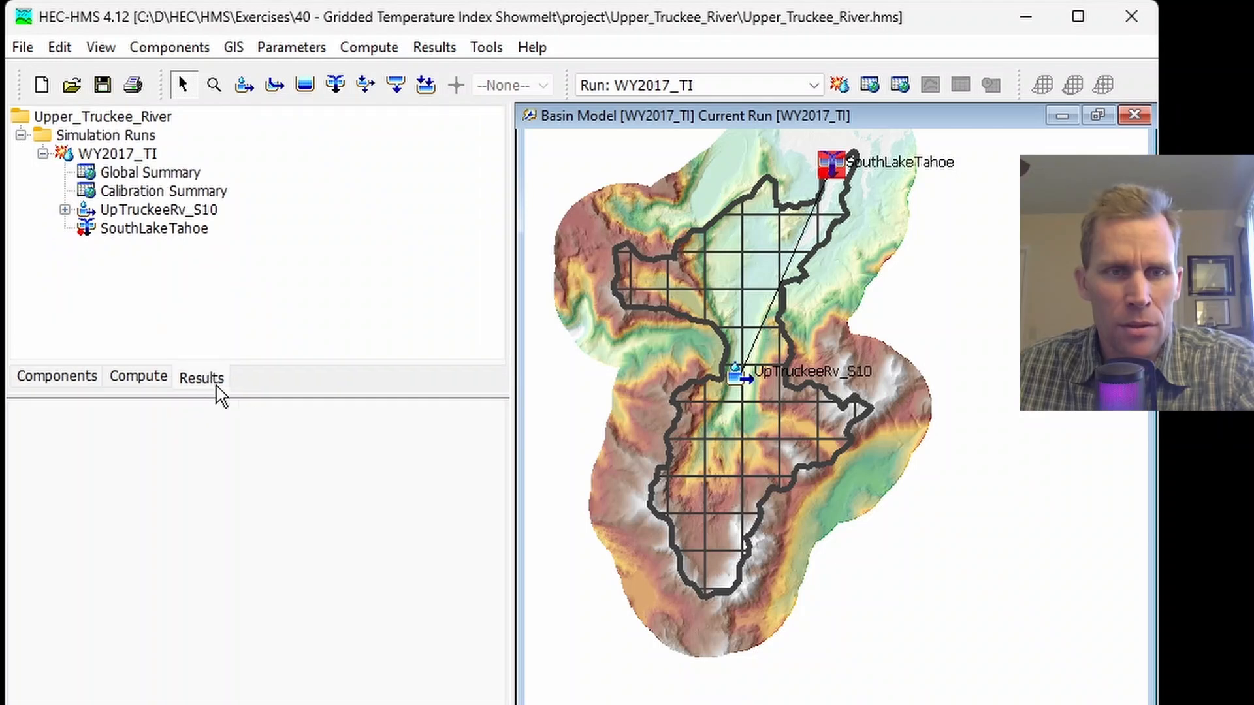
{"action": "left_click", "coordinate": [131, 216]}
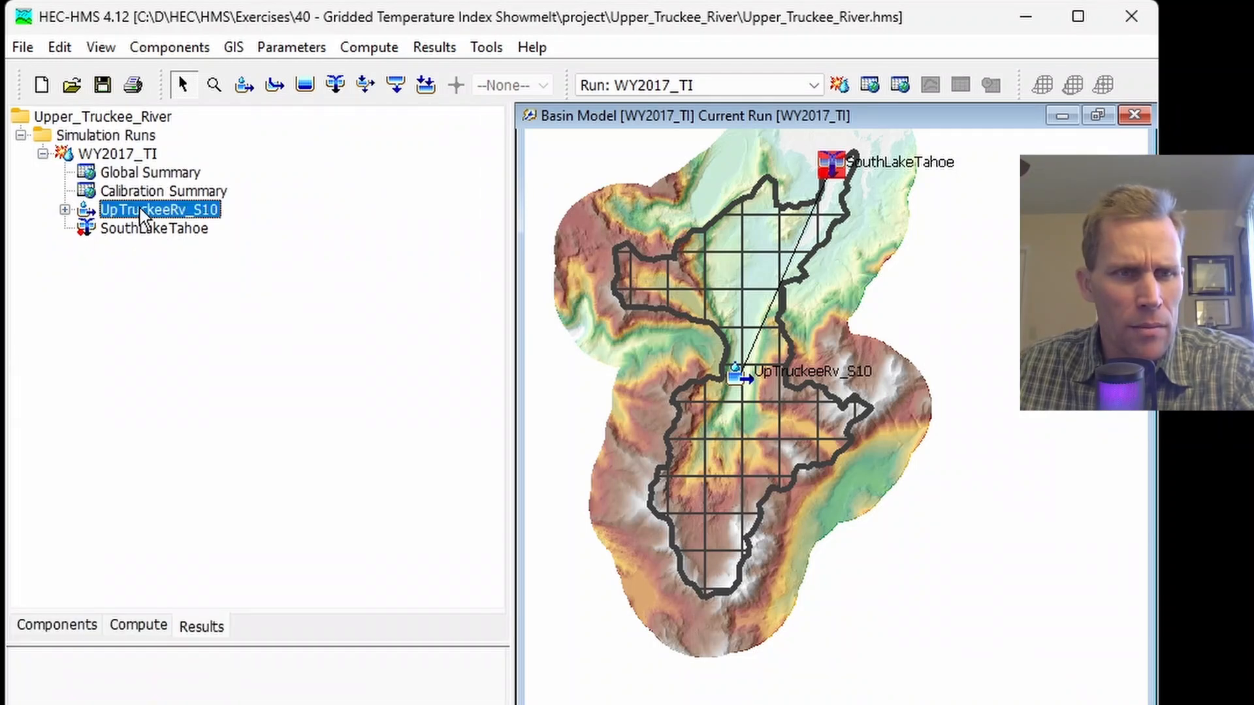
{"action": "left_click", "coordinate": [65, 209]}
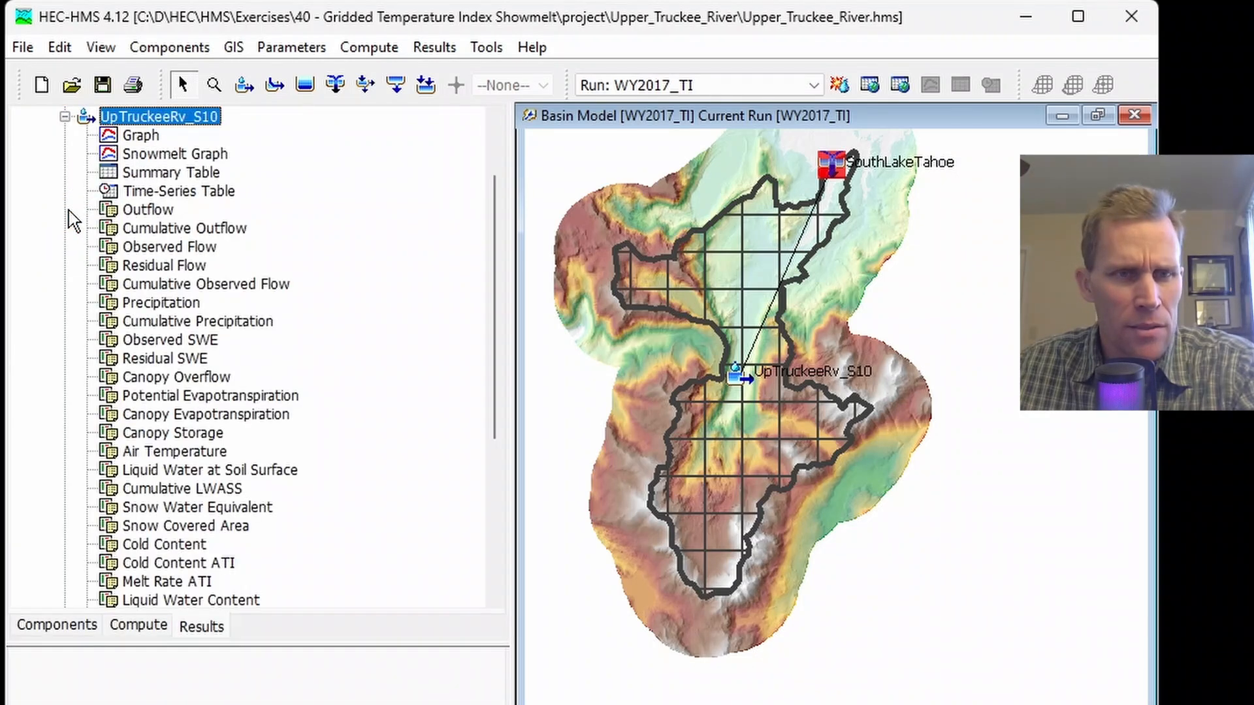
{"action": "left_click", "coordinate": [162, 341]}
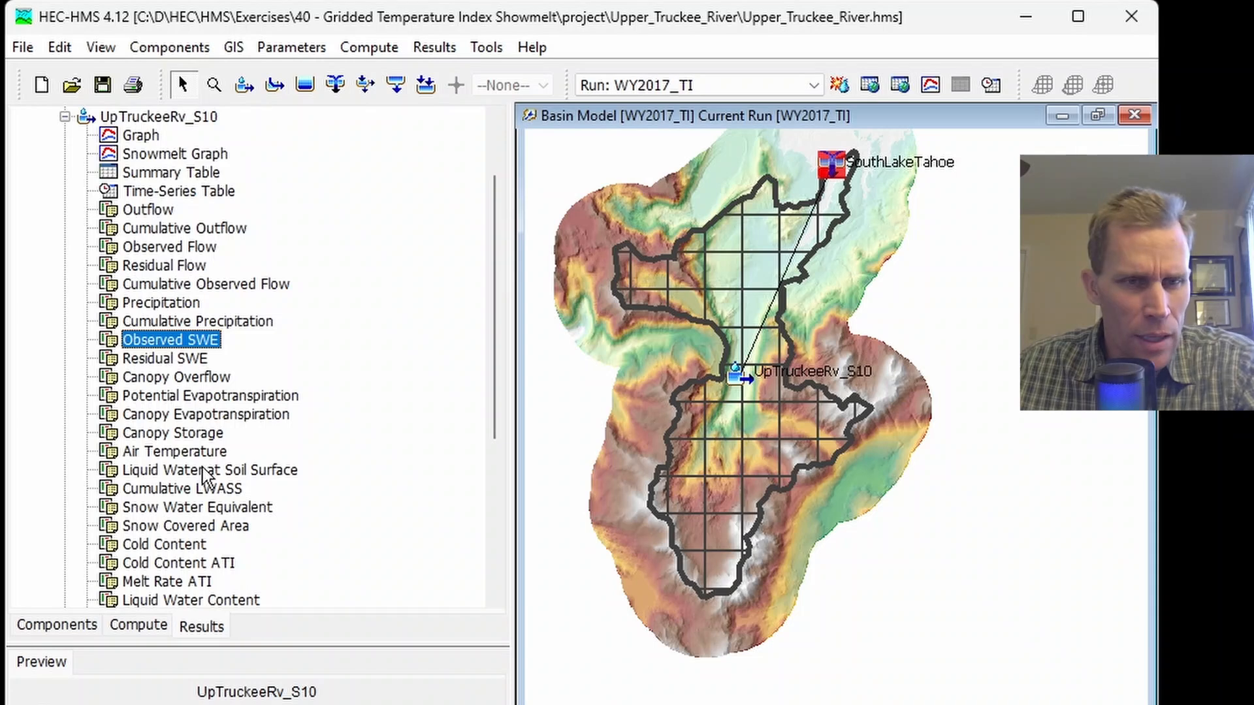
{"action": "left_click", "coordinate": [230, 510], "text": "ctrl"}
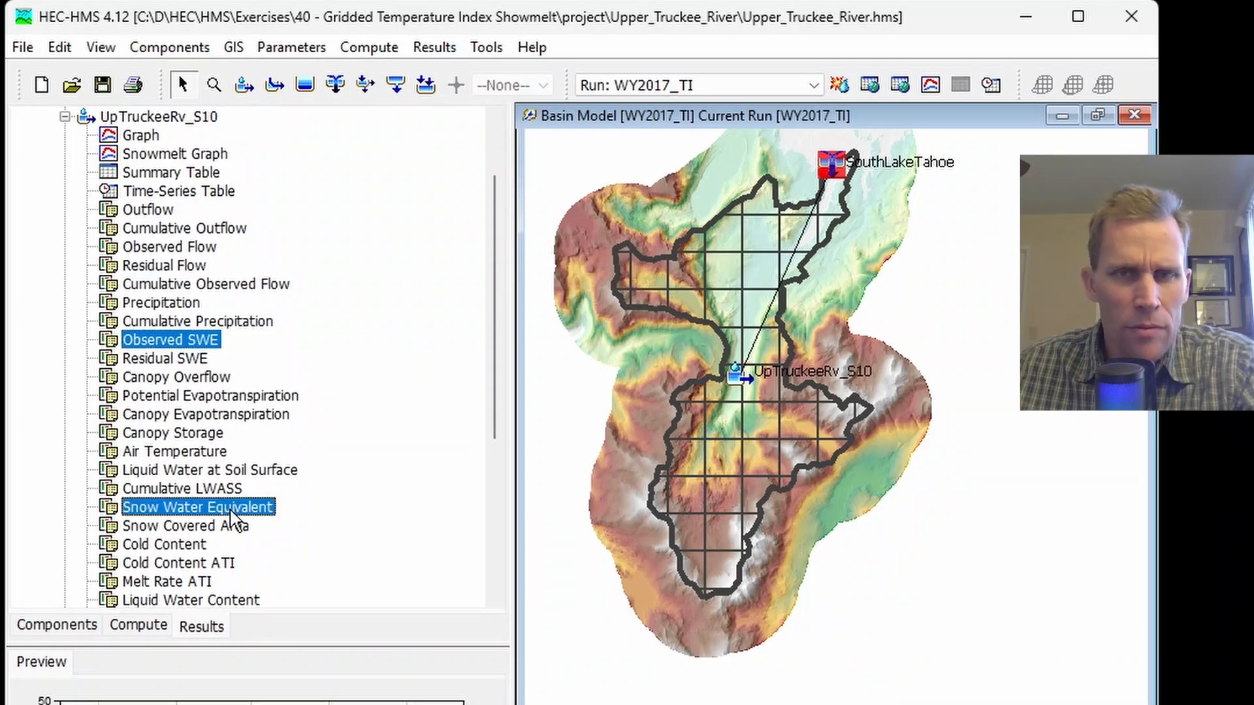
{"action": "left_click", "coordinate": [930, 85]}
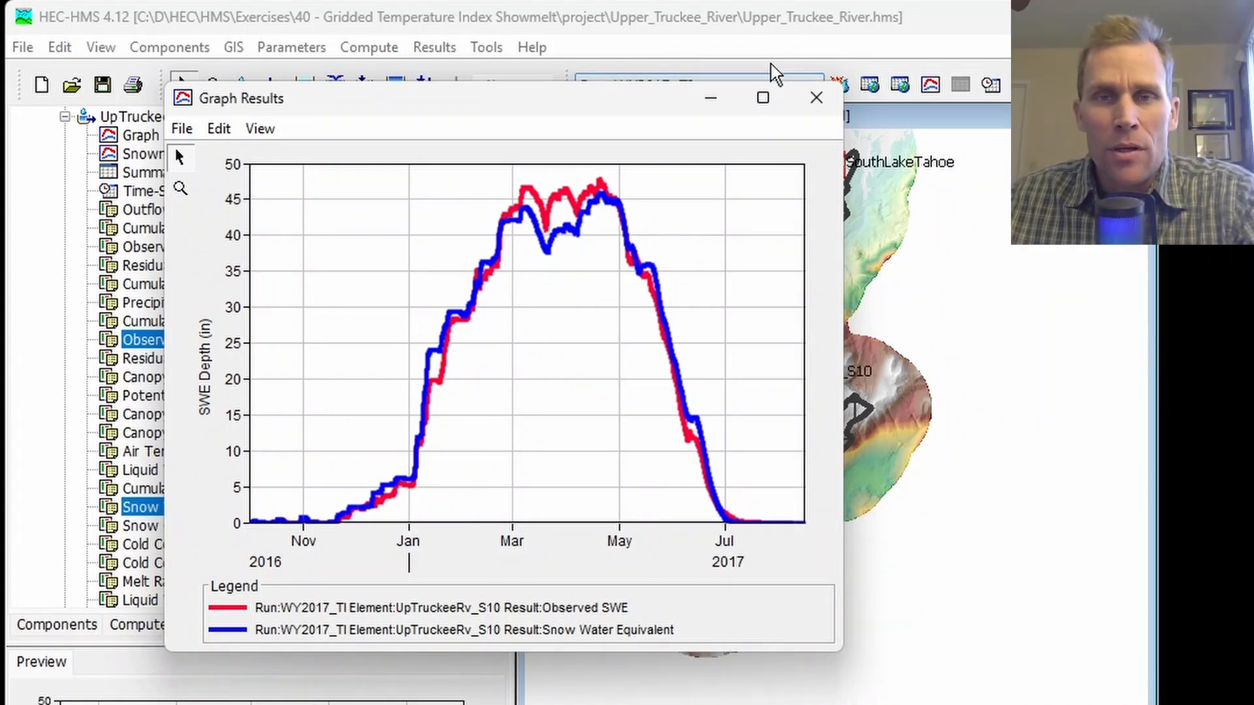
{"action": "left_click", "coordinate": [816, 97]}
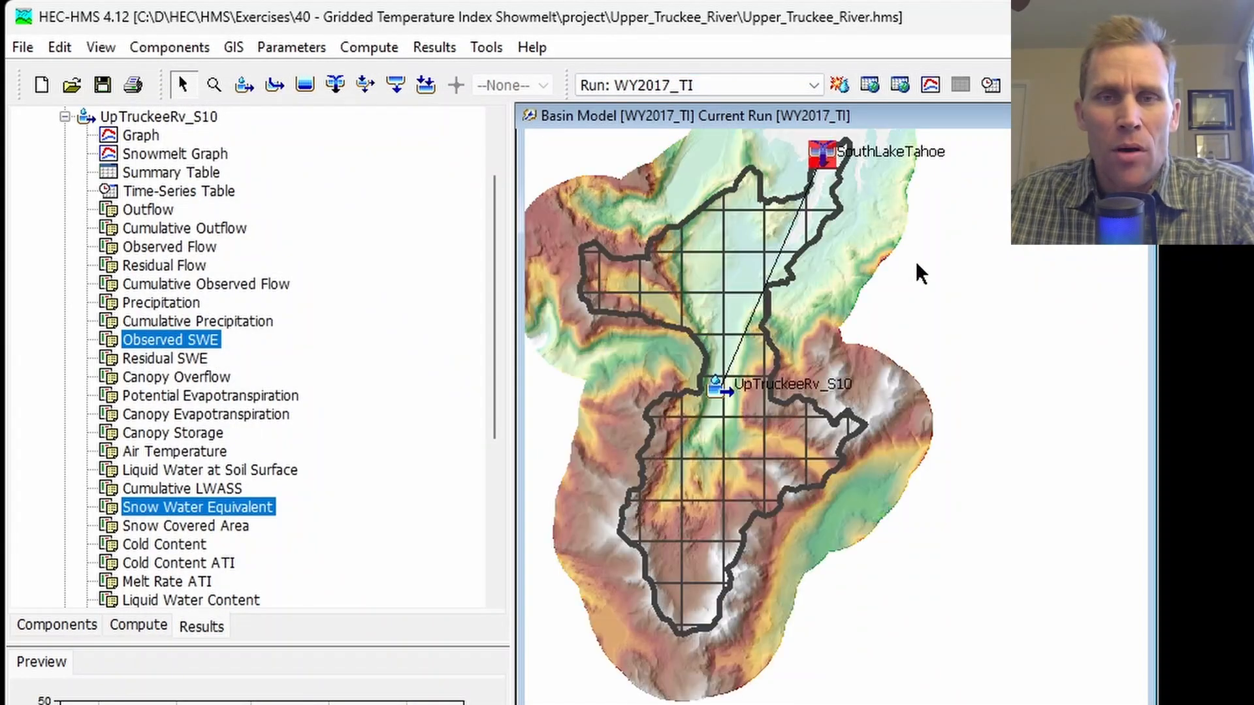
View the WY2017_TI Snowmelt Graph of subbasin UpTruckeeRv_S10 at a larger size, compare simulated with observed SWE, and close it
{"action": "left_click", "coordinate": [686, 277]}
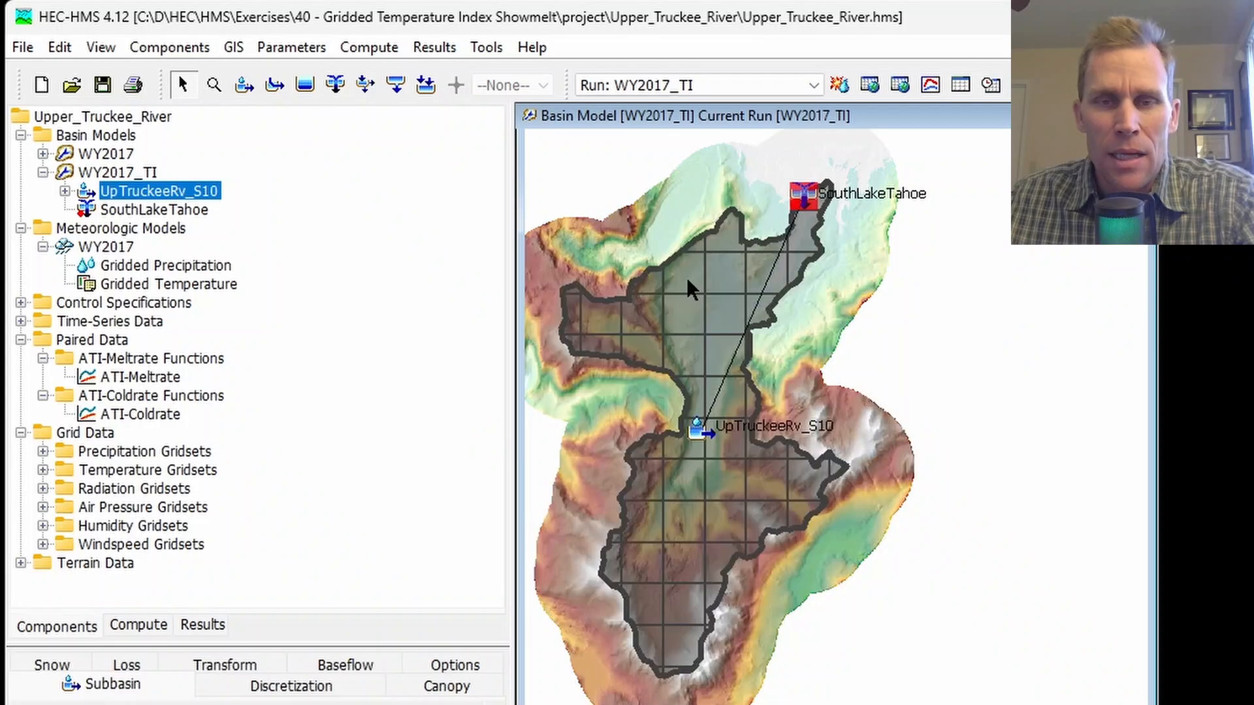
{"action": "right_click", "coordinate": [687, 277]}
{"action": "mouse_move", "coordinate": [782, 394]}
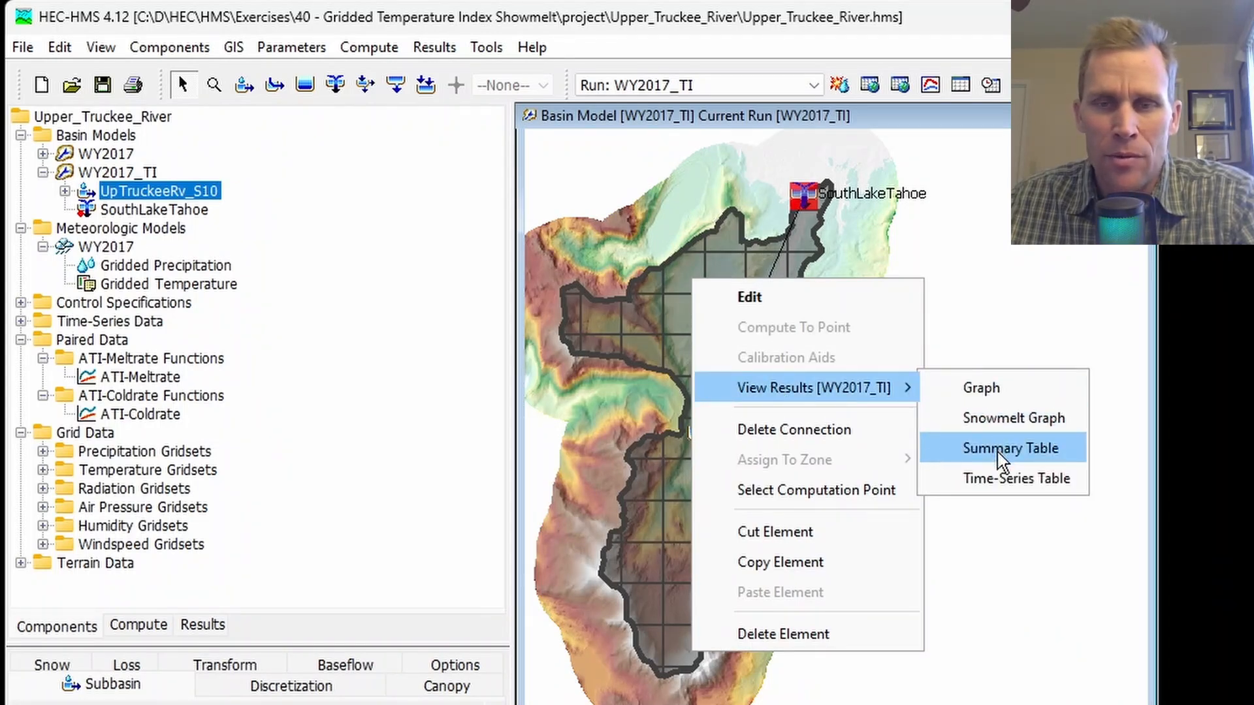
{"action": "left_click", "coordinate": [982, 421]}
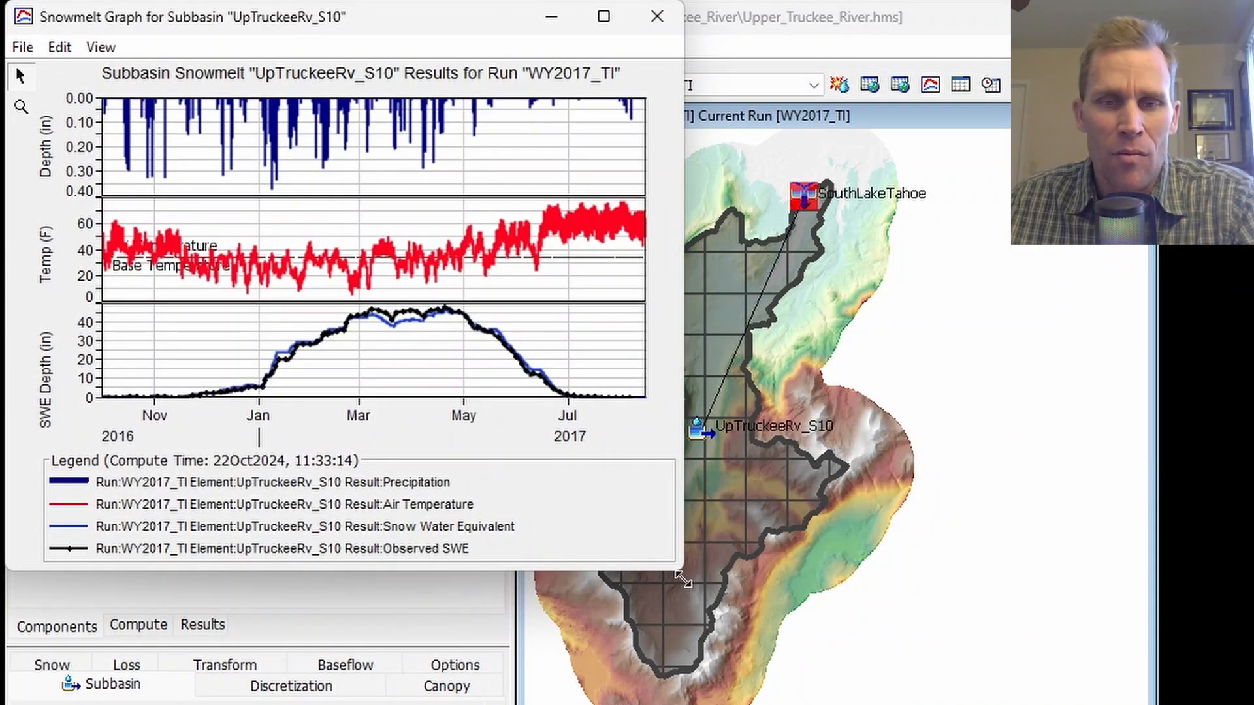
{"action": "left_click_drag", "start_coordinate": [683, 580], "coordinate": [805, 704]}
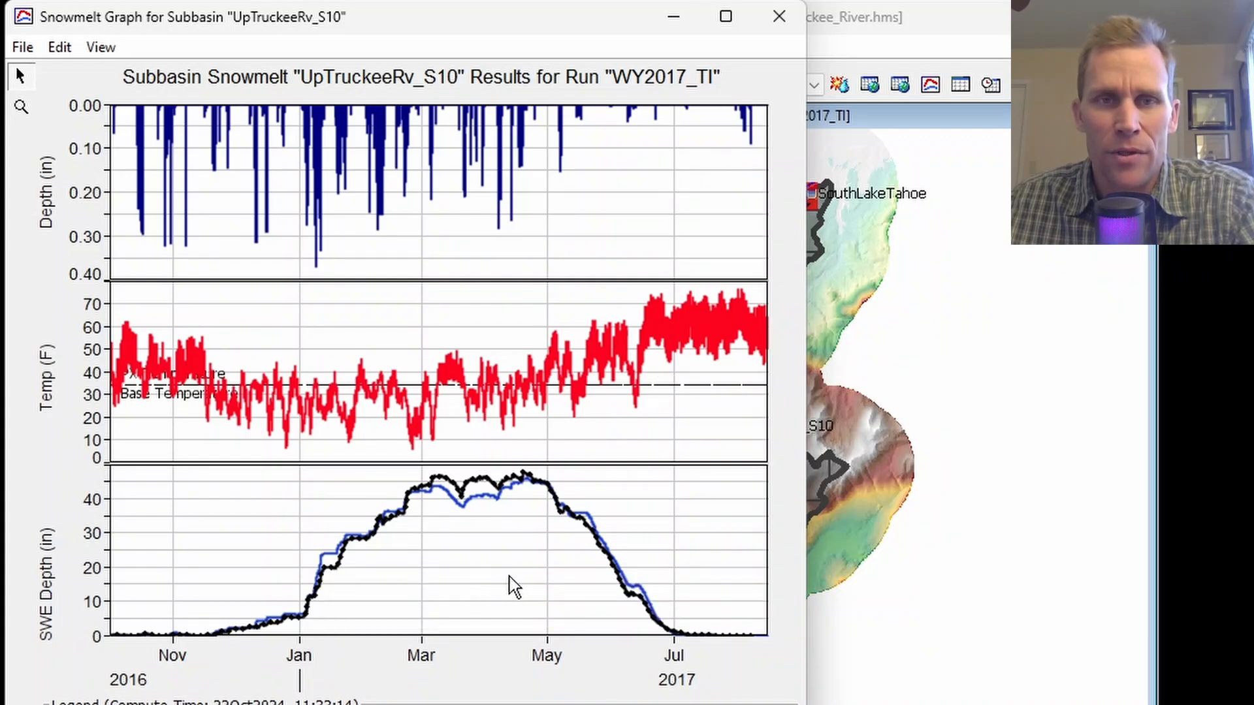
{"action": "left_click", "coordinate": [787, 19]}
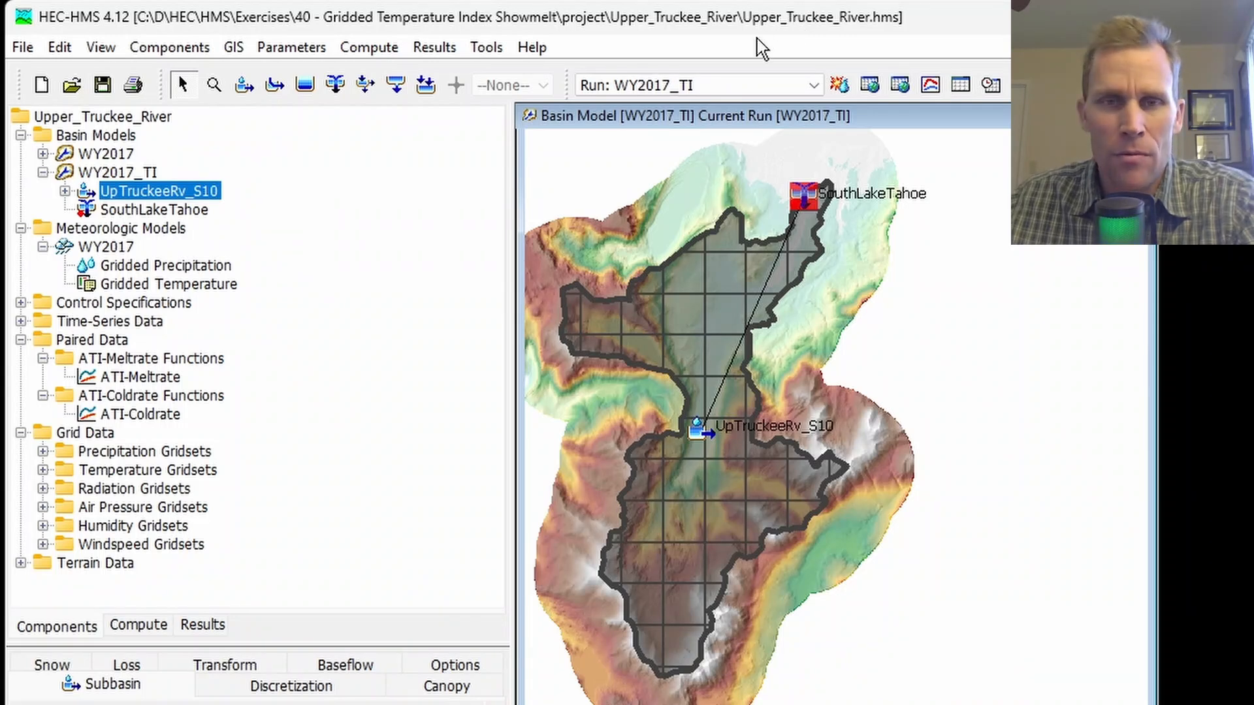
Graph Outflow with Observed Flow for UpTruckeeRv_S10, examine the melt-season hydrographs from late April to mid-June 2017, and close the graph
{"action": "left_click", "coordinate": [204, 626]}
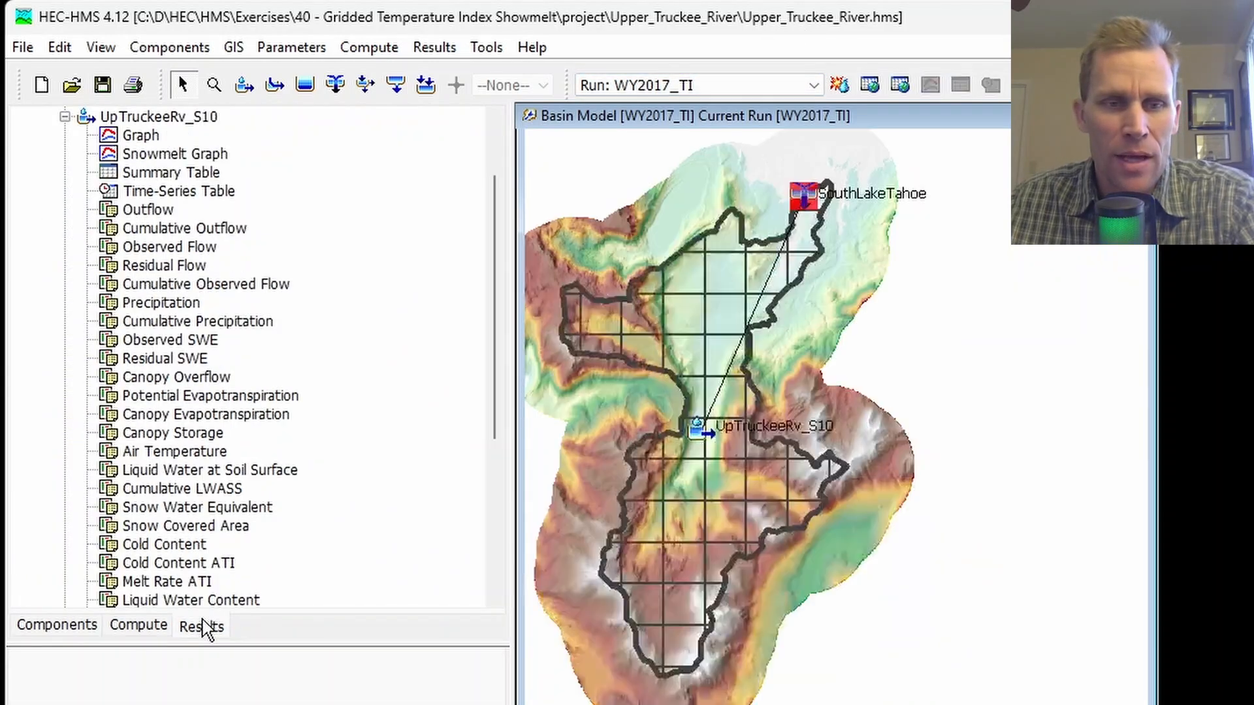
{"action": "left_click", "coordinate": [156, 213]}
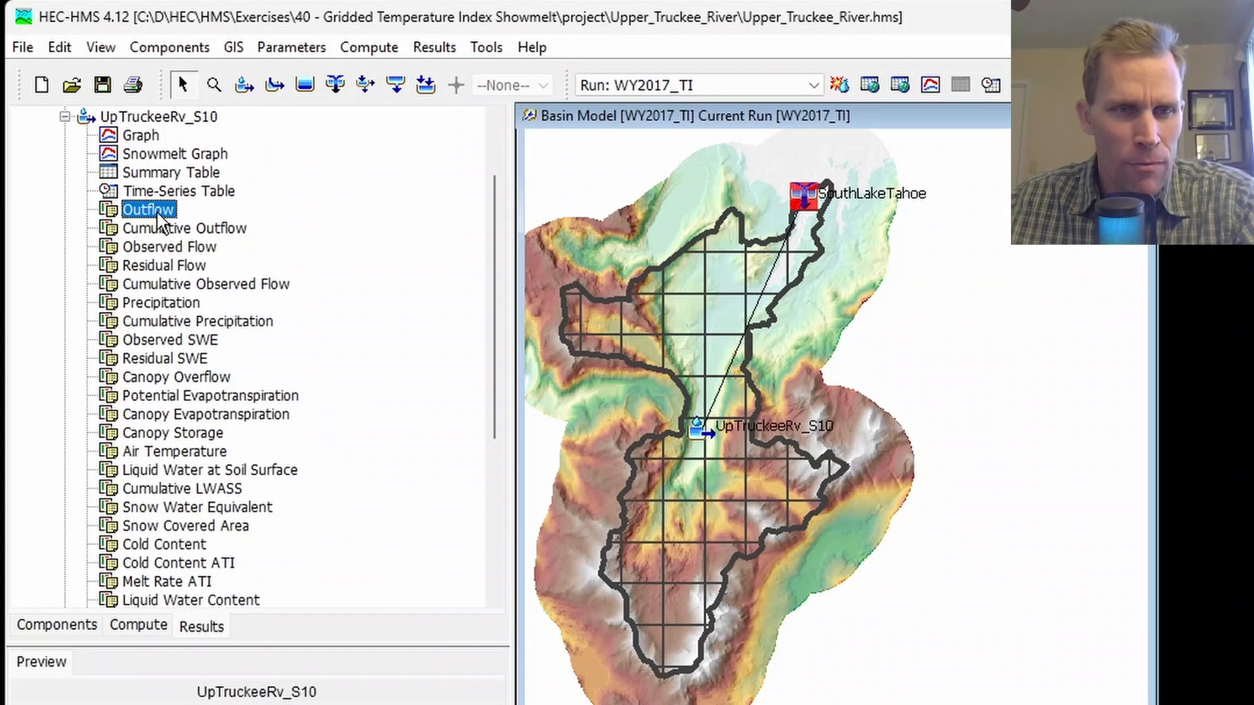
{"action": "left_click", "coordinate": [171, 248], "text": "ctrl"}
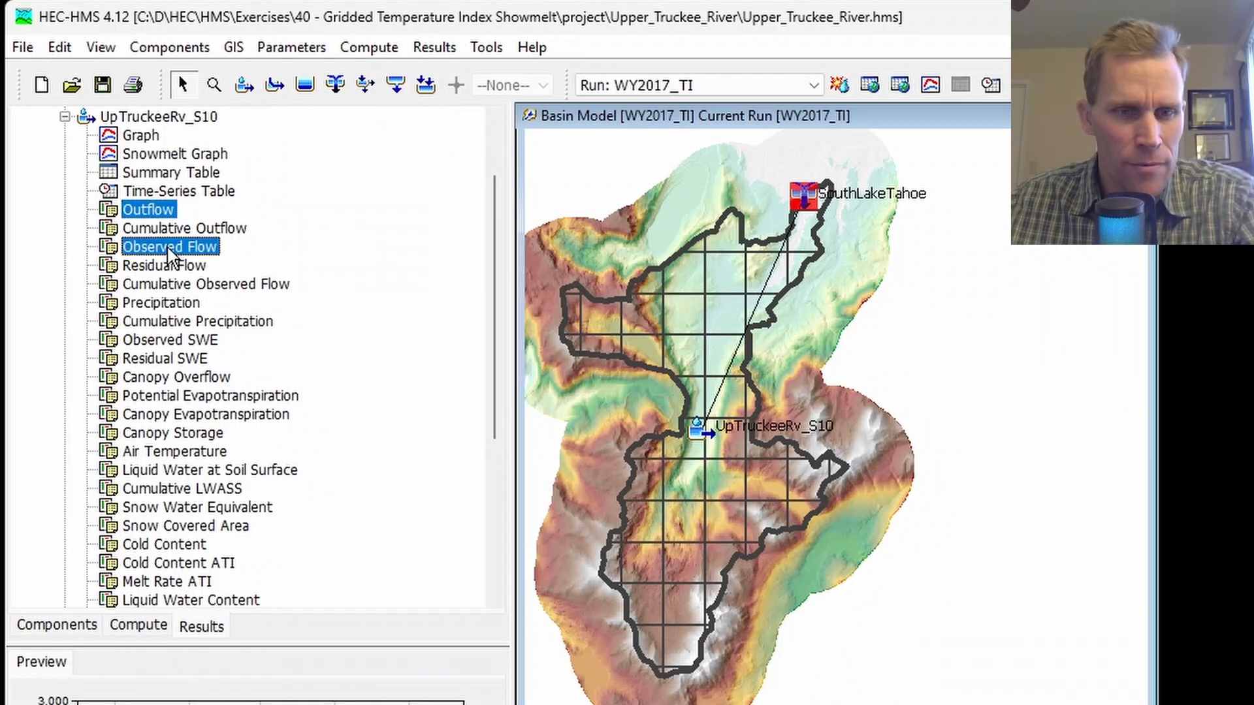
{"action": "left_click", "coordinate": [930, 85]}
{"action": "left_click_drag", "start_coordinate": [817, 635], "coordinate": [941, 704]}
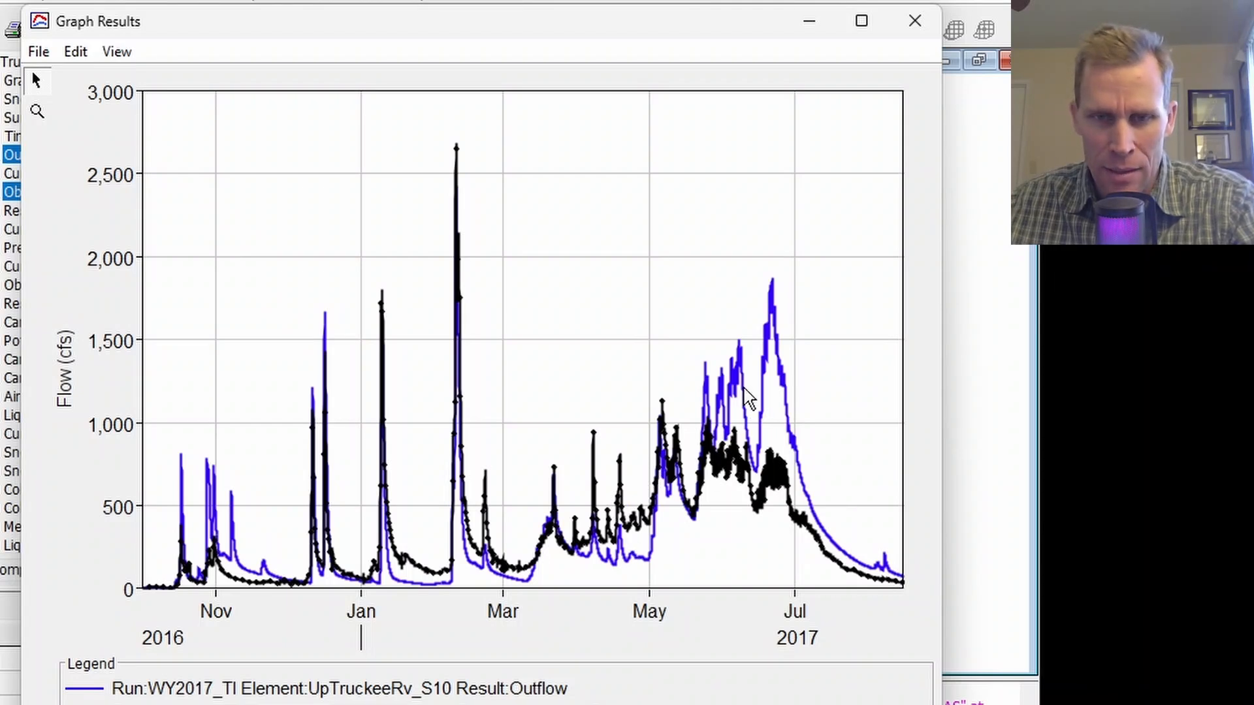
{"action": "left_click_drag", "start_coordinate": [144, 367], "coordinate": [686, 702]}
{"action": "left_click", "coordinate": [460, 697]}
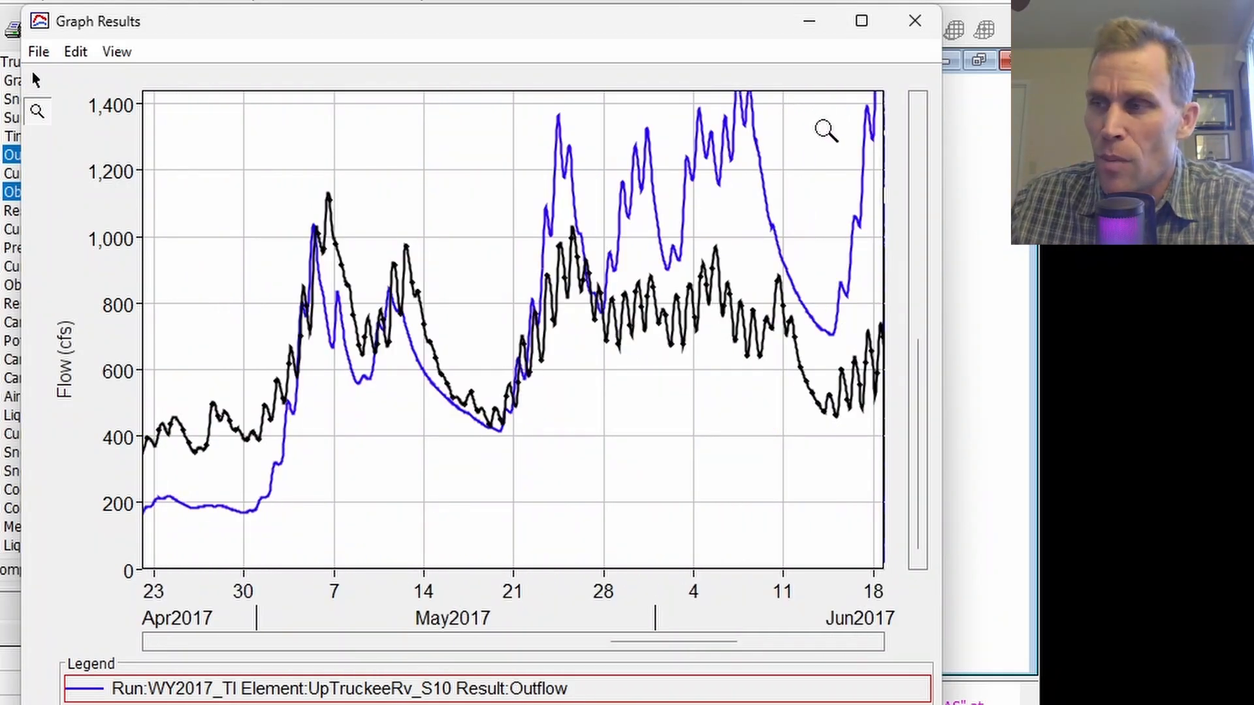
{"action": "left_click", "coordinate": [915, 21]}
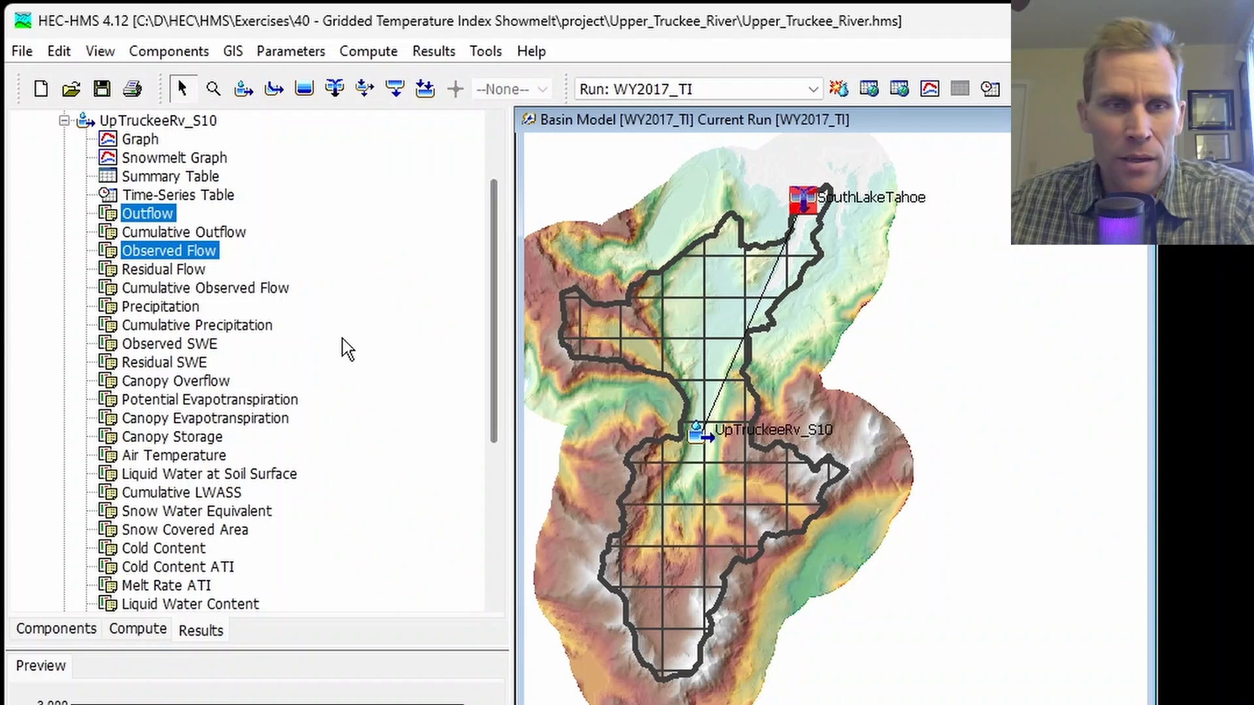
Show the snow parameters of subbasin UpTruckeeRv_S10 in basin model WY2017_TI, with the editor enlarged to review its meltrate settings
{"action": "left_click", "coordinate": [83, 632]}
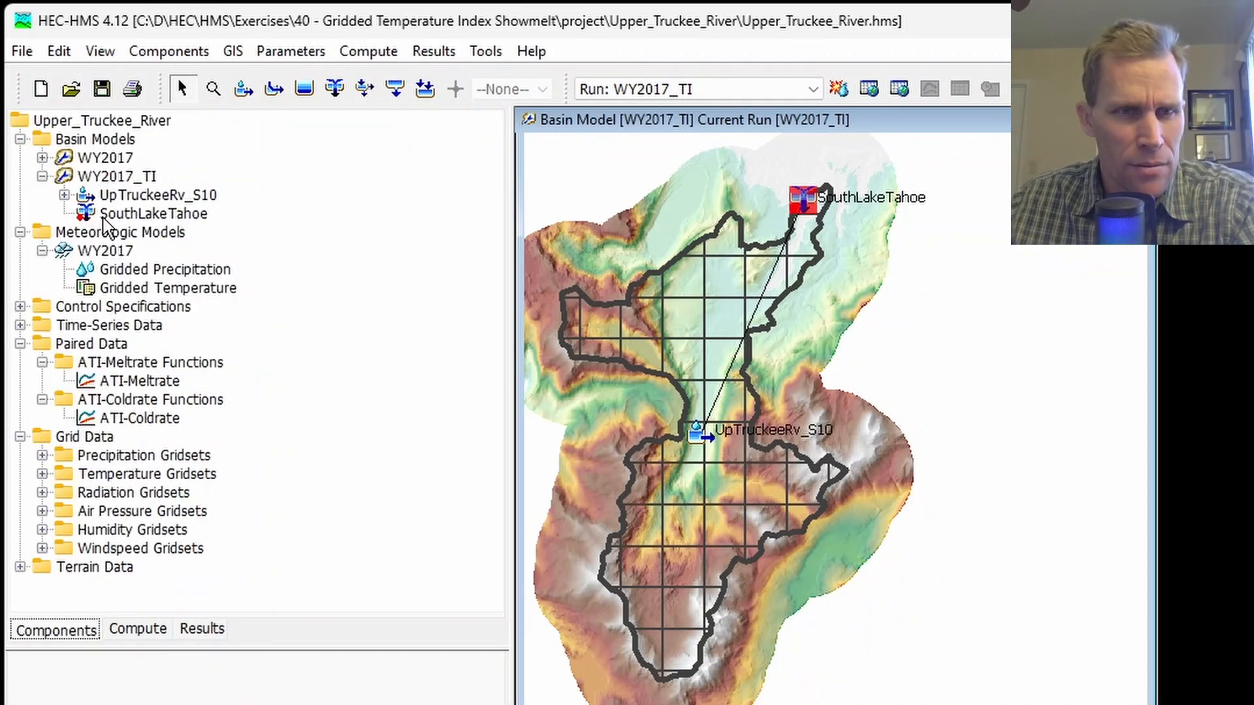
{"action": "left_click", "coordinate": [140, 195]}
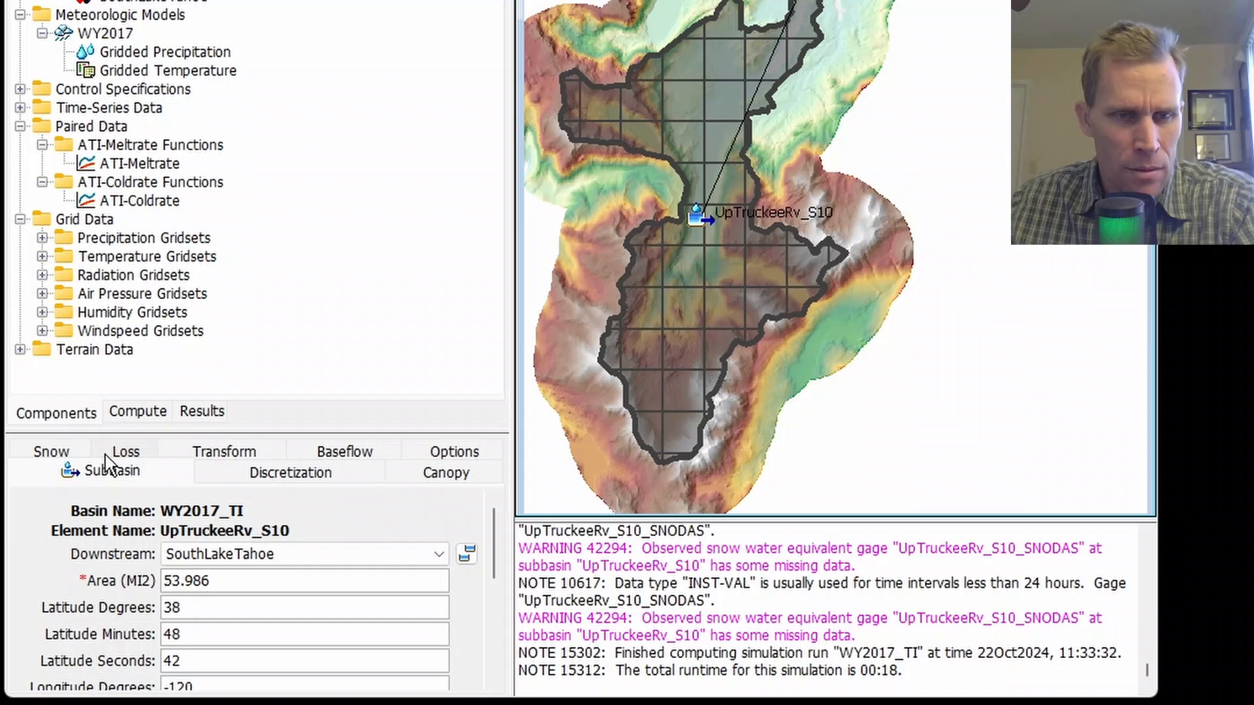
{"action": "left_click", "coordinate": [70, 455]}
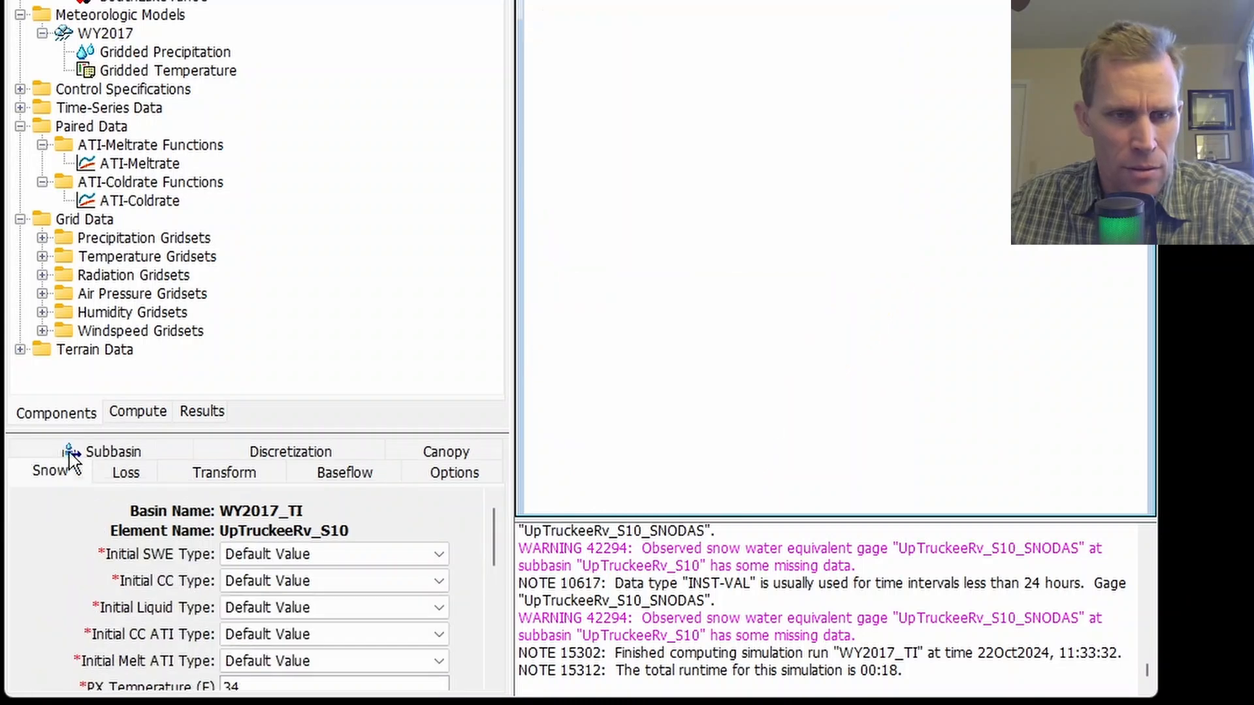
{"action": "left_click_drag", "start_coordinate": [157, 433], "coordinate": [157, 180]}
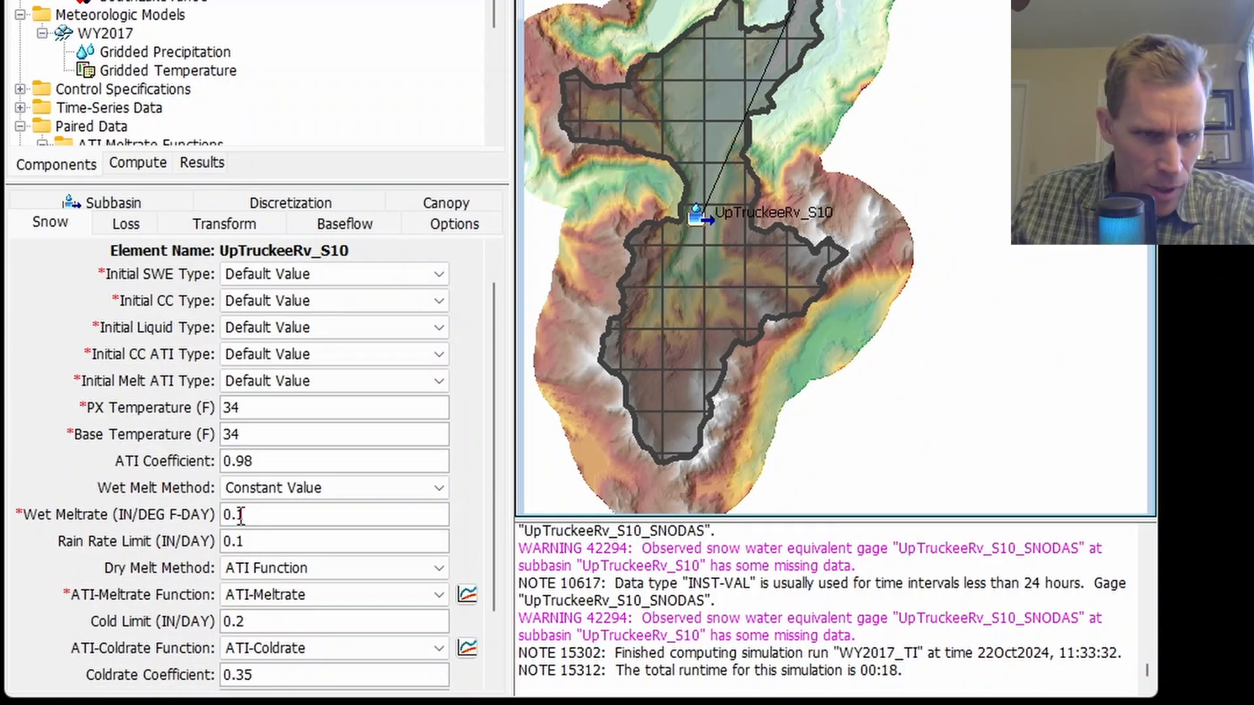